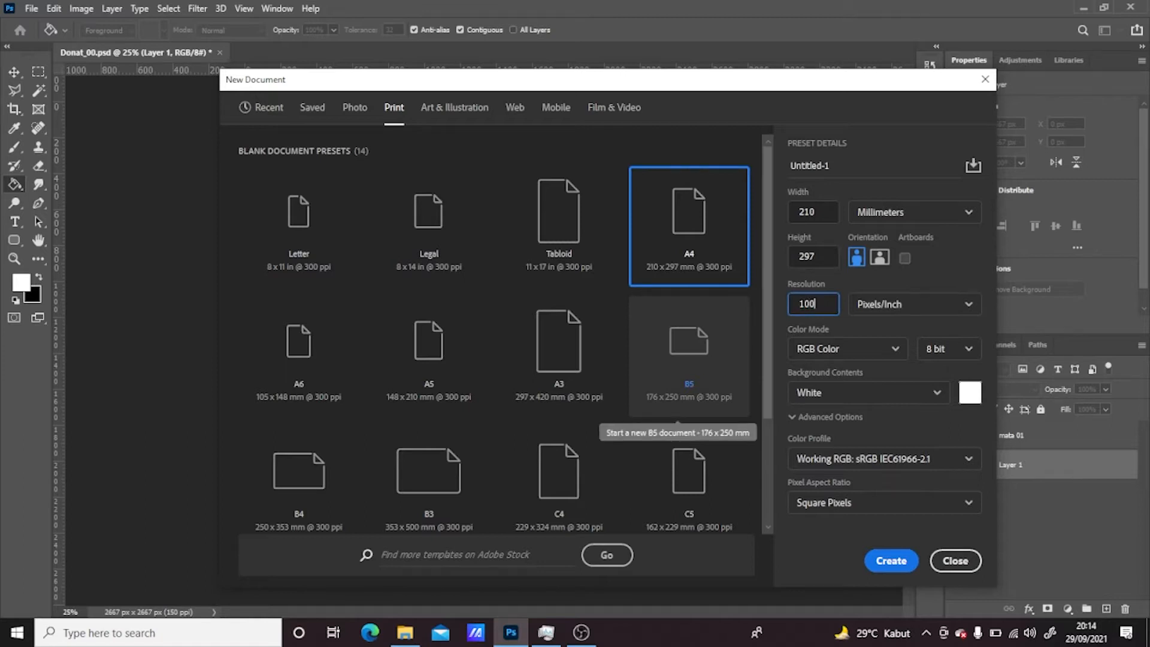
Create an A4 document at 100 pixels/inch with a white background and rotate its canvas 90° clockwise
click(890, 561)
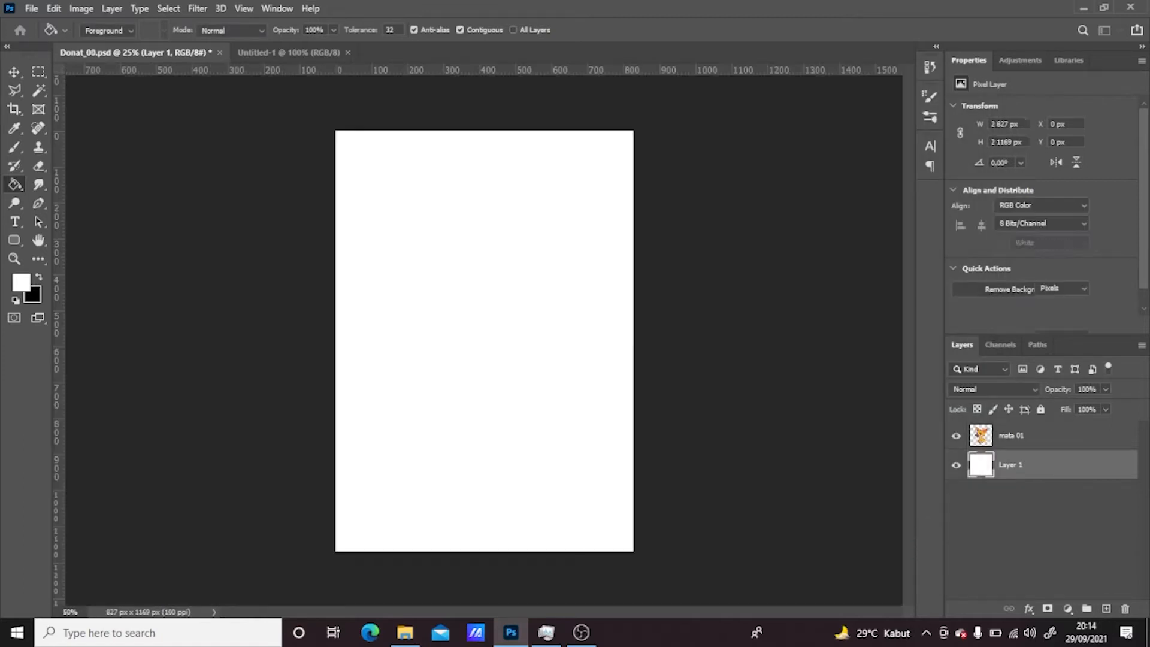
click(57, 8)
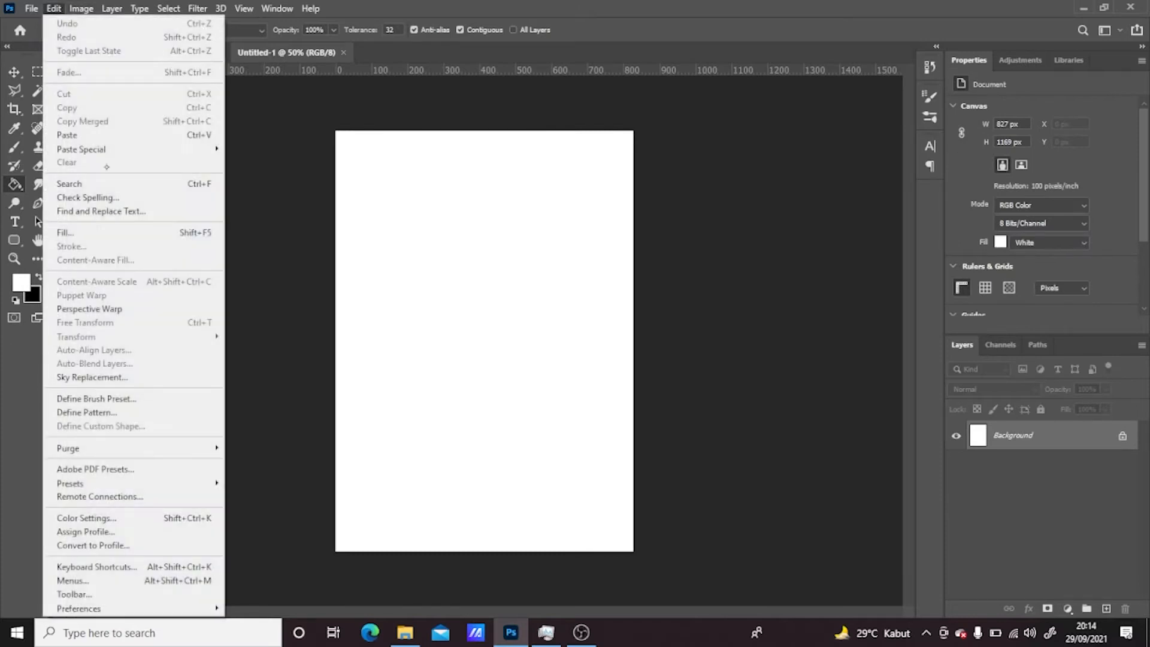
click(81, 9)
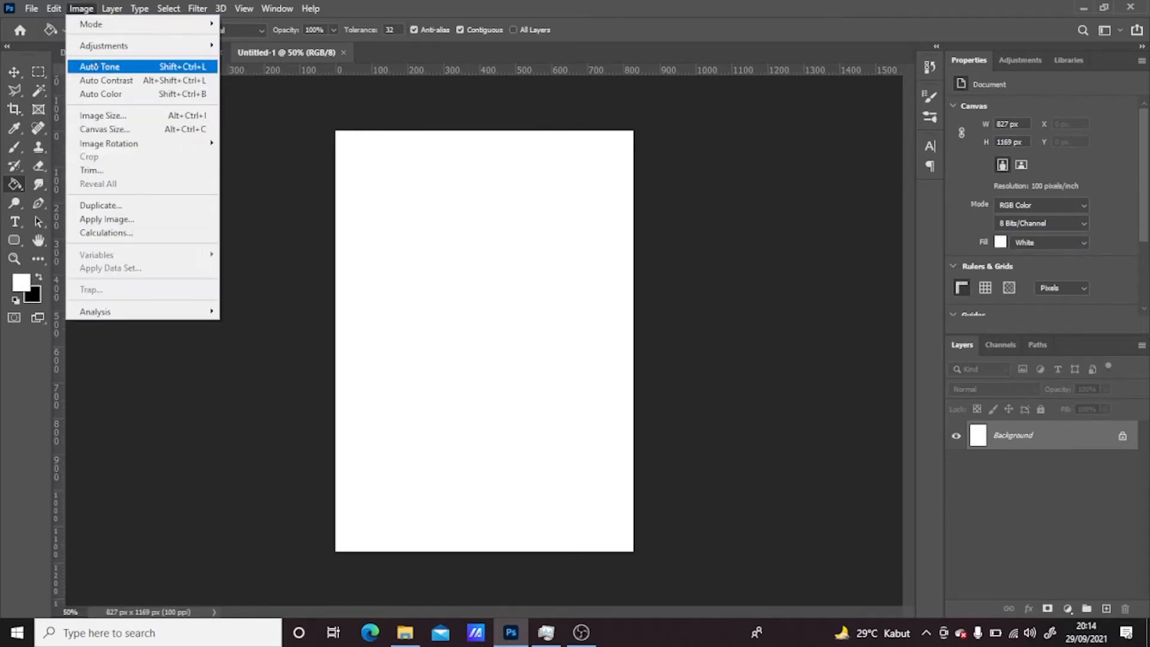
mouse_move(158, 144)
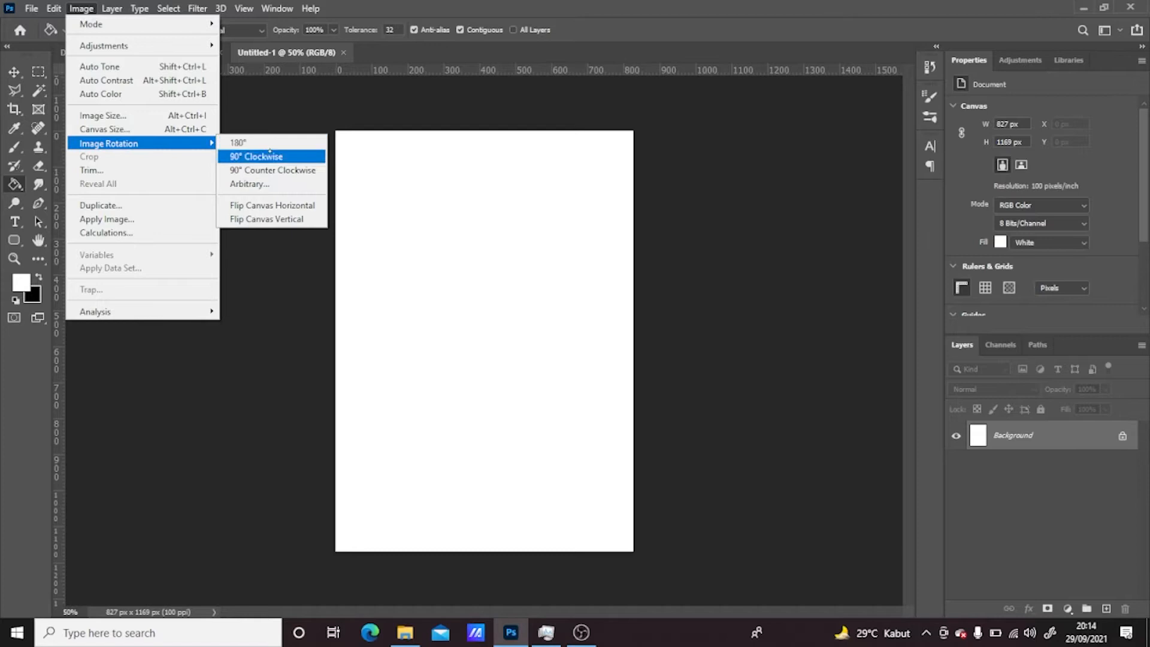
click(256, 156)
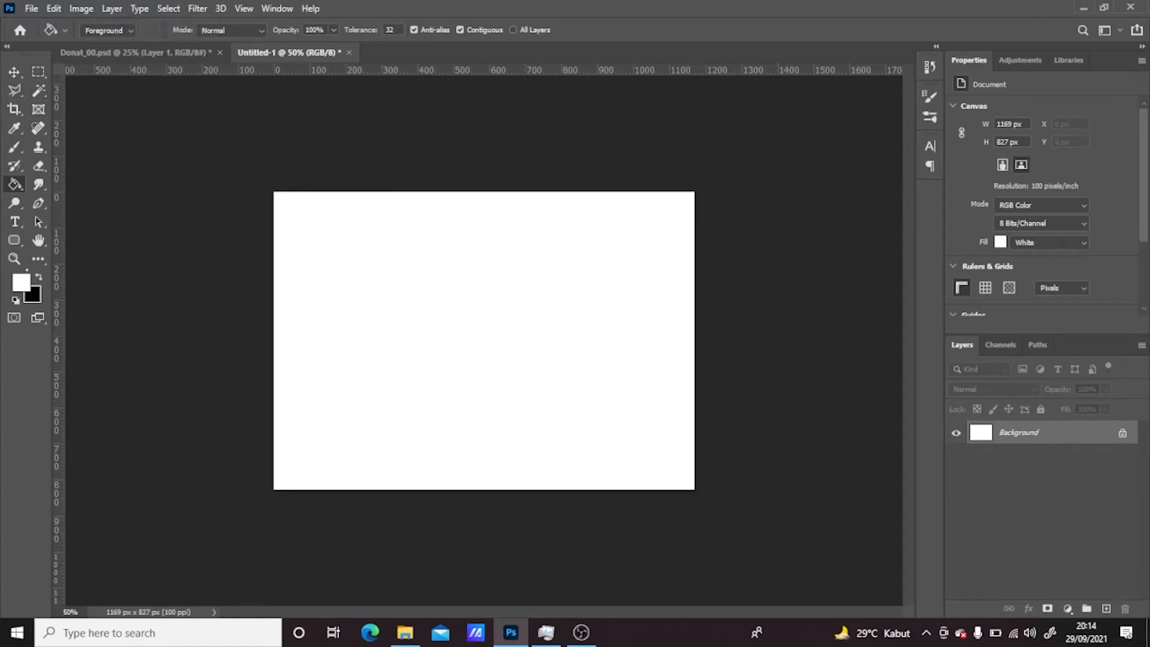
key(z)
alt+click(563, 338)
alt+click(566, 351)
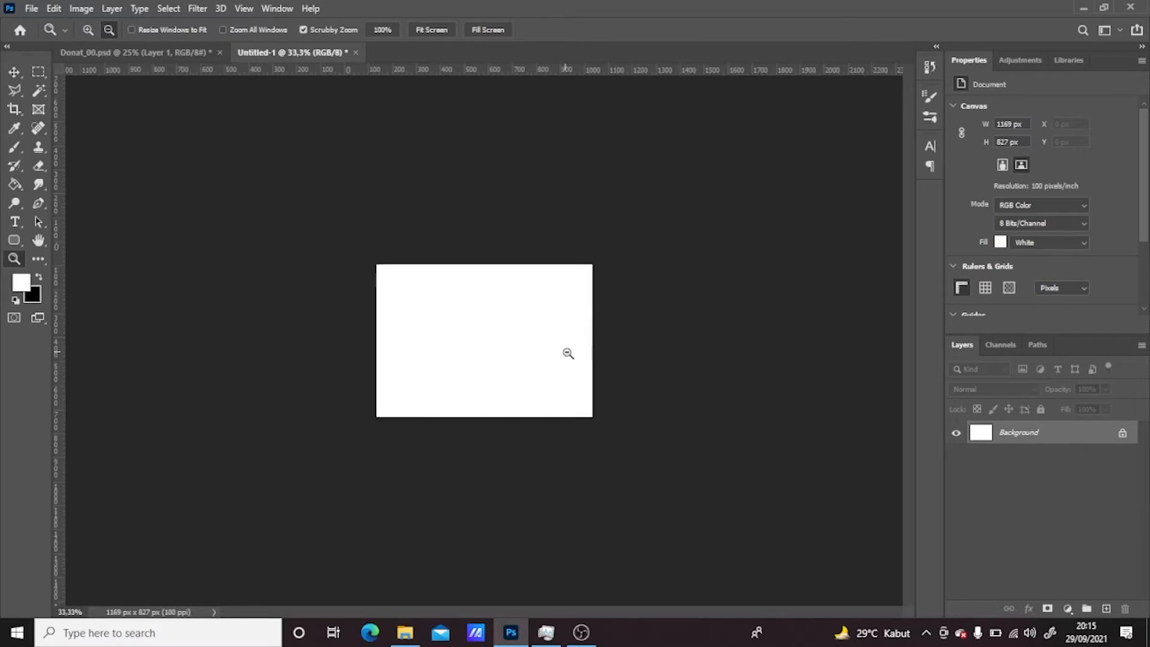
click(567, 356)
click(568, 357)
click(573, 351)
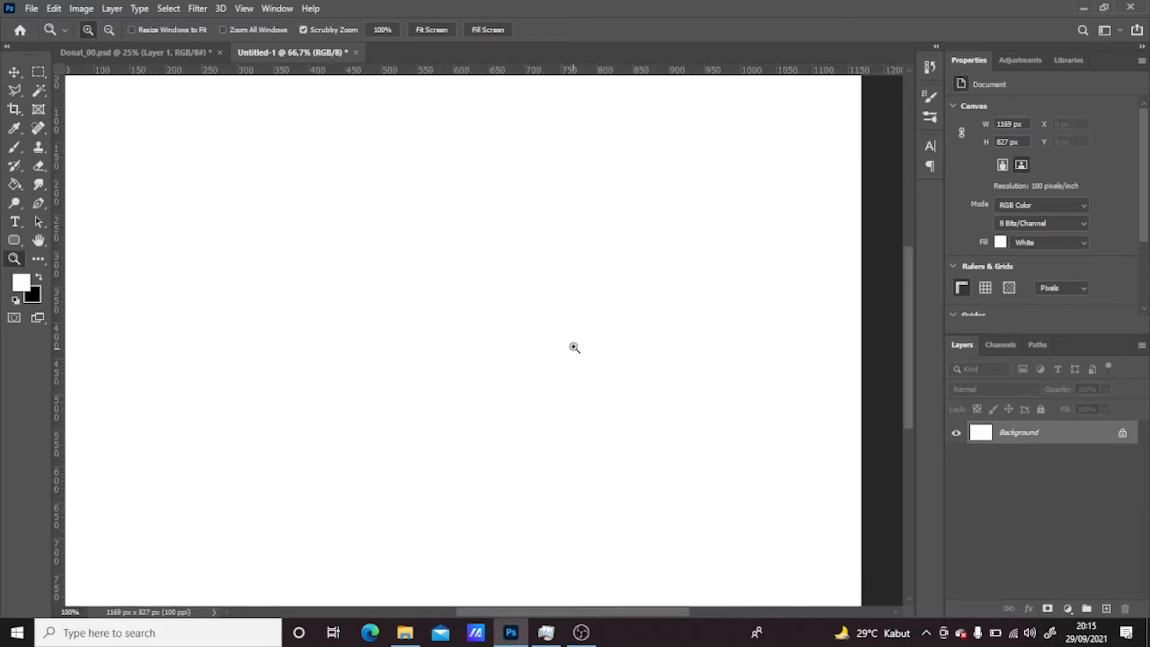
Copy the whole dog drawing from the "mata 01" layer of Donat_00.psd and paste it into Untitled-1
click(136, 52)
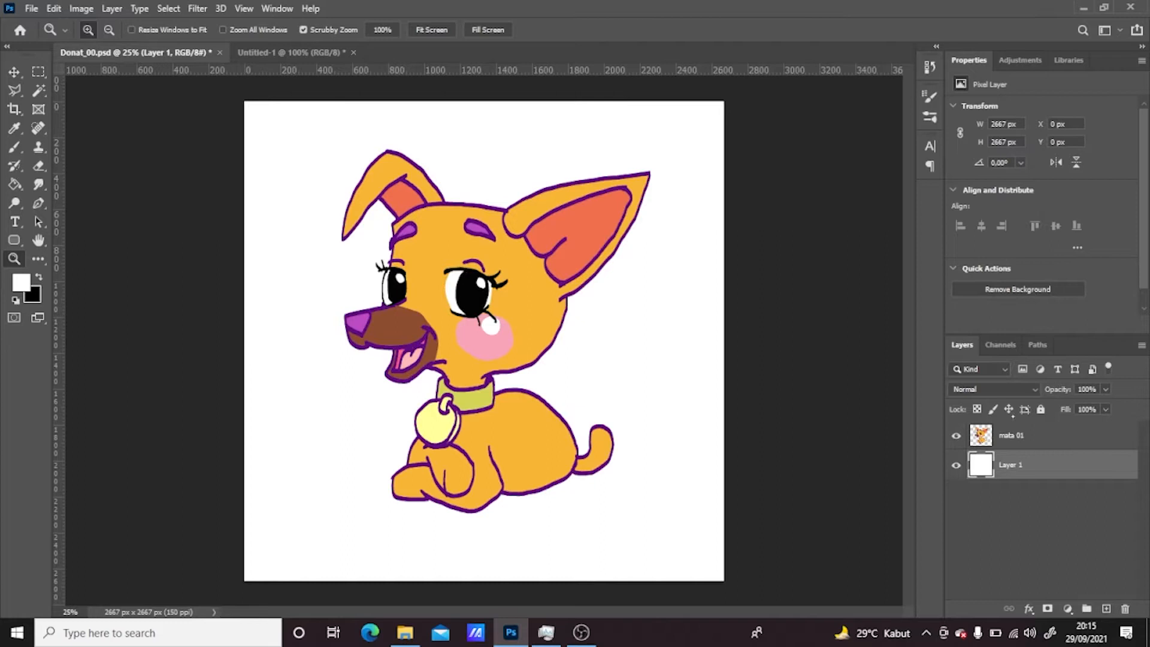
click(1016, 439)
key(ctrl+a)
click(294, 52)
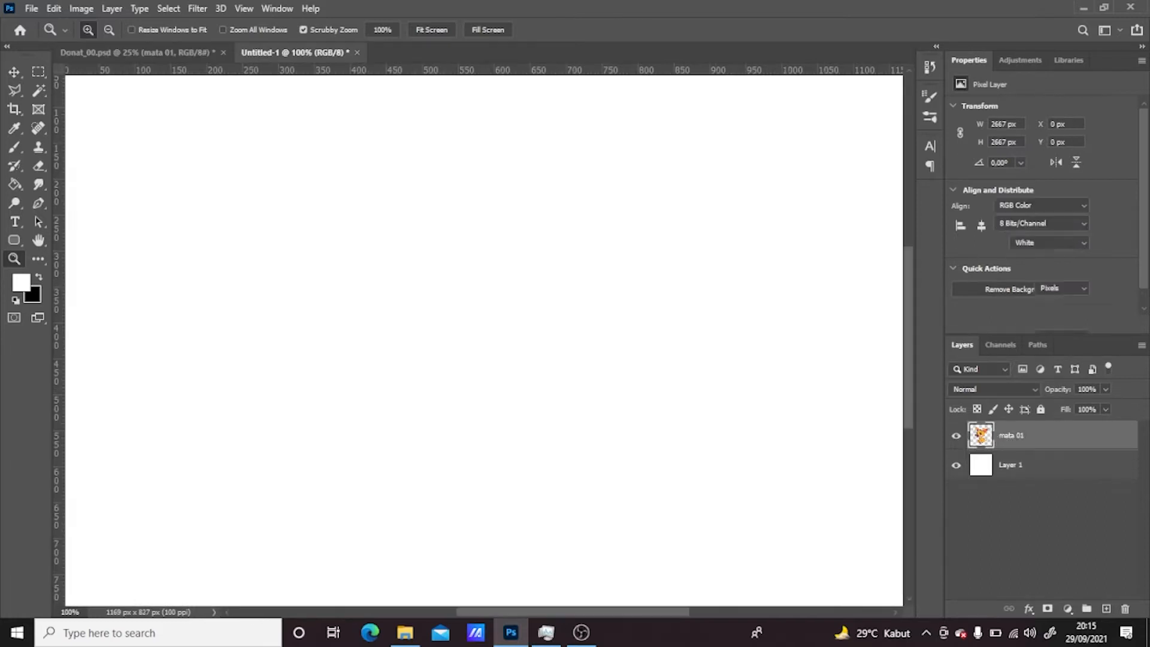
key(ctrl+v)
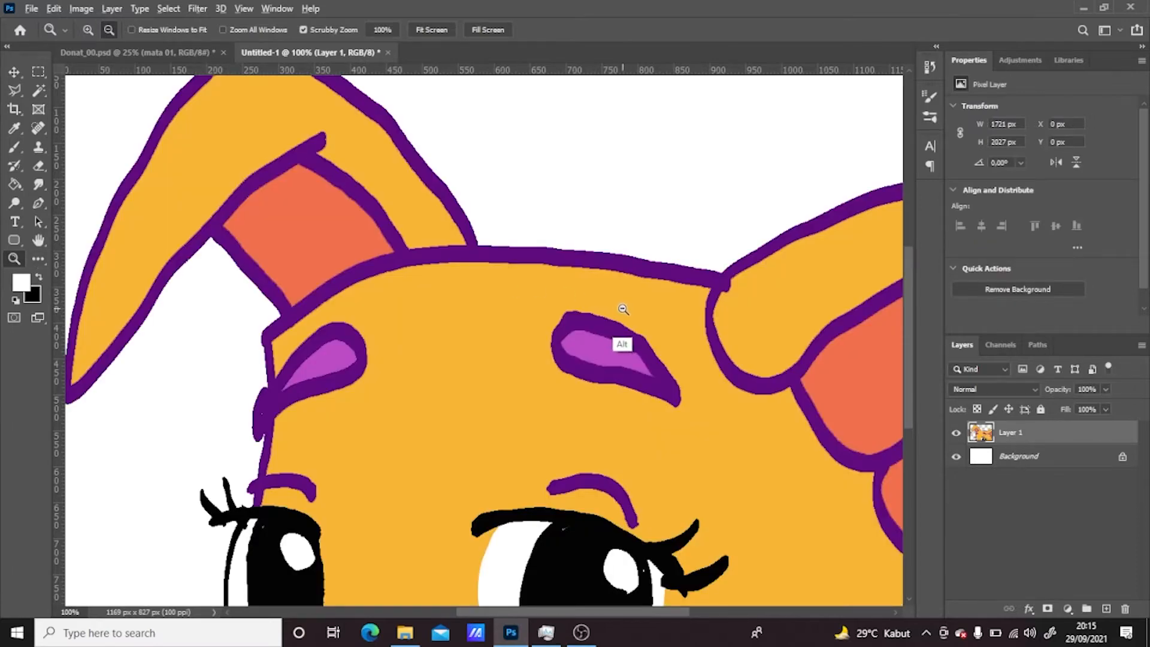
Scale the pasted dog down to about 629 × 741 px and move it fully onto the left half of the canvas
alt+click(622, 342)
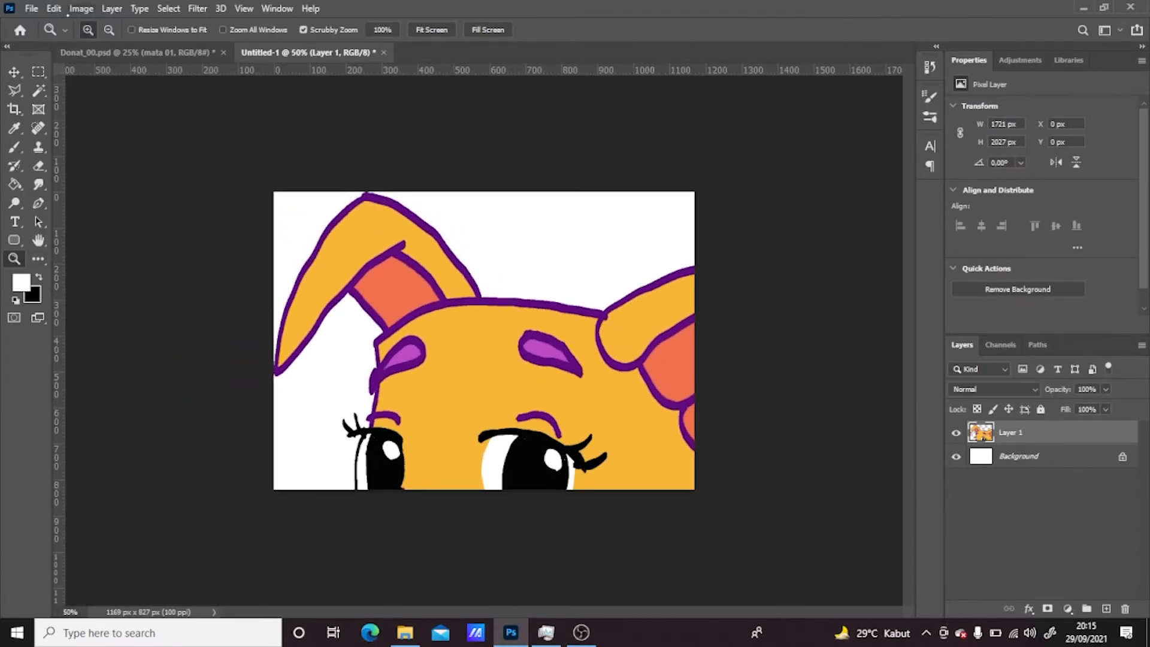
click(53, 8)
mouse_move(90, 336)
click(281, 358)
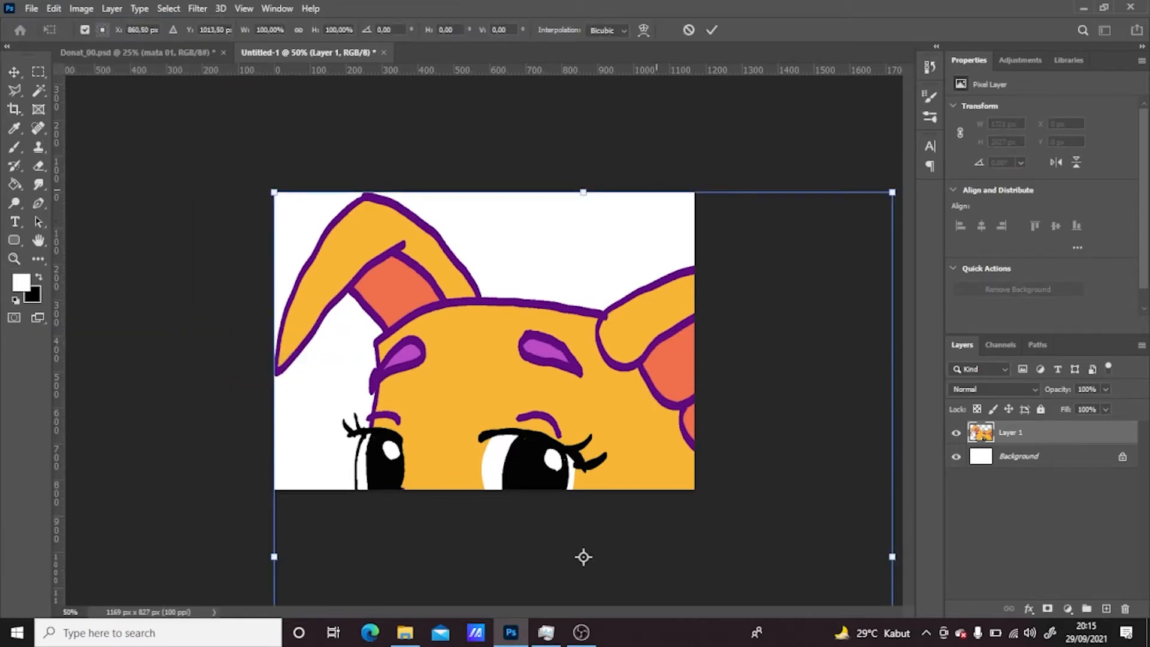
drag(274, 192, 512, 386)
key(Return)
key(z)
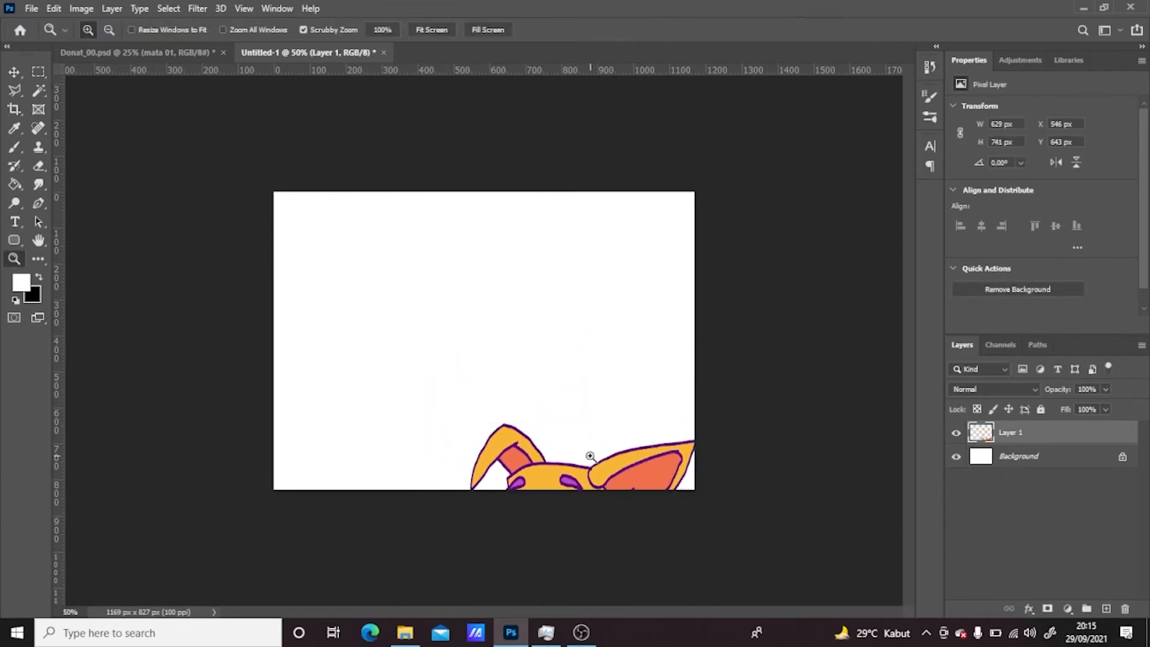
key(v)
drag(580, 464, 400, 233)
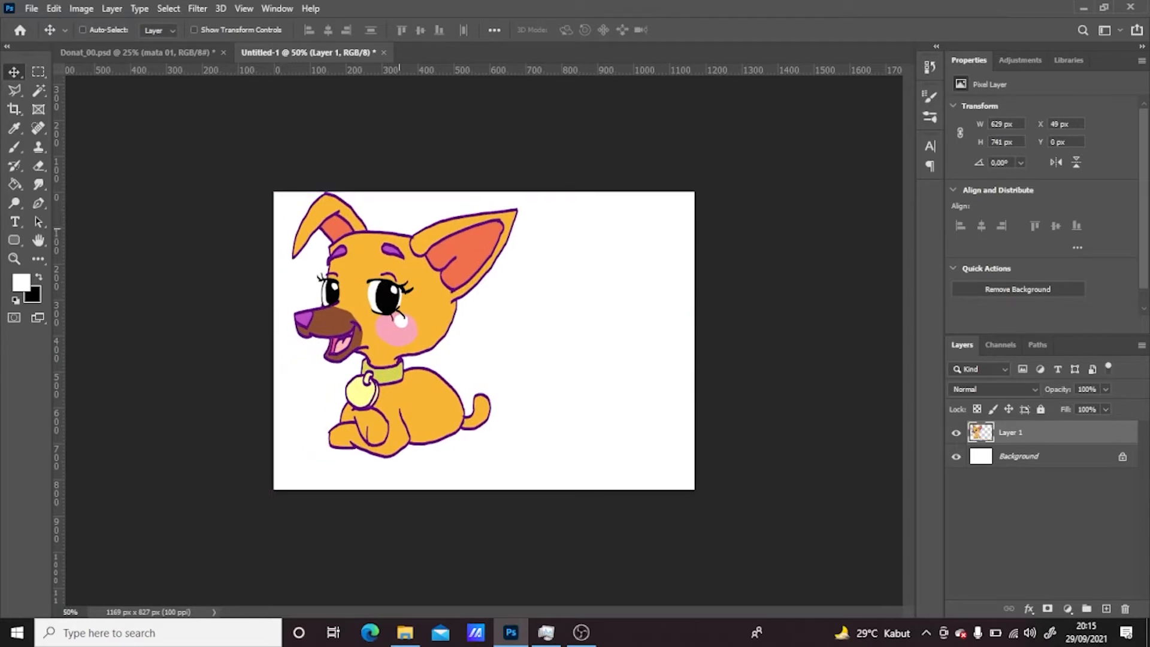
Scale the dog down further to about 515 × 607 px and place it near the canvas's upper-left corner
click(53, 8)
mouse_move(154, 334)
click(246, 356)
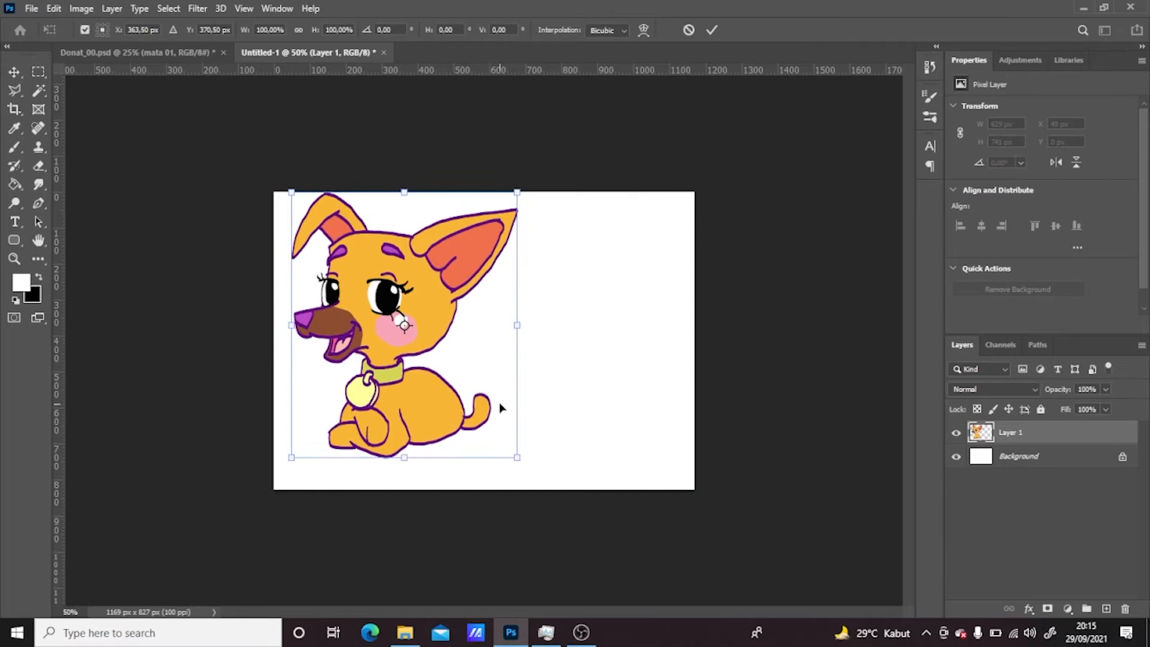
drag(517, 457, 493, 435)
key(Return)
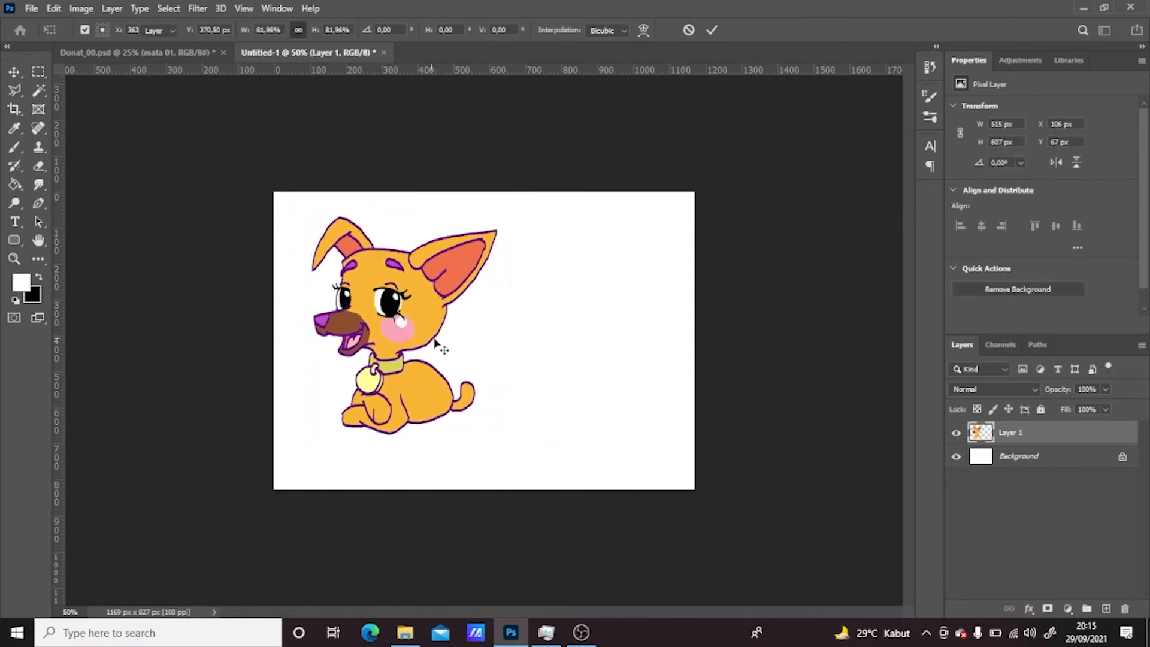
drag(415, 323, 384, 311)
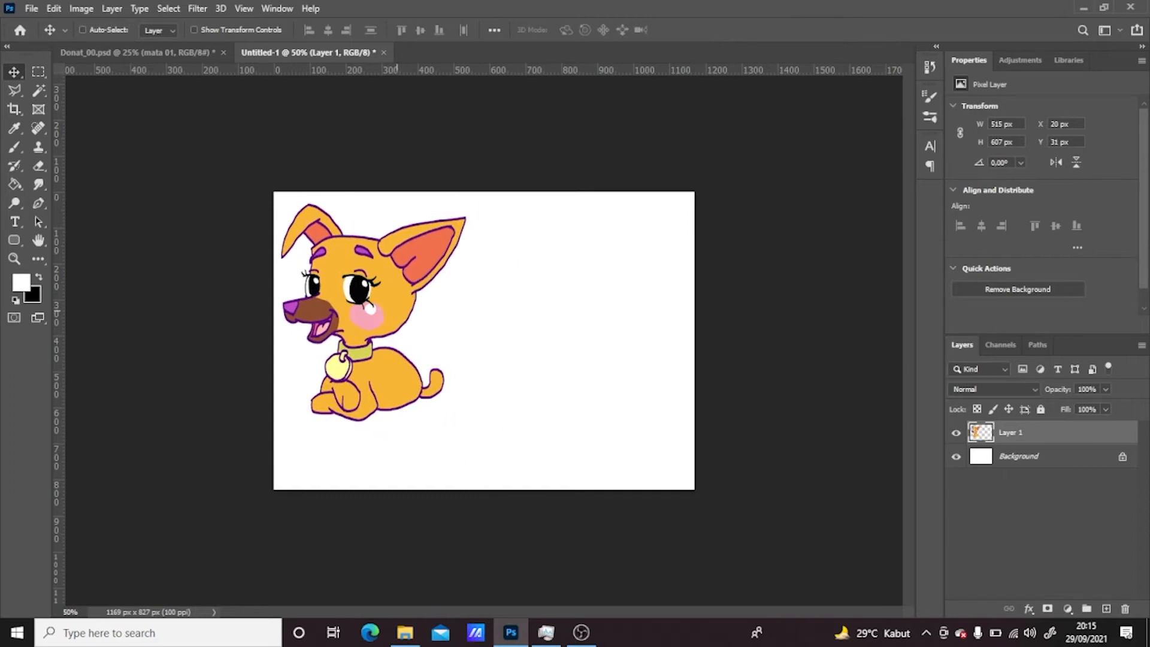
Add a new layer above the dog and set the foreground color to dark red 510202
click(1106, 609)
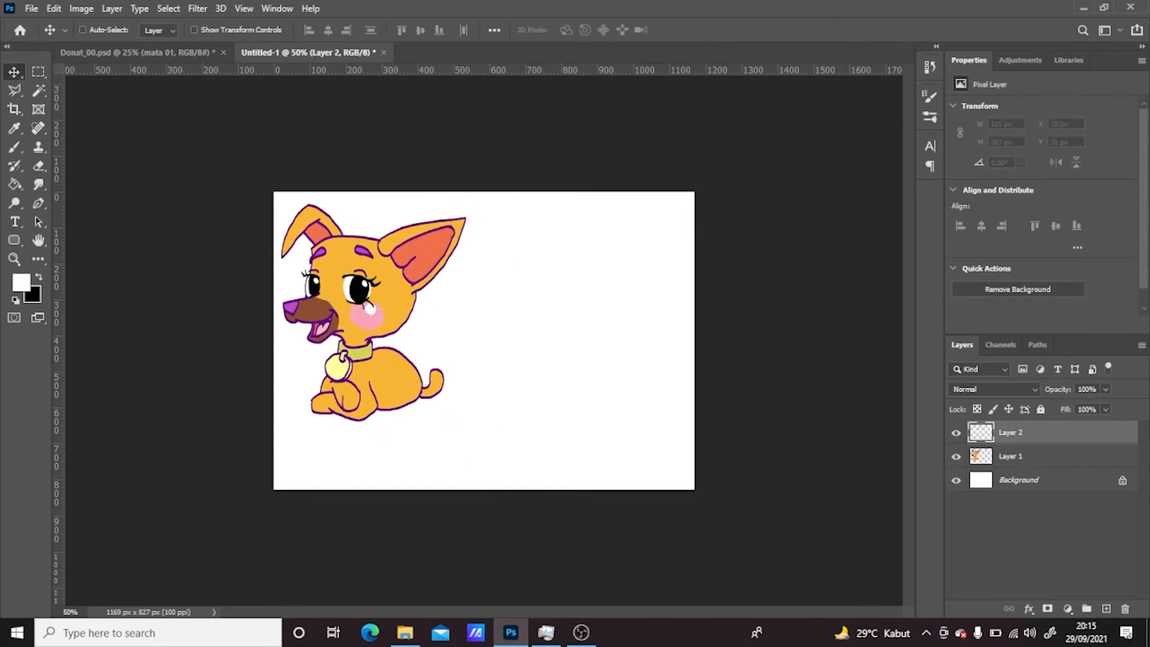
key(z)
click(419, 351)
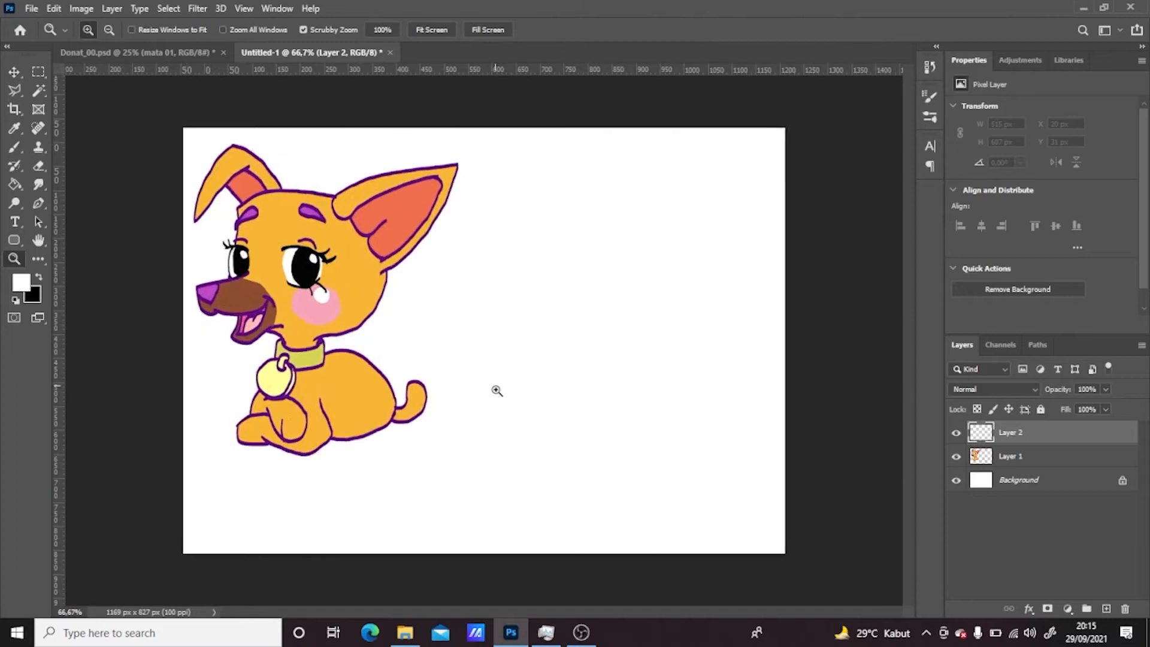
click(496, 390)
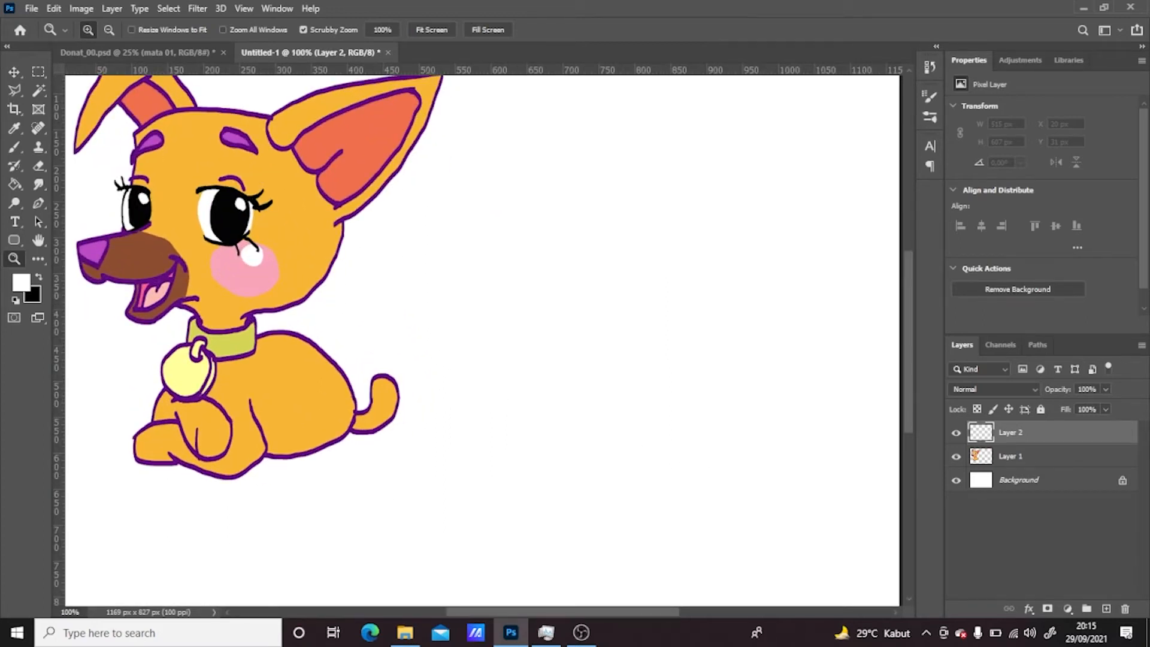
click(23, 285)
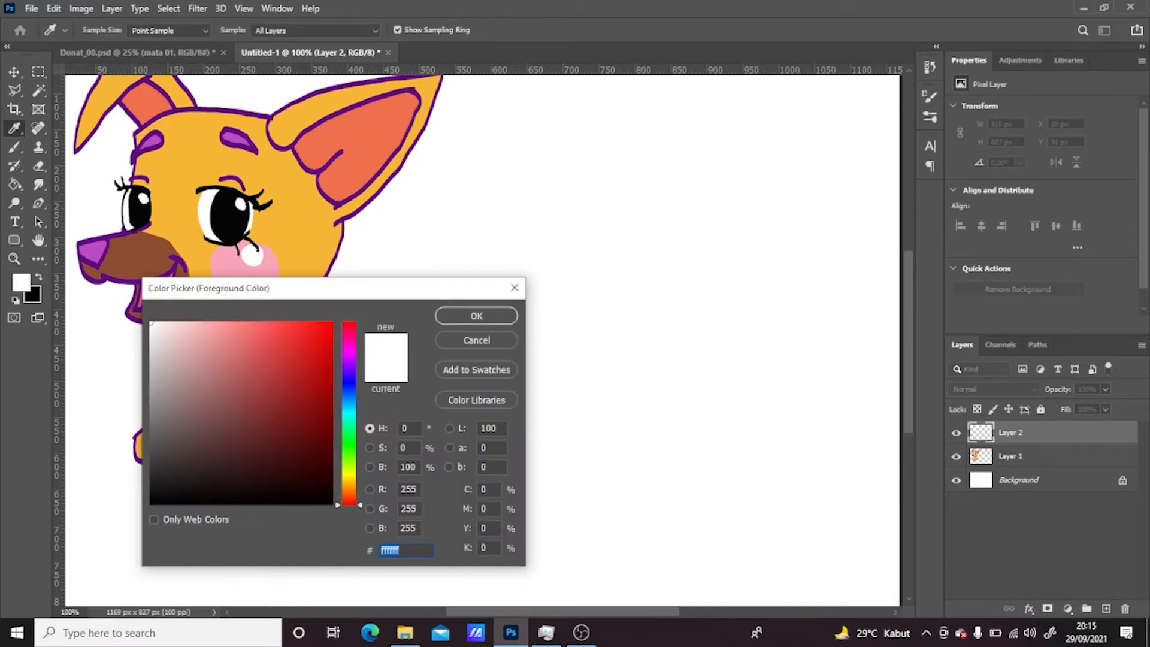
click(328, 447)
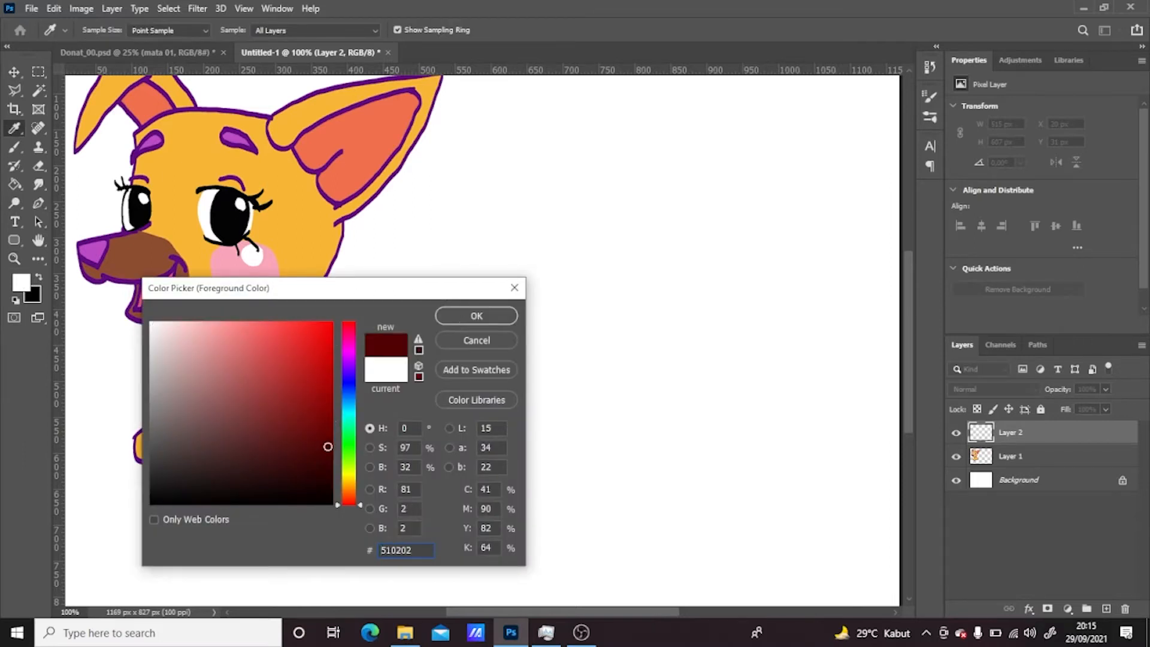
click(476, 316)
Set up the Brush tool with the Hard Round Pressure Size preset at 14 px
key(b)
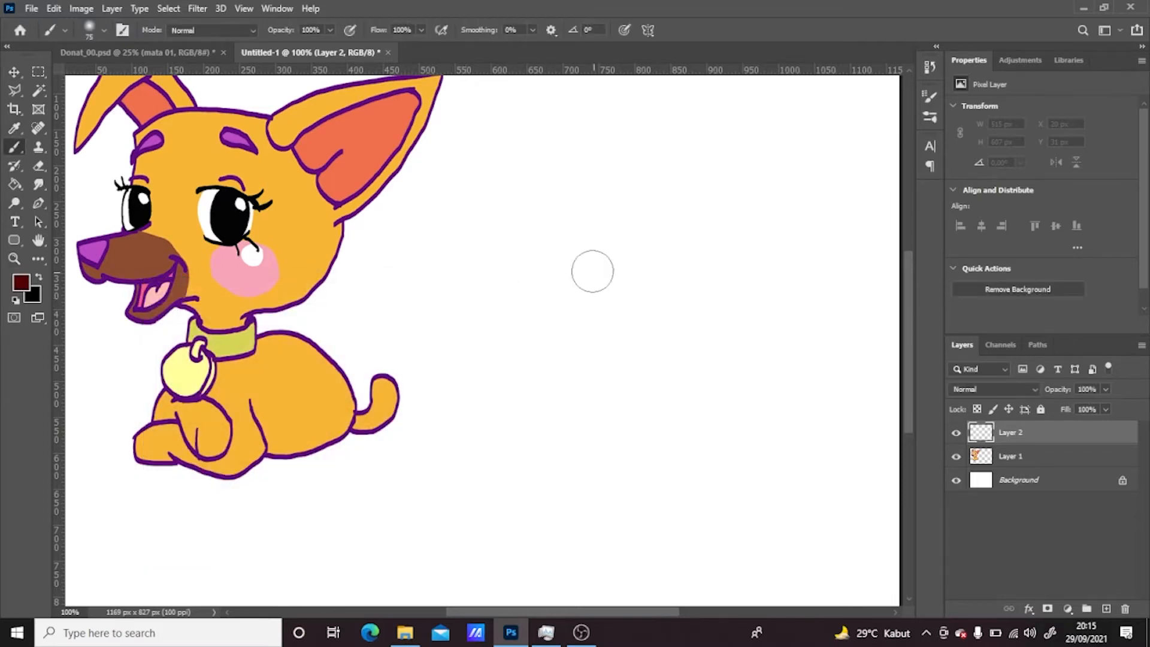
click(104, 30)
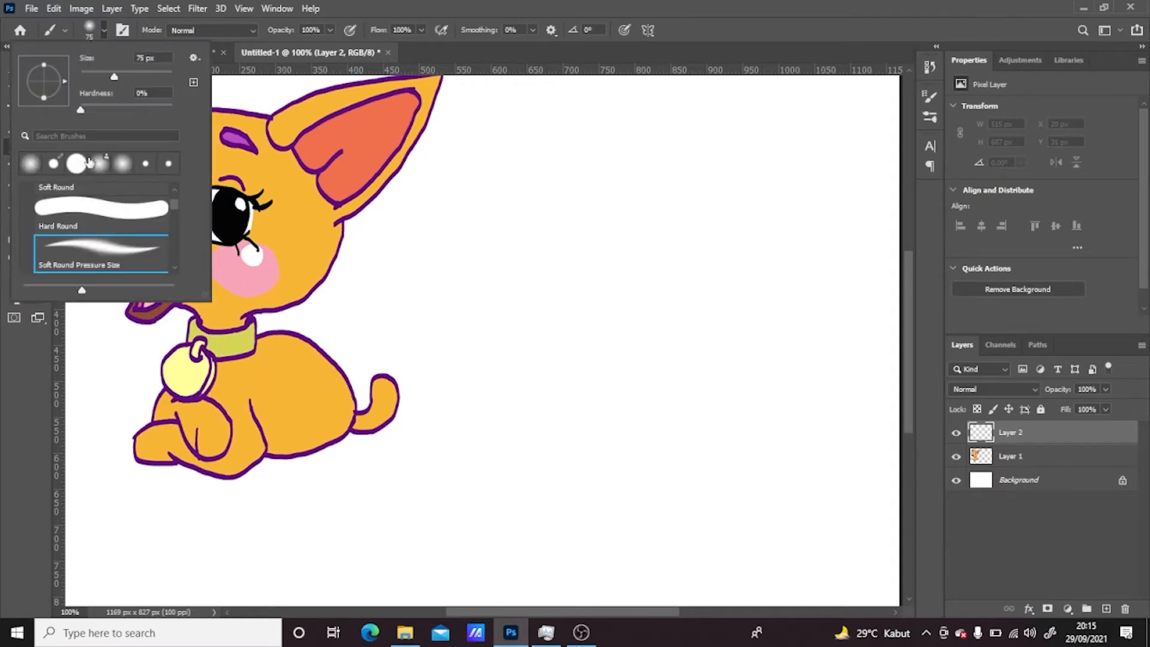
click(76, 164)
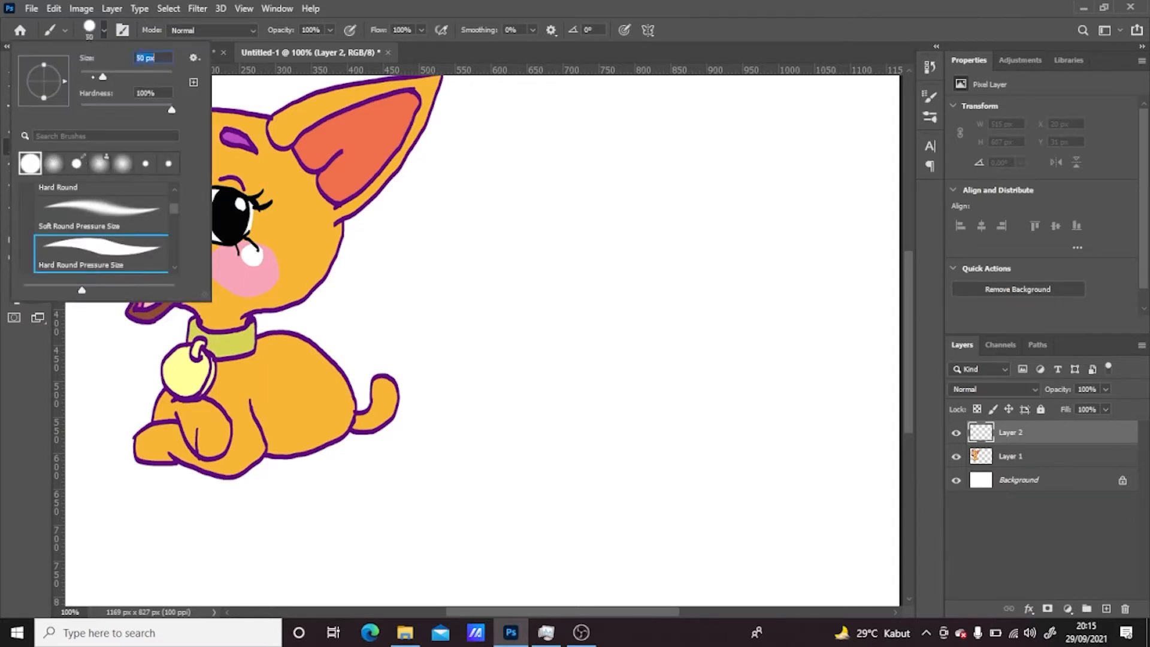
text(15)
drag(85, 78, 86, 79)
mouse_move(606, 227)
mouse_down()
mouse_move(579, 364)
mouse_move(657, 363)
mouse_up()
drag(606, 274, 730, 315)
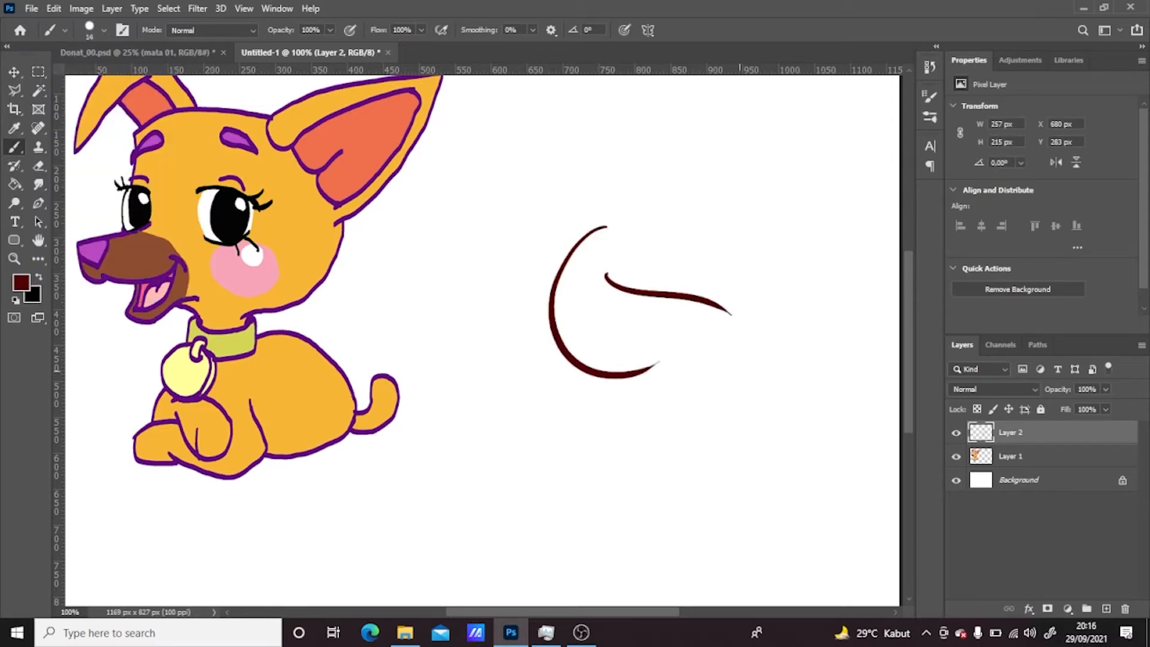
key(ctrl+z)
key(ctrl+z)
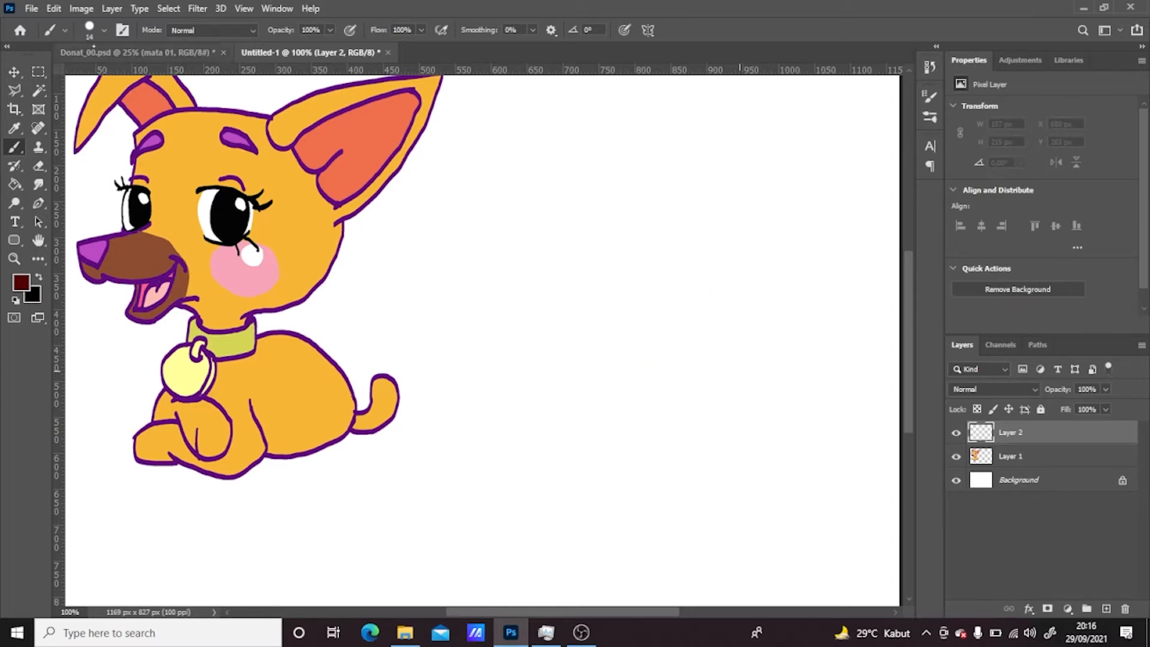
With an 8 px brush, sketch overlapping head circles about 430 px wide beside the dog and cross them with horizontal and vertical guidelines
click(103, 30)
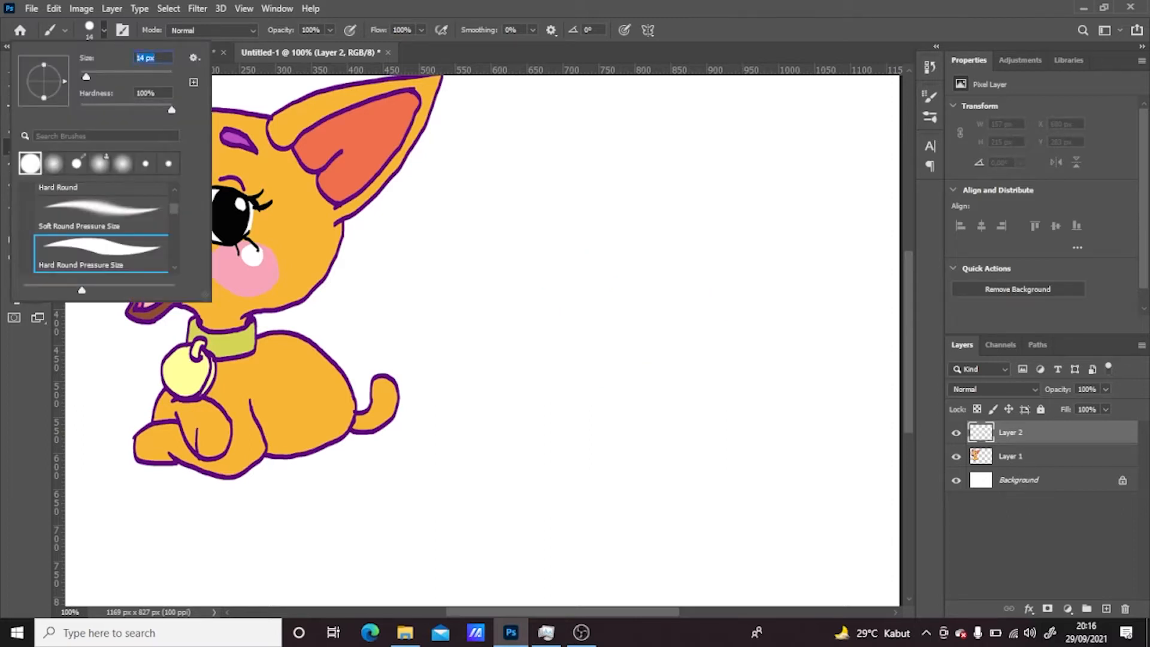
text(8)
key(Return)
mouse_move(726, 179)
mouse_down()
mouse_move(488, 349)
mouse_move(792, 319)
mouse_move(490, 340)
mouse_move(765, 308)
mouse_up()
mouse_move(754, 268)
mouse_down()
mouse_move(567, 190)
mouse_move(546, 201)
mouse_up()
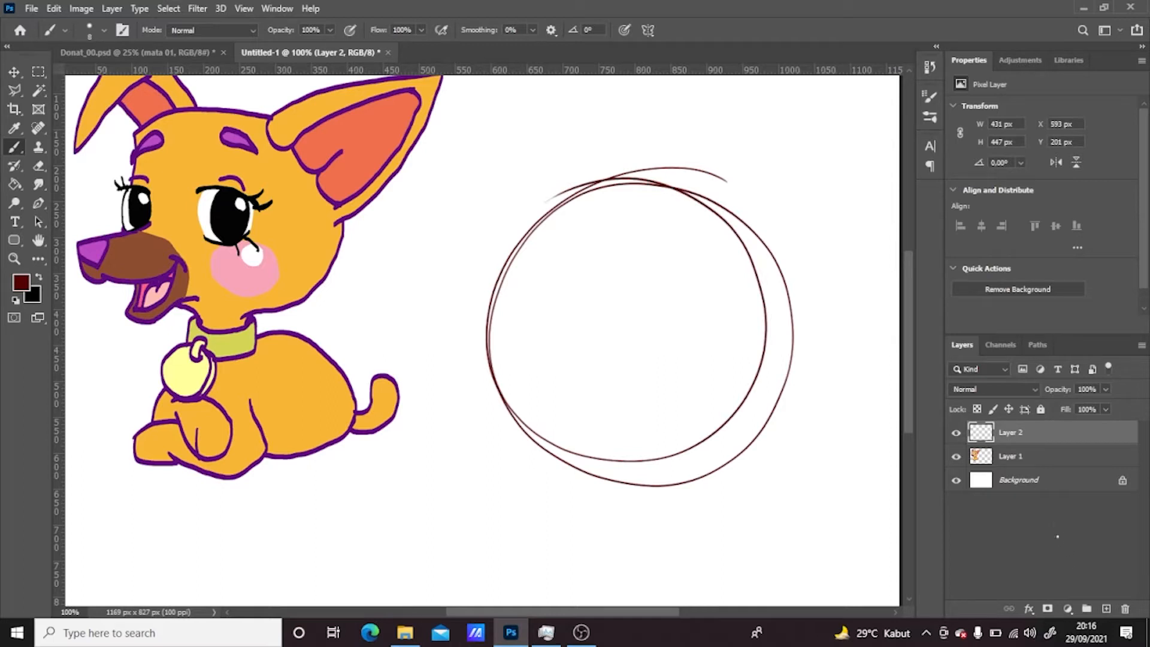
drag(444, 325, 792, 327)
drag(627, 124, 628, 505)
Sketch a round muzzle below the guideline crossing with a V-shaped nose and a small curved mouth
mouse_move(658, 327)
mouse_down()
mouse_move(693, 363)
mouse_move(667, 324)
mouse_up()
mouse_move(658, 322)
mouse_down()
mouse_move(645, 360)
mouse_move(594, 407)
mouse_up()
mouse_move(605, 330)
mouse_down()
mouse_move(689, 370)
mouse_move(665, 328)
mouse_up()
drag(621, 403, 652, 408)
Sketch two oval eyes on either side above the muzzle, with inner pupils and upper eyelid lines
drag(675, 288, 677, 281)
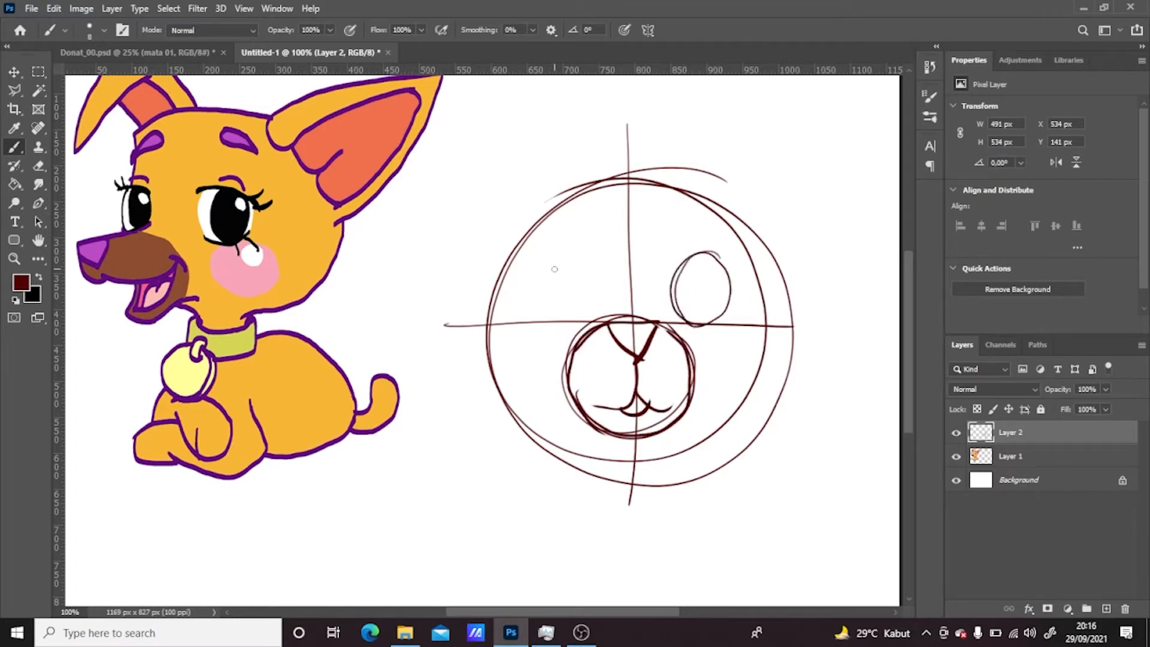
drag(554, 258, 579, 259)
mouse_move(674, 306)
mouse_down()
mouse_move(722, 259)
mouse_move(734, 264)
mouse_up()
drag(719, 256, 743, 262)
drag(529, 263, 586, 297)
drag(516, 250, 546, 259)
drag(568, 275, 570, 273)
drag(689, 276, 692, 274)
Redraw the curved top of the head and sketch an eyebrow above each eye
drag(542, 210, 722, 208)
drag(575, 204, 712, 207)
mouse_move(522, 226)
mouse_down()
mouse_move(548, 213)
mouse_move(572, 220)
mouse_up()
drag(667, 215, 727, 209)
Outline the sides and jaw of the head and add a round cheek patch on each side of the muzzle
mouse_move(526, 218)
mouse_down()
mouse_move(510, 307)
mouse_move(479, 349)
mouse_up()
drag(726, 217, 783, 350)
mouse_move(497, 328)
mouse_down()
mouse_move(490, 391)
mouse_move(626, 472)
mouse_up()
mouse_move(533, 423)
mouse_down()
mouse_move(688, 457)
mouse_move(771, 327)
mouse_up()
mouse_move(536, 344)
mouse_down()
mouse_move(561, 368)
mouse_move(493, 390)
mouse_up()
mouse_move(749, 328)
mouse_down()
mouse_move(732, 325)
mouse_move(748, 328)
mouse_up()
Sketch a short neck with a collar and a round hanging tag beneath the chin
drag(623, 464, 623, 523)
drag(649, 465, 655, 514)
drag(663, 460, 667, 500)
mouse_move(611, 461)
mouse_down()
mouse_move(616, 500)
mouse_move(668, 490)
mouse_up()
mouse_move(596, 509)
mouse_down()
mouse_move(607, 470)
mouse_move(603, 518)
mouse_move(651, 535)
mouse_move(677, 506)
mouse_move(671, 474)
mouse_up()
Sketch two large pointed ears spreading outward from the upper sides of the head
scroll(708, 225, up, 2)
drag(717, 258, 883, 149)
mouse_move(413, 158)
mouse_down()
mouse_move(560, 261)
mouse_move(531, 259)
mouse_up()
drag(386, 159, 461, 385)
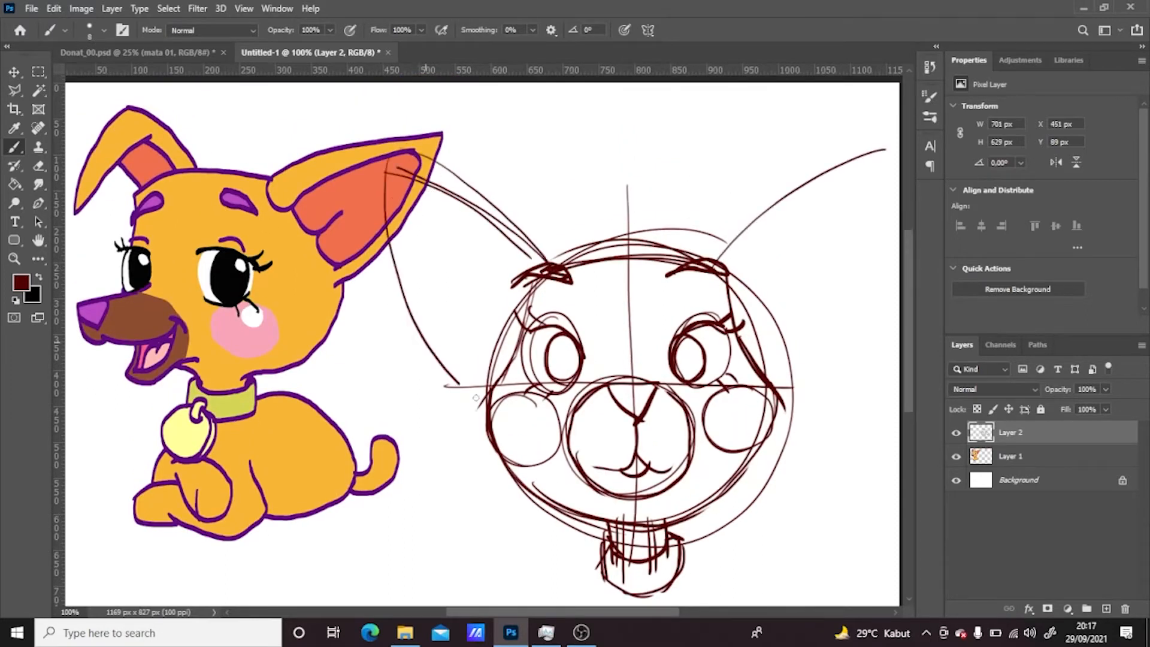
drag(383, 222, 486, 407)
drag(371, 198, 566, 259)
mouse_move(695, 264)
mouse_down()
mouse_move(867, 159)
mouse_move(796, 397)
mouse_up()
drag(873, 201, 778, 392)
drag(724, 269, 873, 170)
drag(403, 192, 536, 287)
Refine the head sketch with outer eyelashes, stronger ear and head-top lines, and hatched-in pupils
mouse_move(466, 311)
mouse_down()
mouse_move(522, 336)
mouse_move(486, 397)
mouse_up()
drag(410, 312, 467, 385)
drag(725, 304, 773, 326)
drag(754, 365, 790, 390)
drag(880, 158, 704, 243)
drag(565, 256, 679, 242)
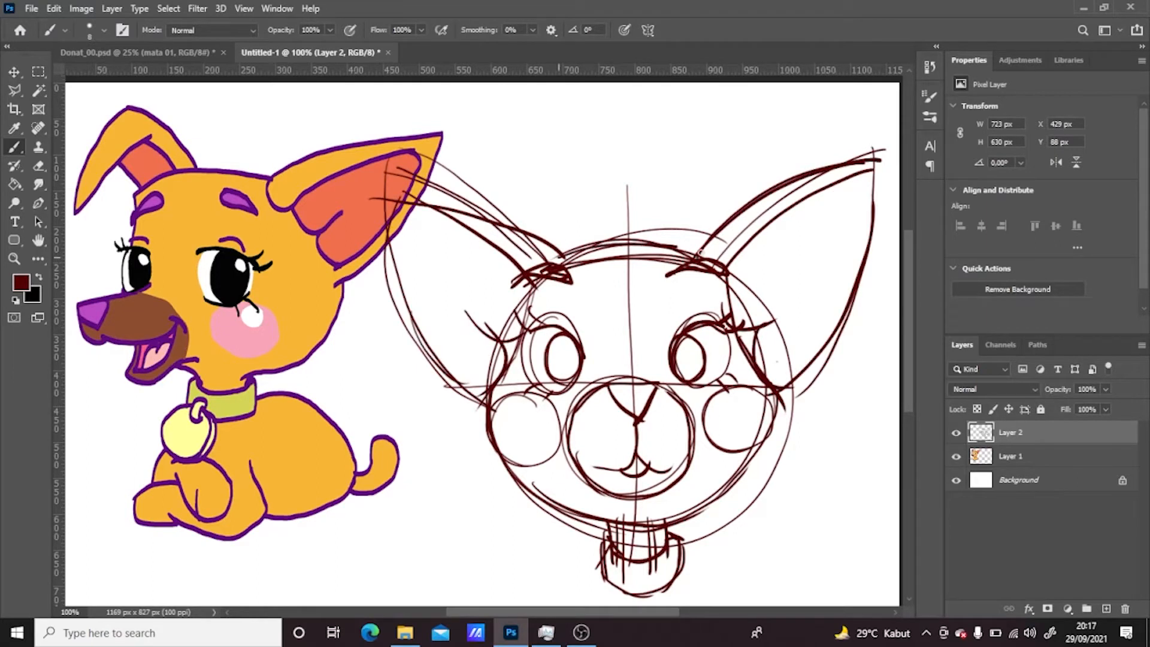
drag(673, 344, 695, 377)
drag(551, 341, 575, 383)
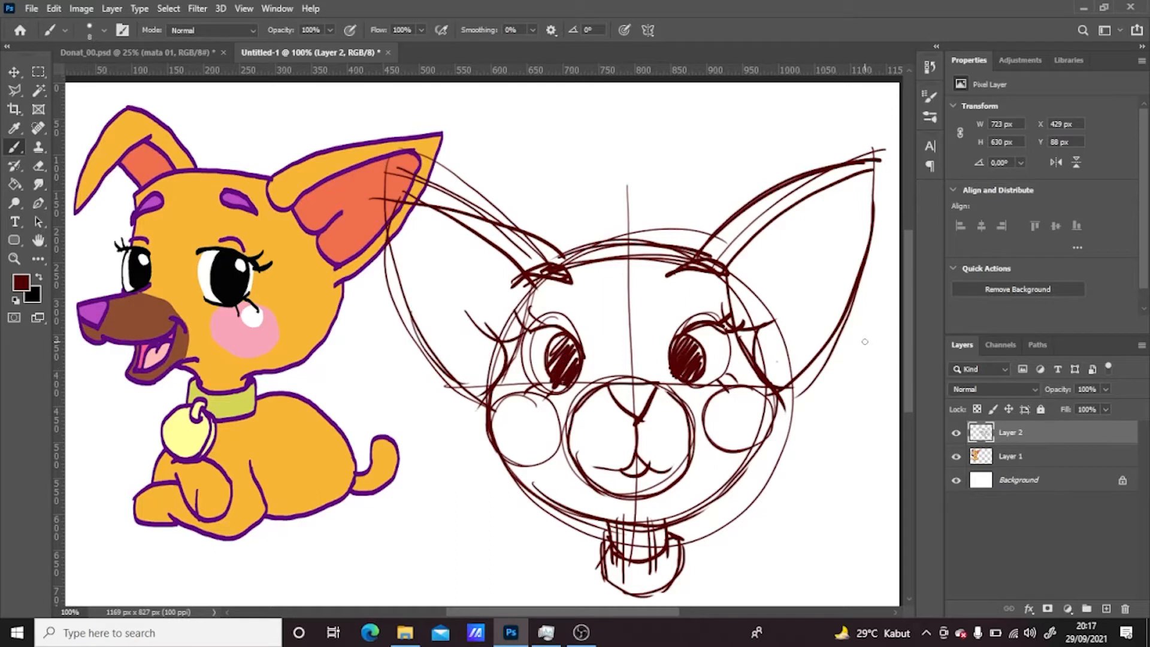
Add a new layer above the rough sketch and lower the opacity of the sketch layer, Layer 2
click(1106, 608)
click(1047, 456)
click(1105, 389)
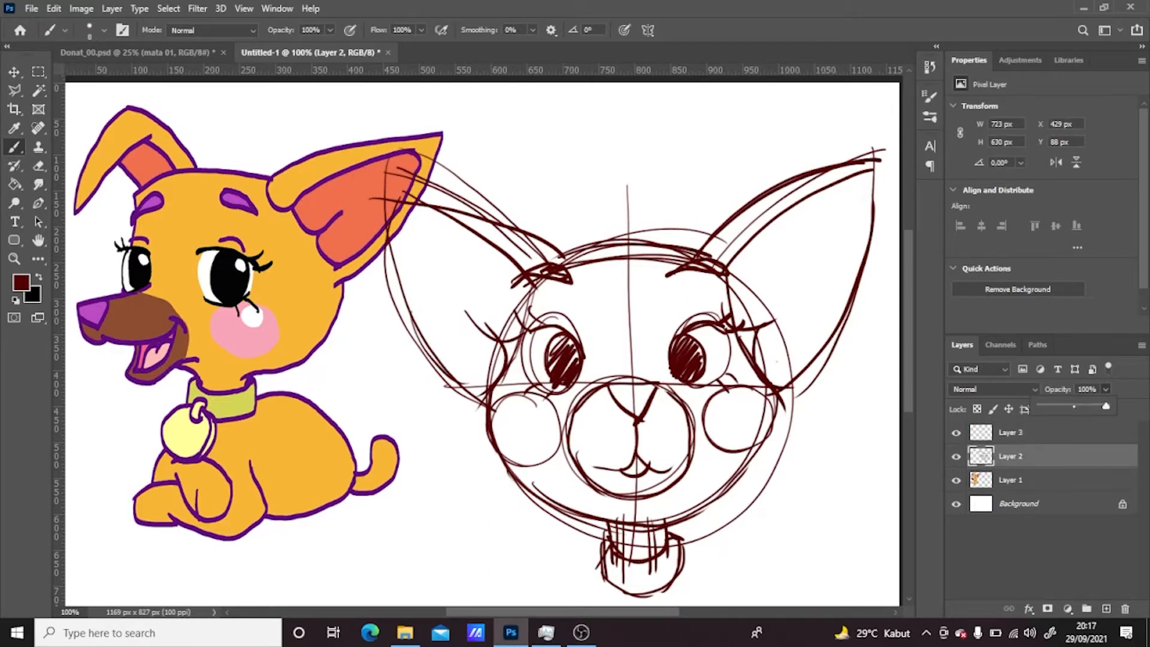
drag(1107, 406, 1063, 407)
On Layer 3, draw a horizontal and a vertical guideline crossing at the center of the faded head sketch
click(1049, 432)
drag(442, 389, 775, 387)
drag(624, 172, 627, 530)
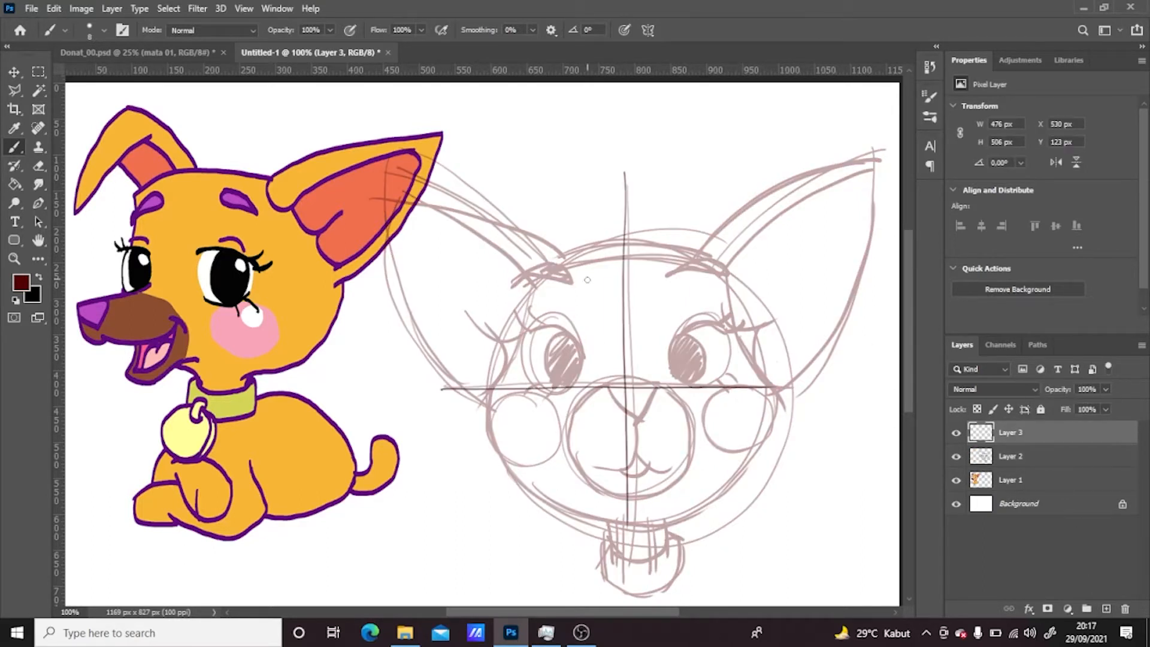
Draw two large pointed ears and the curved top of the head over the faded sketch
drag(690, 251, 746, 395)
mouse_move(567, 258)
mouse_down()
mouse_move(497, 400)
mouse_move(524, 386)
mouse_up()
mouse_move(685, 260)
mouse_down()
mouse_move(749, 199)
mouse_move(809, 352)
mouse_move(745, 394)
mouse_up()
mouse_move(387, 186)
mouse_down()
mouse_move(567, 279)
mouse_move(506, 397)
mouse_up()
drag(566, 282, 387, 190)
drag(679, 277, 869, 168)
drag(555, 248, 706, 240)
Draw the lower head contour between the ears, with a straight neck and a rounded collar under the chin
mouse_move(490, 392)
mouse_down()
mouse_move(527, 497)
mouse_move(578, 516)
mouse_move(664, 485)
mouse_move(614, 554)
mouse_up()
drag(663, 486, 666, 542)
mouse_move(600, 555)
mouse_down()
mouse_move(681, 556)
mouse_move(676, 582)
mouse_up()
drag(604, 584, 675, 581)
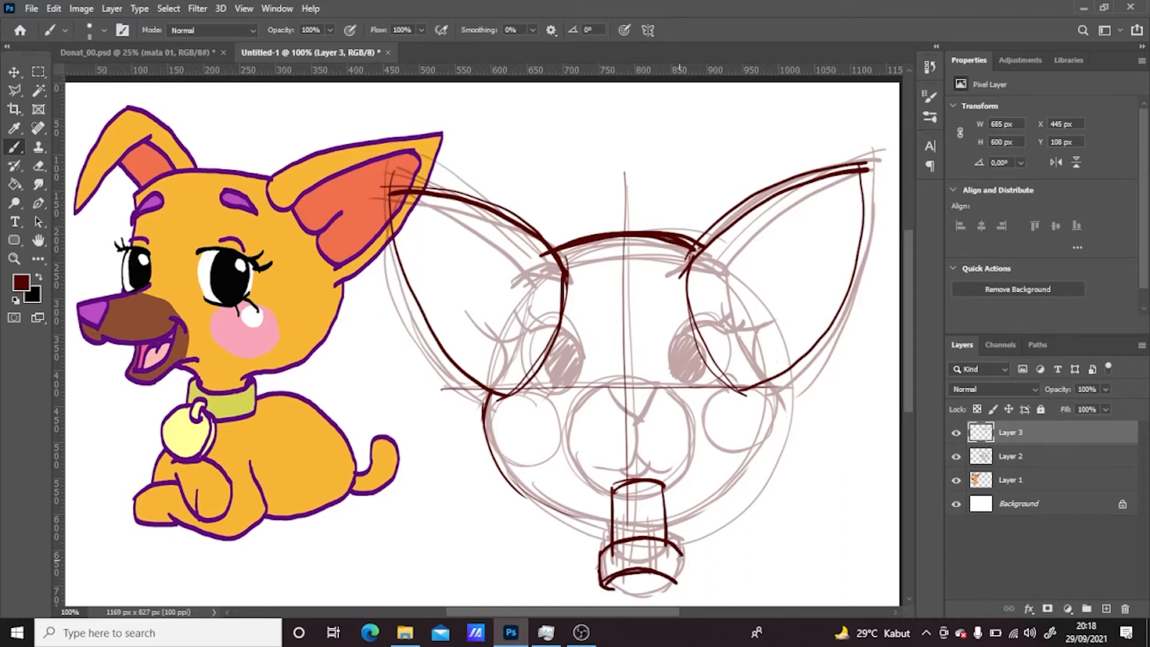
drag(602, 588, 674, 586)
drag(612, 497, 668, 496)
mouse_move(482, 392)
mouse_down()
mouse_move(509, 478)
mouse_move(655, 528)
mouse_move(767, 422)
mouse_move(706, 512)
mouse_up()
mouse_move(759, 380)
mouse_down()
mouse_move(778, 443)
mouse_move(770, 457)
mouse_up()
drag(486, 394, 515, 489)
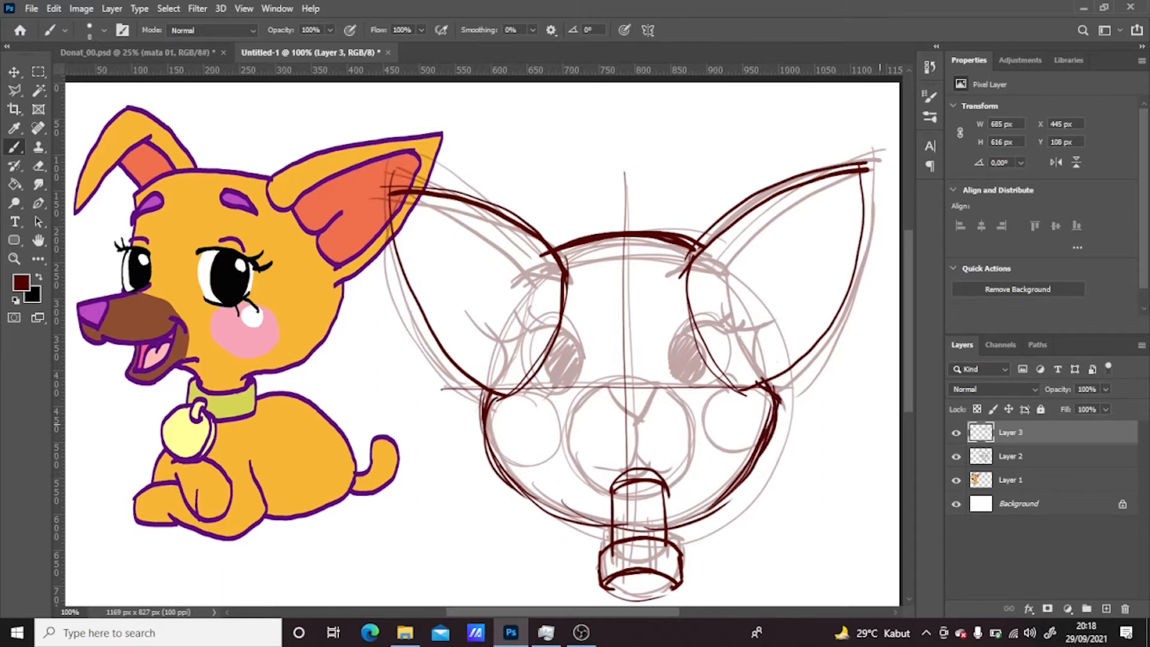
Hide Layer 3, add a new layer above Layer 2, and lower the opacity of Layer 1, the dog reference
click(1032, 461)
click(1106, 608)
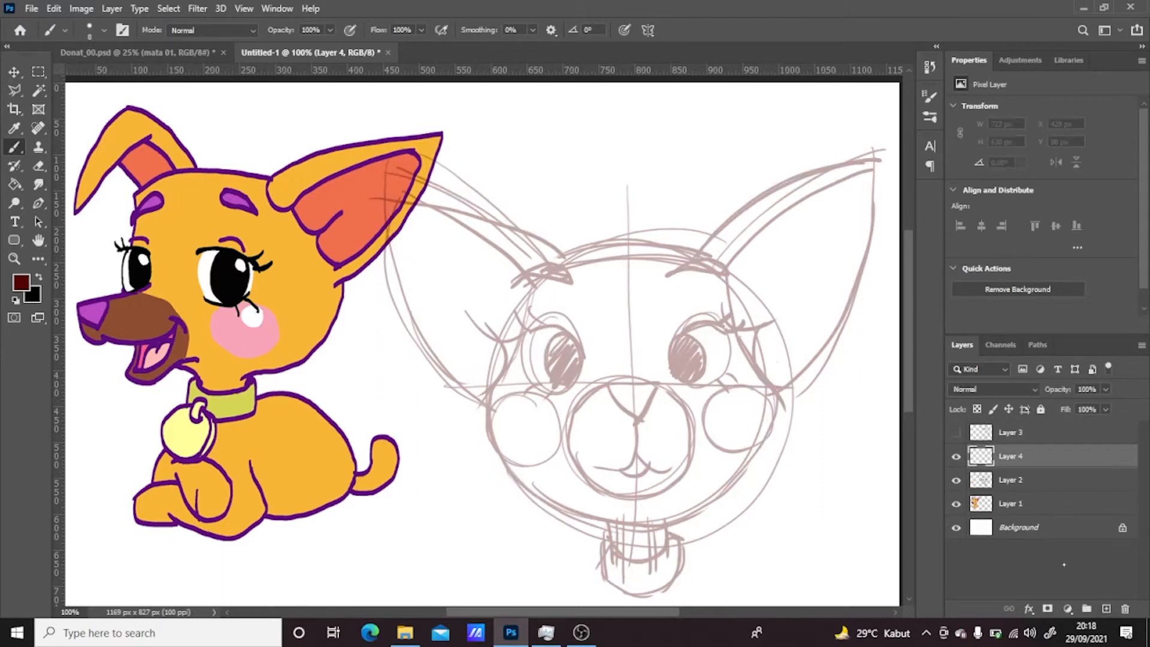
click(1017, 503)
click(1105, 390)
drag(1106, 406, 1055, 405)
click(1035, 460)
On Layer 4, draw crossing guidelines, the round eye and the slanted far edge of the face
drag(427, 390, 809, 380)
drag(632, 187, 630, 533)
mouse_move(590, 322)
mouse_down()
mouse_move(604, 328)
mouse_move(594, 387)
mouse_up()
drag(570, 258, 530, 392)
drag(561, 286, 542, 376)
Draw the rounded head contour from the forehead around the back of the skull down to the jaw
drag(557, 273, 707, 255)
drag(603, 253, 726, 250)
drag(570, 258, 781, 348)
drag(719, 261, 623, 528)
mouse_move(535, 366)
mouse_down()
mouse_move(530, 467)
mouse_move(695, 513)
mouse_up()
drag(623, 530, 782, 329)
Draw a rounded muzzle projecting outward from the lower face below the horizontal guideline
drag(623, 387, 449, 390)
drag(533, 389, 540, 484)
mouse_move(450, 394)
mouse_down()
mouse_move(608, 521)
mouse_move(734, 478)
mouse_move(790, 370)
mouse_up()
Draw a short neck and a slanted, curved collar beneath the jaw
mouse_move(603, 518)
mouse_down()
mouse_move(645, 573)
mouse_move(687, 533)
mouse_up()
mouse_move(636, 571)
mouse_down()
mouse_move(678, 528)
mouse_move(623, 597)
mouse_move(640, 572)
mouse_up()
mouse_move(617, 565)
mouse_down()
mouse_move(685, 524)
mouse_move(703, 536)
mouse_up()
mouse_move(683, 520)
mouse_down()
mouse_move(701, 562)
mouse_move(626, 601)
mouse_up()
mouse_move(619, 554)
mouse_down()
mouse_move(619, 600)
mouse_move(686, 531)
mouse_up()
Add the nose and mouth lines to the muzzle and outline the eye's oval pupil and thick upper lid
mouse_move(472, 392)
mouse_down()
mouse_move(457, 429)
mouse_move(532, 453)
mouse_up()
drag(511, 445, 523, 474)
drag(532, 389, 551, 489)
drag(578, 326, 566, 384)
mouse_move(551, 319)
mouse_down()
mouse_move(602, 336)
mouse_move(582, 327)
mouse_up()
mouse_move(530, 317)
mouse_down()
mouse_move(556, 326)
mouse_move(570, 380)
mouse_up()
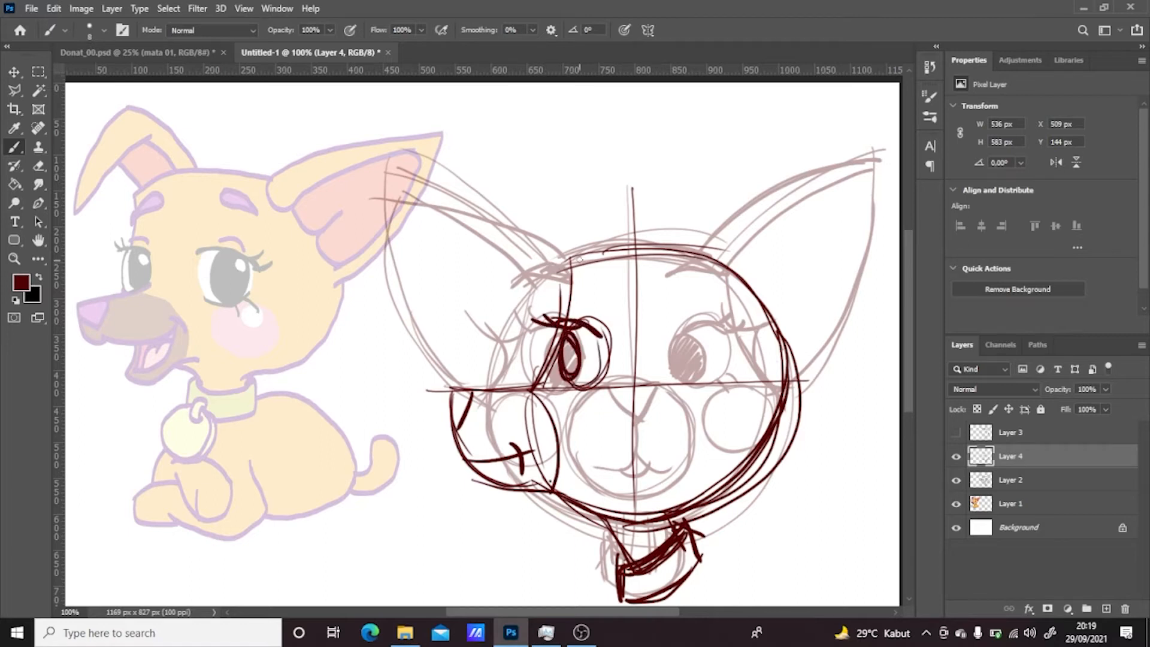
Strengthen the head's top and back contour and add the eyebrow and the cheek circle
mouse_move(548, 267)
mouse_down()
mouse_move(588, 292)
mouse_move(566, 292)
mouse_up()
drag(576, 268, 617, 248)
mouse_move(538, 273)
mouse_down()
mouse_move(587, 293)
mouse_move(704, 236)
mouse_move(772, 303)
mouse_move(737, 485)
mouse_up()
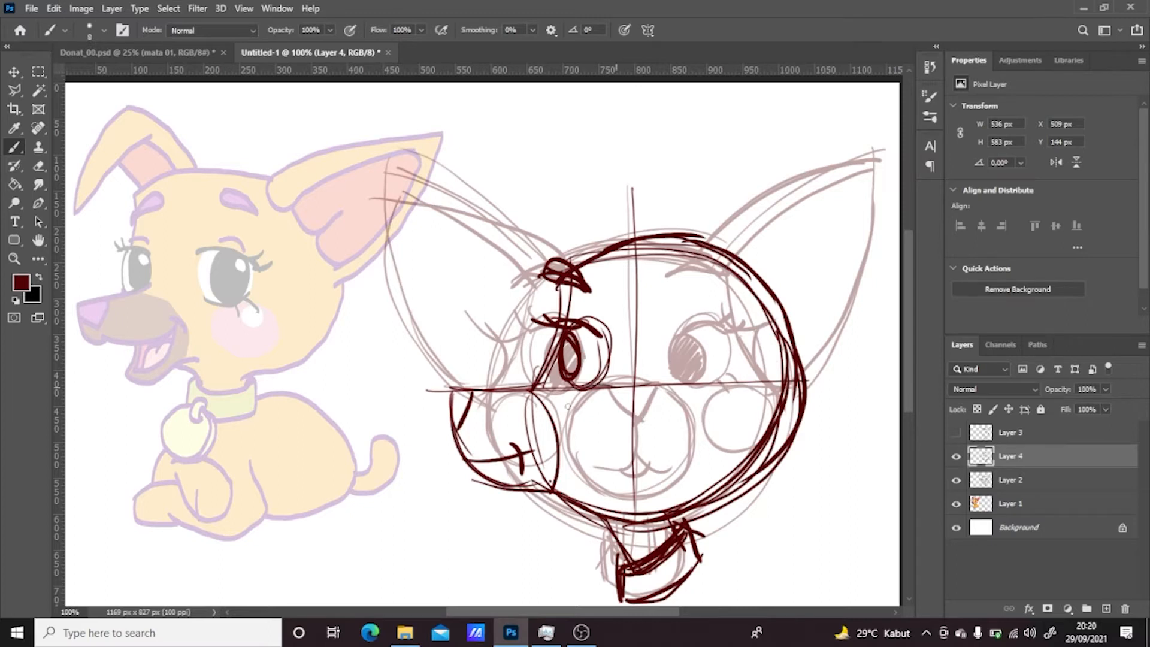
drag(634, 383, 656, 401)
Draw a large pointed ear with a folded inner edge on the back of the head and hatch in the pupil
drag(667, 288, 873, 159)
mouse_move(871, 202)
mouse_down()
mouse_move(767, 394)
mouse_move(665, 273)
mouse_move(713, 346)
mouse_up()
mouse_move(713, 338)
mouse_down()
mouse_move(769, 390)
mouse_move(679, 311)
mouse_up()
mouse_move(676, 302)
mouse_down()
mouse_move(864, 182)
mouse_move(797, 354)
mouse_up()
drag(841, 265, 763, 392)
drag(666, 268, 674, 302)
drag(683, 299, 731, 209)
drag(671, 260, 877, 161)
drag(869, 171, 776, 383)
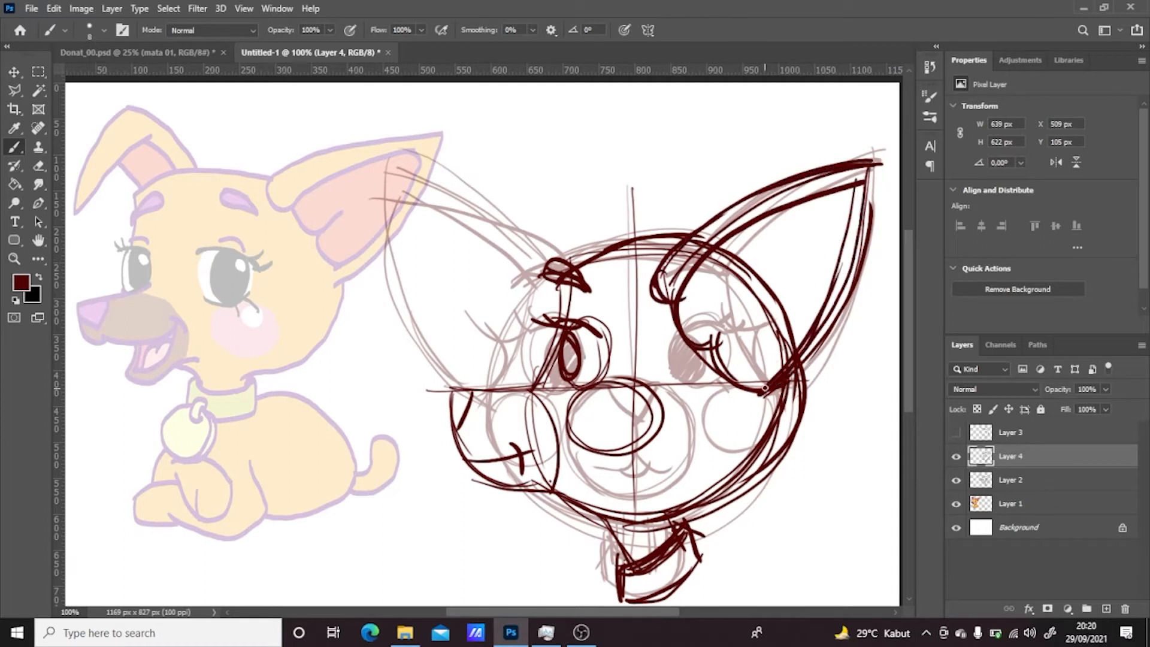
drag(572, 341, 566, 375)
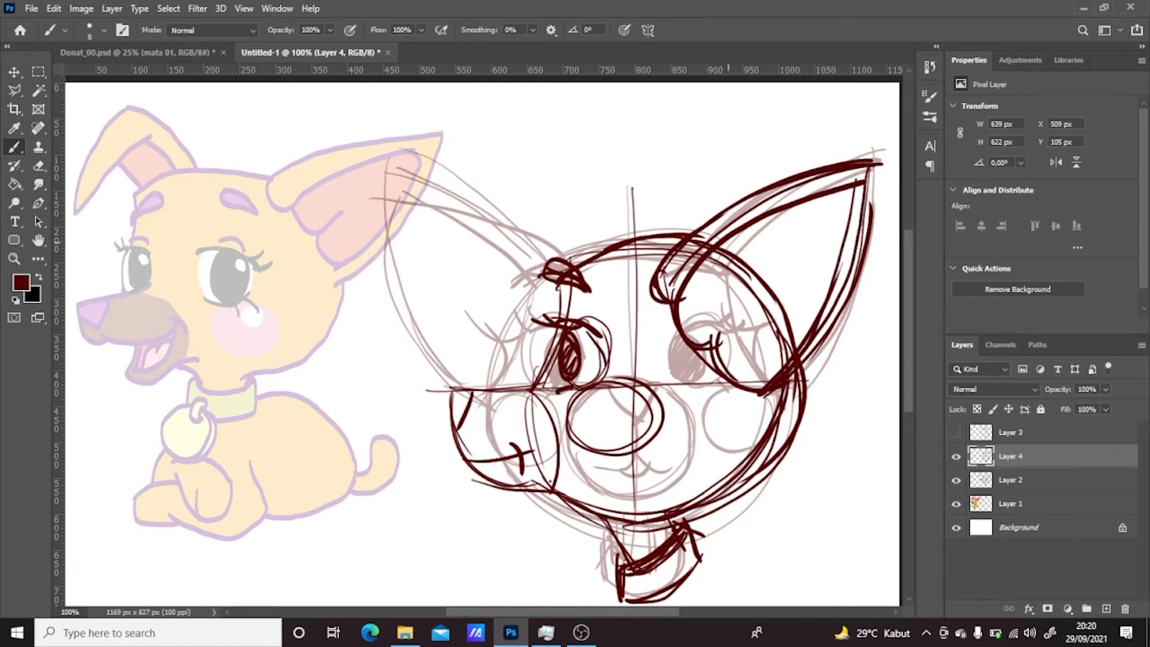
Hide Layer 4 and, on a new layer, draw the head shape with curved guidelines and the muzzle circles
click(956, 457)
click(1106, 608)
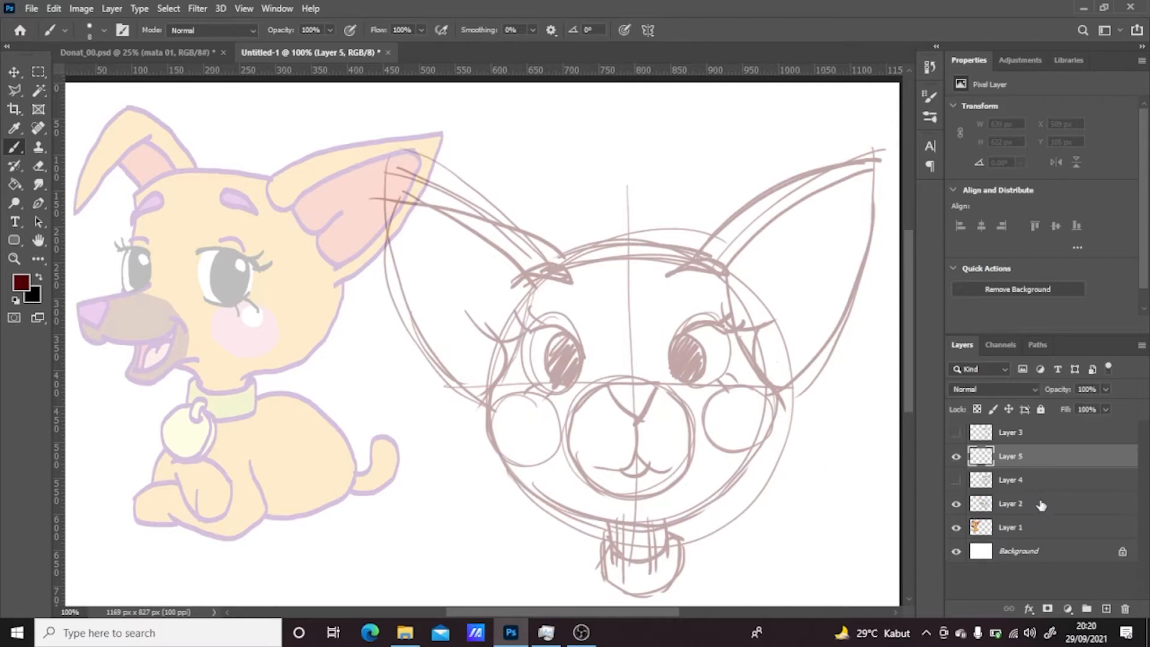
mouse_move(680, 252)
mouse_down()
mouse_move(778, 419)
mouse_move(659, 243)
mouse_up()
mouse_move(613, 260)
mouse_down()
mouse_move(578, 379)
mouse_move(611, 527)
mouse_up()
drag(488, 398, 781, 394)
mouse_move(599, 374)
mouse_down()
mouse_move(644, 419)
mouse_move(473, 377)
mouse_move(479, 473)
mouse_move(515, 377)
mouse_move(509, 419)
mouse_move(458, 413)
mouse_move(536, 473)
mouse_move(517, 487)
mouse_move(602, 482)
mouse_up()
mouse_move(512, 376)
mouse_down()
mouse_move(608, 386)
mouse_move(590, 482)
mouse_up()
Draw both eyes with eyelashes, the eyebrows and the far edge of the face
mouse_move(648, 325)
mouse_down()
mouse_move(624, 386)
mouse_move(669, 359)
mouse_up()
mouse_move(527, 327)
mouse_down()
mouse_move(539, 384)
mouse_move(518, 284)
mouse_move(713, 258)
mouse_up()
mouse_move(506, 282)
mouse_down()
mouse_move(676, 304)
mouse_move(626, 380)
mouse_up()
drag(521, 326, 525, 329)
drag(502, 307, 519, 328)
drag(614, 304, 624, 328)
Draw the muzzle's back edge, the jawline up to the ear and the round cheek
mouse_move(601, 384)
mouse_down()
mouse_move(622, 377)
mouse_move(583, 482)
mouse_move(594, 479)
mouse_up()
drag(555, 496, 668, 532)
drag(635, 522, 774, 392)
mouse_move(665, 400)
mouse_down()
mouse_move(703, 469)
mouse_move(689, 392)
mouse_up()
Draw a pointed ear on each side of the head, hiding Layer 2 to refine the near ear's edge
mouse_move(682, 251)
mouse_down()
mouse_move(713, 388)
mouse_move(865, 169)
mouse_move(756, 390)
mouse_up()
mouse_move(684, 251)
mouse_down()
mouse_move(689, 299)
mouse_move(754, 394)
mouse_up()
mouse_move(692, 320)
mouse_down()
mouse_move(848, 175)
mouse_move(792, 367)
mouse_up()
drag(689, 293, 769, 392)
drag(500, 162, 590, 234)
drag(471, 154, 602, 243)
mouse_move(468, 154)
mouse_down()
mouse_move(512, 350)
mouse_move(601, 243)
mouse_up()
drag(466, 164, 587, 219)
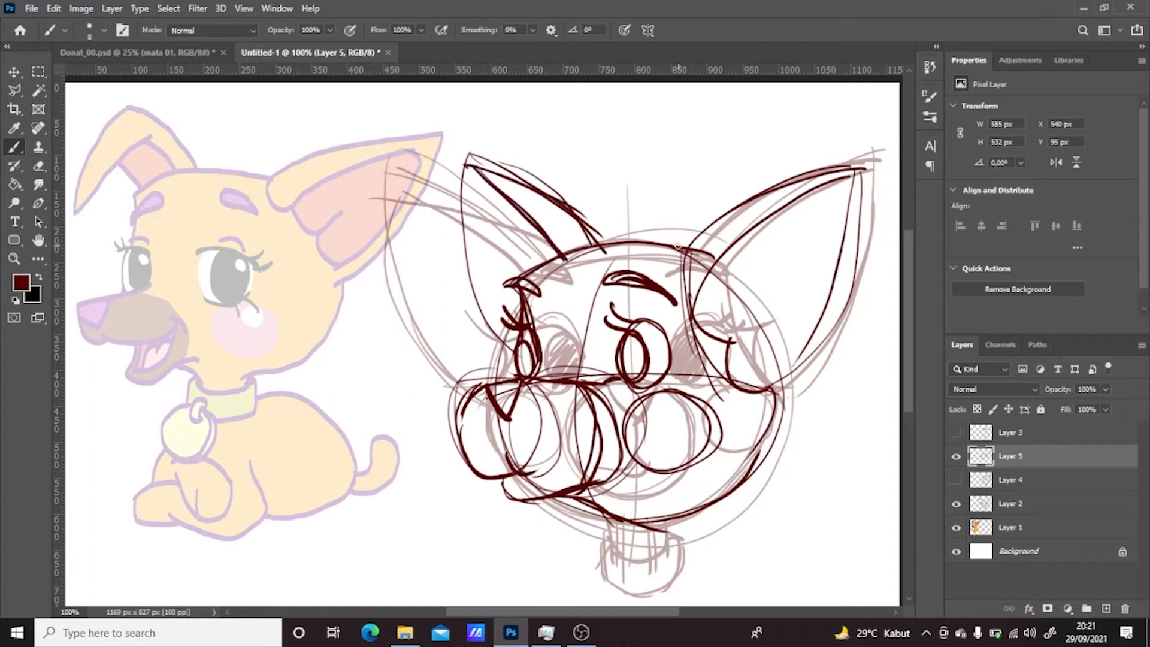
click(956, 503)
mouse_move(682, 265)
mouse_down()
mouse_move(857, 199)
mouse_move(769, 385)
mouse_up()
Redraw the muzzle with bolder edges and a filled nose, erasing the stray construction lines behind it
drag(479, 393, 564, 388)
mouse_move(466, 407)
mouse_down()
mouse_move(523, 503)
mouse_move(580, 387)
mouse_move(608, 484)
mouse_move(611, 456)
mouse_up()
click(38, 166)
drag(557, 425, 554, 460)
mouse_move(605, 378)
mouse_down()
mouse_move(588, 378)
mouse_move(587, 481)
mouse_up()
key(b)
drag(631, 405, 630, 458)
drag(566, 383, 589, 408)
mouse_move(488, 392)
mouse_down()
mouse_move(506, 416)
mouse_move(509, 398)
mouse_move(474, 467)
mouse_up()
mouse_move(500, 479)
mouse_down()
mouse_move(553, 455)
mouse_move(569, 467)
mouse_up()
drag(575, 389, 591, 465)
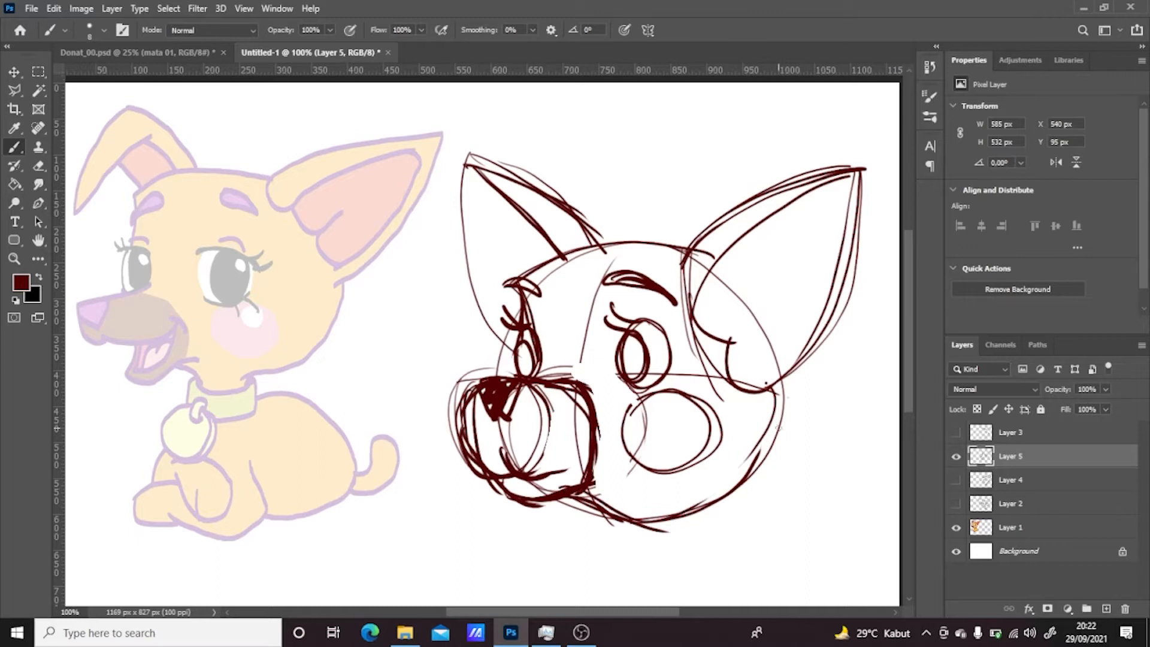
Show Layer 2 again and draw the slanted neck and curved collar beneath the jaw
click(956, 503)
drag(622, 520, 659, 564)
drag(693, 510, 707, 552)
click(956, 479)
click(956, 479)
drag(608, 517, 628, 569)
mouse_move(664, 515)
mouse_down()
mouse_move(687, 557)
mouse_move(626, 580)
mouse_up()
drag(683, 536, 689, 557)
mouse_move(626, 578)
mouse_down()
mouse_move(636, 602)
mouse_move(709, 572)
mouse_move(679, 536)
mouse_up()
mouse_move(628, 550)
mouse_down()
mouse_move(658, 600)
mouse_move(697, 589)
mouse_up()
drag(686, 529, 706, 578)
drag(709, 563, 659, 596)
drag(619, 513, 608, 560)
drag(554, 502, 606, 520)
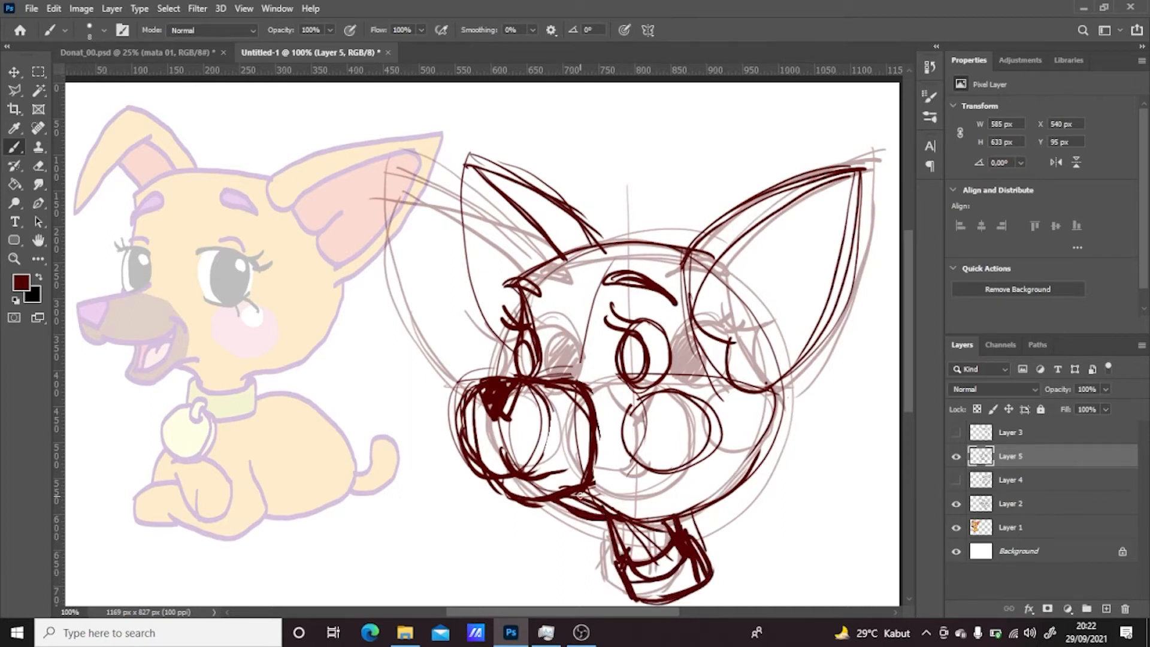
Lower the opacity of Layer 5, hide Layer 2, and add a new layer above the faded sketch
click(956, 456)
click(956, 456)
click(1106, 389)
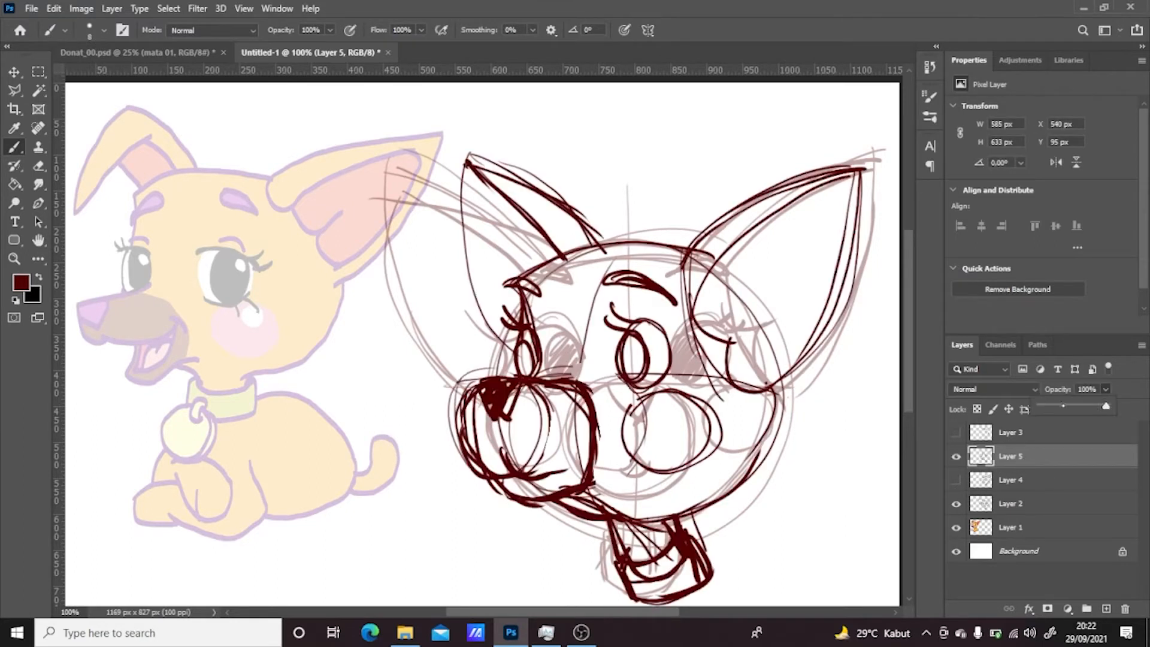
click(1060, 407)
click(957, 503)
click(1106, 608)
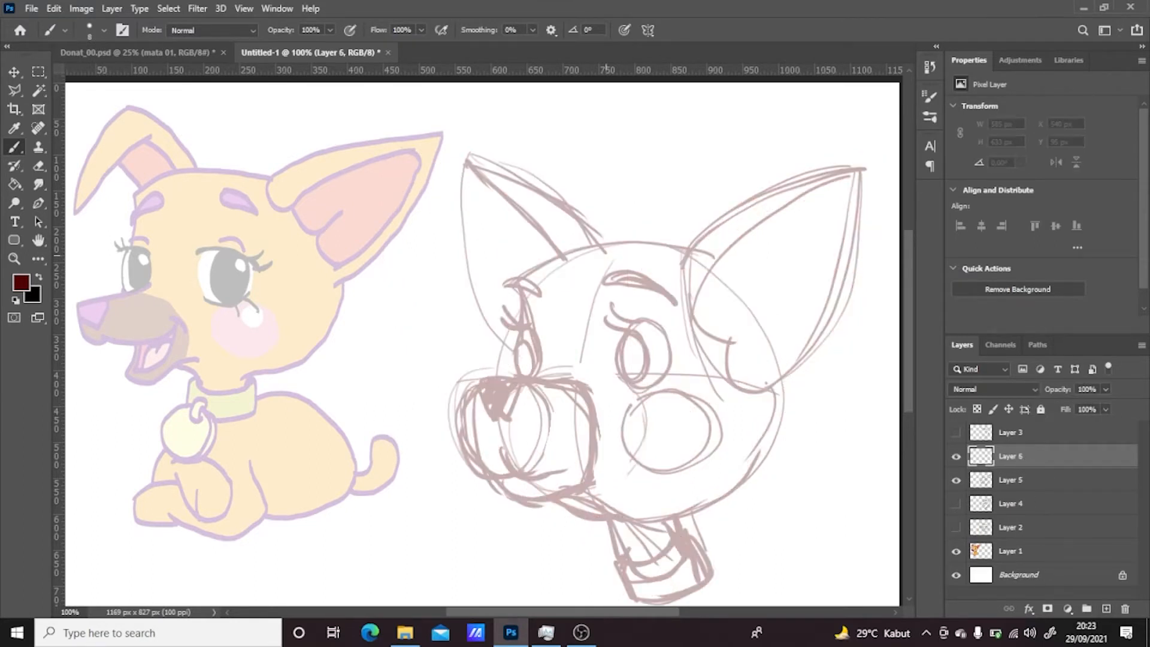
On Layer 6, draw a round head with a curved horizontal and a curved vertical guideline
drag(634, 237, 638, 523)
mouse_move(668, 241)
mouse_down()
mouse_move(778, 335)
mouse_move(665, 240)
mouse_up()
mouse_move(503, 397)
mouse_down()
mouse_move(560, 378)
mouse_move(801, 385)
mouse_up()
mouse_move(647, 241)
mouse_down()
mouse_move(524, 279)
mouse_move(506, 386)
mouse_move(554, 497)
mouse_move(772, 392)
mouse_up()
Draw the neck and a thick slanted collar under the head, erasing a stray line beside it
mouse_move(611, 509)
mouse_down()
mouse_move(696, 485)
mouse_move(637, 567)
mouse_up()
drag(683, 481, 705, 542)
drag(636, 566, 675, 563)
mouse_move(663, 563)
mouse_down()
mouse_move(690, 556)
mouse_move(645, 571)
mouse_move(654, 552)
mouse_move(662, 582)
mouse_move(725, 560)
mouse_up()
mouse_move(706, 515)
mouse_down()
mouse_move(725, 563)
mouse_move(638, 602)
mouse_up()
key(e)
mouse_move(688, 535)
mouse_down()
mouse_move(650, 557)
mouse_move(707, 533)
mouse_up()
key(b)
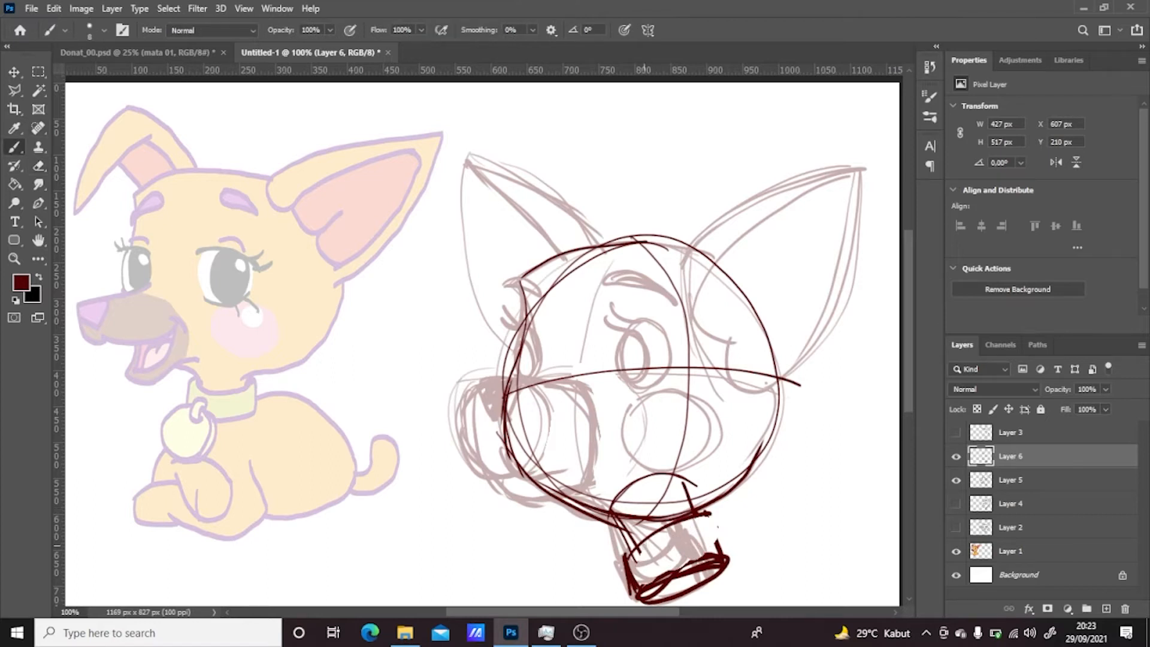
drag(626, 551, 710, 511)
drag(707, 509, 719, 552)
Draw the face profile with the eyebrow and lashes and the muzzle protruding from the front of the head
mouse_move(521, 367)
mouse_down()
mouse_move(462, 446)
mouse_move(542, 482)
mouse_up()
mouse_move(527, 398)
mouse_down()
mouse_move(509, 444)
mouse_move(521, 377)
mouse_up()
drag(505, 315, 530, 326)
mouse_move(527, 278)
mouse_down()
mouse_move(515, 287)
mouse_move(531, 281)
mouse_up()
drag(527, 365, 458, 380)
drag(458, 380, 473, 422)
Draw a large pointed near ear rising from the top of the head and reaching down over the face
mouse_move(662, 242)
mouse_down()
mouse_move(654, 333)
mouse_move(612, 376)
mouse_up()
mouse_move(526, 153)
mouse_down()
mouse_move(673, 251)
mouse_move(607, 372)
mouse_up()
mouse_move(542, 232)
mouse_down()
mouse_move(529, 179)
mouse_move(692, 247)
mouse_up()
mouse_move(656, 225)
mouse_down()
mouse_move(694, 274)
mouse_move(612, 381)
mouse_up()
drag(504, 163, 572, 334)
mouse_move(515, 148)
mouse_down()
mouse_move(593, 374)
mouse_move(519, 210)
mouse_up()
mouse_move(525, 161)
mouse_down()
mouse_move(688, 258)
mouse_move(626, 368)
mouse_up()
Draw the pointed ear at the back of the head and reinforce the near ear and face profile lines
mouse_move(689, 250)
mouse_down()
mouse_move(751, 281)
mouse_move(791, 389)
mouse_move(735, 497)
mouse_move(826, 170)
mouse_up()
drag(825, 172, 786, 368)
drag(822, 183, 698, 251)
drag(502, 179, 670, 243)
mouse_move(674, 245)
mouse_down()
mouse_move(614, 361)
mouse_move(576, 372)
mouse_up()
drag(529, 333, 504, 388)
drag(525, 290, 507, 466)
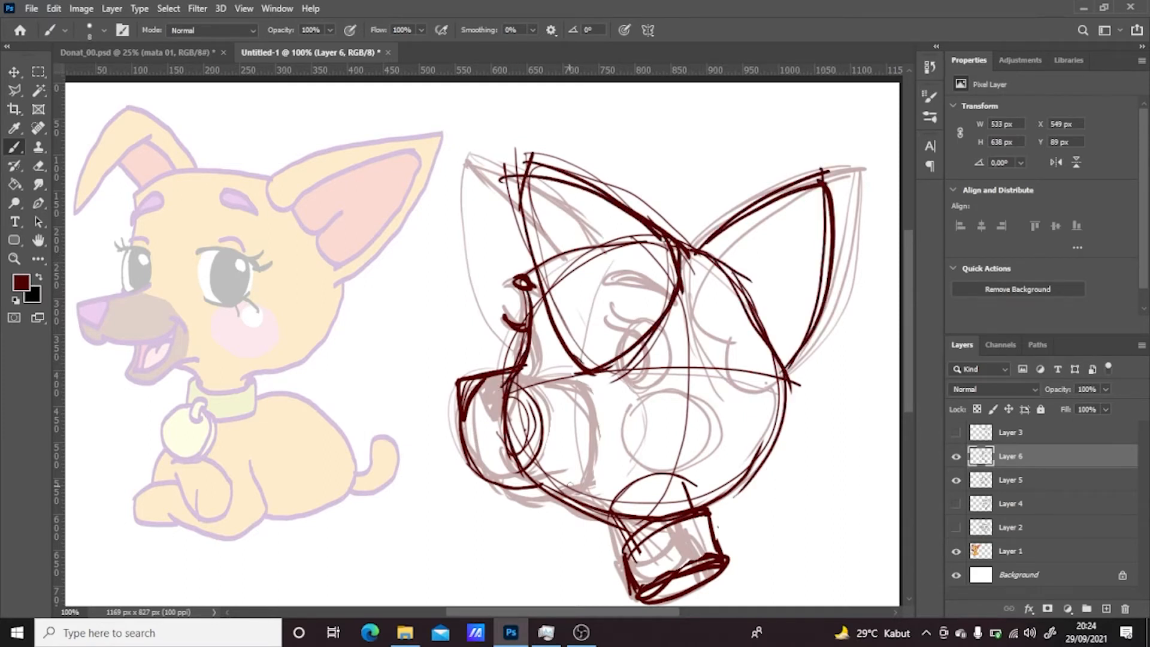
click(956, 479)
click(956, 480)
key(z)
alt+click(573, 399)
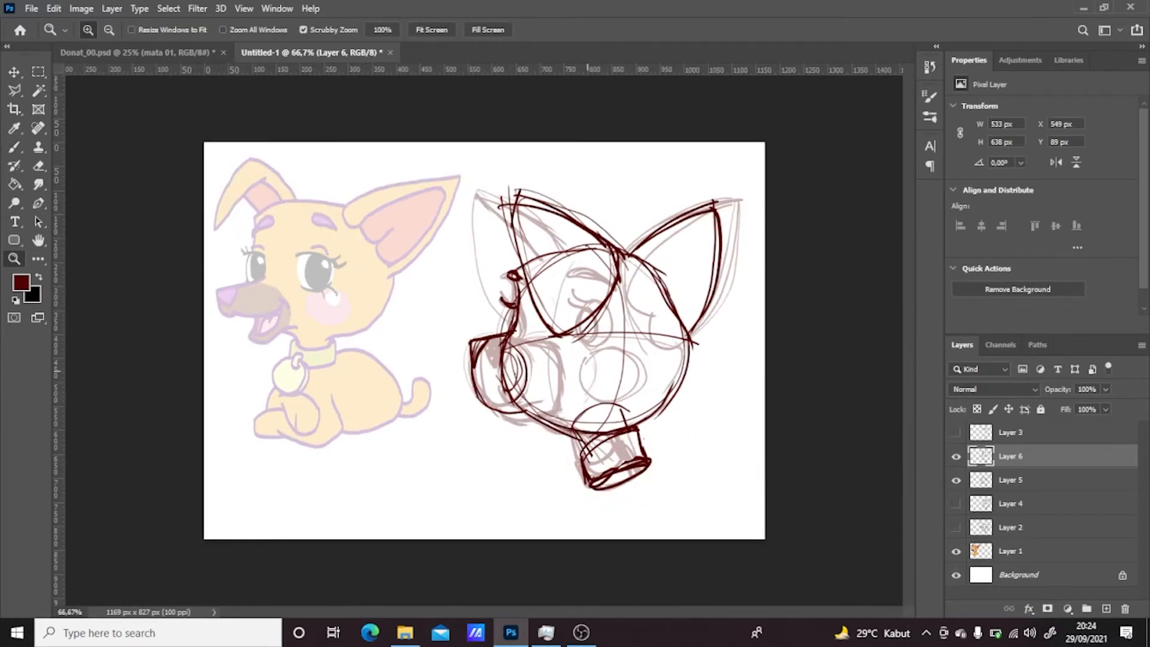
Hide the coloured reference dog and save the document in Photoshop format as Donat_rotation01
click(956, 552)
click(32, 8)
click(51, 172)
click(641, 427)
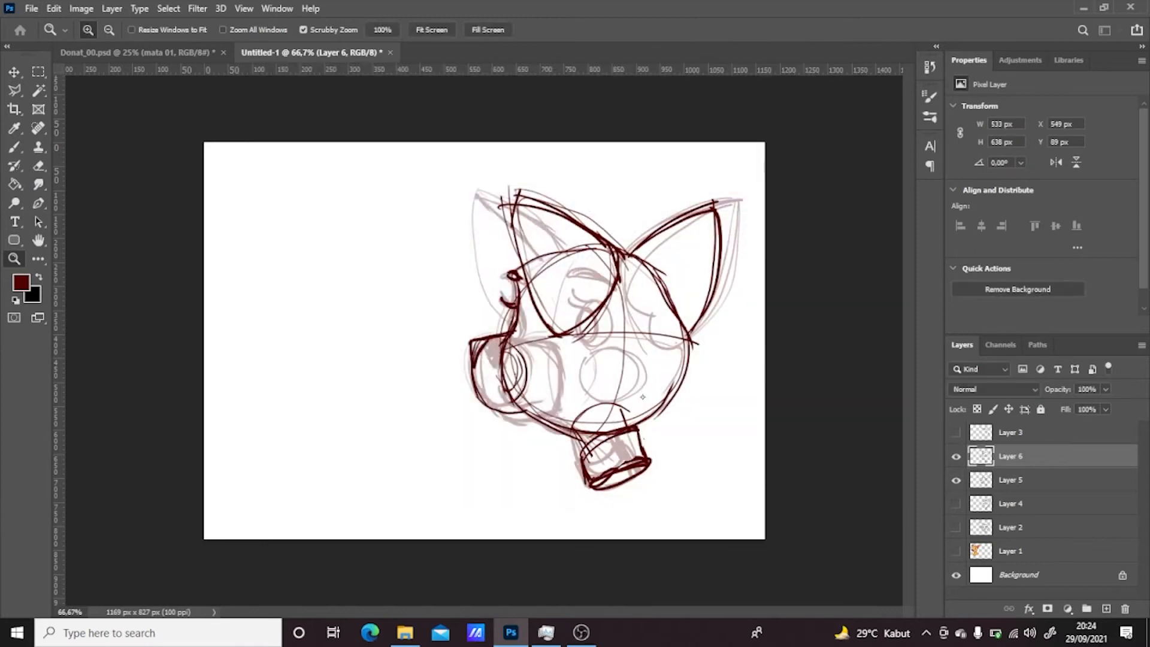
text(Donat_rotation01)
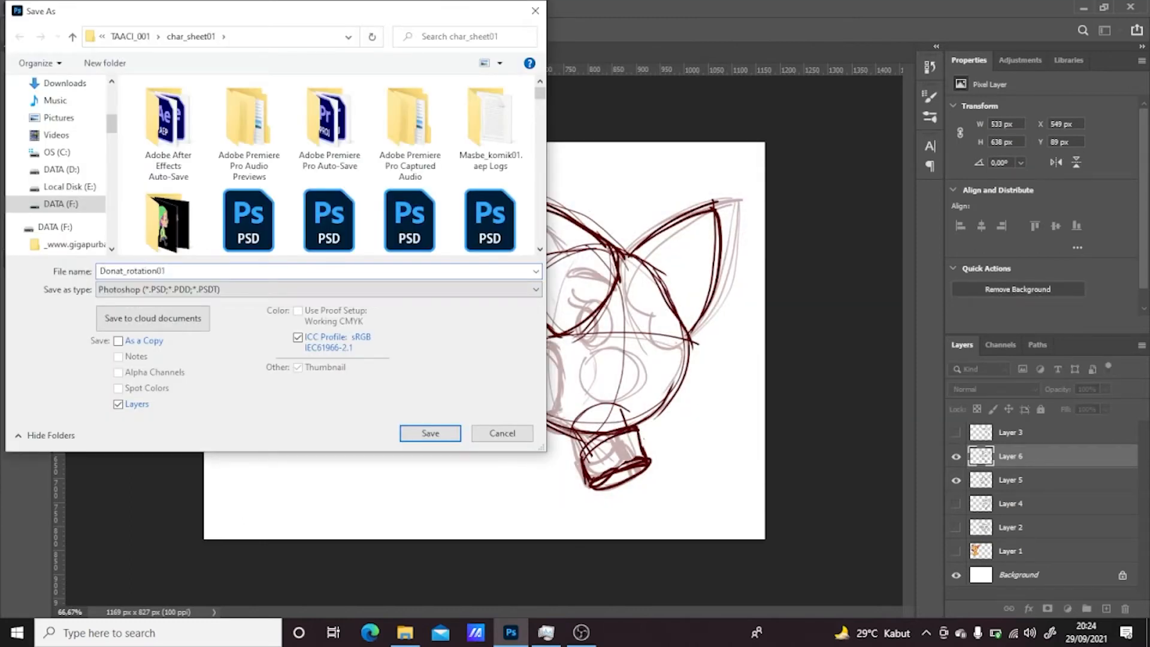
key(Return)
key(Return)
Restore the faded sketches on Layer 2 and Layer 5 to 100% opacity and show Layers 2, 4, 5 and 6 together
click(956, 457)
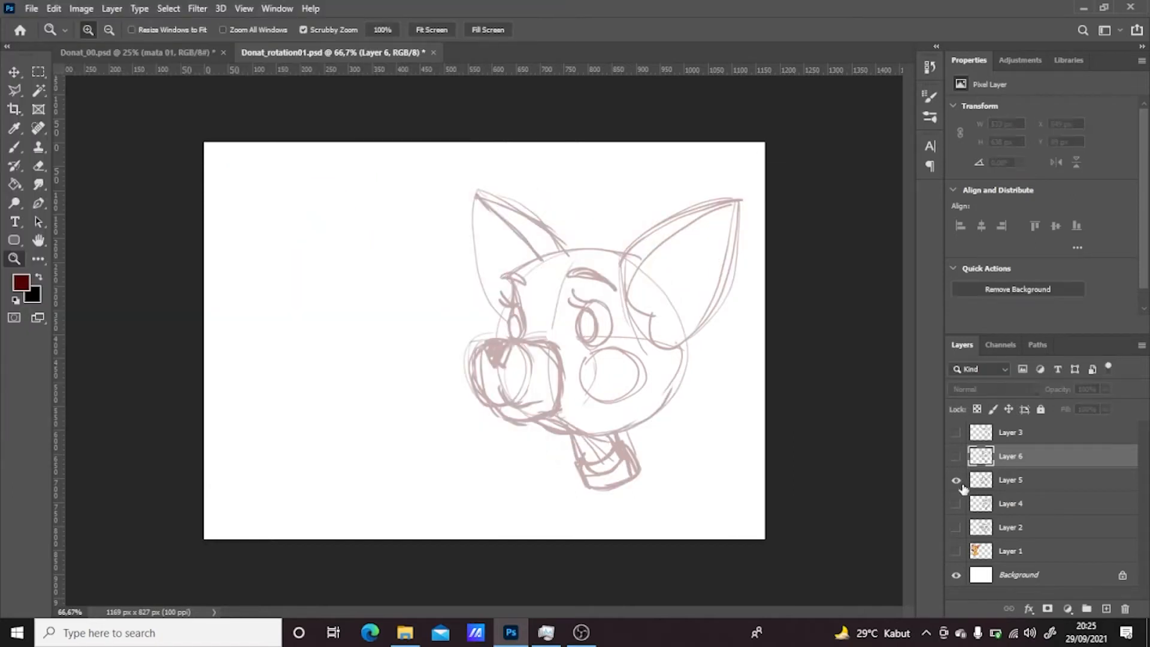
click(956, 479)
click(956, 504)
click(956, 527)
click(956, 504)
click(1012, 527)
click(1105, 389)
drag(1096, 406, 1139, 407)
click(956, 504)
click(956, 480)
click(1012, 480)
click(1105, 390)
click(956, 456)
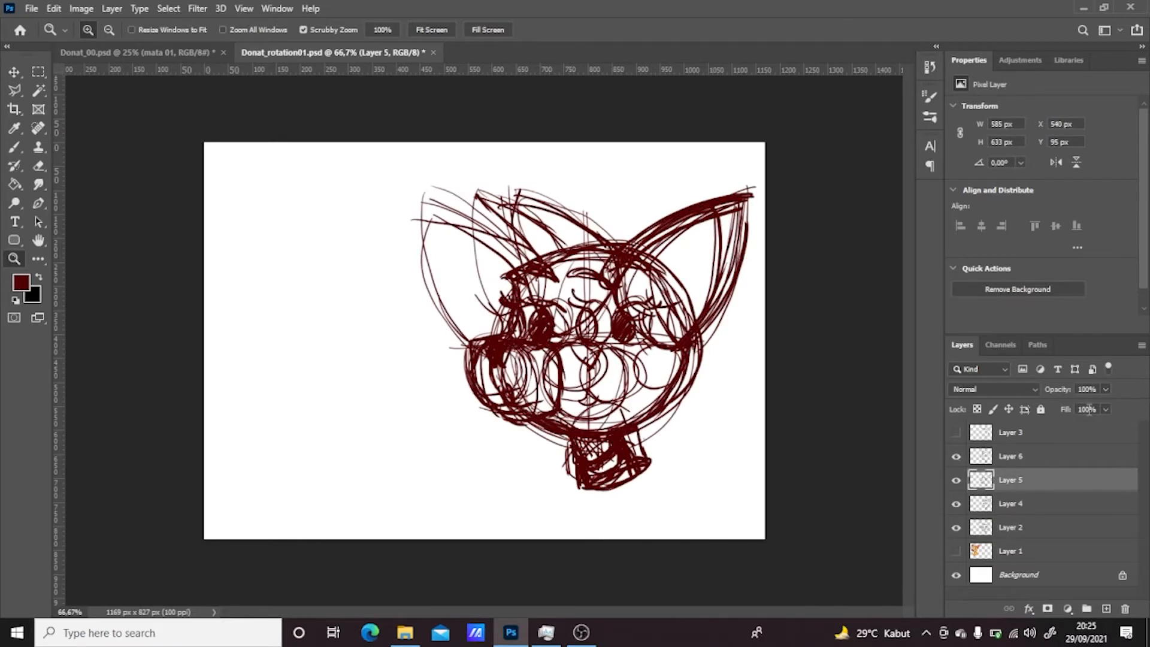
Show Layer 3, select all layers from Layer 3 to Layer 2, and move the sketches together to the middle of the canvas
click(956, 433)
click(1012, 433)
shift+click(1048, 528)
key(v)
drag(640, 416, 522, 408)
Hide all head sketches except the front view on Layer 2, select that layer, and save the document
click(957, 434)
click(956, 457)
click(956, 479)
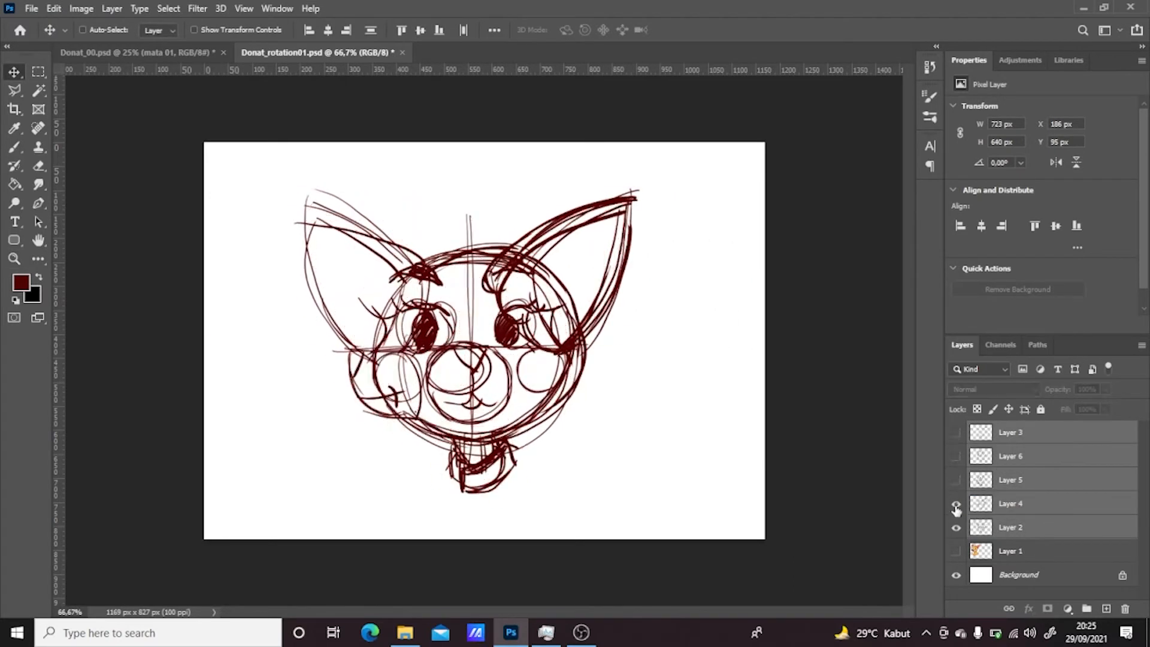
click(957, 504)
click(956, 528)
click(957, 527)
click(1018, 527)
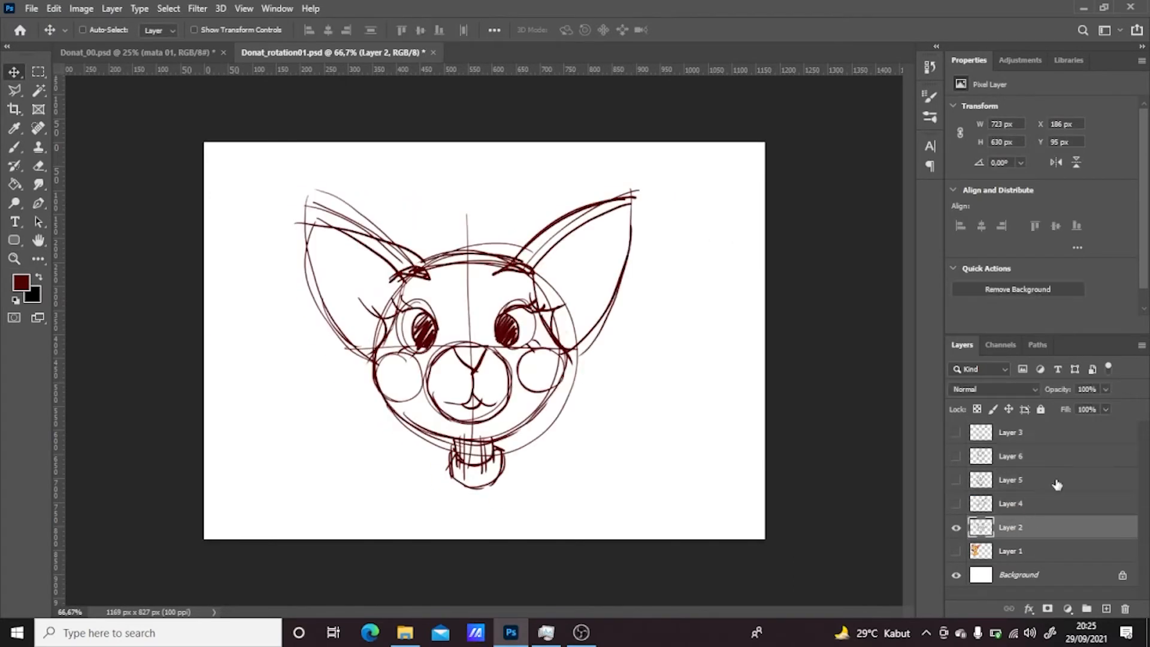
click(38, 9)
click(70, 170)
Add a new layer above the front-view sketch and show the reference dog on Layer 1 at 100% opacity
click(1106, 609)
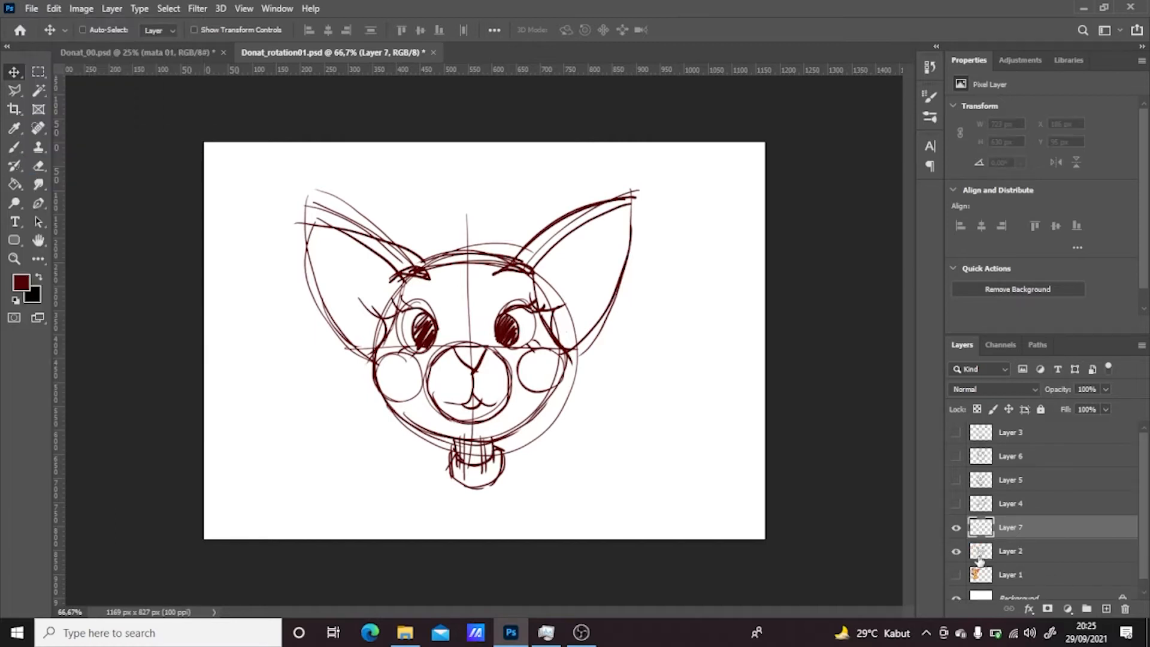
click(956, 574)
click(1021, 572)
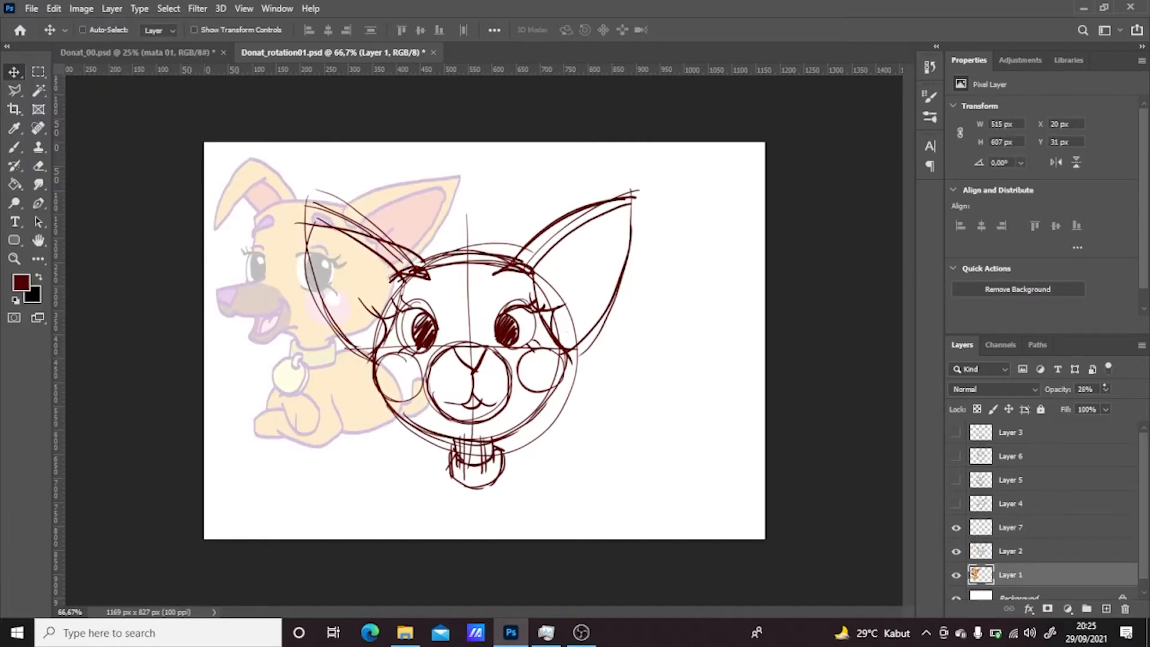
click(1106, 389)
drag(1079, 409, 1144, 409)
Sample the reference dog's purple outline, #5f0c7e, as the foreground colour and hide the reference layer
click(21, 282)
click(260, 224)
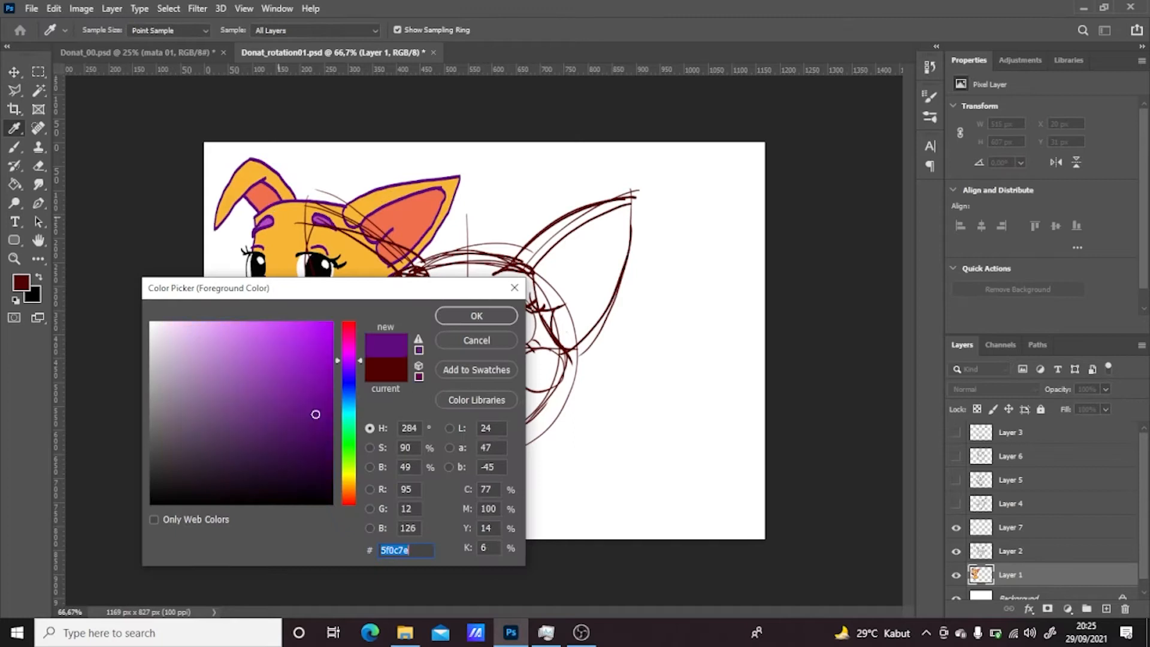
key(Return)
key(v)
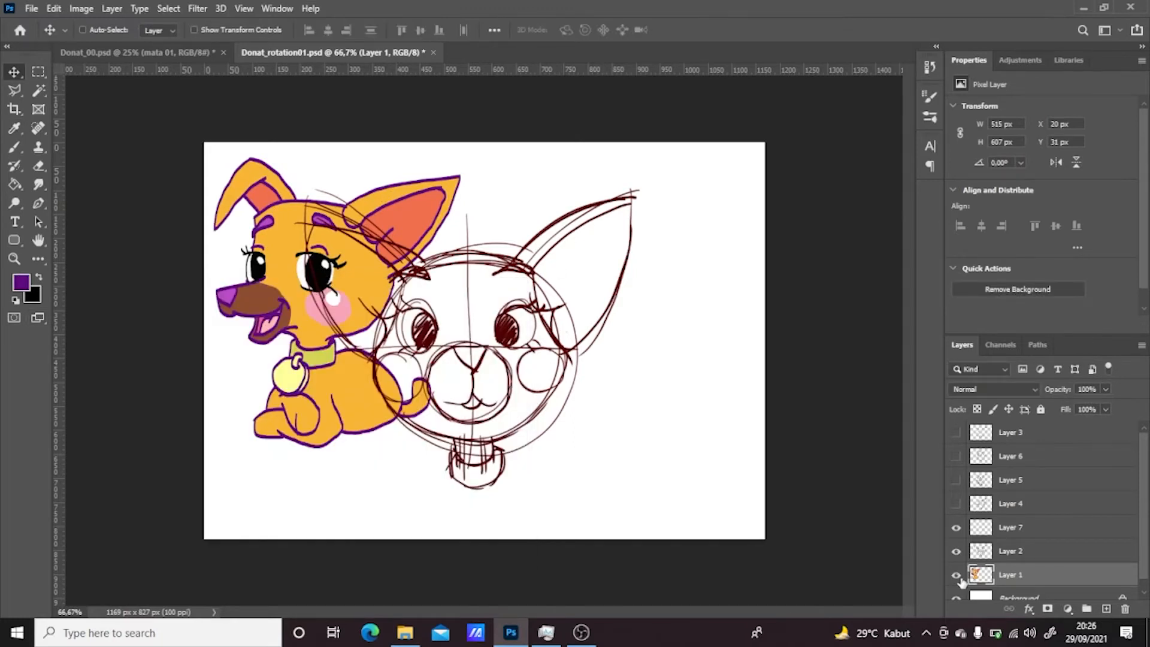
click(956, 575)
Switch the foreground colour to black and fade the front-view sketch on Layer 2 to 59% opacity
click(1011, 527)
key(x)
click(1011, 551)
click(1106, 389)
drag(1108, 406, 1078, 406)
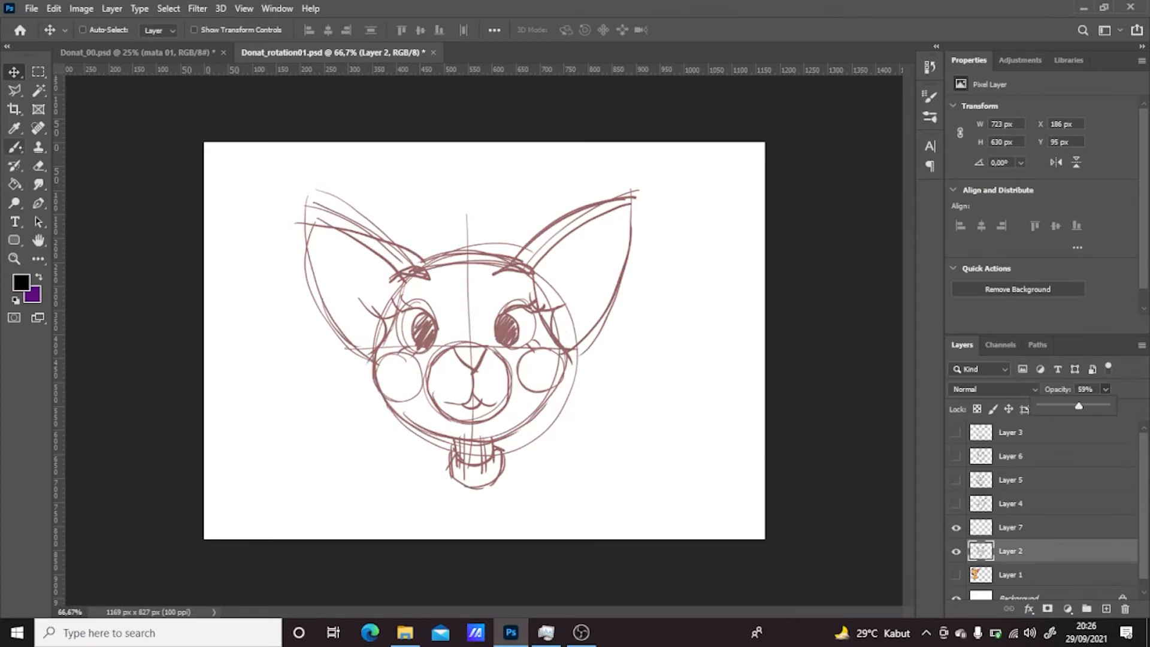
Ink both eyes in black on Layer 7 with the brush, including upper lids, lashes and filled pupils with small highlights
click(15, 147)
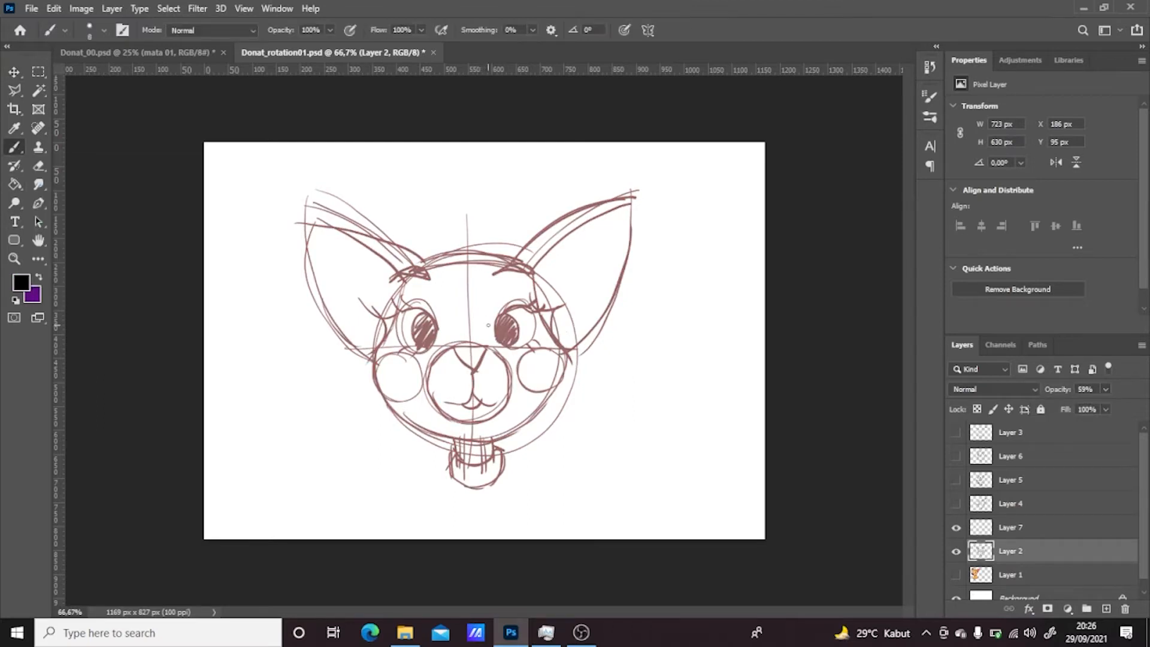
drag(495, 322, 524, 307)
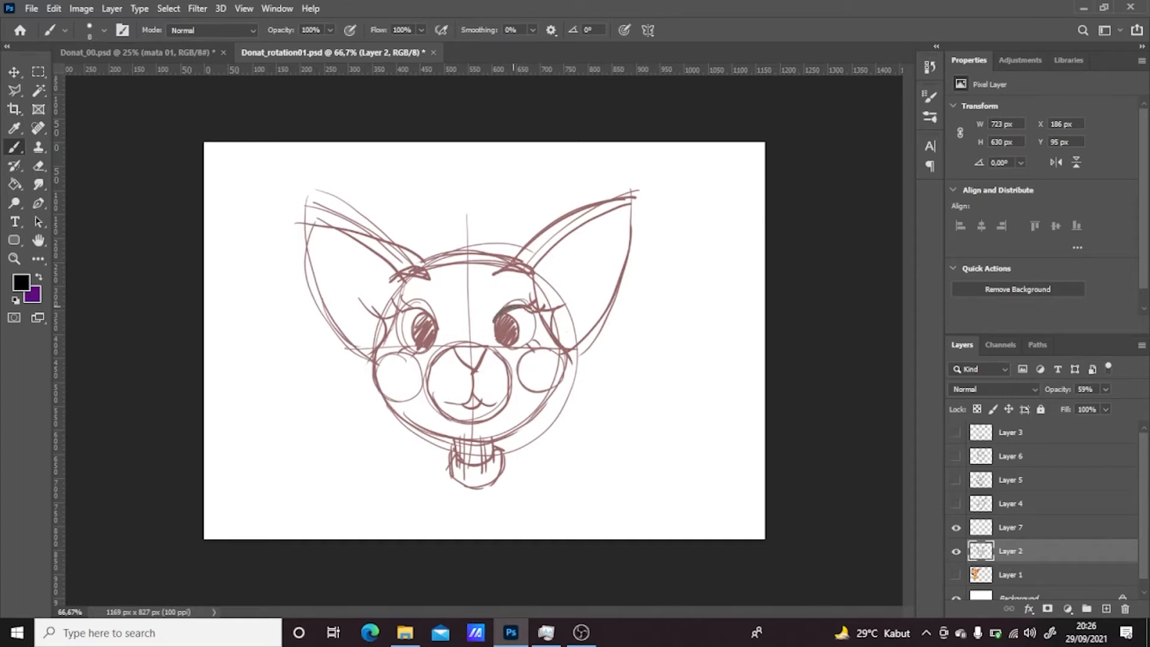
click(1036, 525)
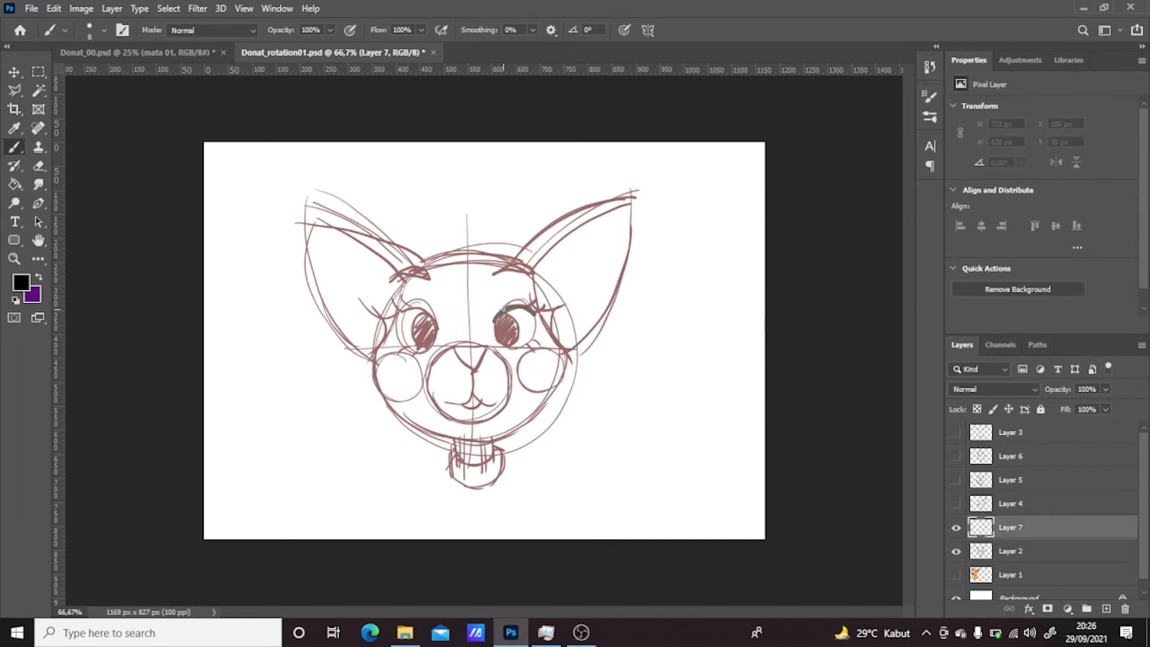
mouse_move(493, 323)
mouse_down()
mouse_move(536, 312)
mouse_move(495, 346)
mouse_move(536, 340)
mouse_move(541, 320)
mouse_move(533, 356)
mouse_move(545, 340)
mouse_up()
mouse_move(388, 319)
mouse_down()
mouse_move(431, 308)
mouse_move(441, 335)
mouse_move(419, 303)
mouse_move(440, 326)
mouse_move(390, 316)
mouse_move(421, 353)
mouse_move(397, 362)
mouse_move(408, 366)
mouse_up()
mouse_move(427, 315)
mouse_down()
mouse_move(415, 344)
mouse_move(436, 323)
mouse_move(501, 348)
mouse_move(515, 311)
mouse_move(507, 328)
mouse_move(515, 318)
mouse_move(426, 323)
mouse_move(423, 345)
mouse_move(432, 335)
mouse_move(421, 339)
mouse_up()
drag(507, 323, 503, 340)
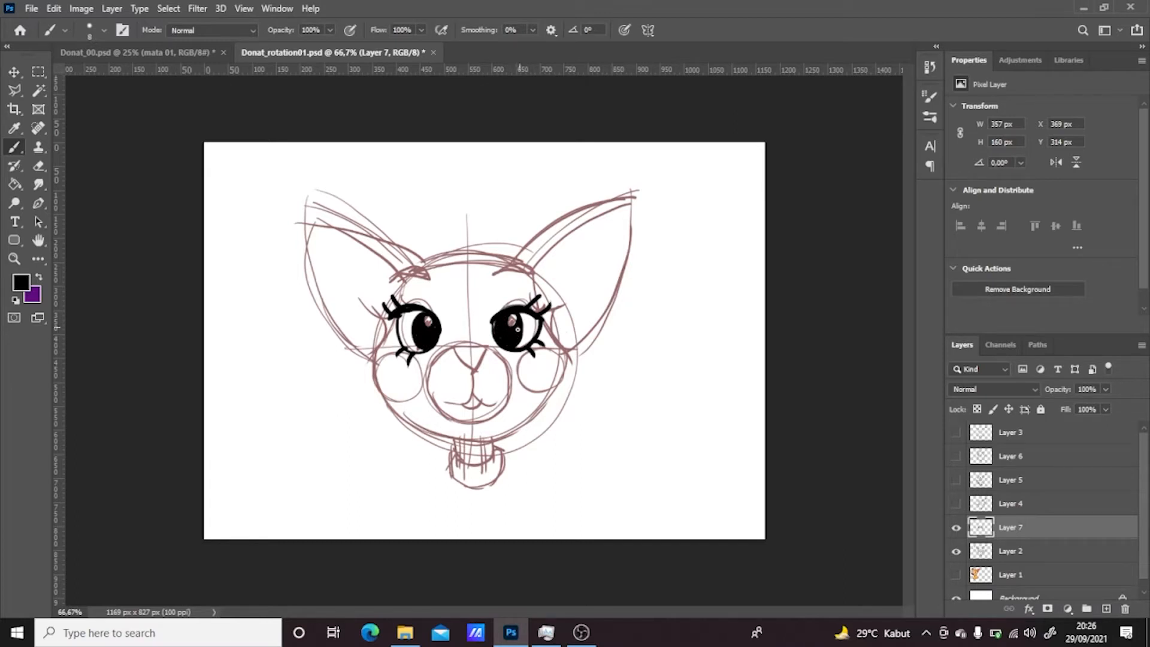
Ink the nose, mouth and round muzzle outline in purple over the front-view sketch
key(x)
mouse_move(449, 346)
mouse_down()
mouse_move(490, 356)
mouse_move(473, 370)
mouse_move(470, 400)
mouse_move(442, 405)
mouse_move(500, 399)
mouse_move(486, 403)
mouse_up()
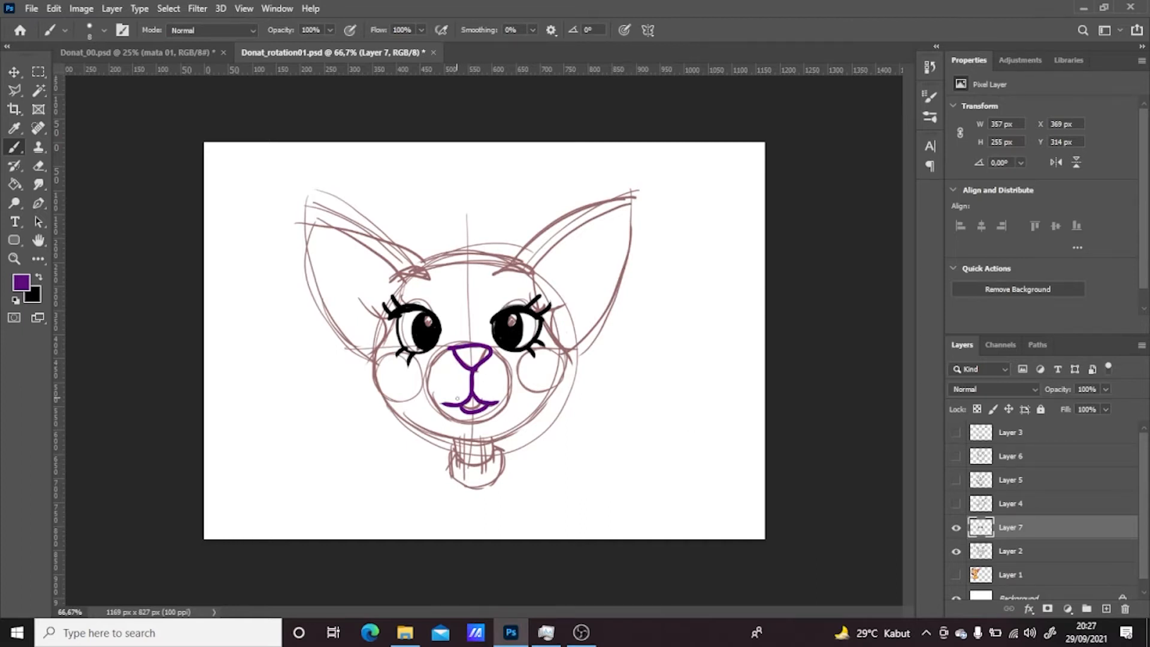
mouse_move(451, 348)
mouse_down()
mouse_move(428, 403)
mouse_move(448, 422)
mouse_move(488, 424)
mouse_move(512, 375)
mouse_up()
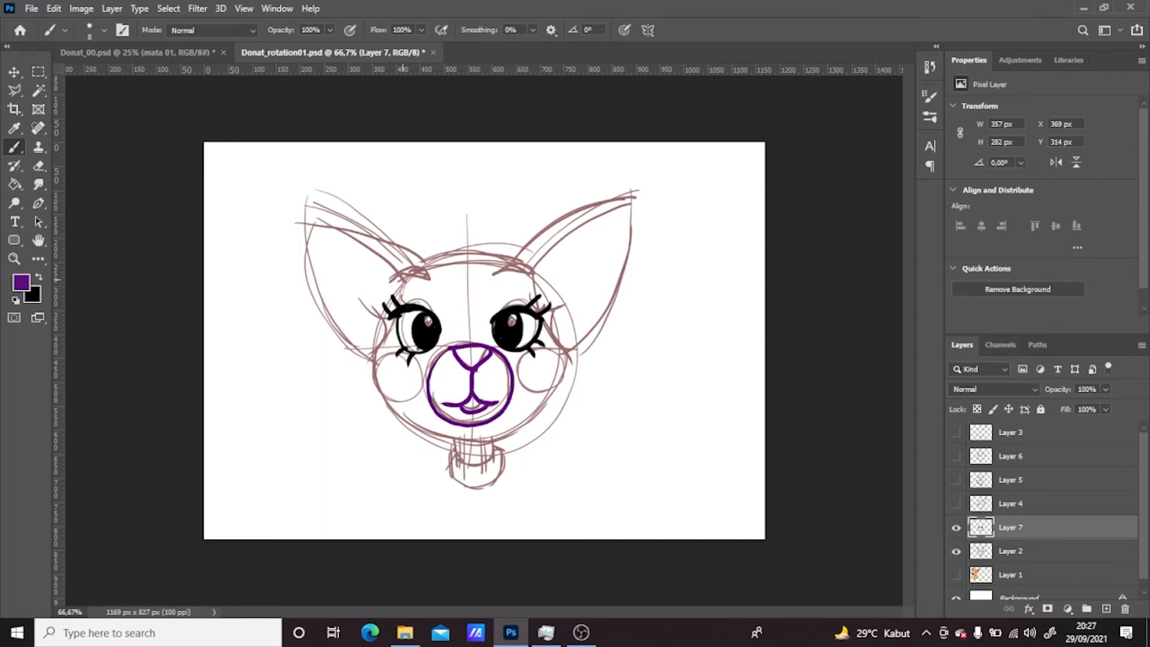
Ink the left cheek line and the top of the head in purple, redrawing the crown higher with short curves at the ear bases
mouse_move(402, 277)
mouse_down()
mouse_move(376, 400)
mouse_move(456, 450)
mouse_up()
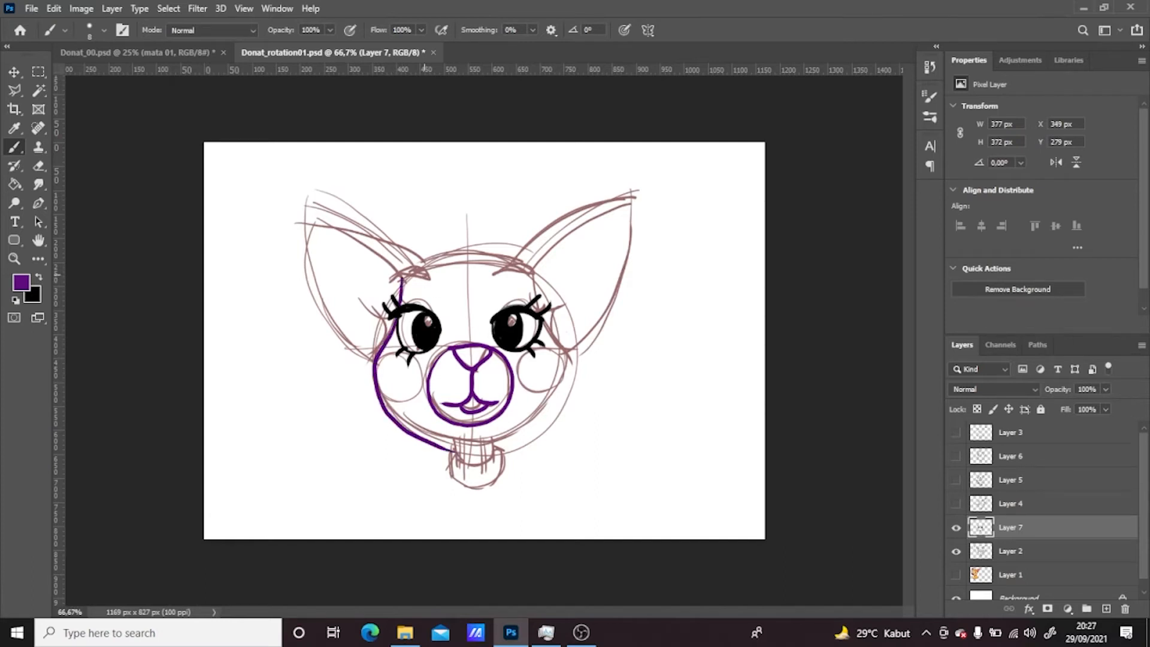
mouse_move(403, 278)
mouse_down()
mouse_move(517, 263)
mouse_move(527, 280)
mouse_up()
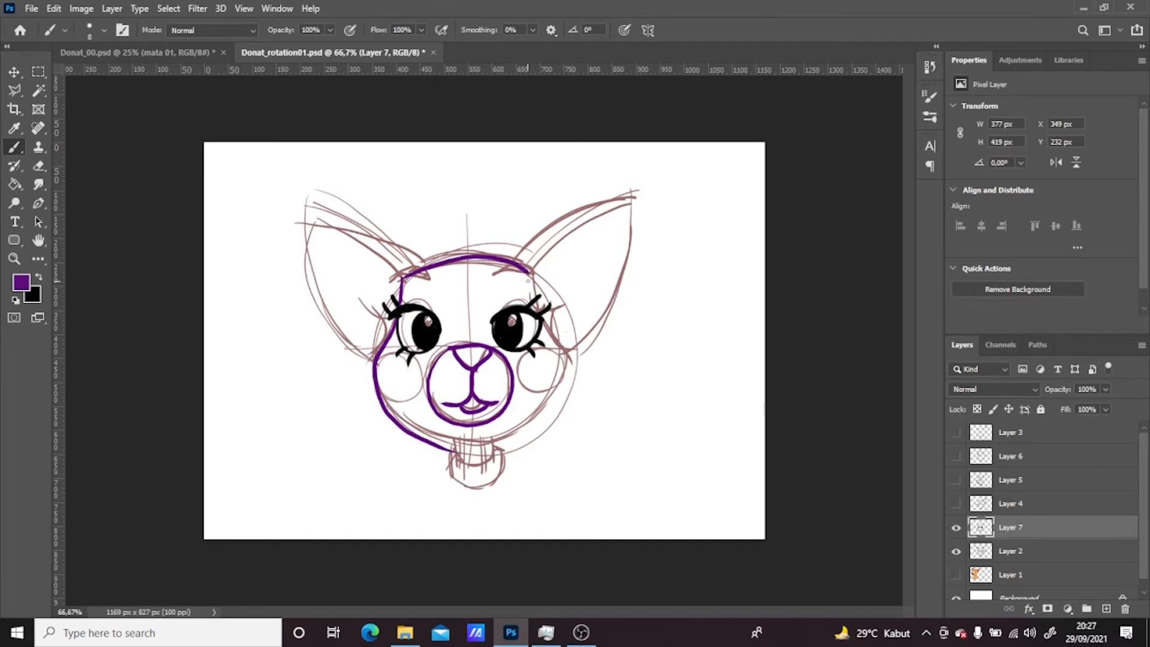
key(ctrl+z)
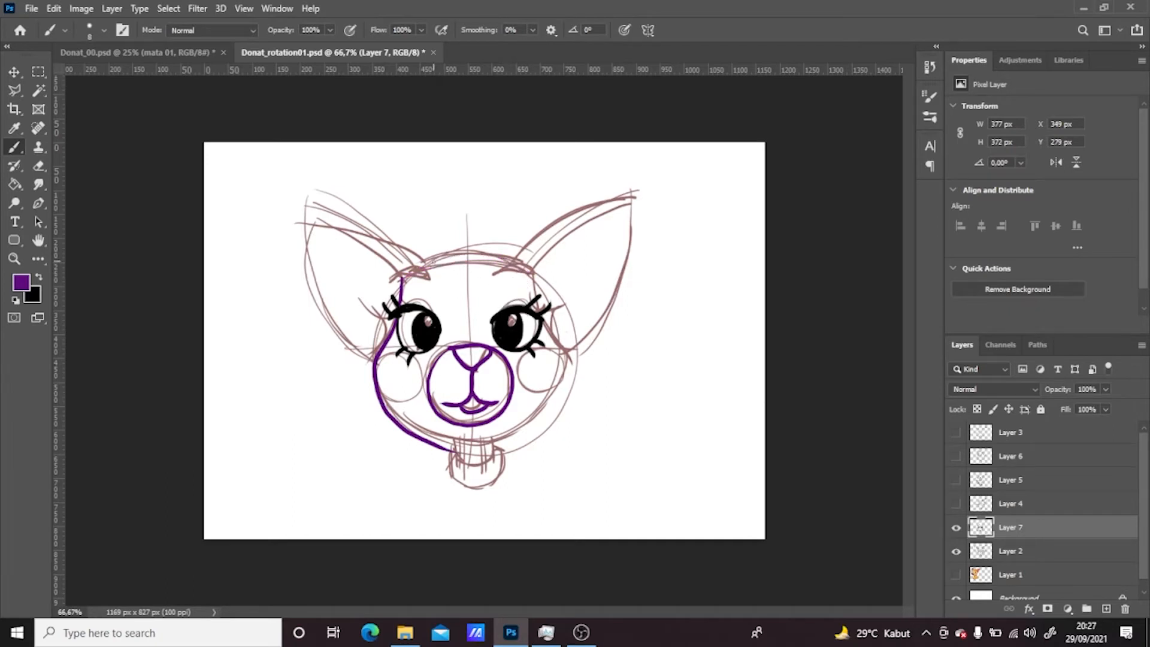
mouse_move(421, 258)
mouse_down()
mouse_move(486, 249)
mouse_move(520, 256)
mouse_move(530, 276)
mouse_up()
drag(422, 257, 402, 279)
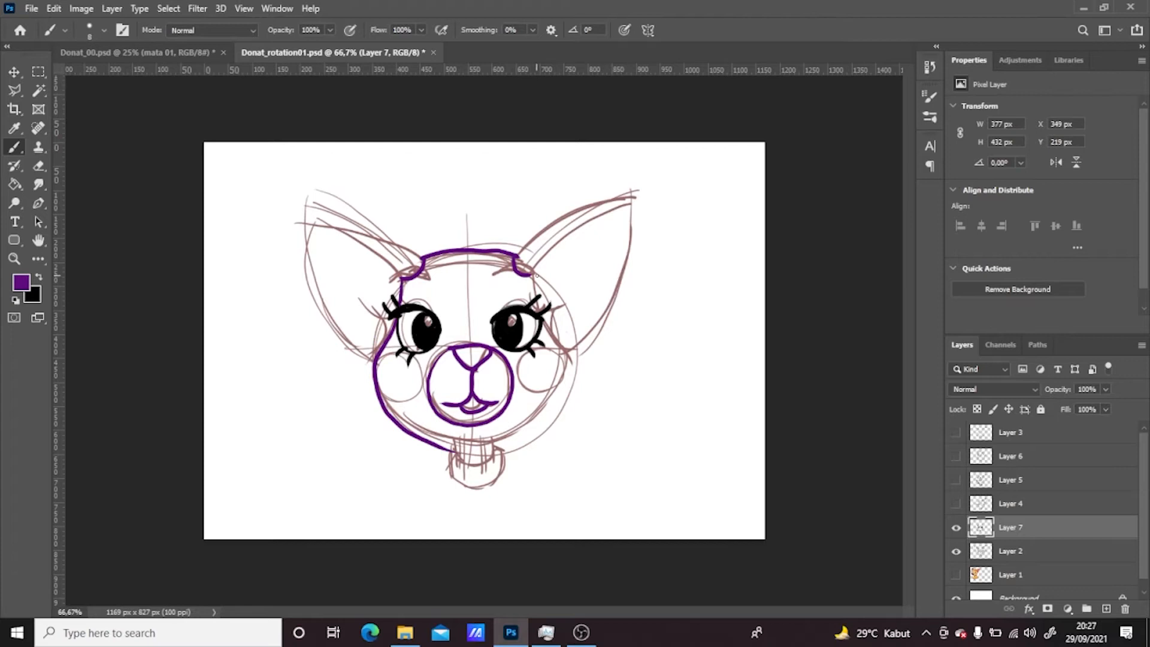
Ink the right side of the face in purple and curve the jaw line under the chin, replacing the first attempt
mouse_move(535, 277)
mouse_down()
mouse_move(569, 362)
mouse_move(508, 442)
mouse_up()
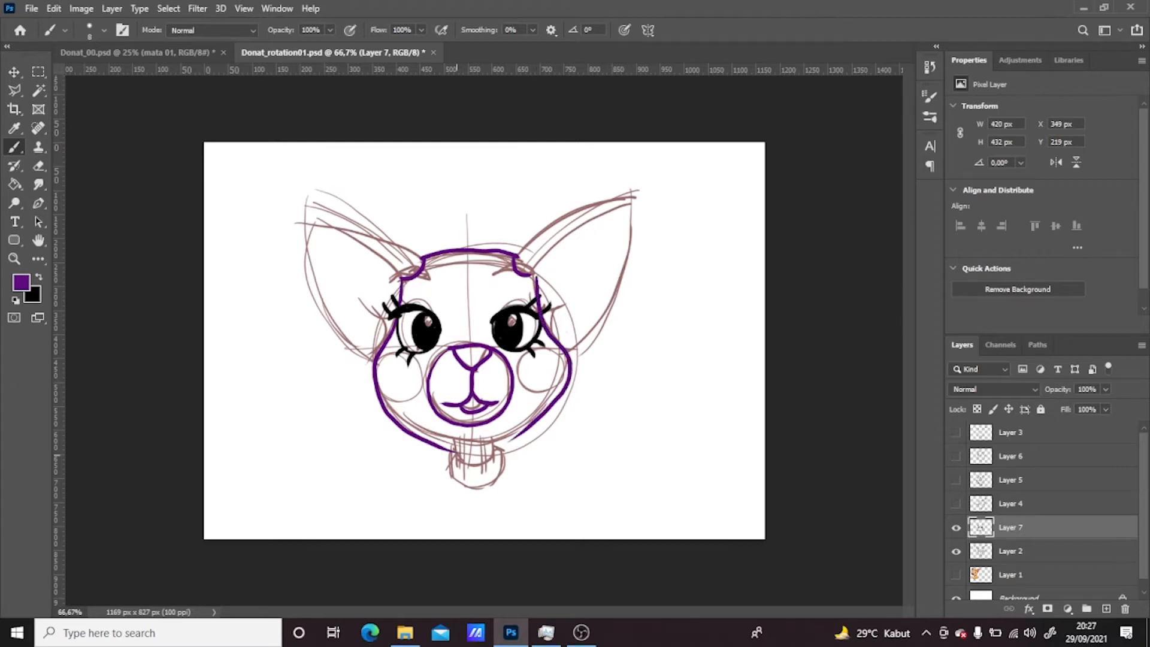
key(ctrl+z)
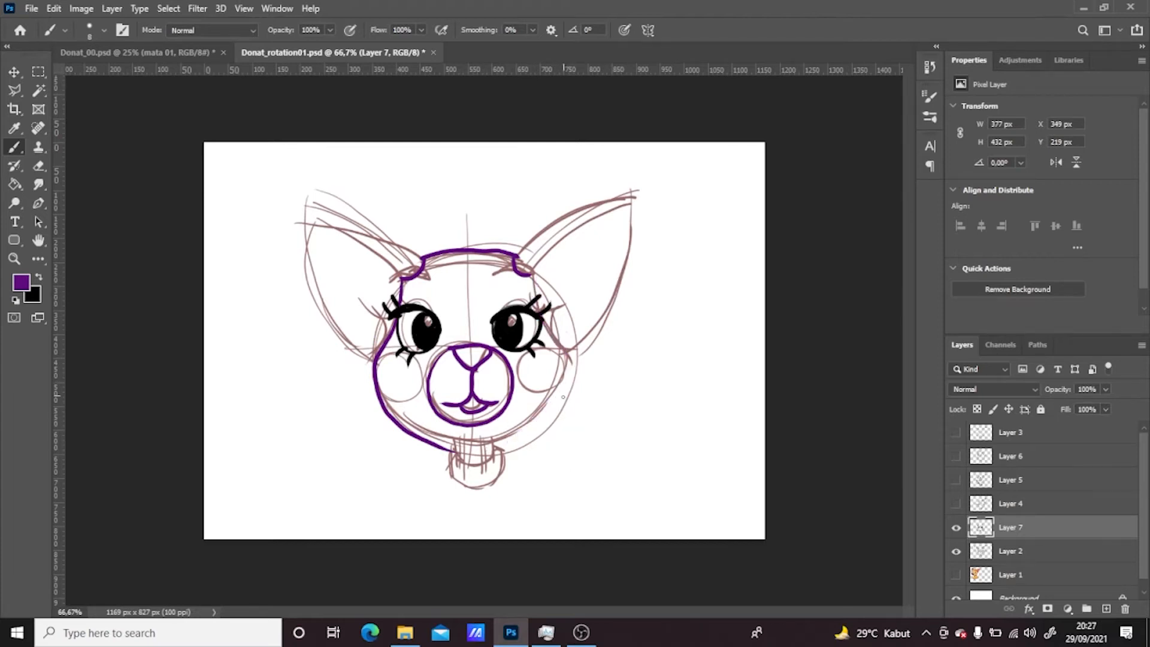
drag(532, 273, 570, 355)
mouse_move(402, 420)
mouse_down()
mouse_move(429, 438)
mouse_move(505, 445)
mouse_move(553, 392)
mouse_move(567, 354)
mouse_up()
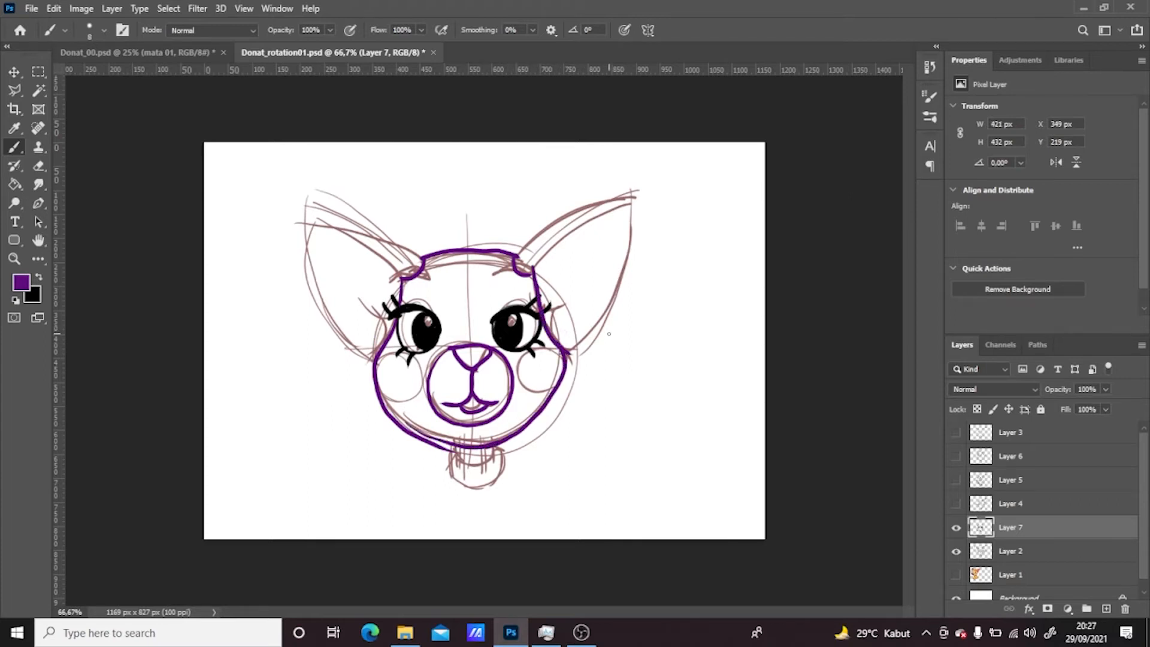
Erase the uneven left cheek line and redraw it as a smooth purple curve joining the chin
click(39, 166)
mouse_move(373, 368)
mouse_down()
mouse_move(388, 417)
mouse_move(429, 449)
mouse_move(365, 385)
mouse_up()
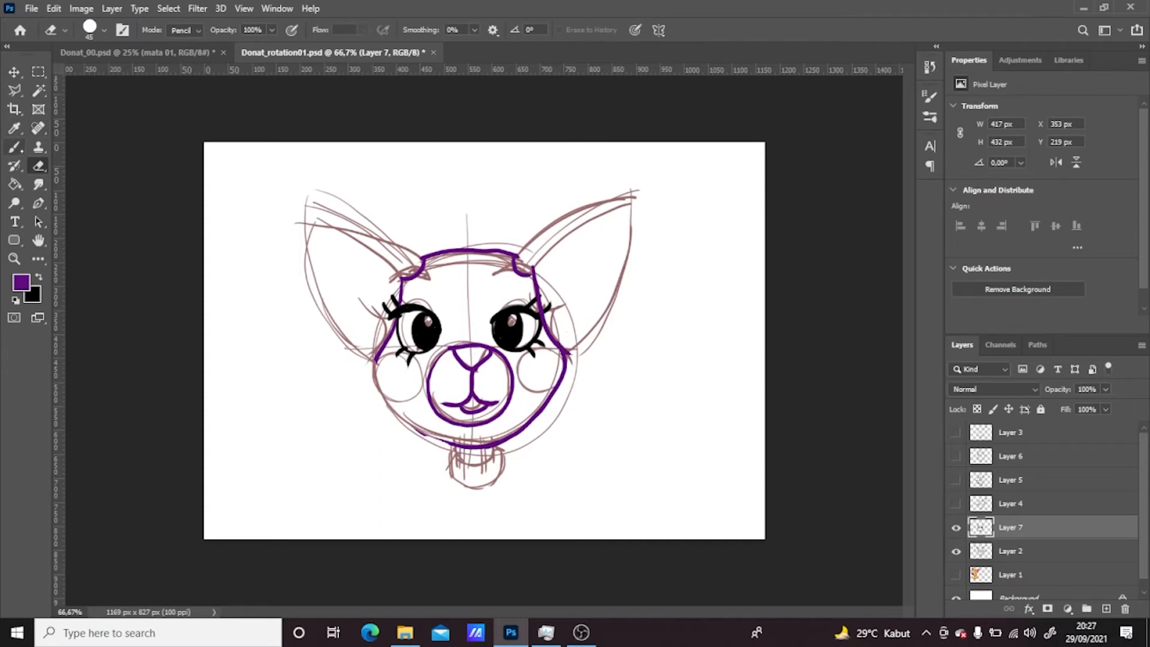
click(14, 146)
mouse_move(377, 358)
mouse_down()
mouse_move(387, 396)
mouse_move(443, 441)
mouse_up()
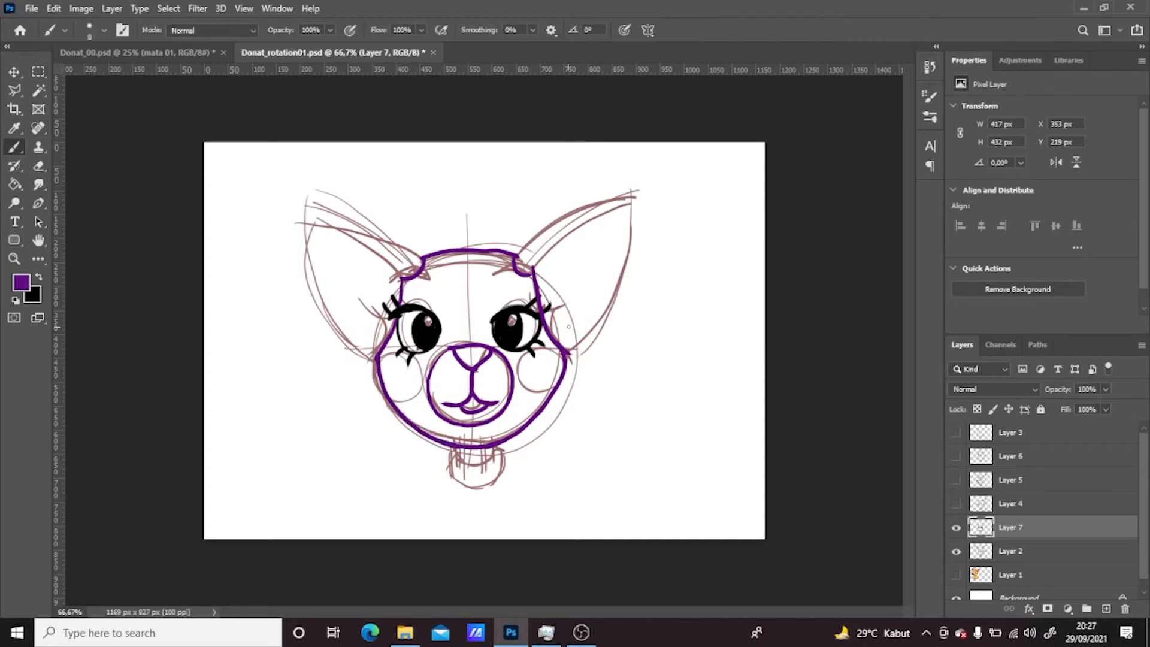
Ink the right ear in purple with its outer edge, inner contour and a short fold line at the base
mouse_move(516, 259)
mouse_down()
mouse_move(572, 211)
mouse_move(628, 202)
mouse_up()
mouse_move(532, 272)
mouse_down()
mouse_move(628, 209)
mouse_move(612, 290)
mouse_move(563, 346)
mouse_up()
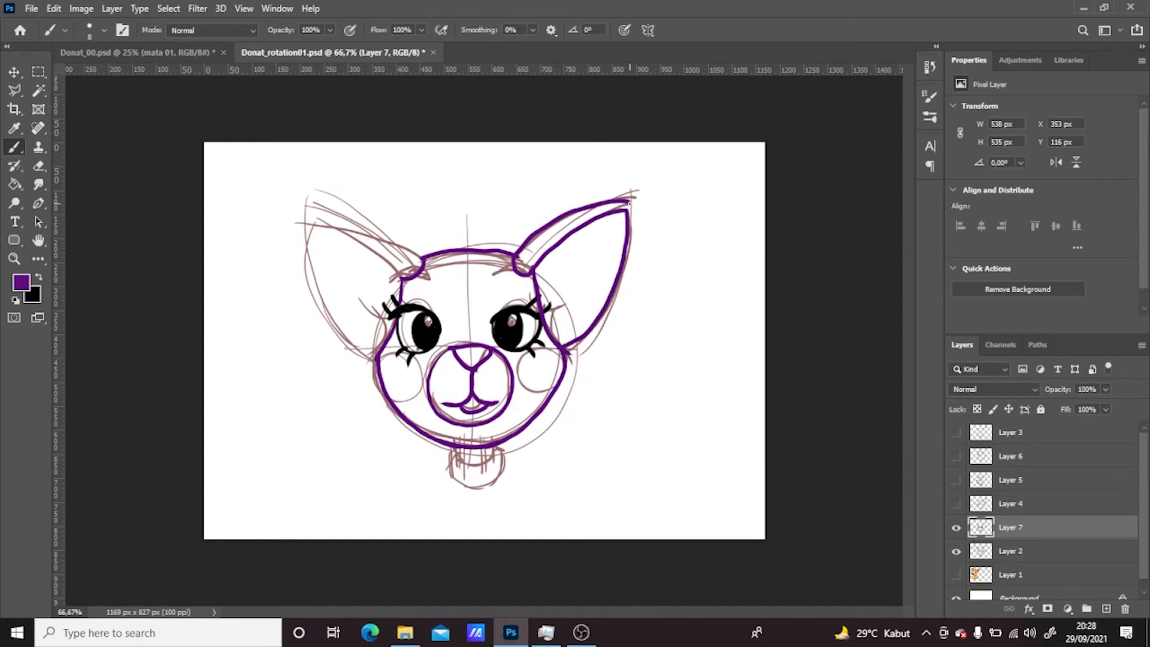
mouse_move(633, 205)
mouse_down()
mouse_move(618, 302)
mouse_move(564, 356)
mouse_up()
drag(544, 306, 571, 281)
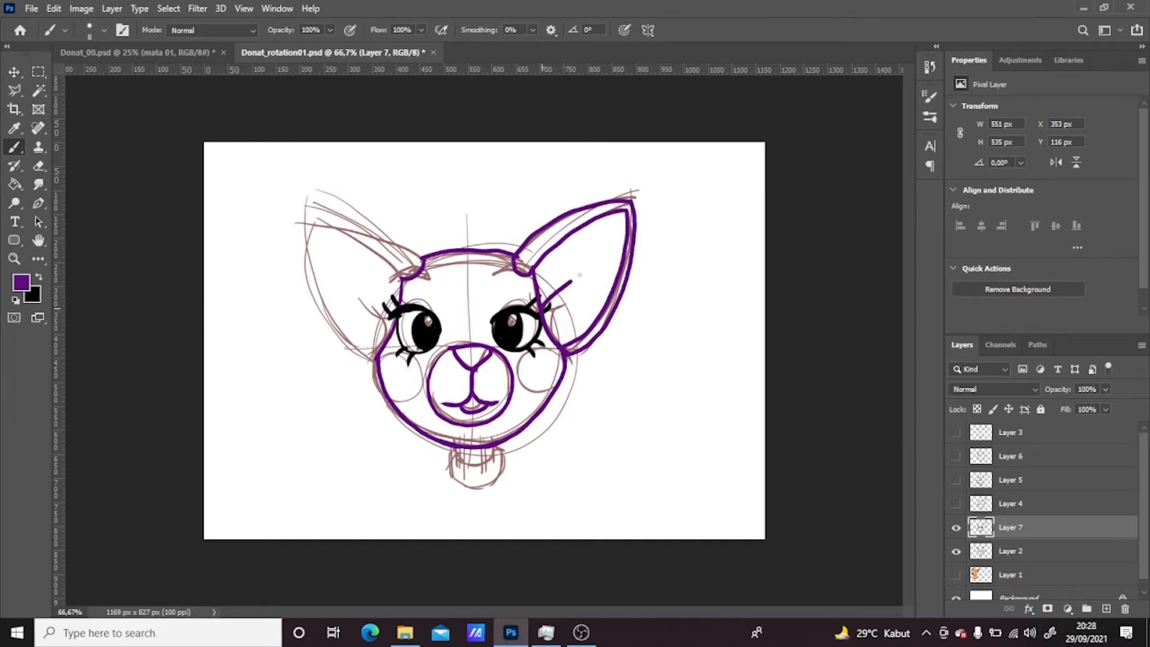
Ink the left ear in purple with a more rounded upper edge, an inner contour and a short fold line at the base
drag(304, 206, 423, 264)
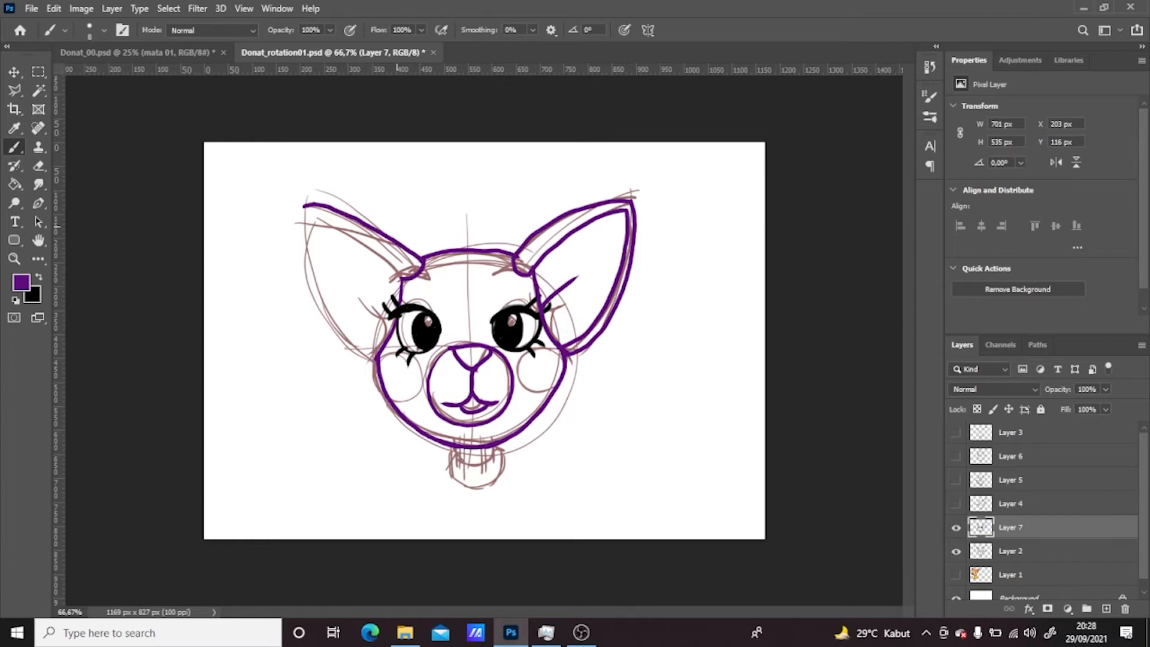
key(ctrl+z)
mouse_move(308, 200)
mouse_down()
mouse_move(400, 229)
mouse_move(424, 257)
mouse_up()
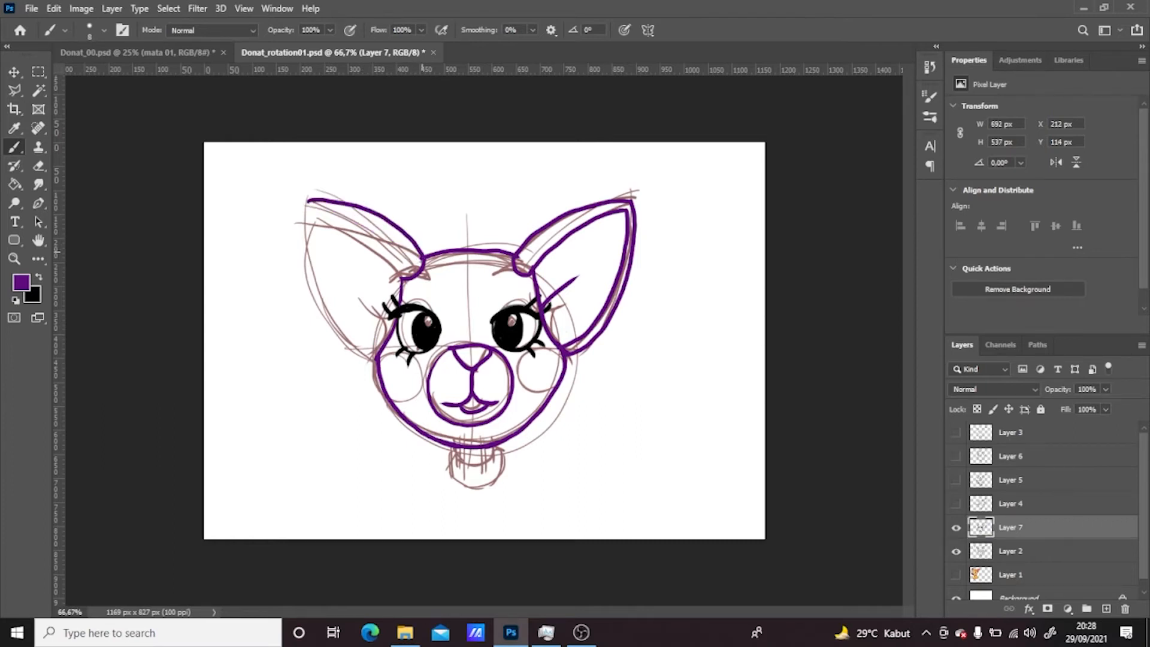
drag(307, 202, 315, 259)
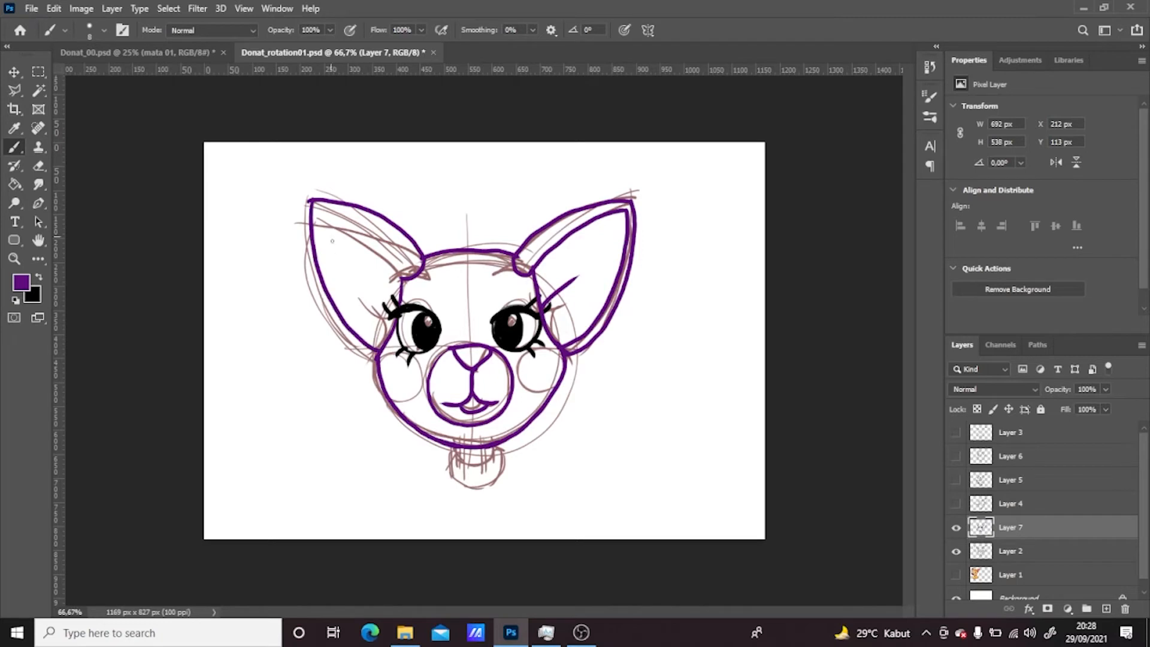
mouse_move(319, 213)
mouse_down()
mouse_move(330, 273)
mouse_move(366, 336)
mouse_up()
mouse_move(317, 212)
mouse_down()
mouse_move(366, 236)
mouse_move(404, 278)
mouse_move(393, 304)
mouse_up()
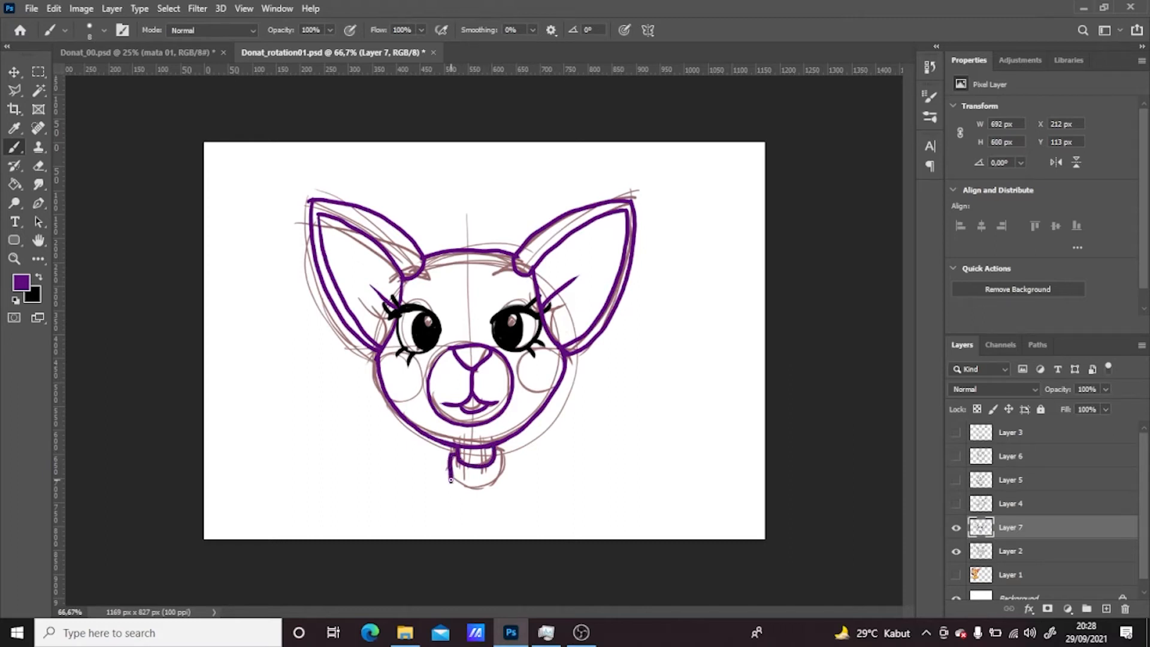
Finish the purple collar outline below the neck and compare the line art with and without the sketch underneath
drag(450, 481, 488, 492)
click(956, 527)
click(957, 551)
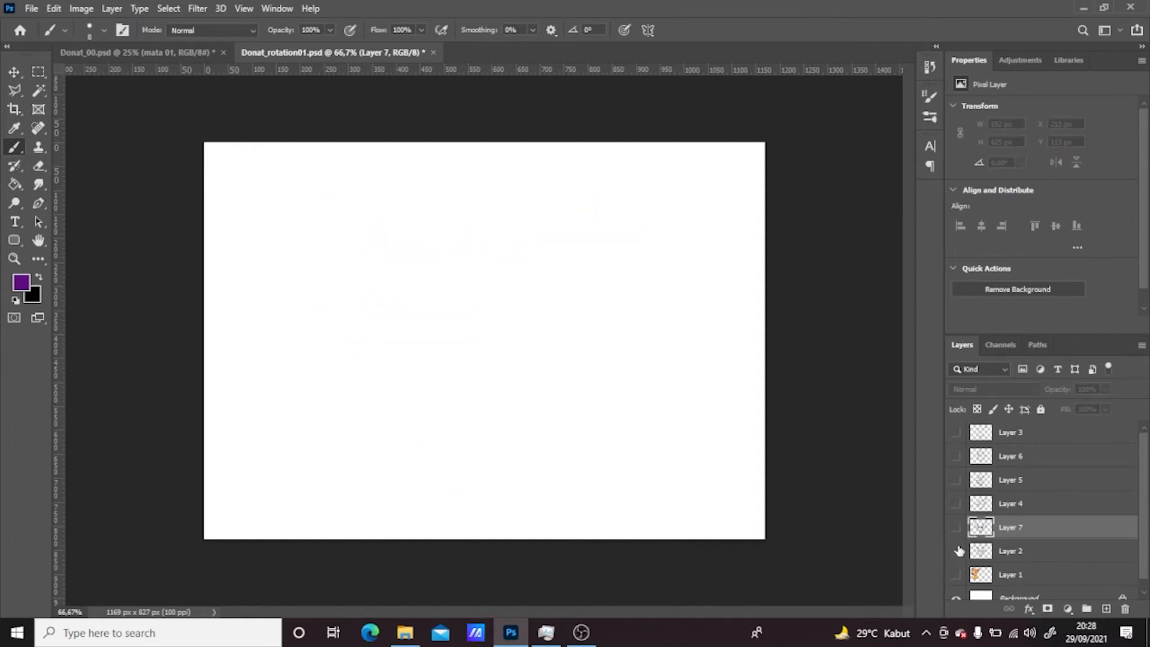
click(956, 528)
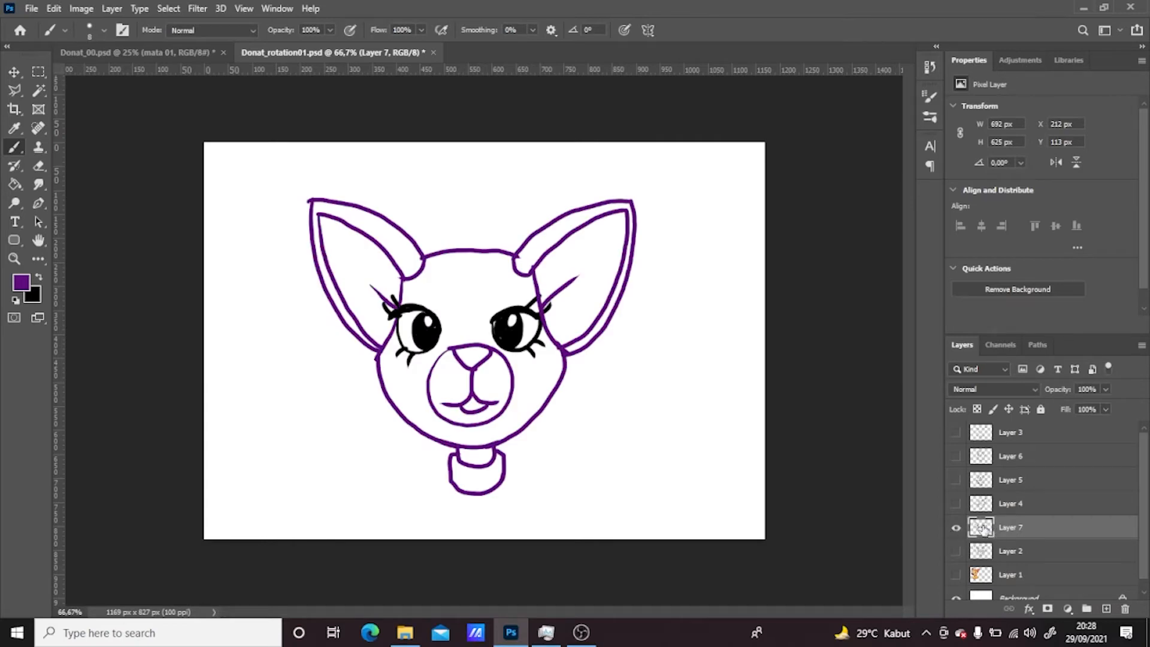
click(957, 551)
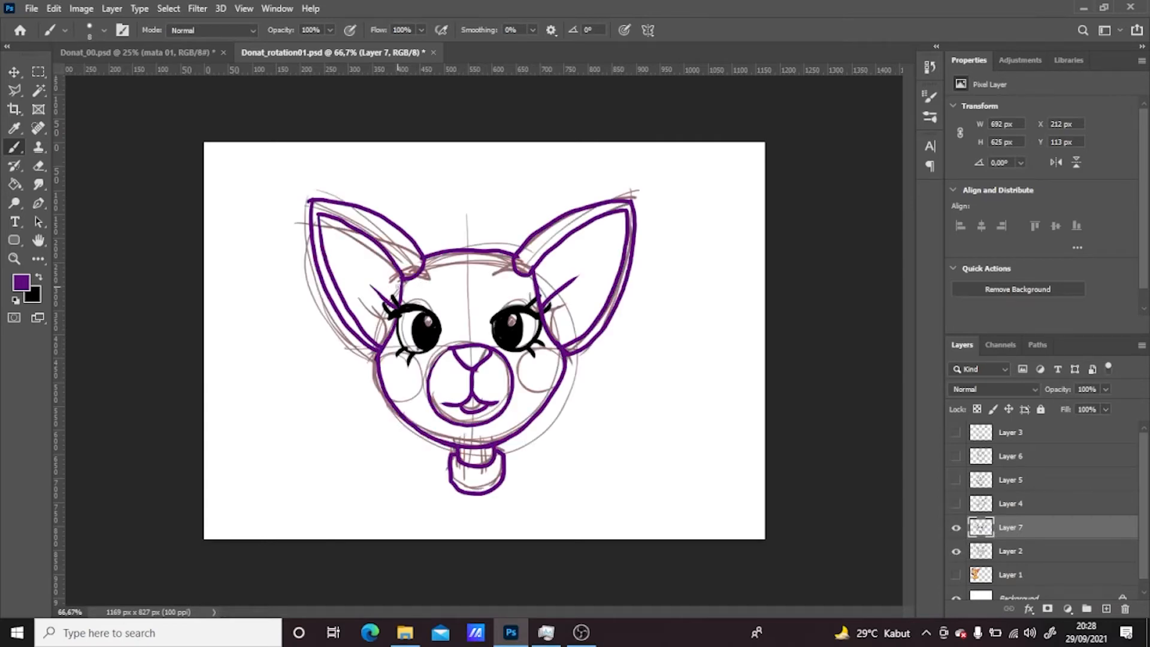
Ink two thick arched purple eyebrows above the front view's eyes and hide the sketch underneath
drag(433, 279, 394, 285)
drag(492, 281, 534, 283)
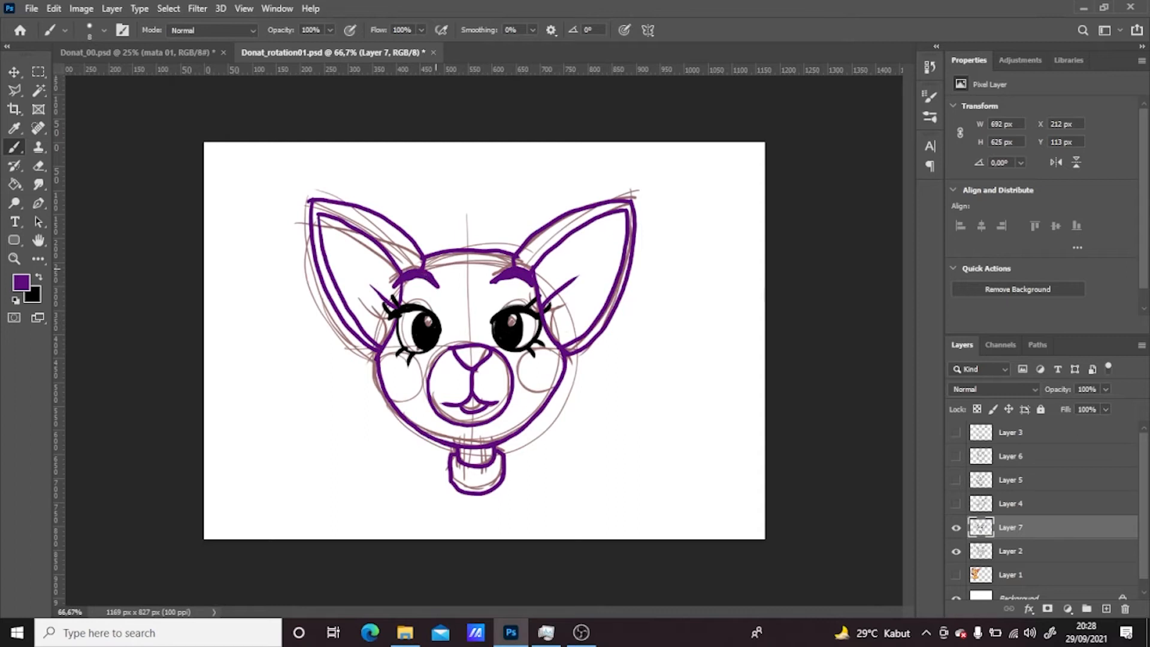
click(956, 552)
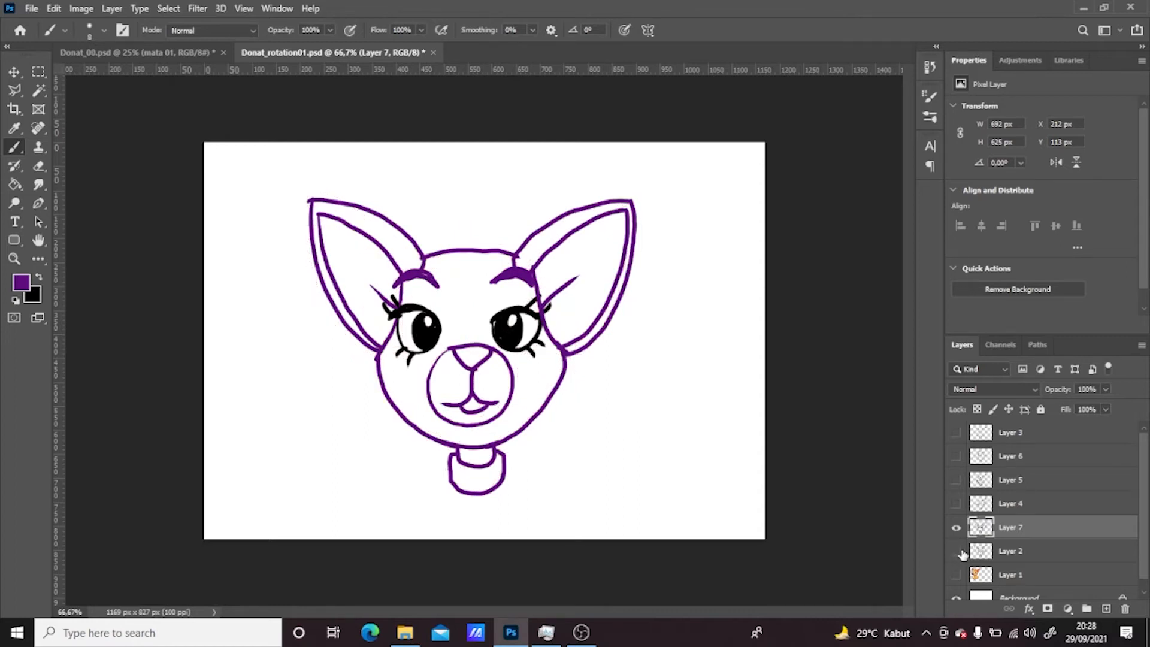
Hide the front-view line art, show the side-view sketch on Layer 4, lower its opacity and add a new layer above it
key(x)
click(956, 527)
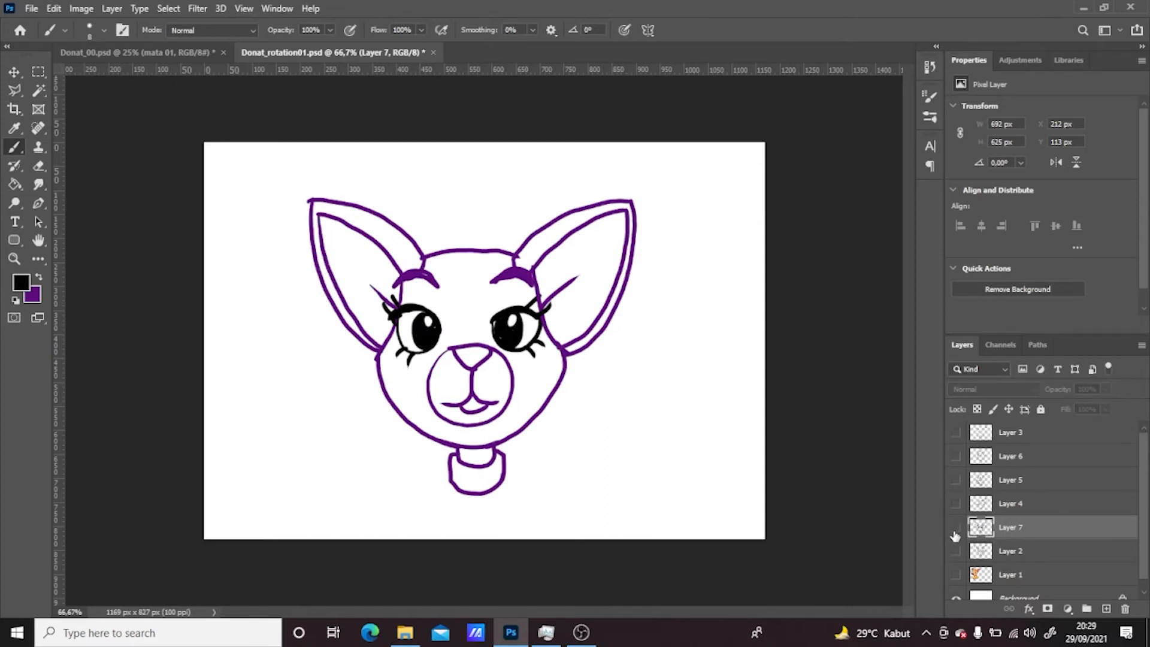
click(956, 504)
click(1021, 502)
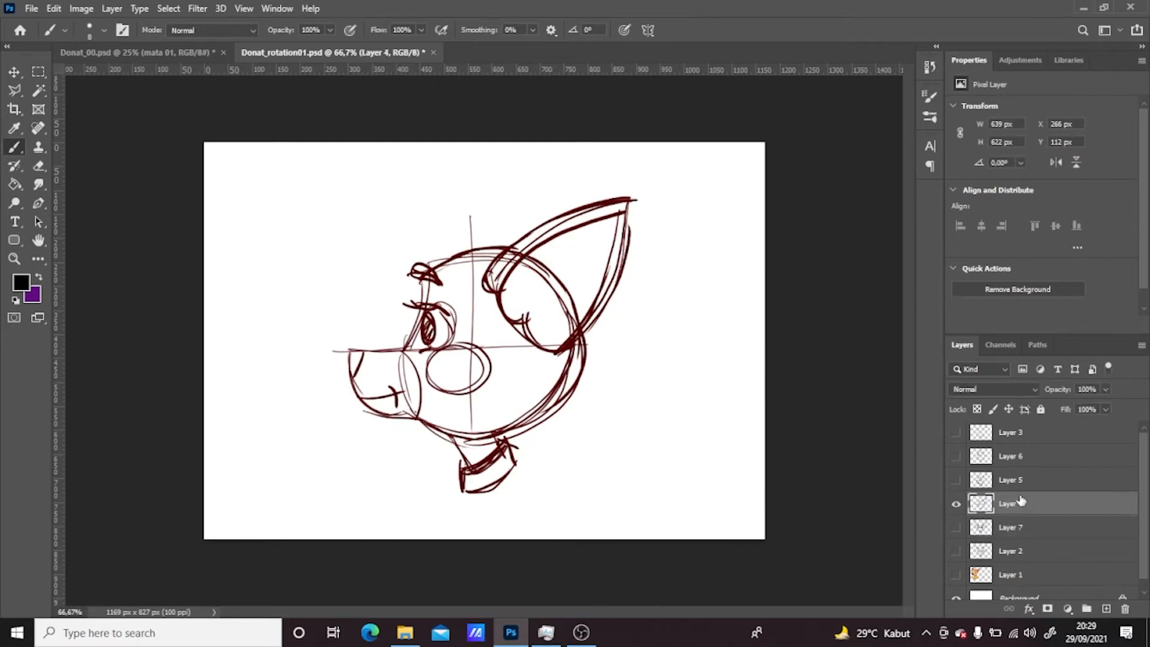
click(1105, 389)
click(1081, 407)
click(1105, 609)
click(955, 550)
click(956, 550)
Ink the side view's eye in black and its eyebrow, forehead, snout, jaw and back of the head in purple
mouse_move(422, 308)
mouse_down()
mouse_move(432, 349)
mouse_move(407, 301)
mouse_move(427, 355)
mouse_move(425, 281)
mouse_move(443, 287)
mouse_move(510, 247)
mouse_up()
key(x)
mouse_move(350, 351)
mouse_down()
mouse_move(419, 415)
mouse_move(400, 389)
mouse_up()
mouse_move(407, 348)
mouse_down()
mouse_move(445, 437)
mouse_move(470, 446)
mouse_up()
mouse_move(422, 418)
mouse_down()
mouse_move(471, 463)
mouse_move(509, 431)
mouse_up()
drag(570, 347, 497, 432)
Ink the side view's ear with its inner contour and folds plus the collar in purple, and hide the sketch
drag(498, 292, 620, 211)
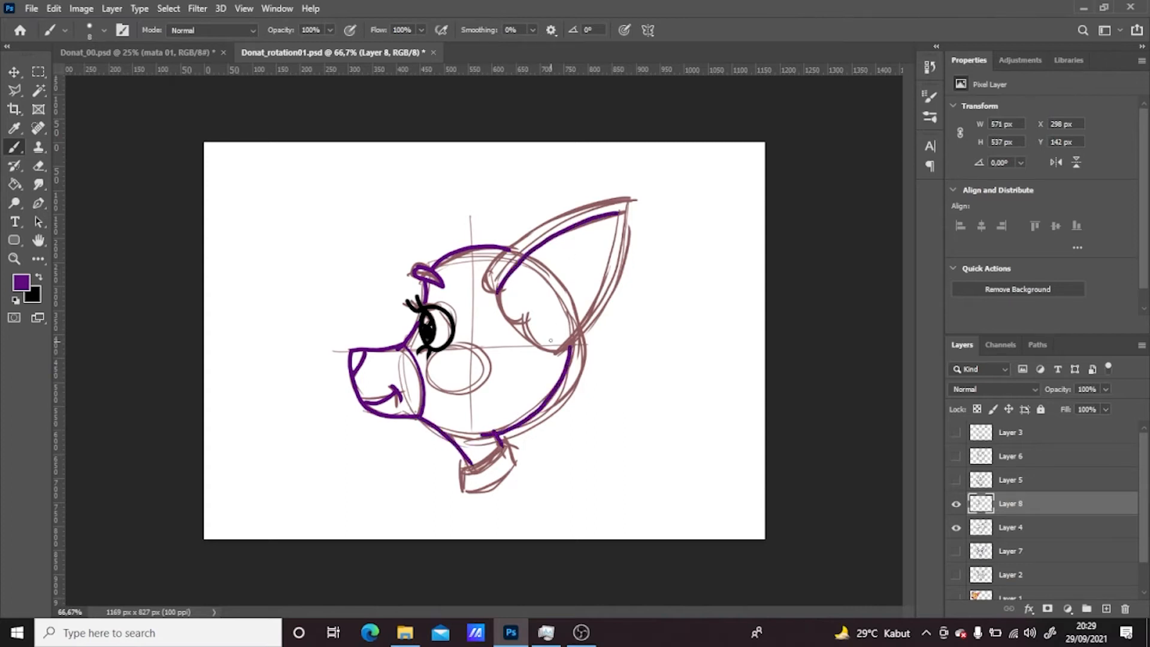
drag(552, 352, 620, 213)
mouse_move(496, 291)
mouse_down()
mouse_move(563, 217)
mouse_move(628, 204)
mouse_up()
drag(554, 354, 626, 210)
drag(497, 291, 523, 314)
mouse_move(551, 291)
mouse_down()
mouse_move(523, 315)
mouse_move(557, 352)
mouse_up()
mouse_move(466, 465)
mouse_down()
mouse_move(503, 441)
mouse_move(472, 492)
mouse_move(502, 439)
mouse_up()
click(956, 527)
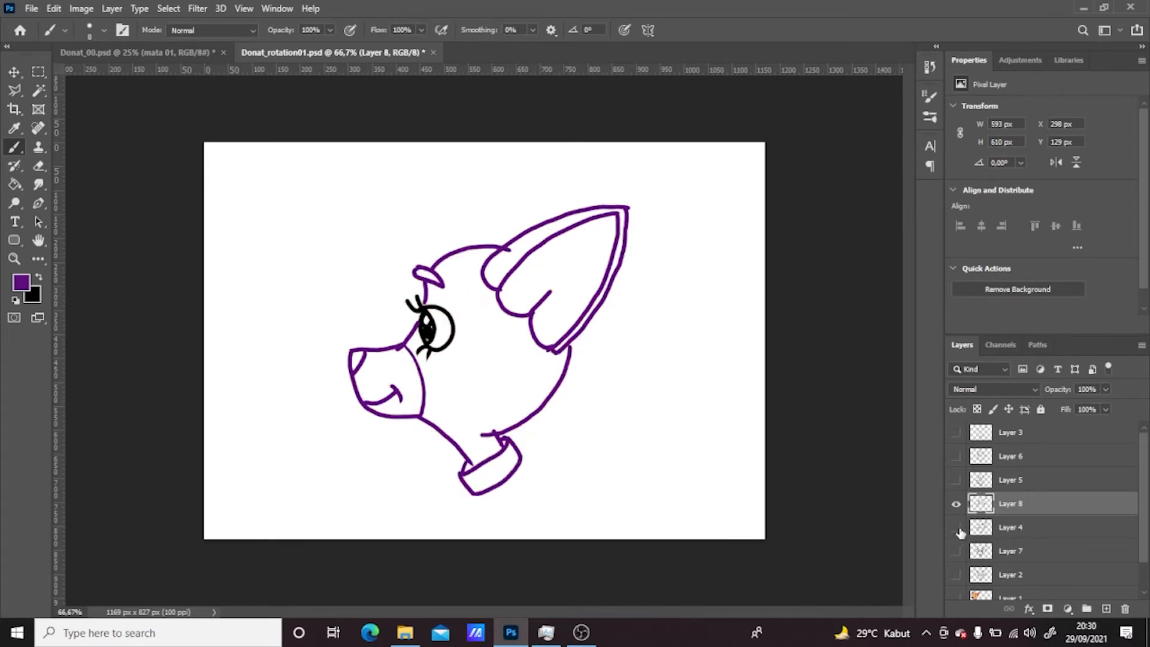
Hide the side-view line art, show the front three-quarter sketch on Layer 5, lower its opacity and add a new layer above it
click(957, 503)
click(956, 479)
click(1022, 482)
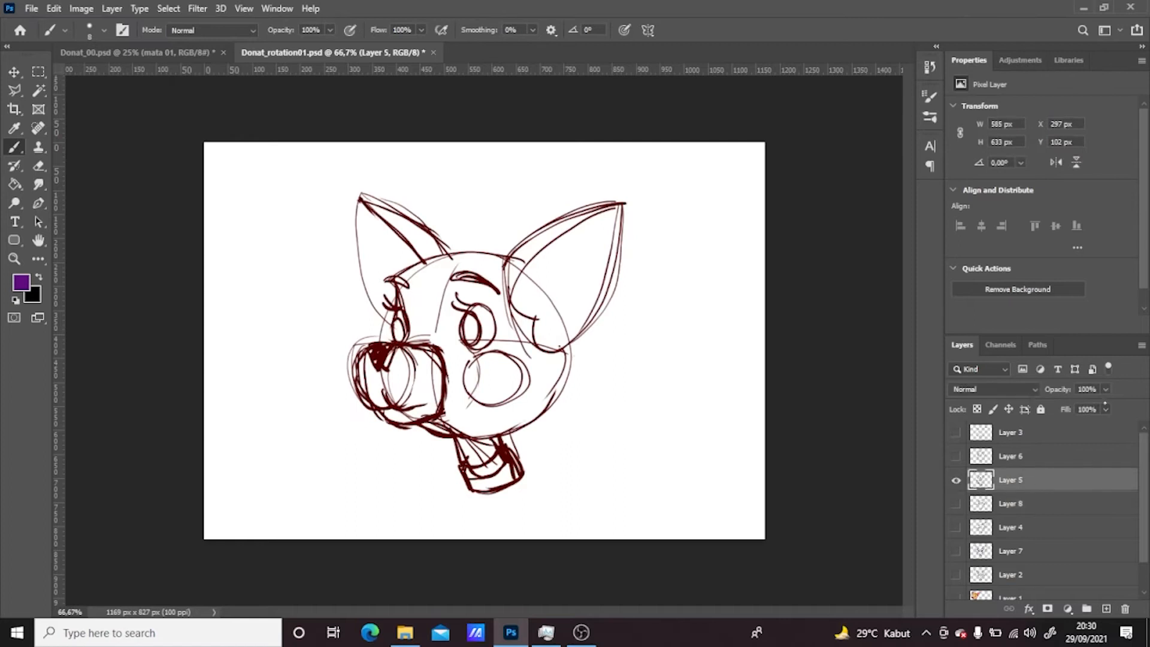
click(1106, 389)
click(1074, 408)
click(1105, 609)
Ink the front three-quarter view's nose, muzzle, mouth, eyebrows and top of the head in purple
drag(364, 349, 393, 346)
drag(394, 347, 383, 373)
mouse_move(365, 350)
mouse_down()
mouse_move(357, 374)
mouse_move(390, 407)
mouse_move(430, 407)
mouse_up()
mouse_move(376, 409)
mouse_down()
mouse_move(398, 427)
mouse_move(439, 414)
mouse_up()
mouse_move(389, 346)
mouse_down()
mouse_move(422, 346)
mouse_move(442, 413)
mouse_up()
drag(396, 285, 400, 317)
mouse_move(415, 290)
mouse_down()
mouse_move(486, 281)
mouse_move(495, 292)
mouse_move(468, 251)
mouse_move(512, 259)
mouse_move(617, 210)
mouse_up()
Ink both ears of the front three-quarter view in purple with their outer edges and inner contours
drag(506, 258, 627, 206)
mouse_move(509, 291)
mouse_down()
mouse_move(556, 292)
mouse_move(617, 210)
mouse_up()
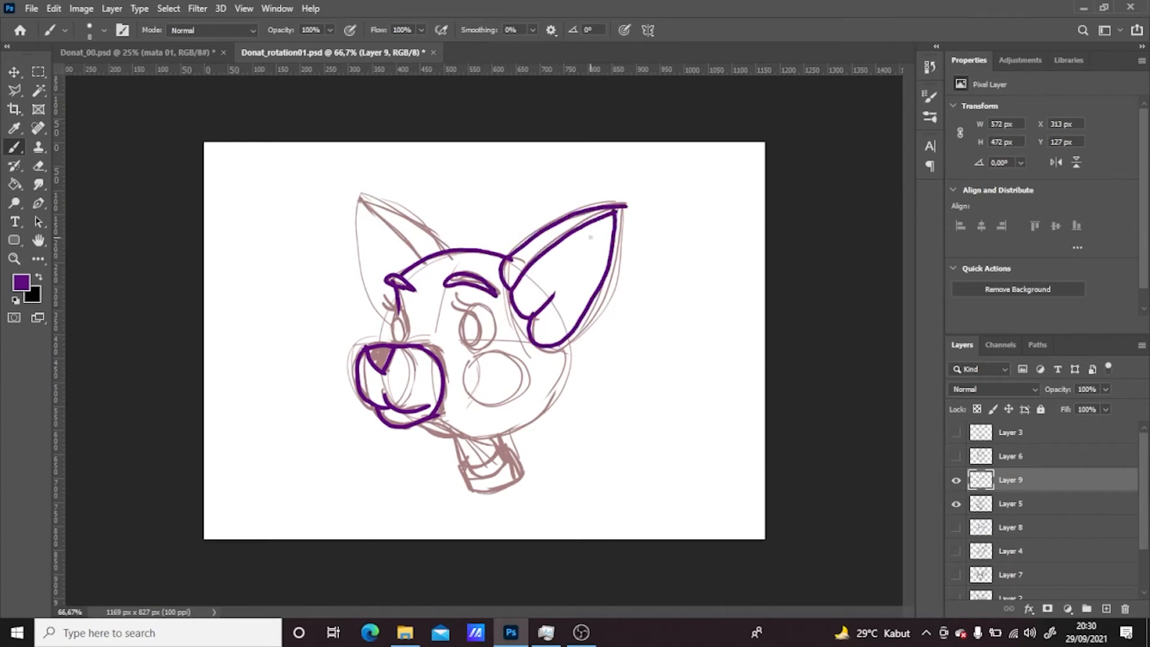
drag(560, 350, 624, 209)
mouse_move(360, 196)
mouse_down()
mouse_move(441, 247)
mouse_move(394, 319)
mouse_up()
drag(365, 208, 394, 317)
drag(364, 207, 418, 261)
Ink the front three-quarter view's jaw and cheek in purple with a gap at the neck, plus the neck and collar
drag(419, 422, 561, 366)
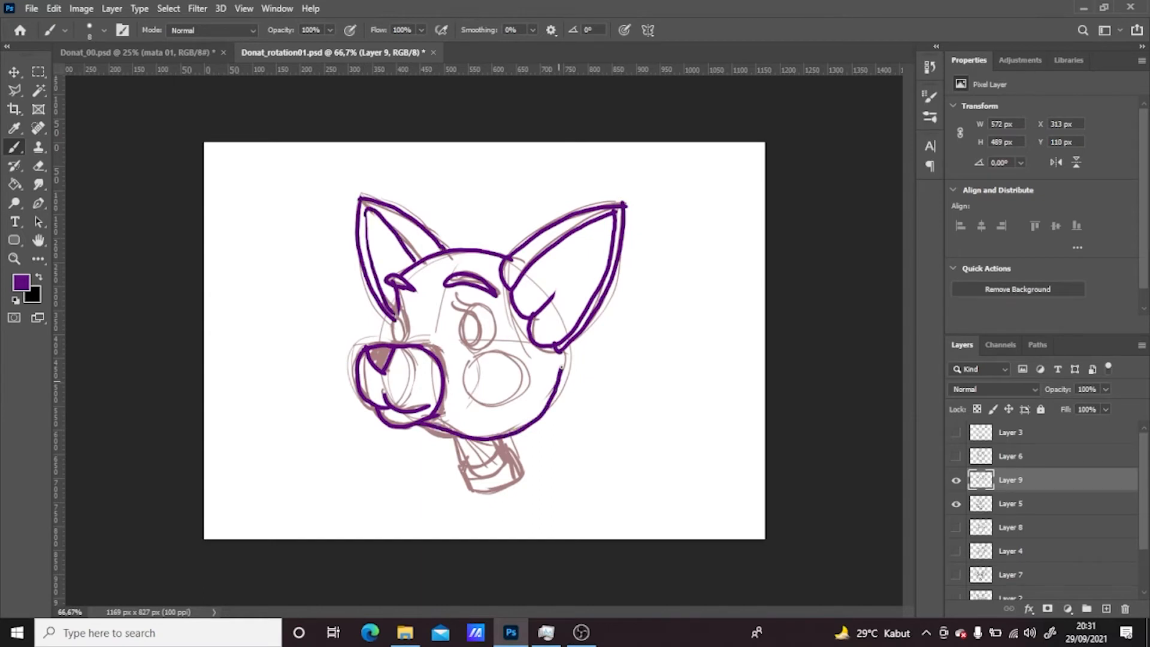
key(ctrl+z)
drag(416, 425, 465, 439)
mouse_move(491, 437)
mouse_down()
mouse_move(521, 428)
mouse_move(562, 352)
mouse_up()
drag(452, 439, 472, 470)
drag(502, 437, 512, 446)
mouse_move(466, 460)
mouse_down()
mouse_move(476, 494)
mouse_move(523, 465)
mouse_move(508, 438)
mouse_up()
Ink both eyes of the front three-quarter view in black with pupils and lashes, and restore purple as the drawing color
key(x)
drag(400, 305, 397, 339)
mouse_move(469, 302)
mouse_down()
mouse_move(479, 350)
mouse_move(464, 344)
mouse_move(488, 303)
mouse_up()
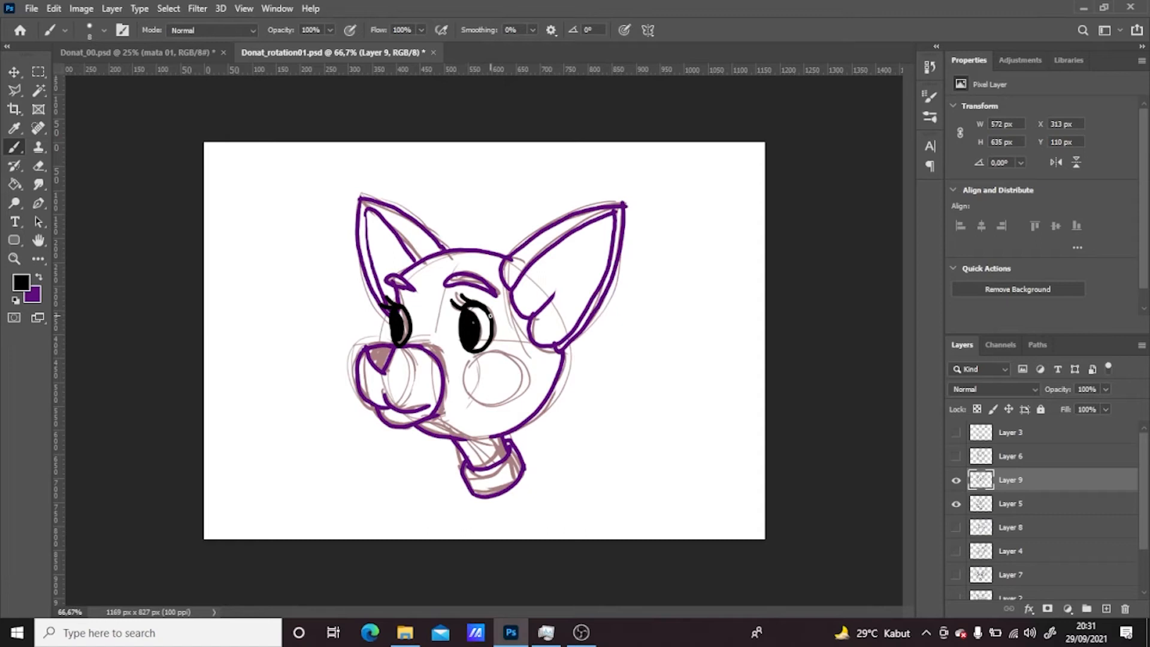
key(x)
Hide the front three-quarter layers, show the rear three-quarter sketch on Layer 6, lower its opacity and add a new layer above it
click(956, 457)
click(956, 480)
click(1044, 462)
click(956, 503)
click(1105, 388)
drag(1108, 407, 1076, 407)
click(1106, 608)
Ink the rear three-quarter view's two ears, head outline, brow tip and snout in purple
drag(396, 200, 441, 343)
mouse_move(395, 205)
mouse_down()
mouse_move(490, 243)
mouse_move(442, 343)
mouse_up()
mouse_move(503, 254)
mouse_down()
mouse_move(566, 395)
mouse_move(522, 429)
mouse_up()
mouse_move(392, 279)
mouse_down()
mouse_move(400, 396)
mouse_move(467, 455)
mouse_move(483, 411)
mouse_move(514, 432)
mouse_up()
mouse_move(392, 339)
mouse_down()
mouse_move(353, 348)
mouse_move(404, 416)
mouse_up()
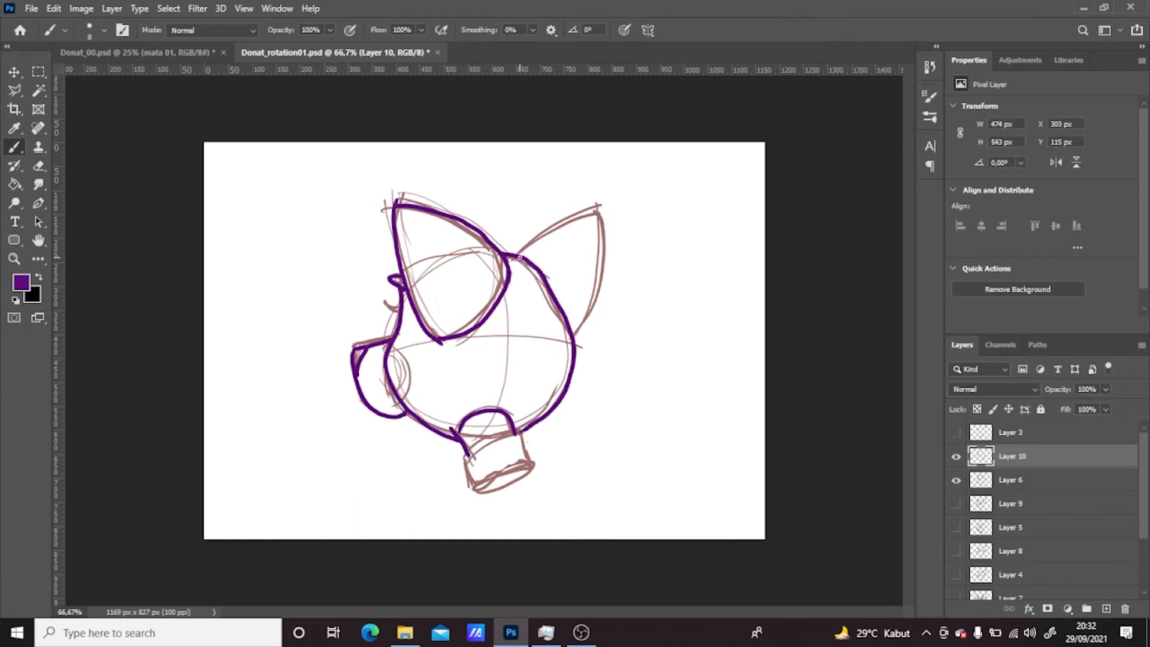
drag(520, 257, 572, 338)
Ink the rear three-quarter view's eyelashes in black and its collar in purple
key(x)
drag(396, 297, 396, 312)
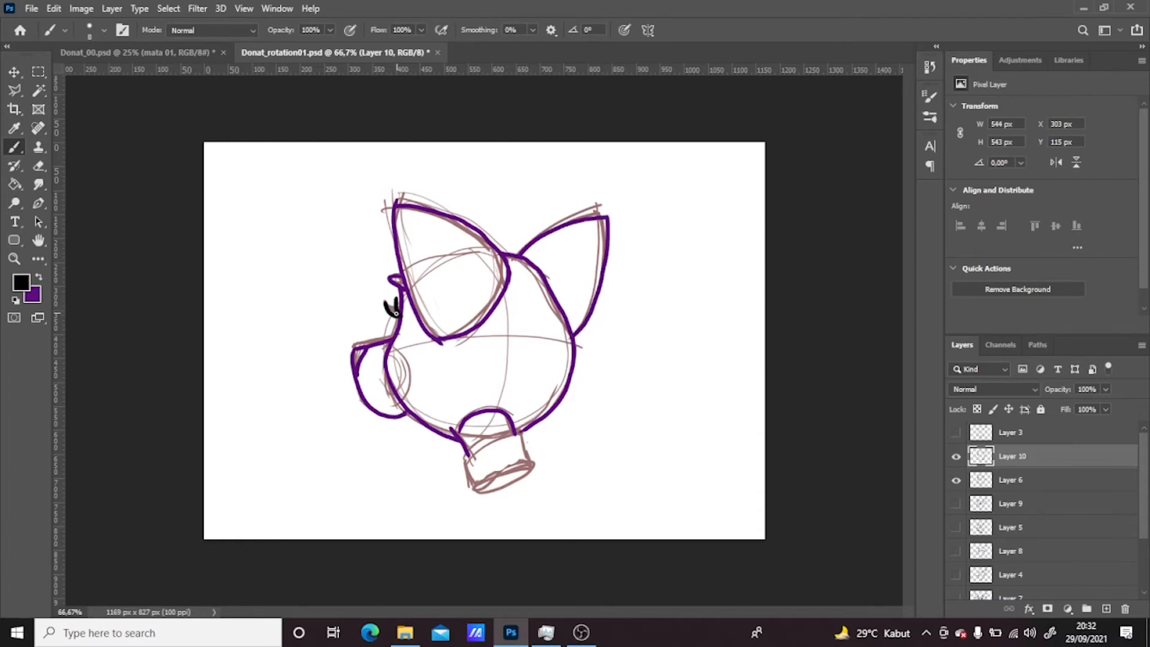
key(x)
mouse_move(468, 455)
mouse_down()
mouse_move(499, 434)
mouse_move(528, 460)
mouse_up()
mouse_move(469, 455)
mouse_down()
mouse_move(476, 488)
mouse_move(527, 462)
mouse_up()
drag(476, 490, 529, 456)
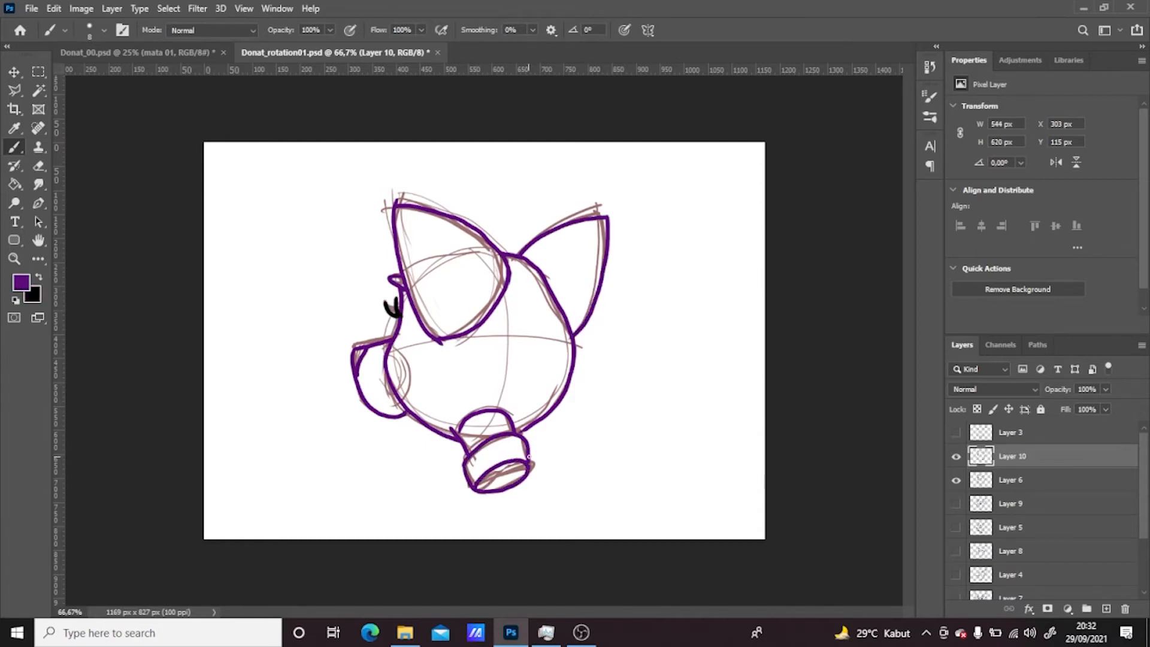
Show only the back-view sketch on Layer 3, lower its opacity and add a new layer above it
click(955, 433)
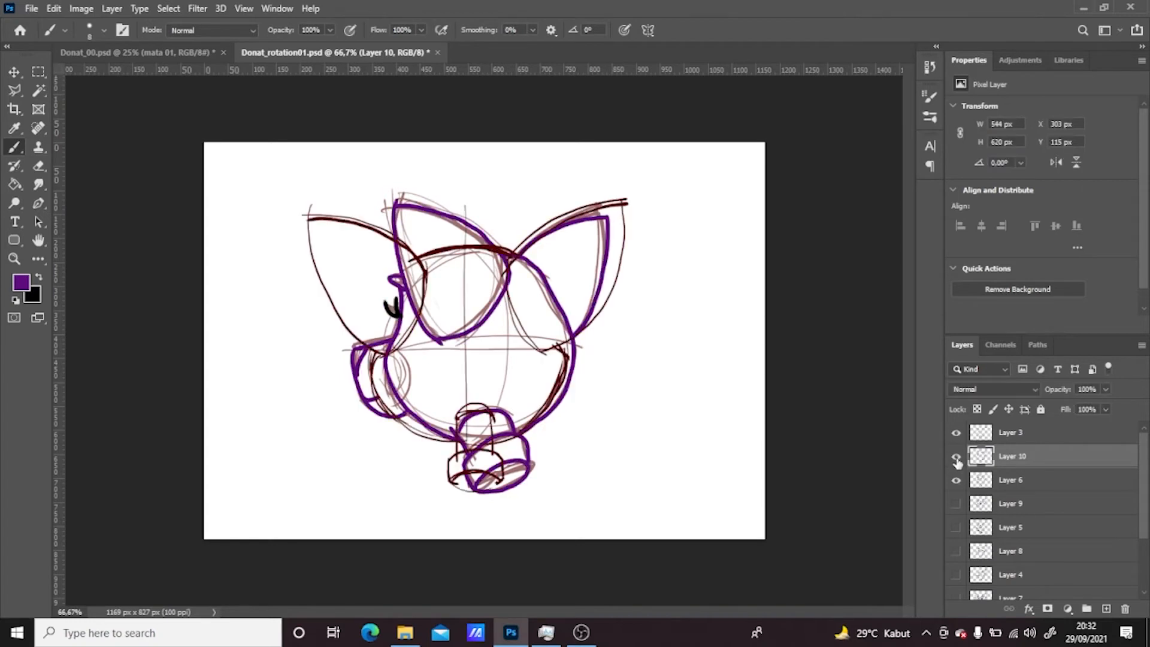
click(1011, 432)
click(956, 479)
click(956, 456)
click(1105, 389)
drag(1106, 406, 1070, 406)
click(1106, 608)
Ink the outlines of both ears of the back view in purple
mouse_move(305, 224)
mouse_down()
mouse_move(378, 226)
mouse_move(430, 273)
mouse_up()
mouse_move(305, 225)
mouse_down()
mouse_move(390, 355)
mouse_move(430, 272)
mouse_up()
mouse_move(550, 348)
mouse_down()
mouse_move(580, 210)
mouse_move(626, 205)
mouse_up()
mouse_move(551, 348)
mouse_down()
mouse_move(620, 268)
mouse_move(625, 207)
mouse_up()
Ink the back view's top of the head, cheeks, neck and collar in purple
mouse_move(420, 257)
mouse_down()
mouse_move(476, 243)
mouse_move(512, 254)
mouse_up()
mouse_move(371, 353)
mouse_down()
mouse_move(384, 408)
mouse_move(453, 442)
mouse_up()
mouse_move(455, 418)
mouse_down()
mouse_move(457, 456)
mouse_move(455, 418)
mouse_move(566, 355)
mouse_up()
mouse_move(450, 460)
mouse_down()
mouse_move(504, 456)
mouse_move(502, 477)
mouse_up()
drag(504, 458, 503, 480)
Hide the back-view sketch, check the line art layers and rename the back-view line art layer to blk
click(956, 456)
click(957, 481)
click(956, 480)
click(957, 433)
click(956, 432)
double_click(1012, 433)
text(blk)
Show only the rear three-quarter line art and rename its layer to 34 kiri blk
click(955, 432)
click(955, 481)
double_click(1015, 481)
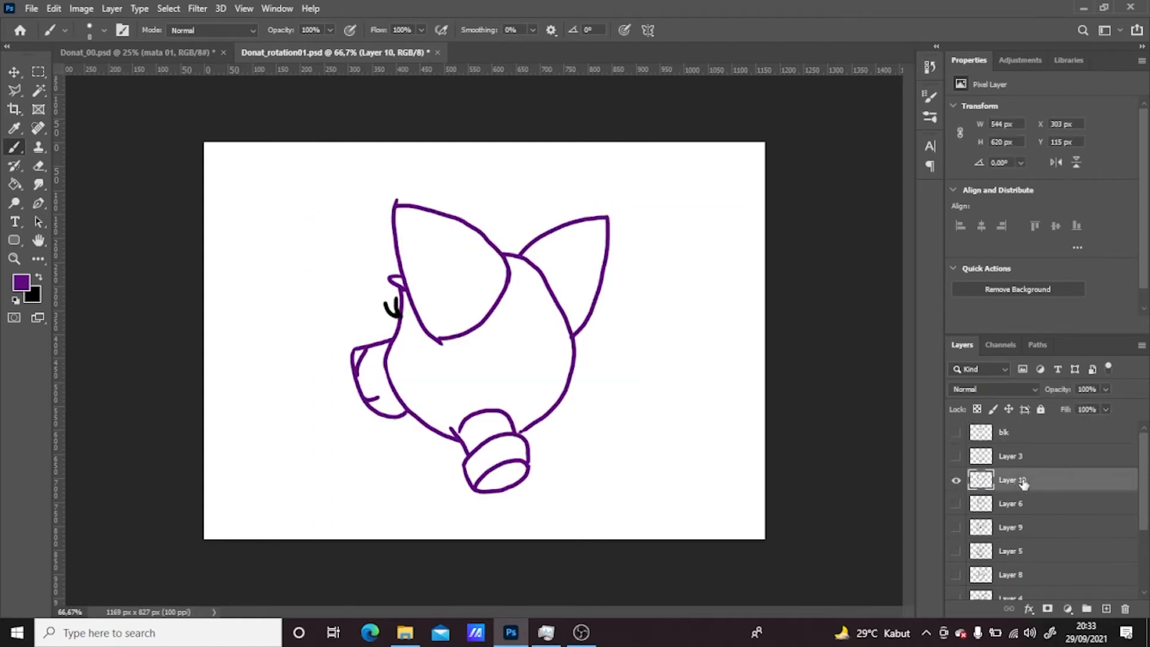
text(34 kiri blk)
key(Return)
Show only the front three-quarter line art and rename its layer to 34 kiri depan
click(955, 527)
click(956, 479)
double_click(1010, 527)
text(34)
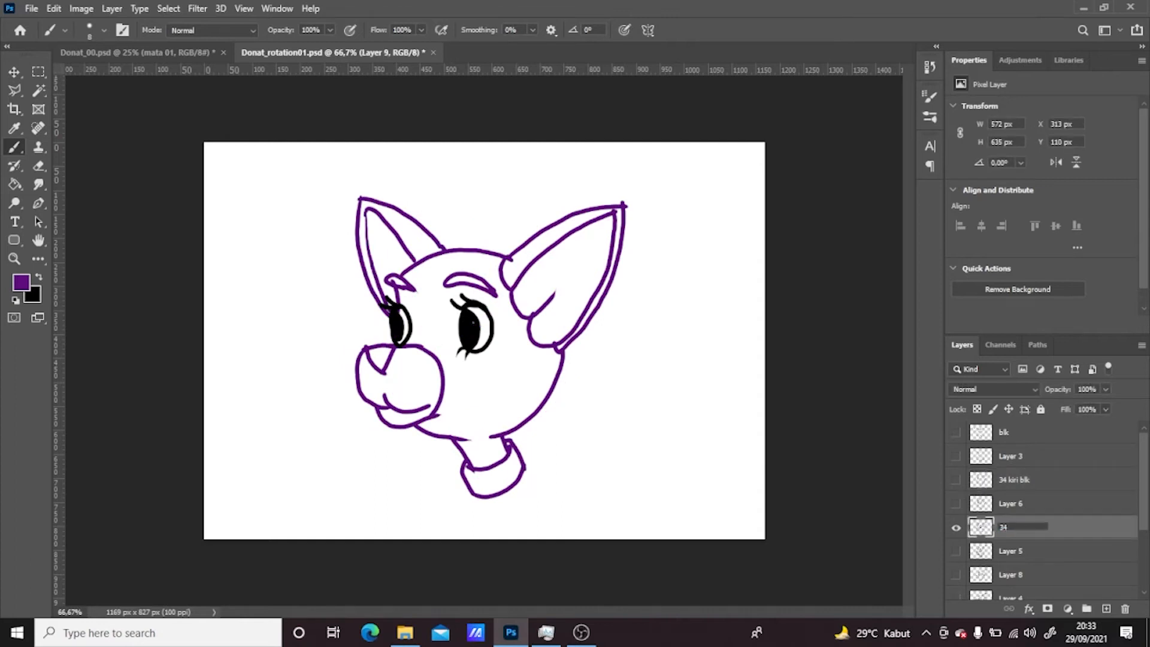
text( kiri depan)
key(Return)
Show only the side-view line art on Layer 8 and rename its layer to kiri
click(956, 574)
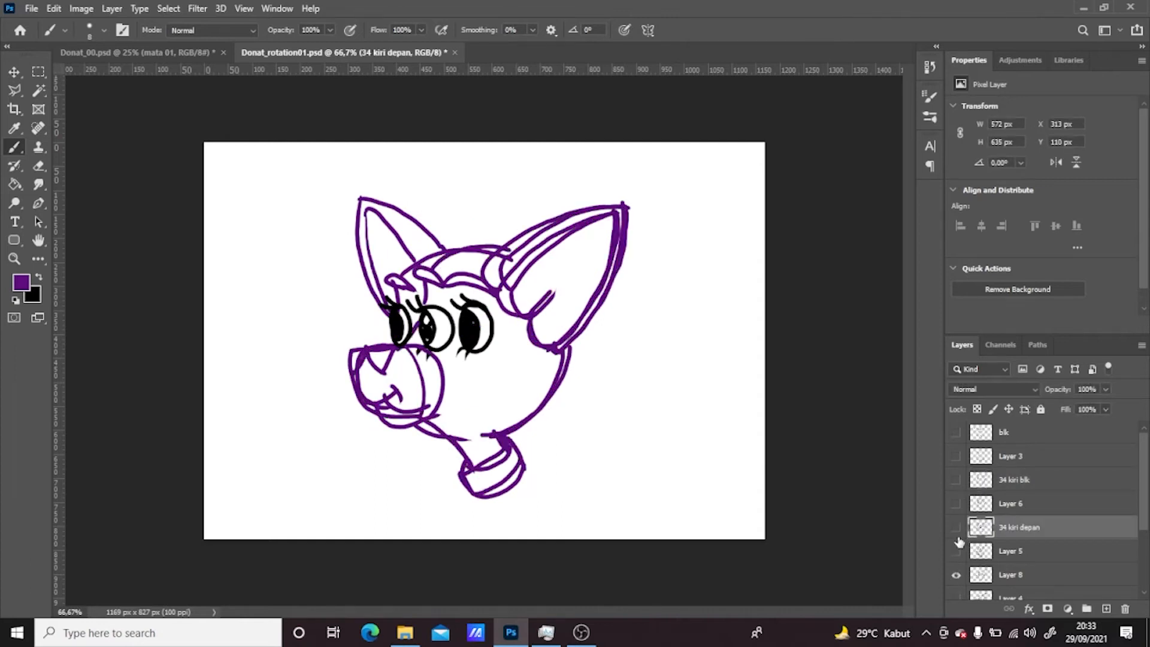
click(956, 527)
double_click(1011, 574)
text(kiri)
key(Return)
Show only the front-view line art on Layer 7 and rename its layer to depan
scroll(1011, 563, down, 1)
click(956, 551)
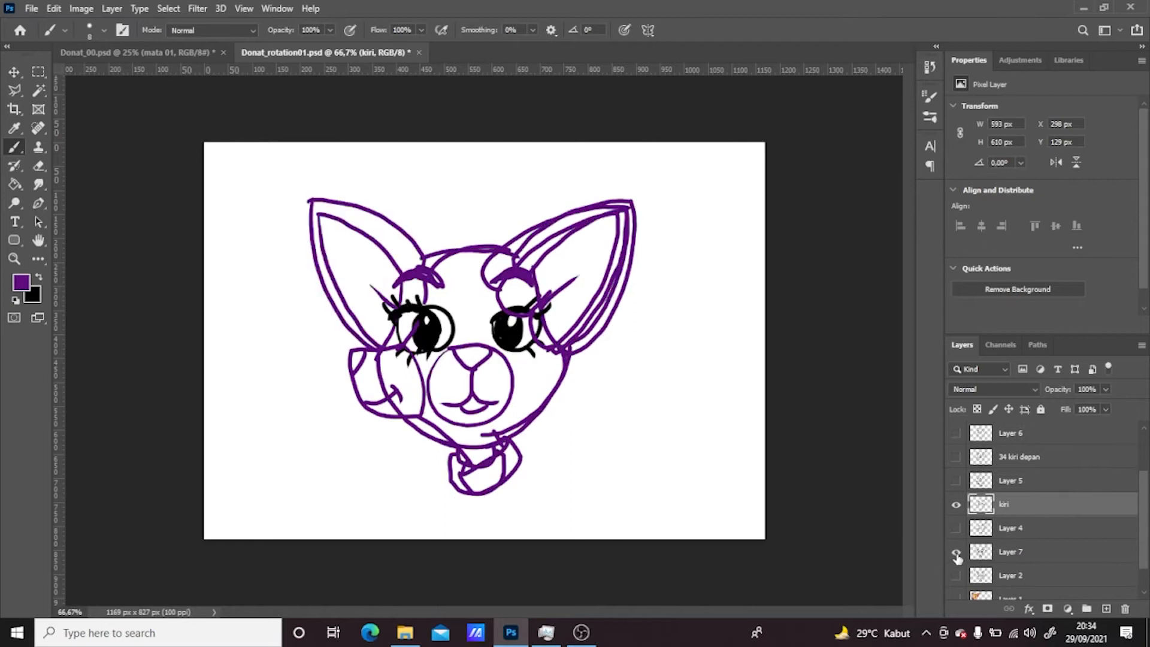
click(955, 503)
double_click(1011, 551)
text(depan)
key(Return)
Save the document as a new file named Donat_rotation02.psd
key(alt+f)
key(a)
click(621, 413)
drag(162, 271, 268, 278)
text(2)
key(Return)
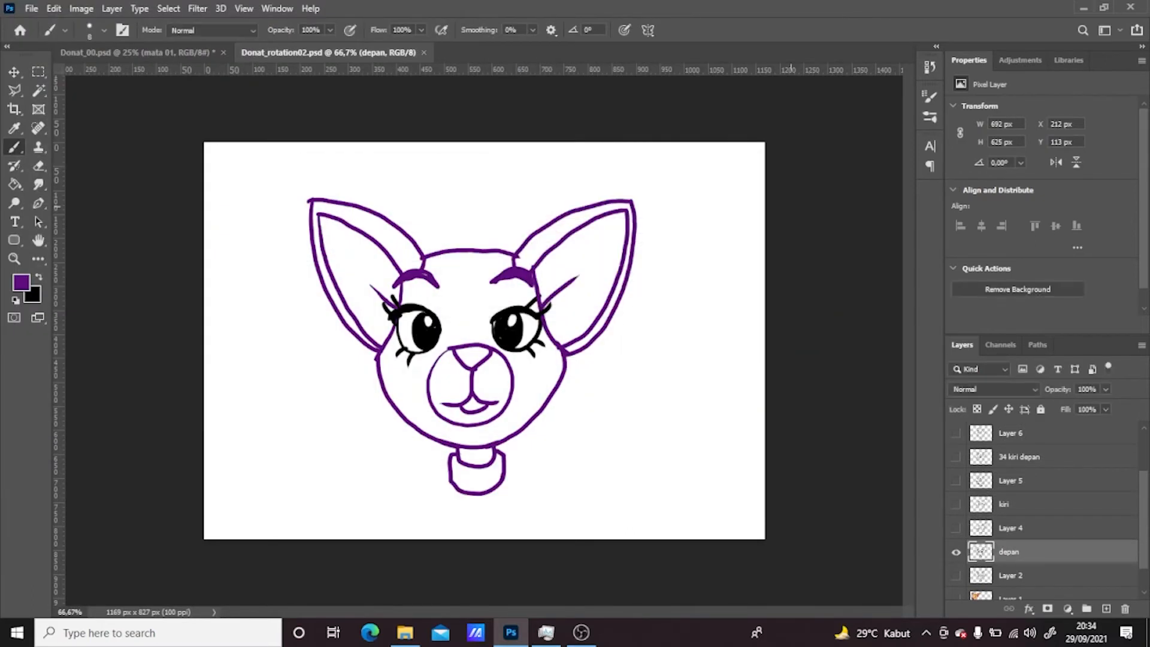
Duplicate the kiri side-view layer and flip the copy horizontally
scroll(1050, 574, down, 1)
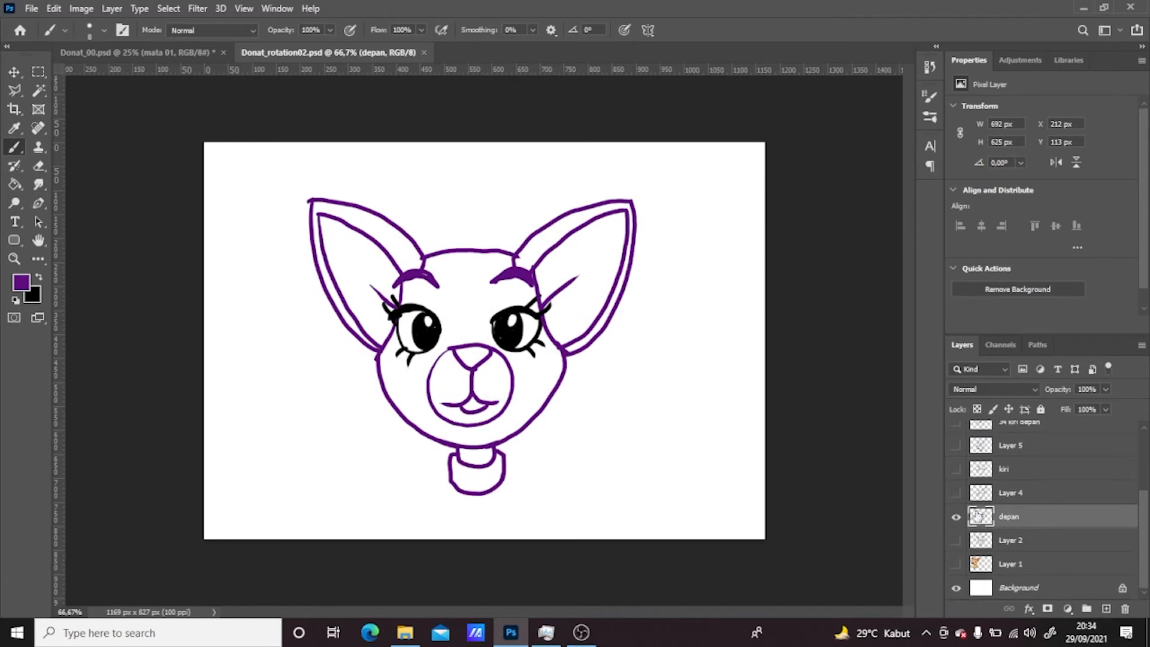
click(956, 469)
drag(1057, 473, 1105, 608)
click(54, 8)
mouse_move(77, 336)
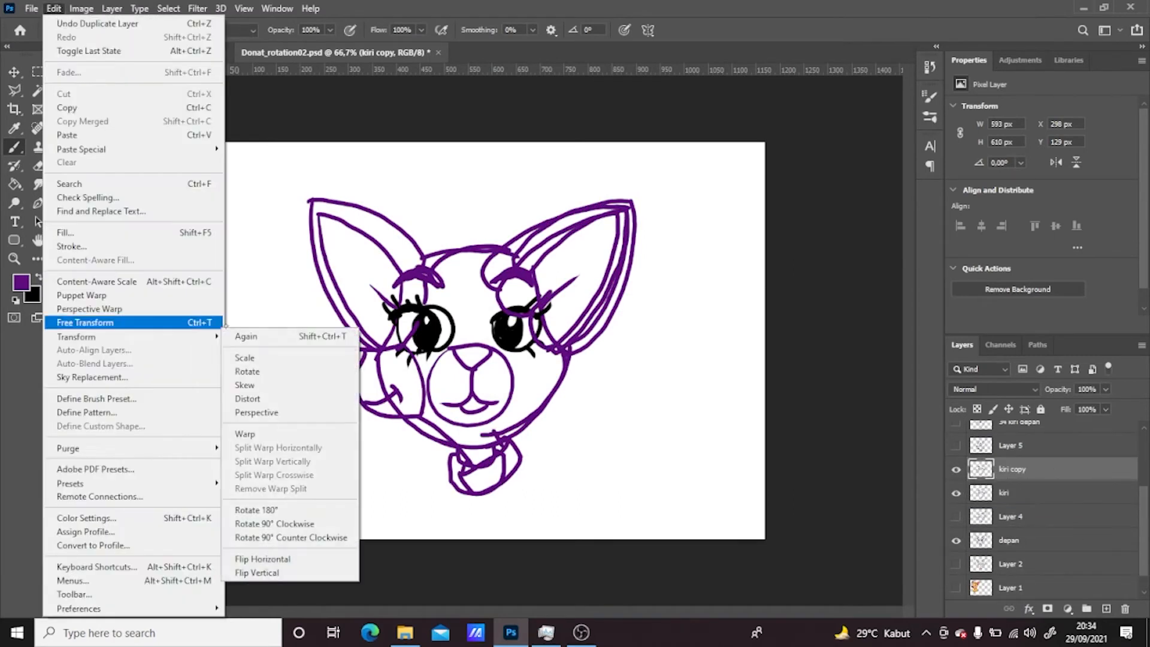
click(306, 557)
Hide the front-view line art and rename the flipped side-view copy to kanan
click(956, 539)
double_click(1012, 469)
text(kanan)
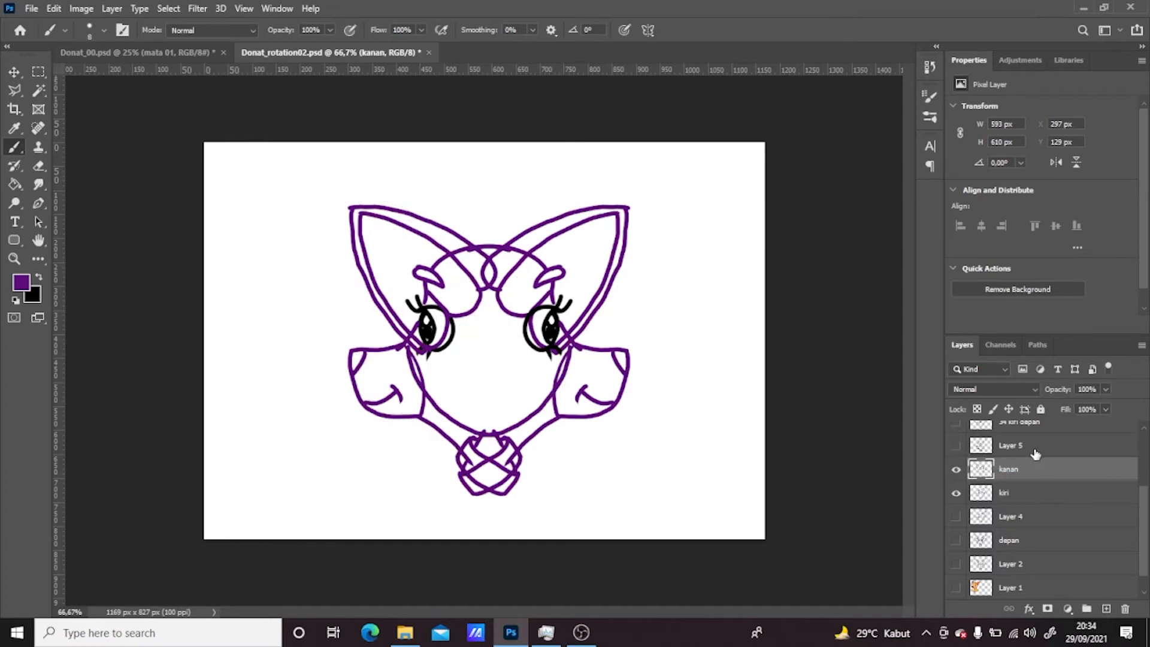
key(Return)
Delete the sketch layers Layer 5, Layer 4 and Layer 2
drag(1022, 497, 1125, 608)
click(956, 539)
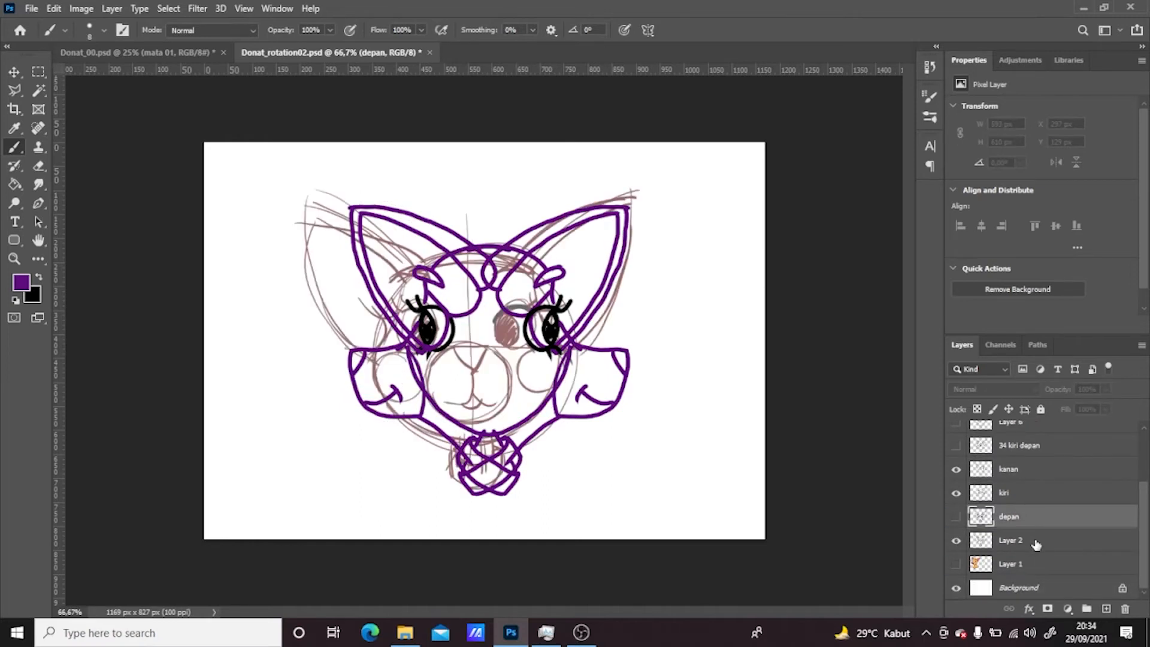
drag(1035, 542, 1124, 608)
Show only the 34 kiri depan line art, duplicate its layer and flip the copy horizontally
click(956, 492)
click(955, 469)
click(956, 516)
click(1030, 469)
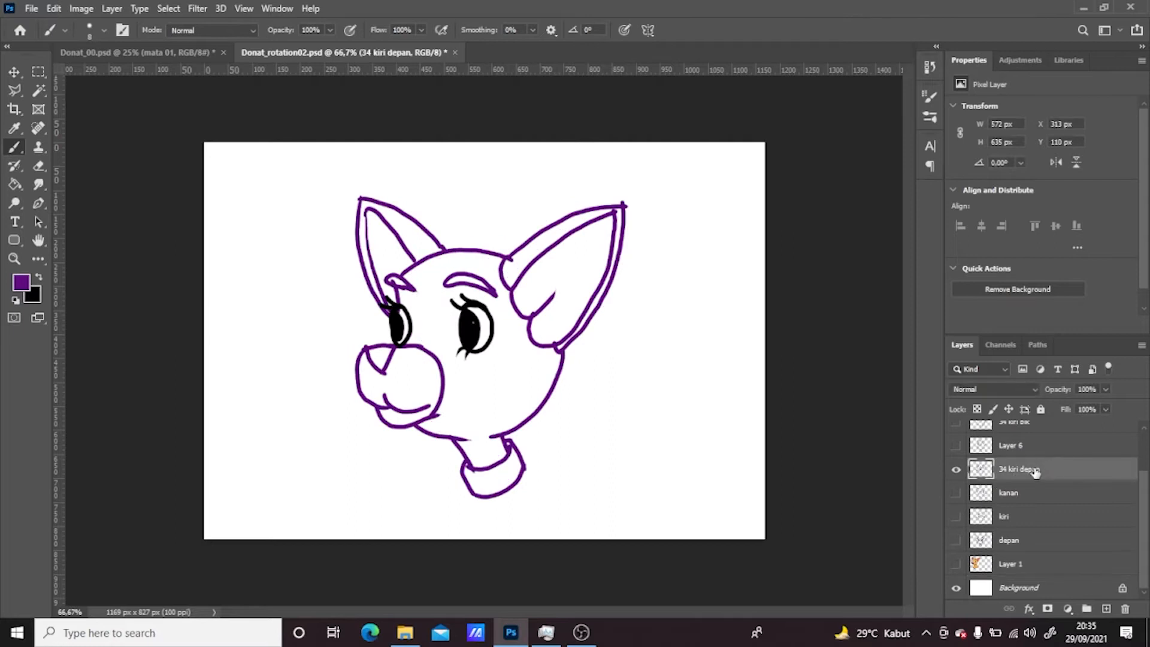
drag(1036, 468, 1106, 608)
click(53, 8)
mouse_move(93, 337)
click(285, 558)
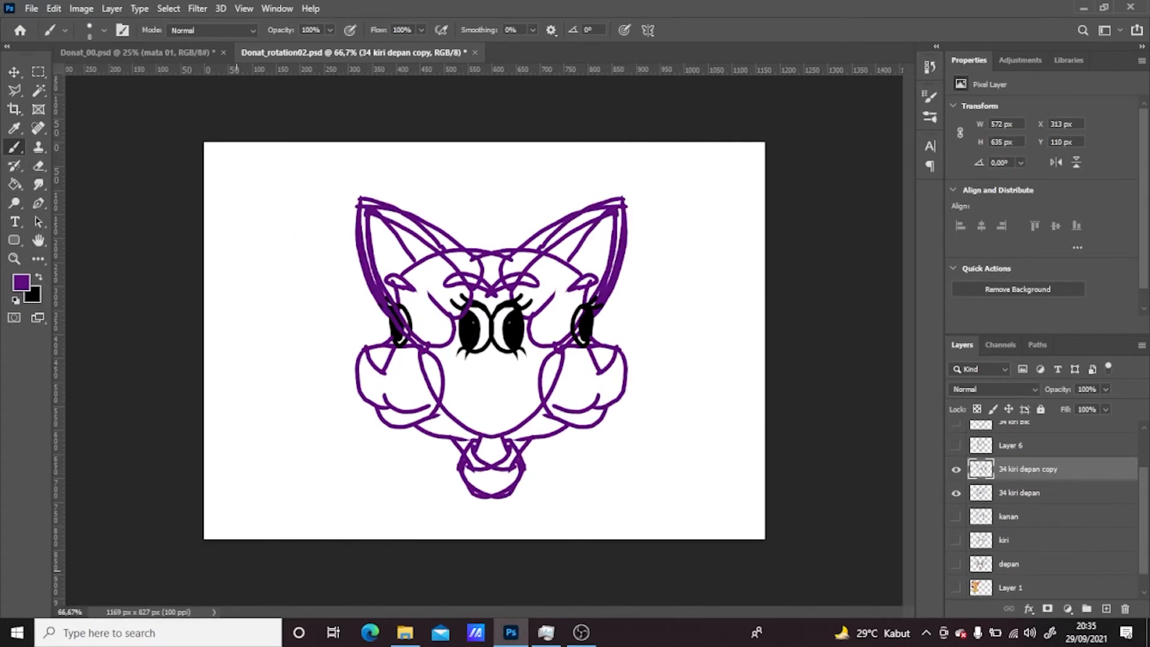
Compare the flipped three-quarter copy with the kanan and depan line art by showing those layers
click(956, 516)
click(956, 516)
click(957, 564)
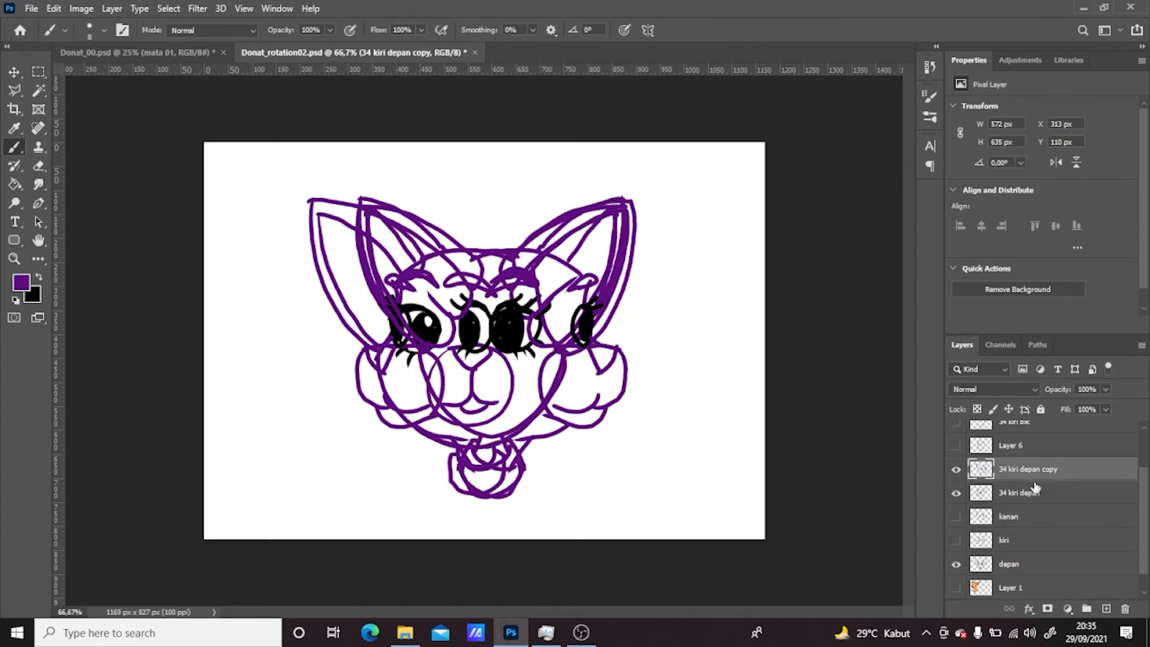
Nudge the flipped 34 kiri depan copy left to line it up with the depan front view
click(14, 72)
key(Left)
key(Left)
key(Left)
key(Left)
key(Left)
key(Left)
key(Left)
key(Left)
key(Left)
key(Left)
key(Left)
key(Left)
key(Left)
key(Left)
key(Left)
key(Left)
key(Left)
key(Left)
key(Left)
key(Left)
key(Left)
key(Left)
key(Left)
key(Left)
Hide both three-quarter front layers, check kanan against depan, nudge it left and hide it
click(956, 469)
click(957, 493)
click(956, 516)
click(1016, 517)
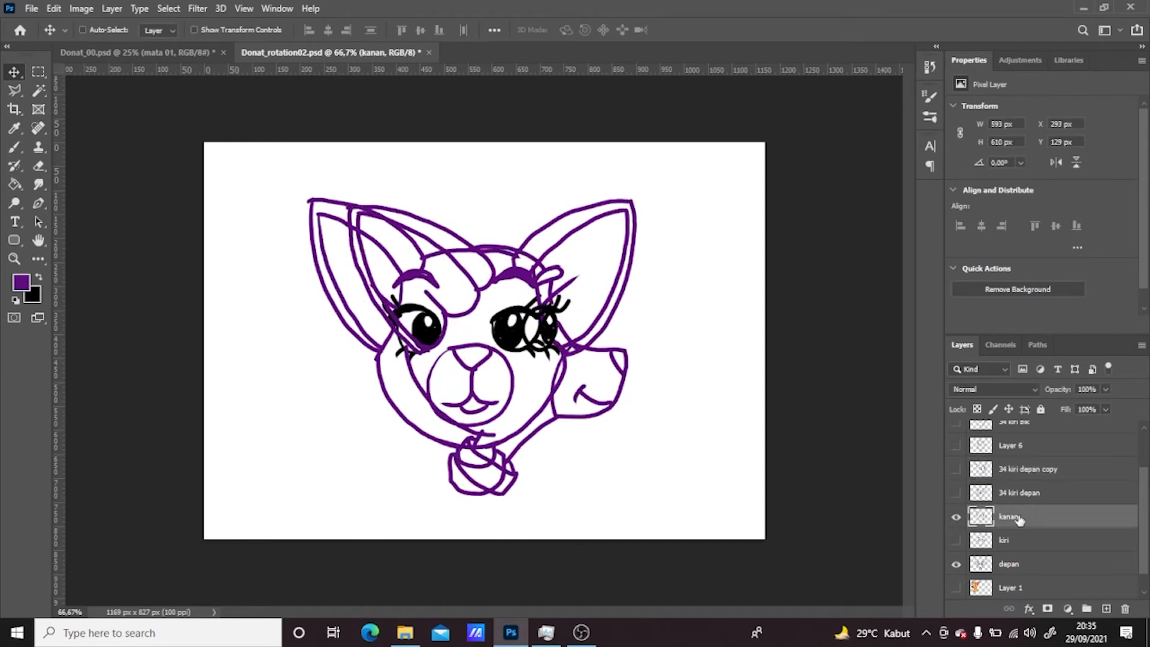
click(957, 517)
Identify the leftover sketch on Layer 6 and delete that layer
click(956, 445)
click(1012, 445)
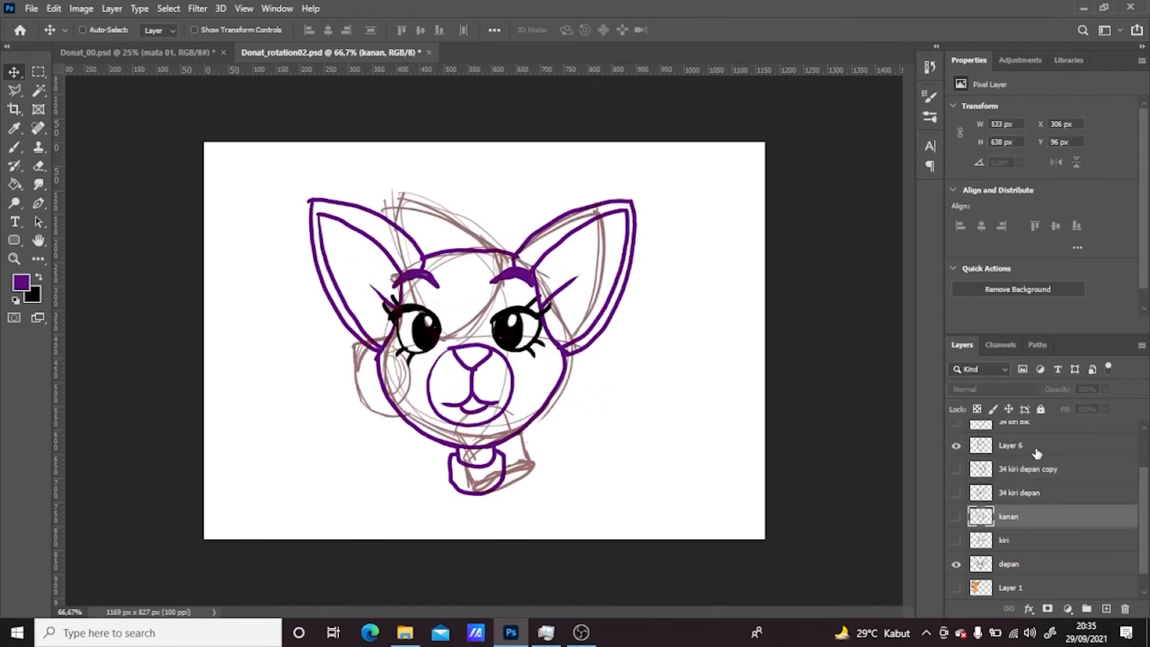
click(1126, 601)
Show the 34 kiri blk line art over depan and nudge it into alignment with the front view
scroll(1048, 509, up, 1)
click(957, 480)
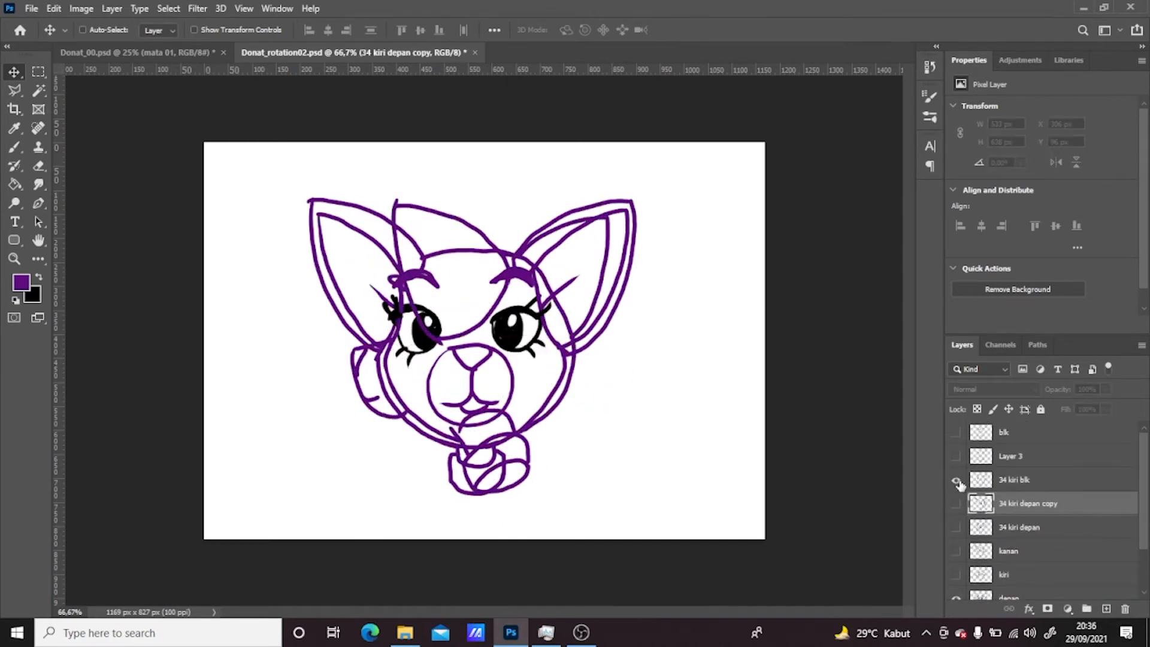
click(1016, 482)
key(Left)
key(Left)
key(Left)
key(Left)
key(Left)
key(Left)
key(Left)
key(Left)
key(Left)
key(Left)
key(Left)
key(Left)
key(Left)
key(Left)
key(Right)
key(Right)
key(Right)
key(Right)
key(Right)
key(Right)
key(Right)
key(Right)
key(Right)
key(Right)
key(Up)
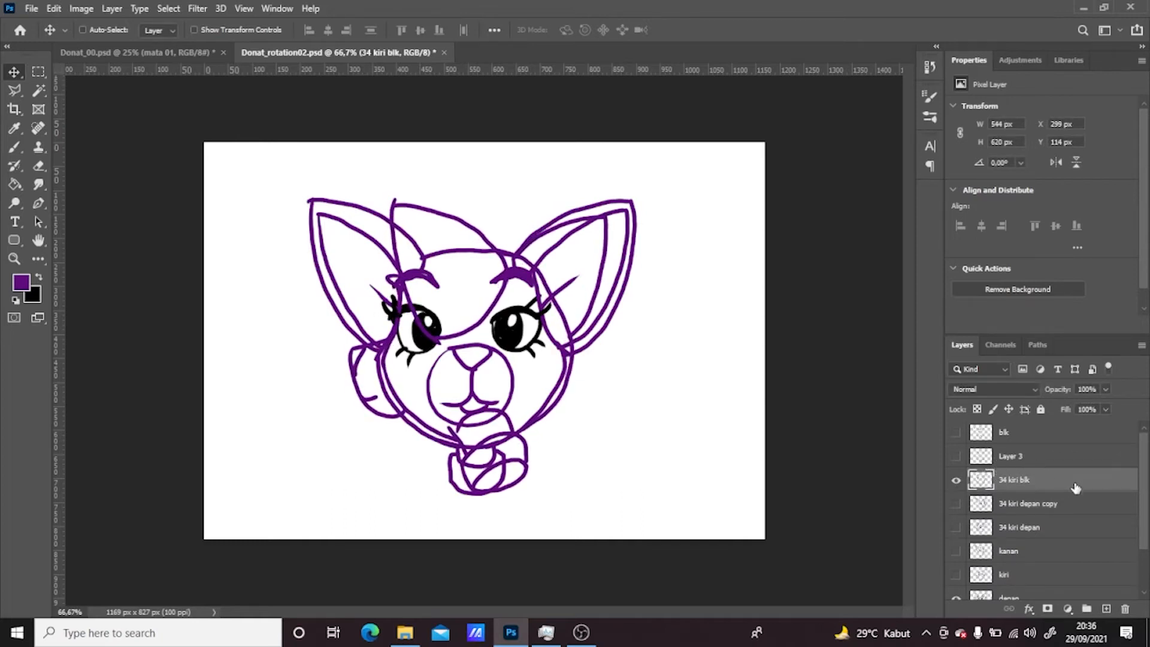
Duplicate the 34 kiri blk layer and flip the copy horizontally
key(ctrl+j)
click(57, 8)
mouse_move(150, 336)
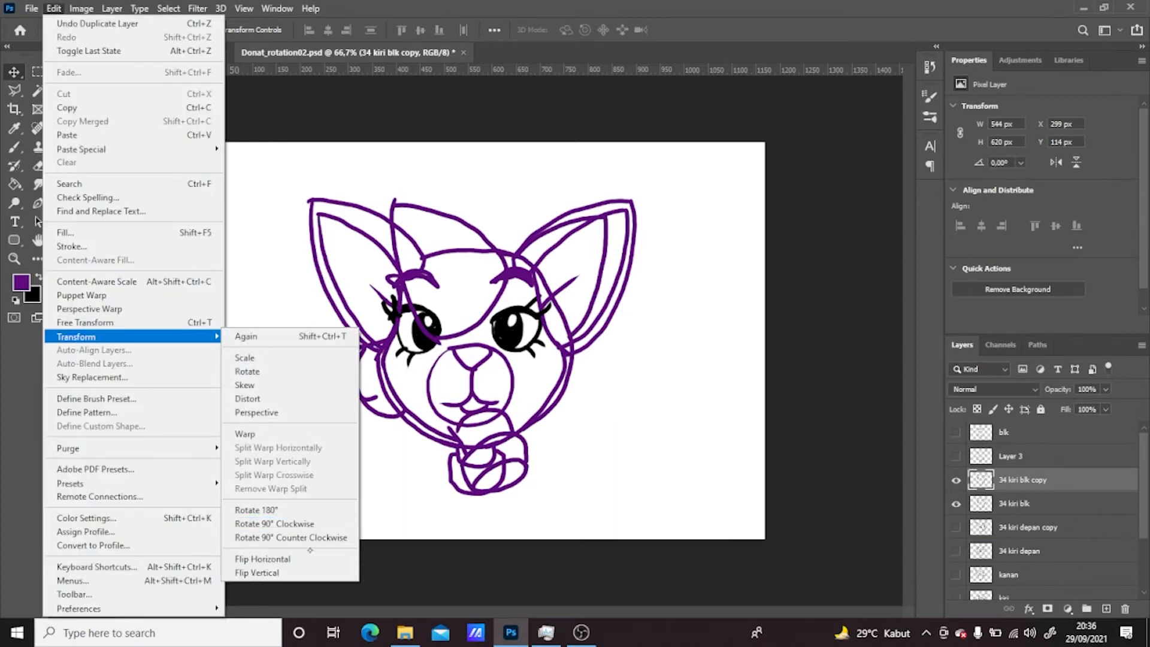
click(264, 553)
Nudge the flipped 34 kiri blk copy left to X 285 px to align it with the front view
key(Left)
key(Left)
key(Left)
key(Left)
key(Left)
key(Left)
key(Left)
key(Left)
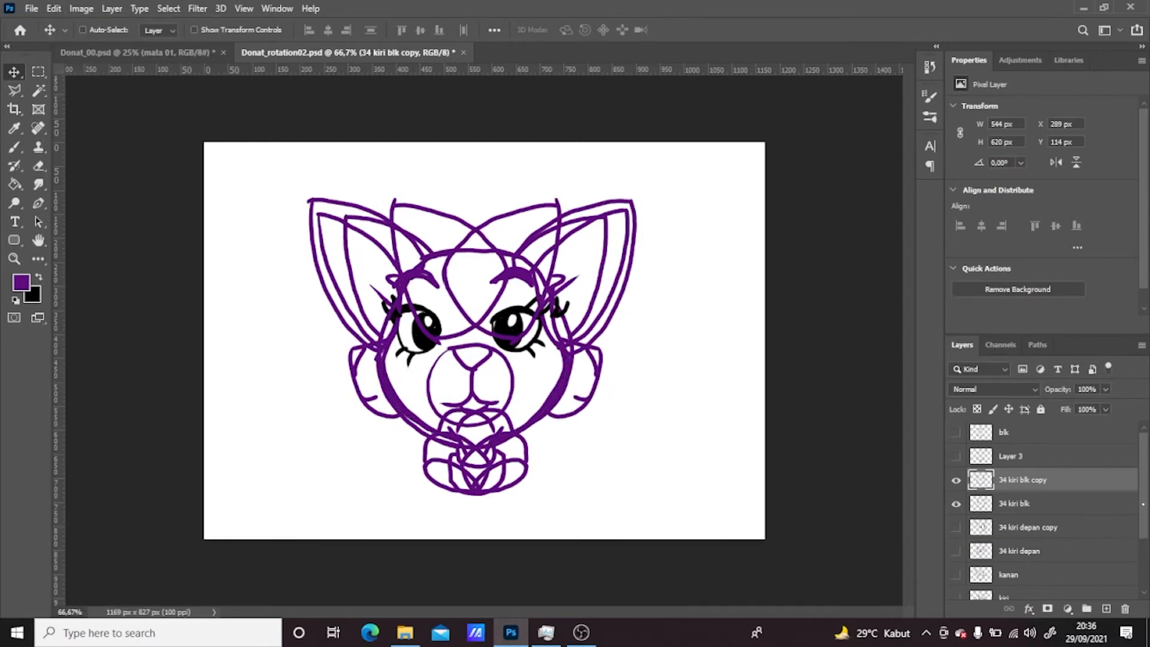
scroll(973, 589, down, 2)
key(Left)
key(Left)
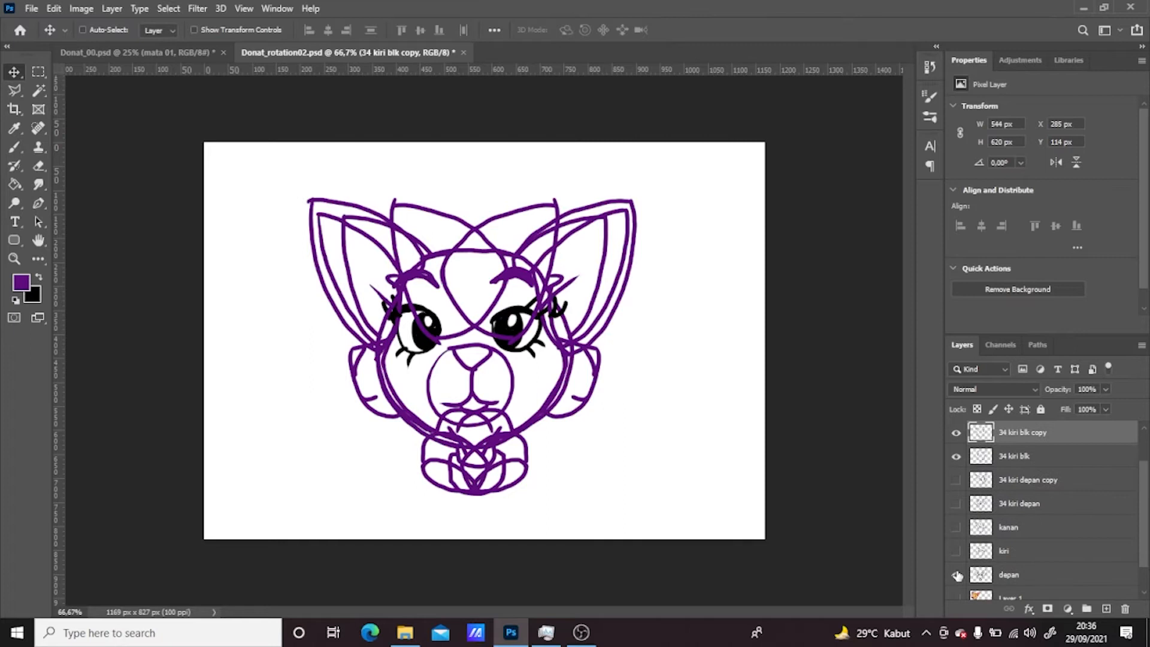
Rename the flipped rear three-quarter copy to 34 kanan blk
scroll(1018, 485, up, 2)
double_click(1009, 484)
key(Escape)
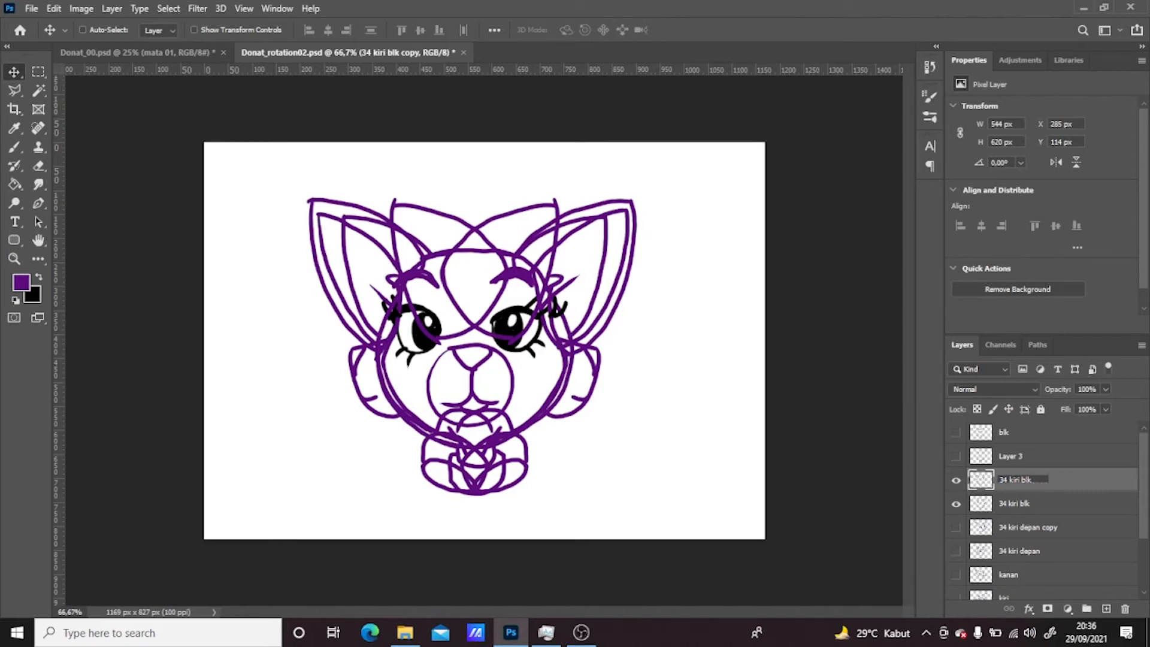
key(Return)
Rename the 34 kiri depan copy layer to 34 kanan depan
double_click(1029, 527)
key(BackSpace)
key(ctrl+z)
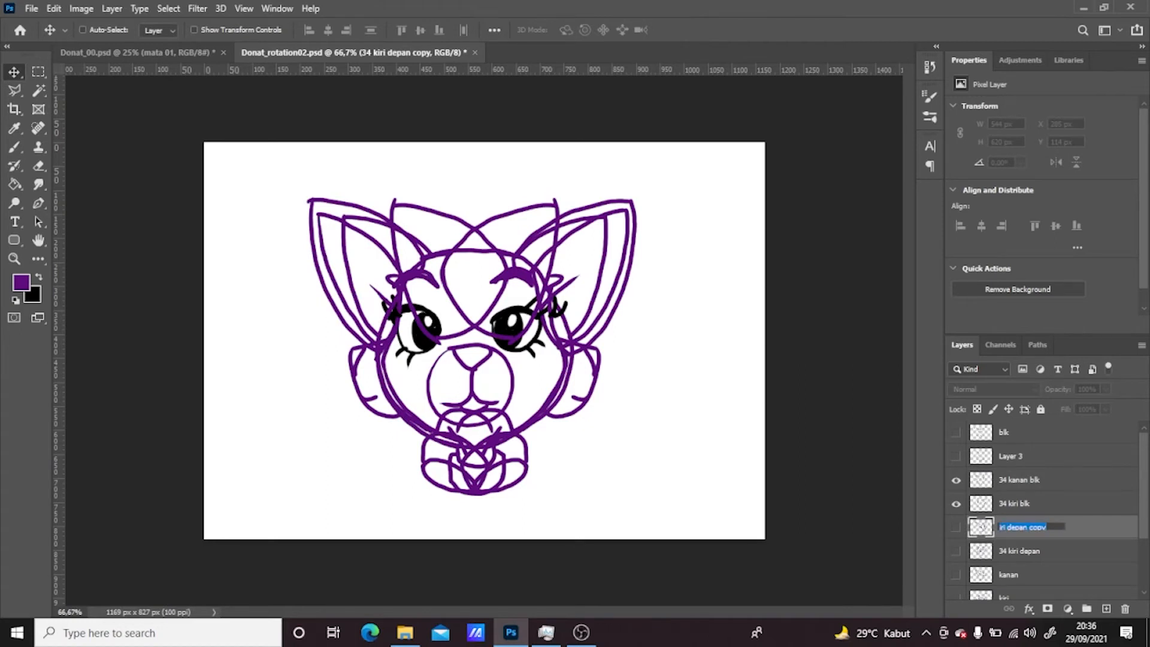
click(1057, 526)
text(kanan)
key(Return)
Hide 34 kanan blk and 34 kiri blk, and delete the sketch layer Layer 3
click(956, 480)
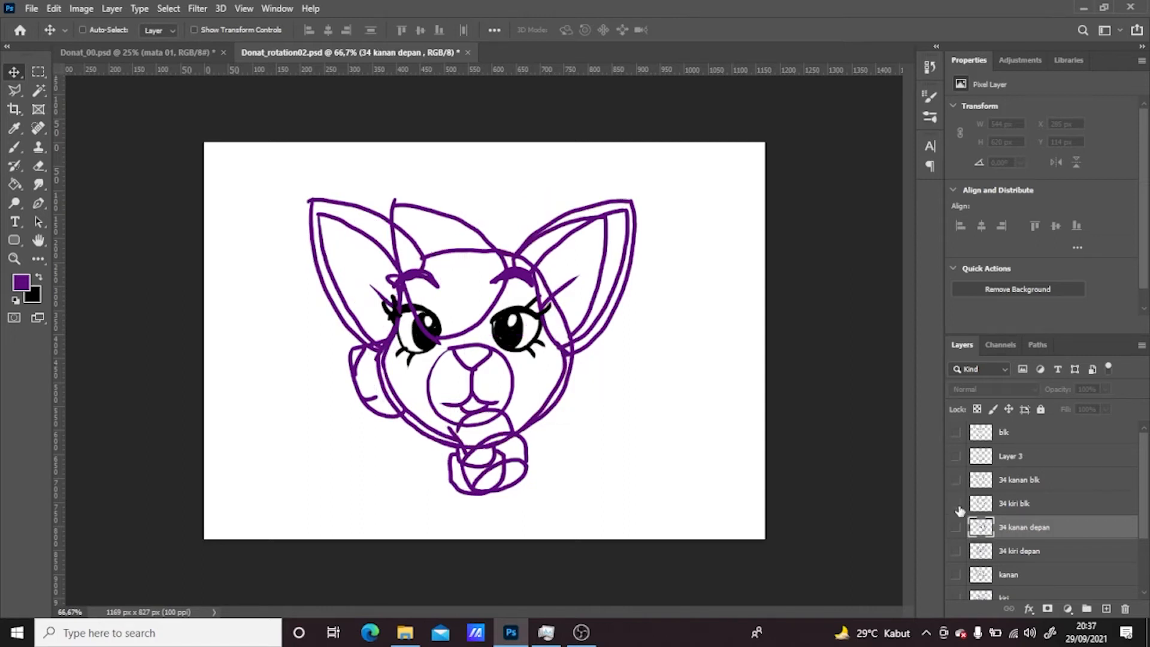
click(956, 503)
click(956, 456)
click(1043, 460)
drag(1043, 463, 1124, 609)
Show the blk line art and save the document as a new version named Donat_rotation03
click(956, 432)
click(31, 9)
click(52, 181)
click(634, 423)
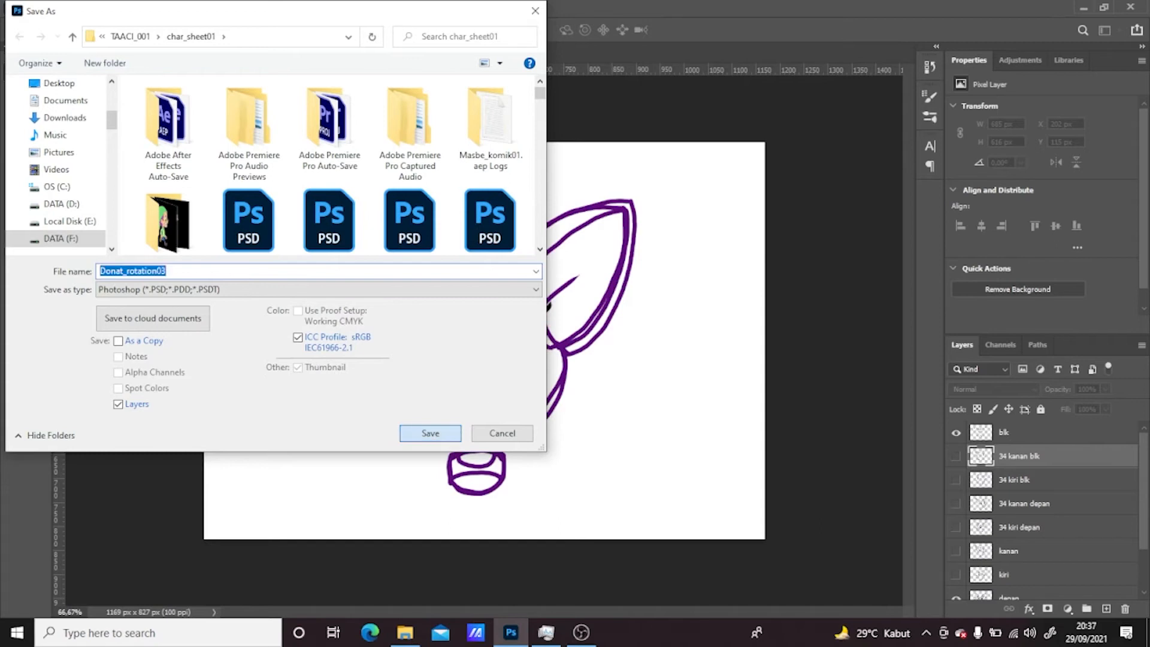
key(Return)
key(Return)
Hide blk and reorder the layers so 34 kanan depan sits directly above depan, with kanan above it
click(961, 434)
click(958, 437)
click(958, 438)
scroll(1018, 509, down, 2)
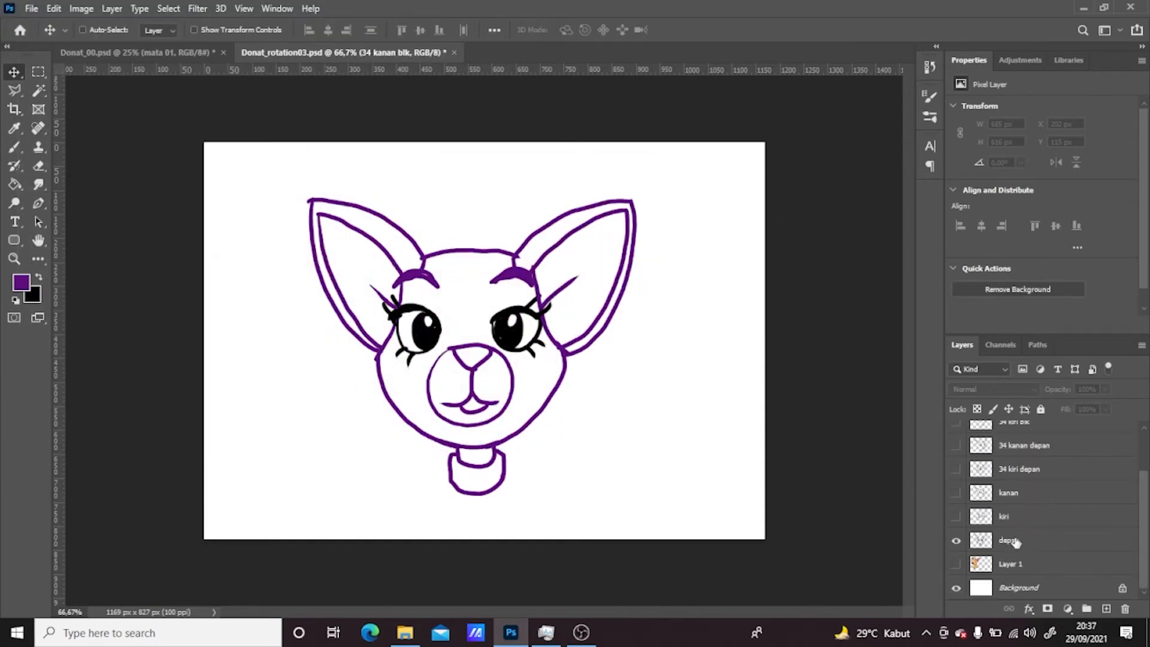
click(956, 447)
drag(1018, 449, 1024, 527)
click(956, 470)
drag(982, 470, 982, 497)
Compare 34 kanan depan with the depan front view and nudge it slightly left
click(956, 540)
click(956, 516)
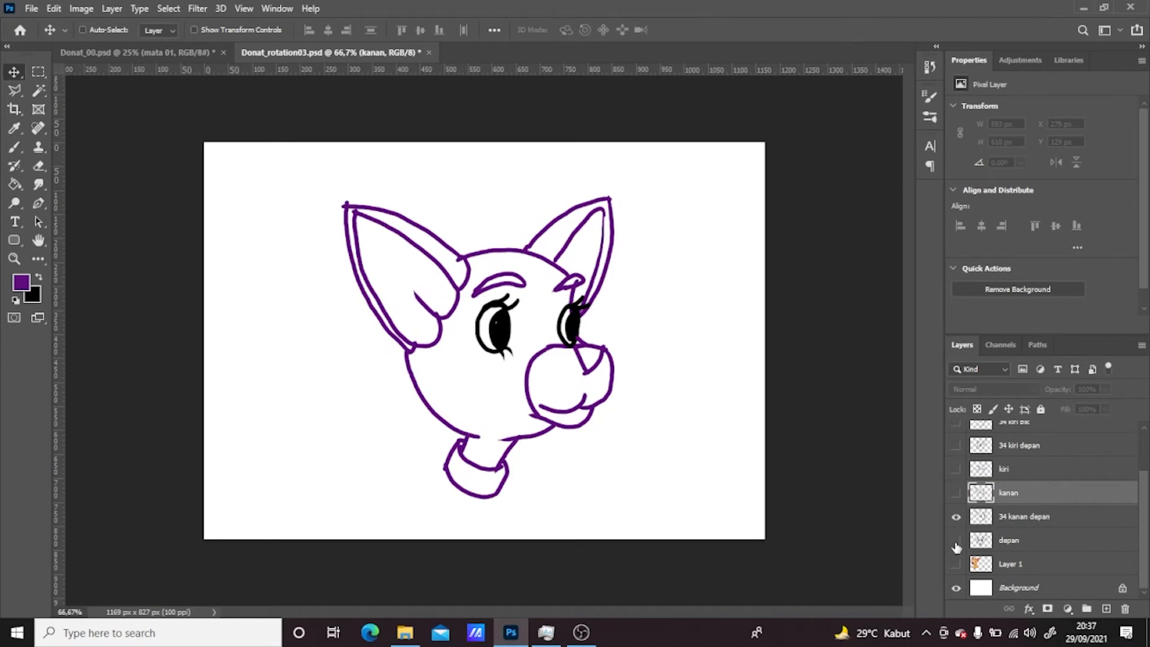
click(956, 540)
click(957, 517)
click(957, 516)
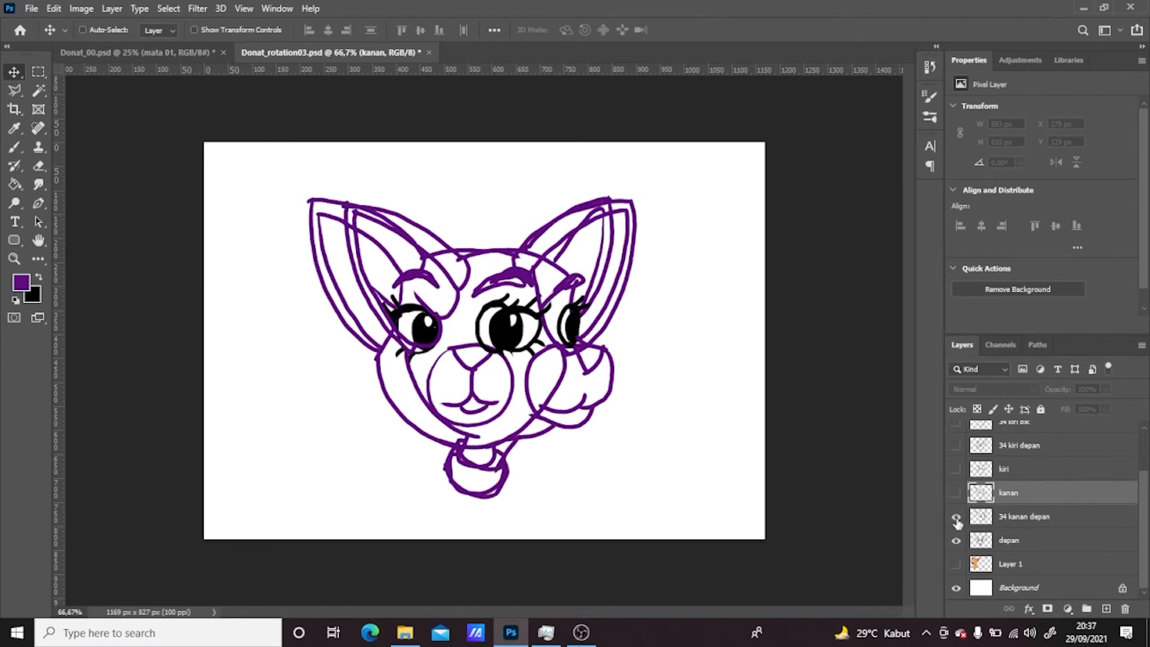
click(1032, 520)
key(Left)
key(Left)
key(Left)
Show kanan over depan in place of 34 kanan depan and nudge it left to X 265 px
click(956, 493)
click(956, 516)
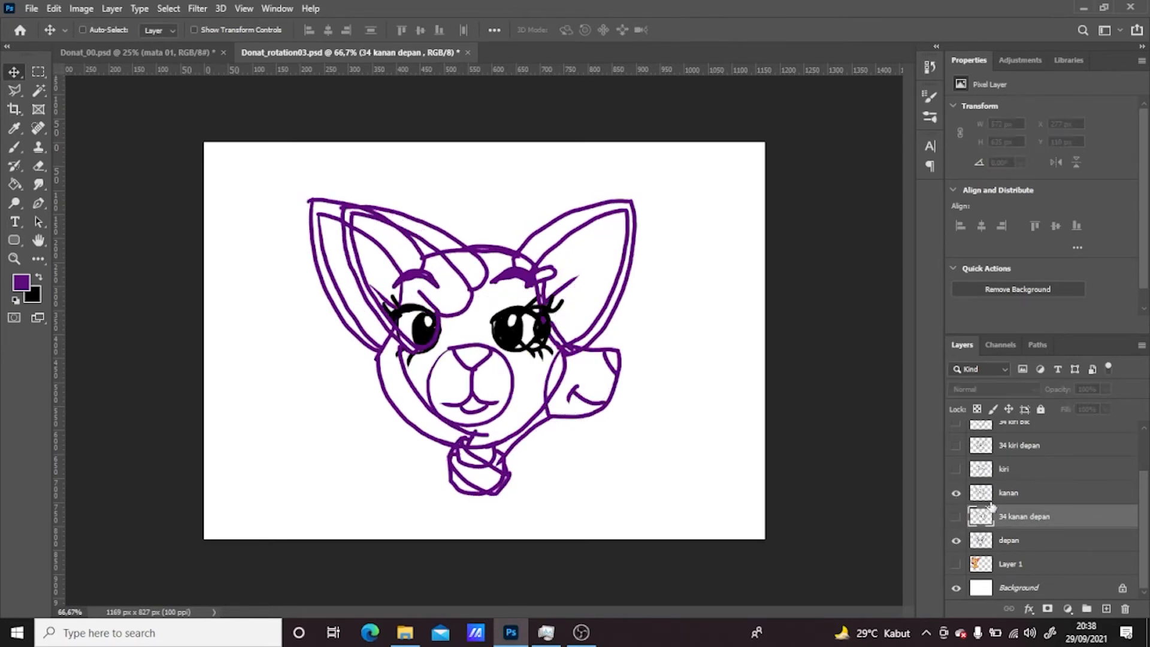
click(1000, 493)
key(Left)
key(Left)
key(Left)
key(Left)
key(Left)
key(Left)
key(Left)
click(956, 543)
click(956, 544)
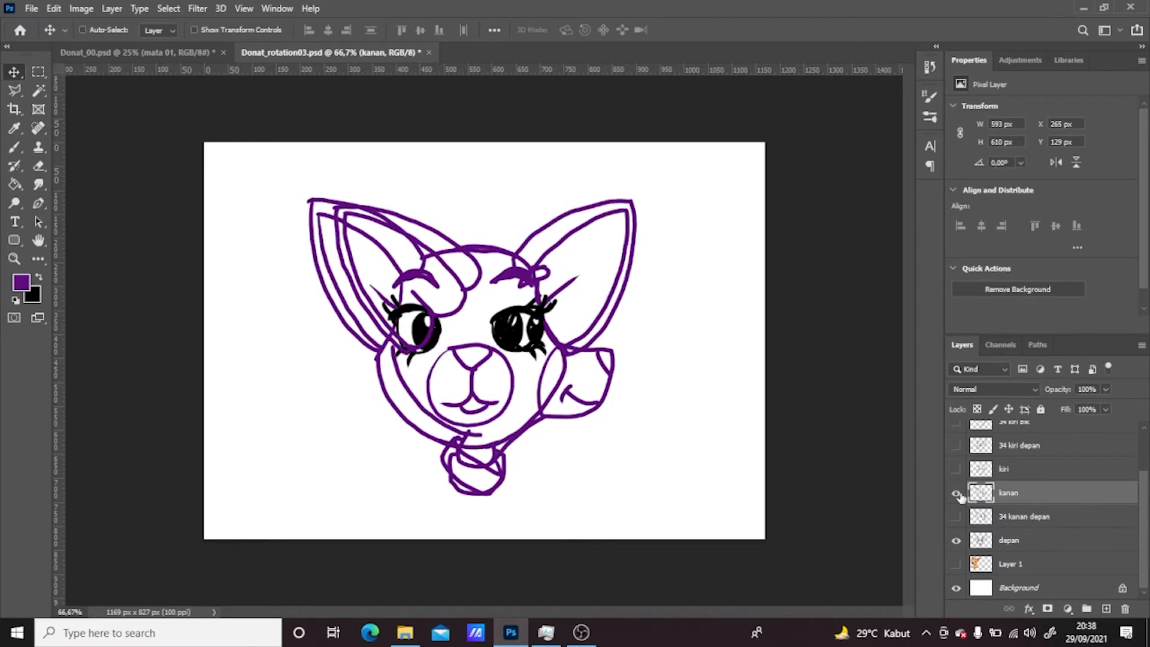
Hide kanan, move the 34 kanan blk layer directly above it and show 34 kanan blk
click(956, 493)
scroll(1106, 470, up, 2)
drag(1024, 444, 1035, 519)
click(955, 511)
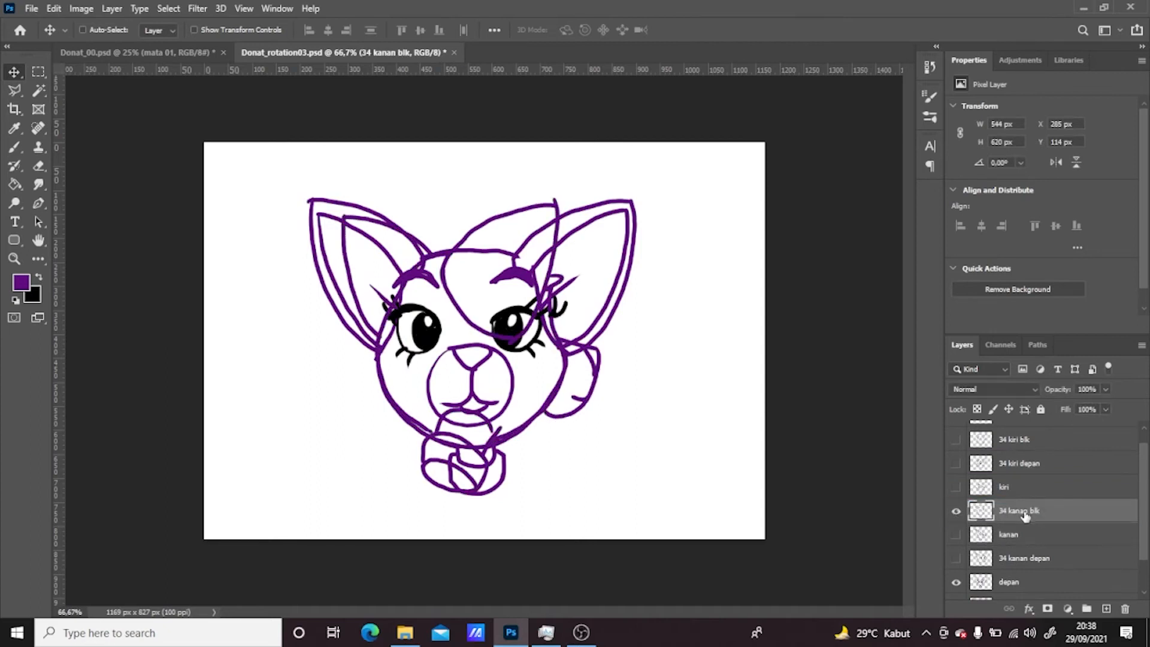
Move the blk layer directly above 34 kanan blk and check its line art against depan
drag(1141, 509, 1141, 498)
drag(1025, 433, 1036, 513)
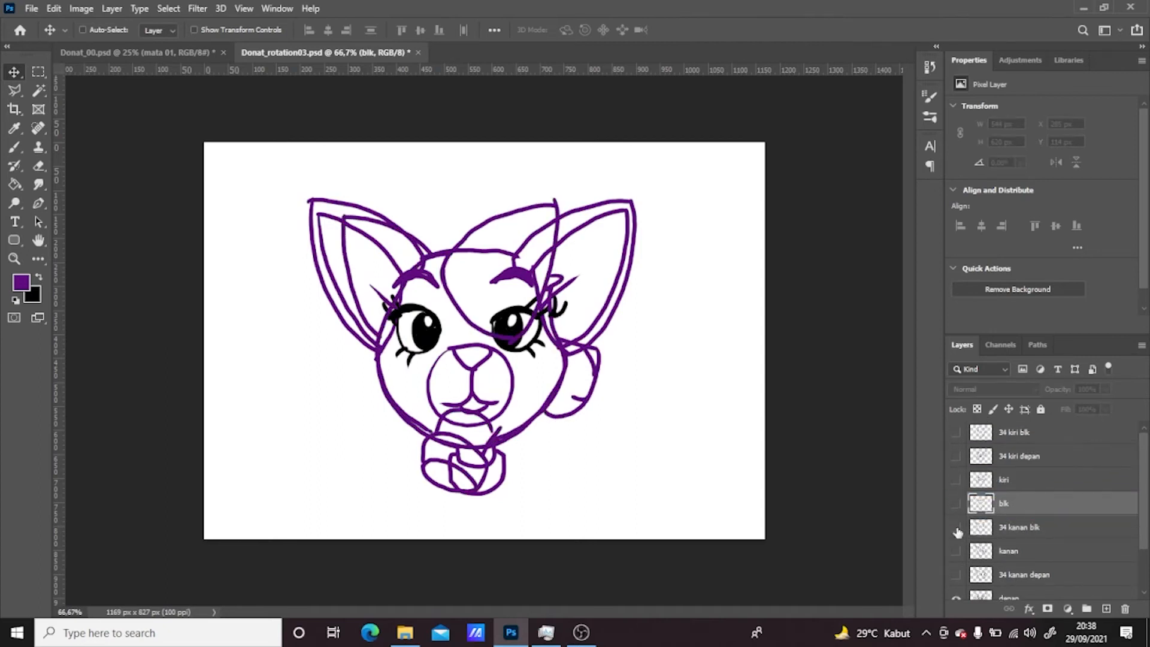
click(955, 503)
click(956, 527)
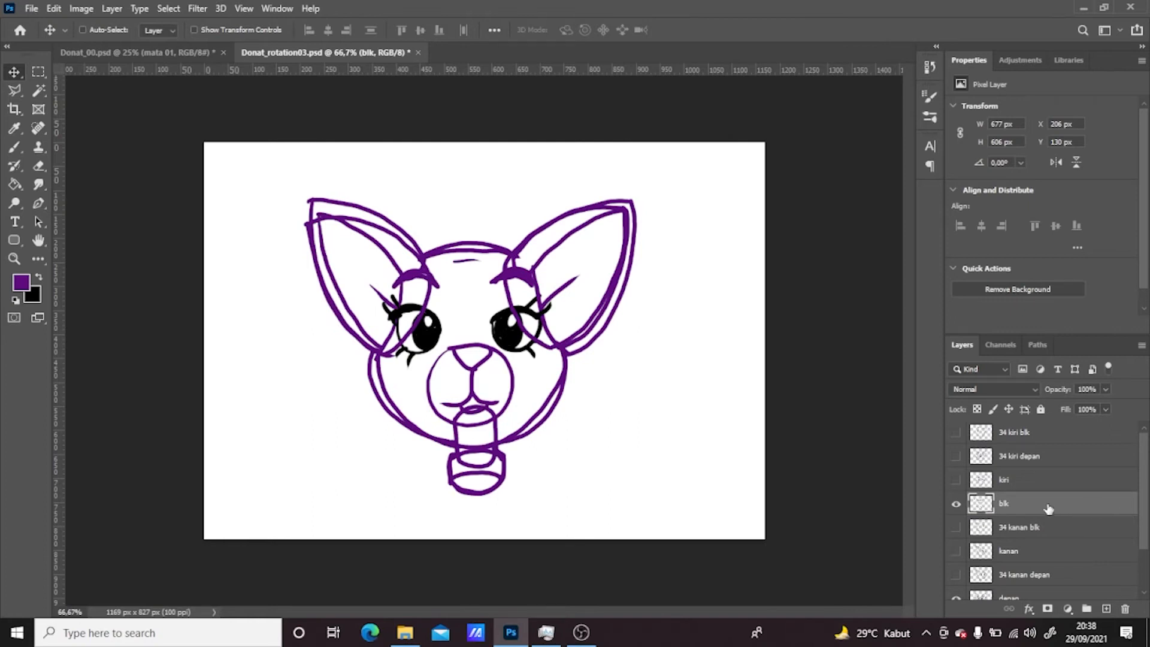
click(956, 504)
Move the 34 kiri blk layer directly above blk, checking its line art before hiding it
click(956, 431)
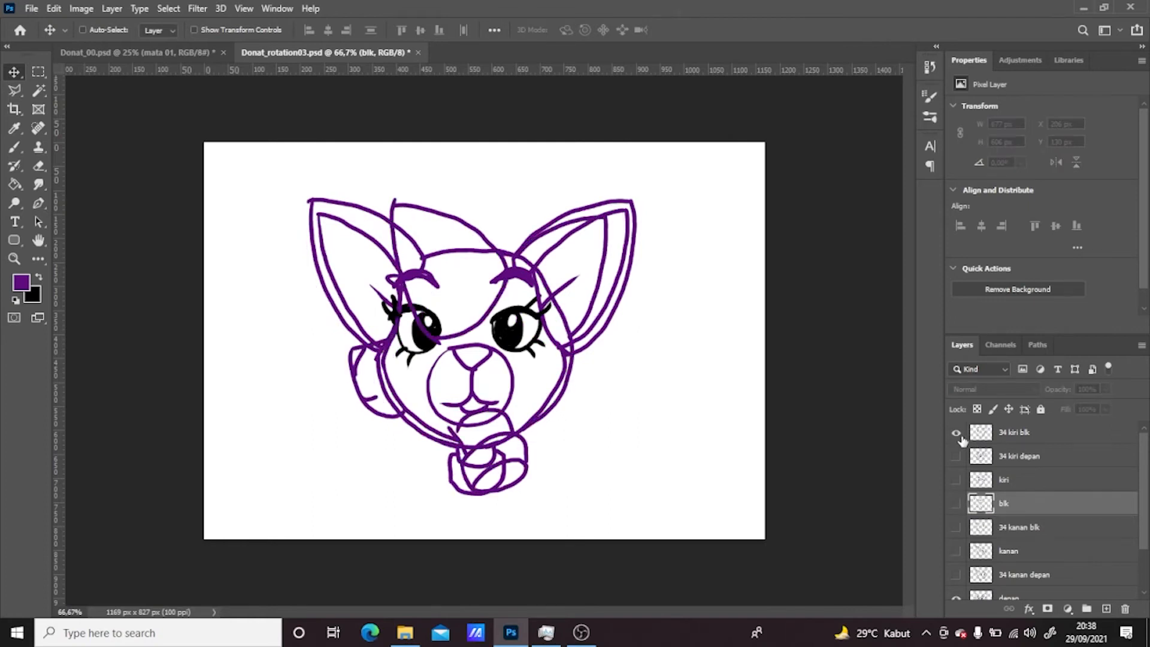
drag(1027, 441, 1023, 488)
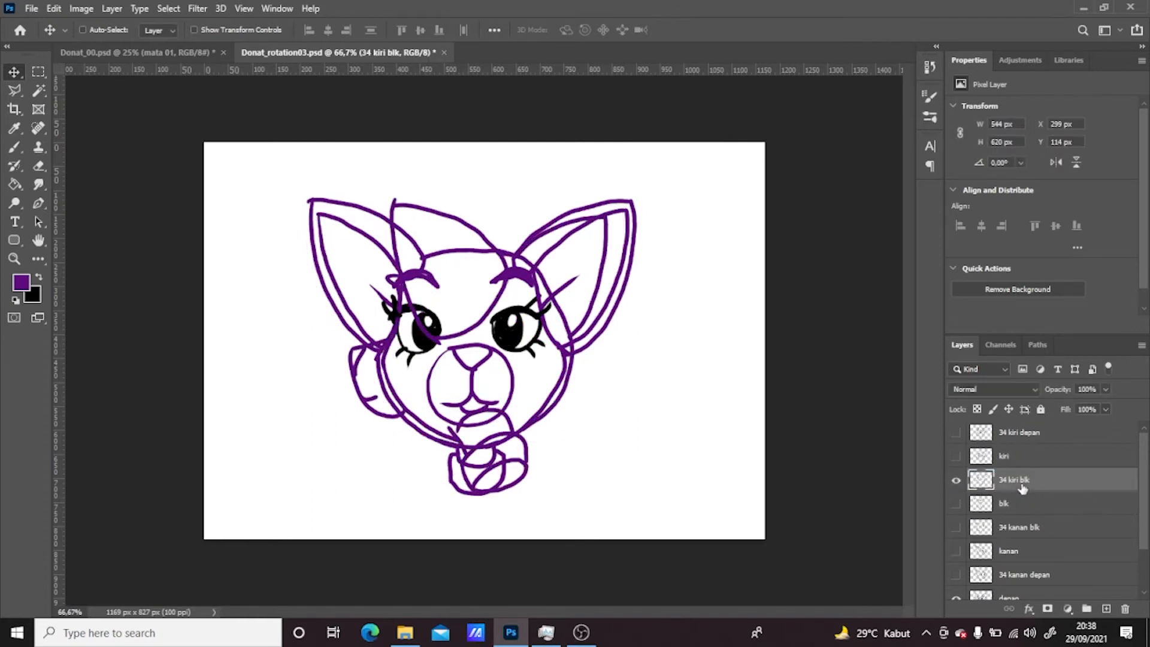
click(956, 480)
Compare the kiri and 34 kiri depan line art with the depan front view by toggling their visibility
click(956, 455)
click(955, 432)
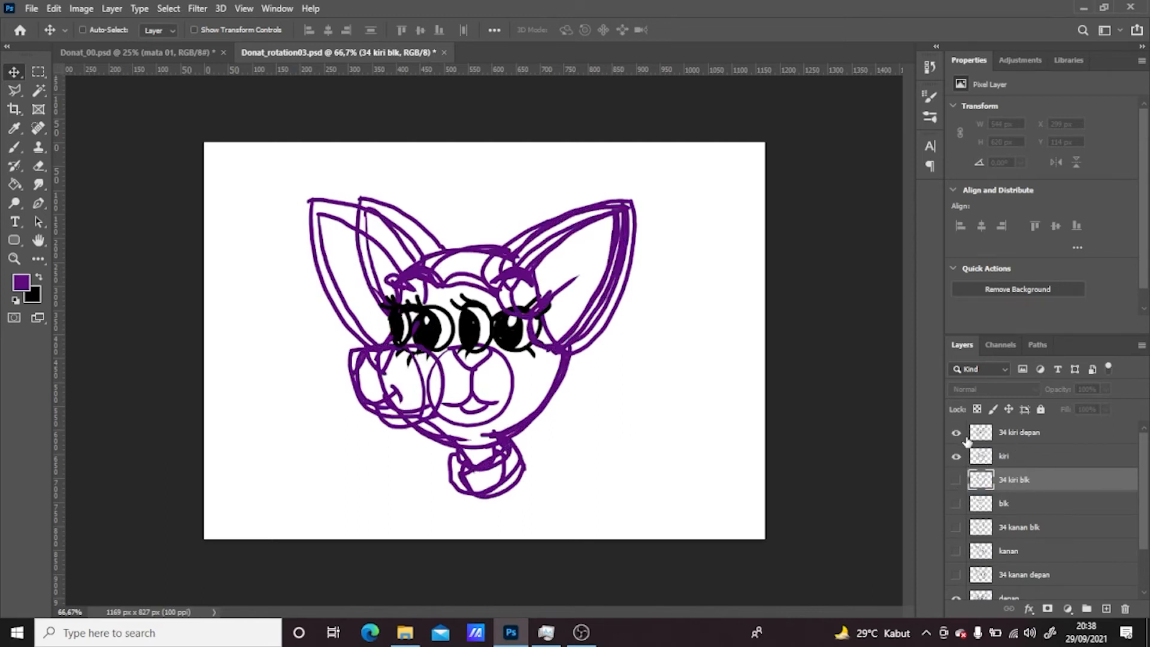
click(1020, 441)
click(956, 457)
click(956, 457)
click(955, 432)
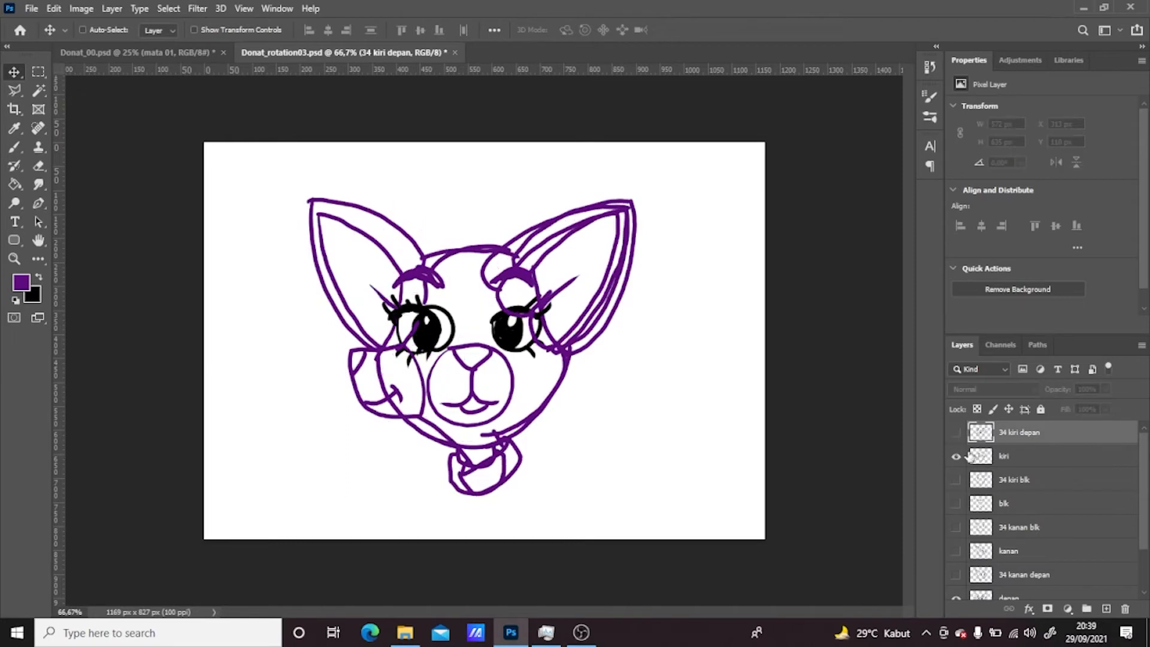
click(955, 433)
click(956, 432)
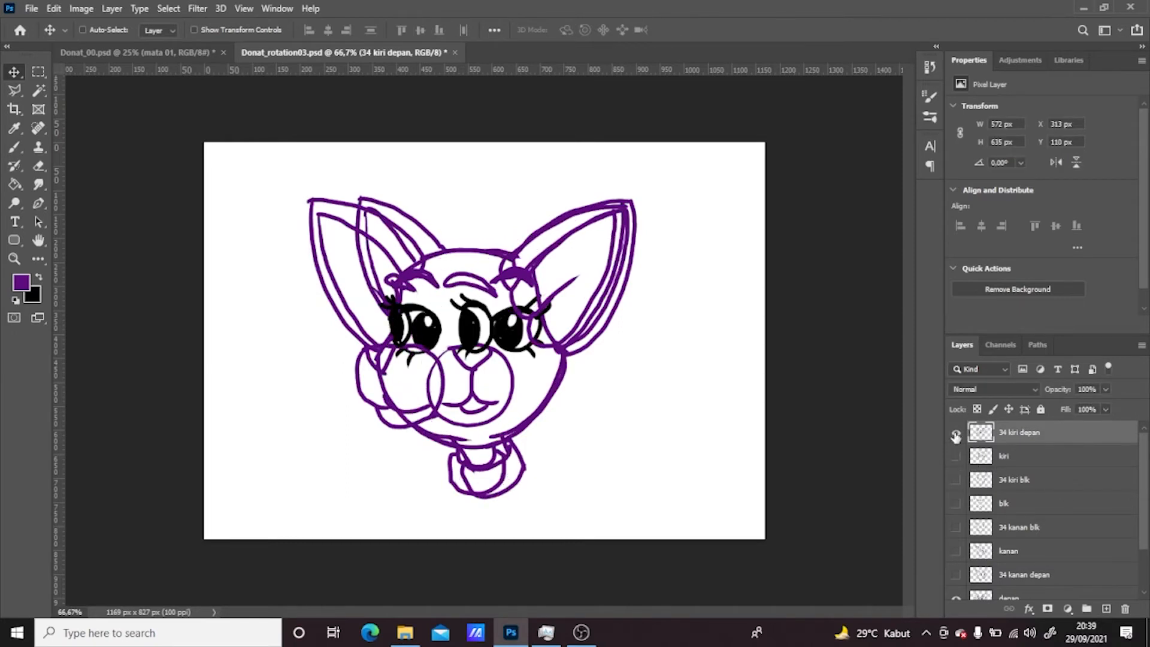
click(956, 457)
Compare the depan, 34 kanan depan, kanan, 34 kanan blk and blk line art by showing one layer at a time
scroll(1018, 509, down, 2)
click(957, 540)
click(957, 516)
click(957, 540)
click(957, 516)
click(957, 540)
click(956, 493)
click(957, 470)
click(956, 470)
click(957, 493)
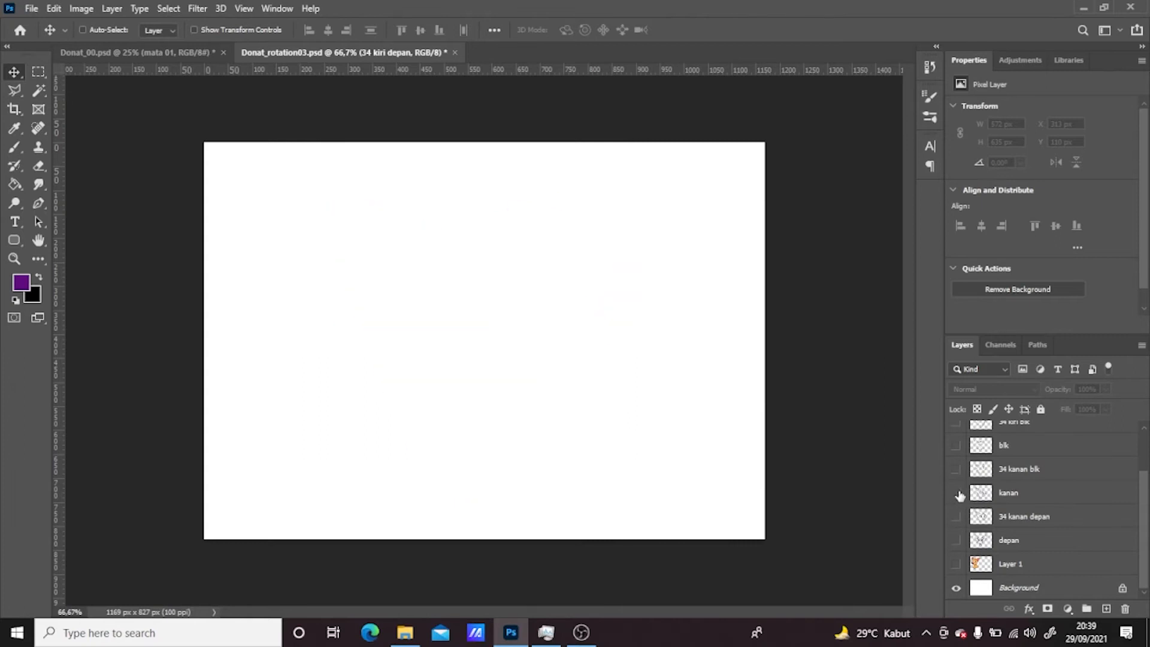
click(956, 470)
click(956, 493)
click(957, 446)
click(957, 468)
click(956, 492)
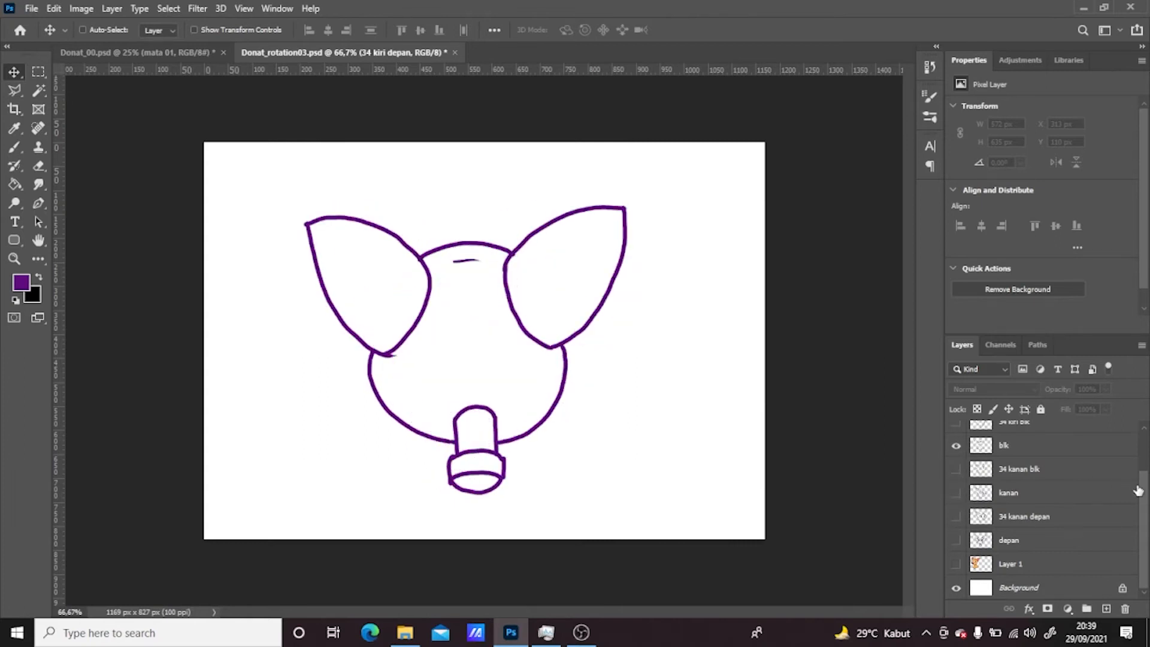
Check the 34 kiri blk and kiri layers in turn, leave only 34 kiri depan visible and save the document
drag(1141, 487, 1141, 448)
click(956, 480)
click(956, 503)
click(956, 480)
click(956, 455)
click(956, 432)
click(956, 455)
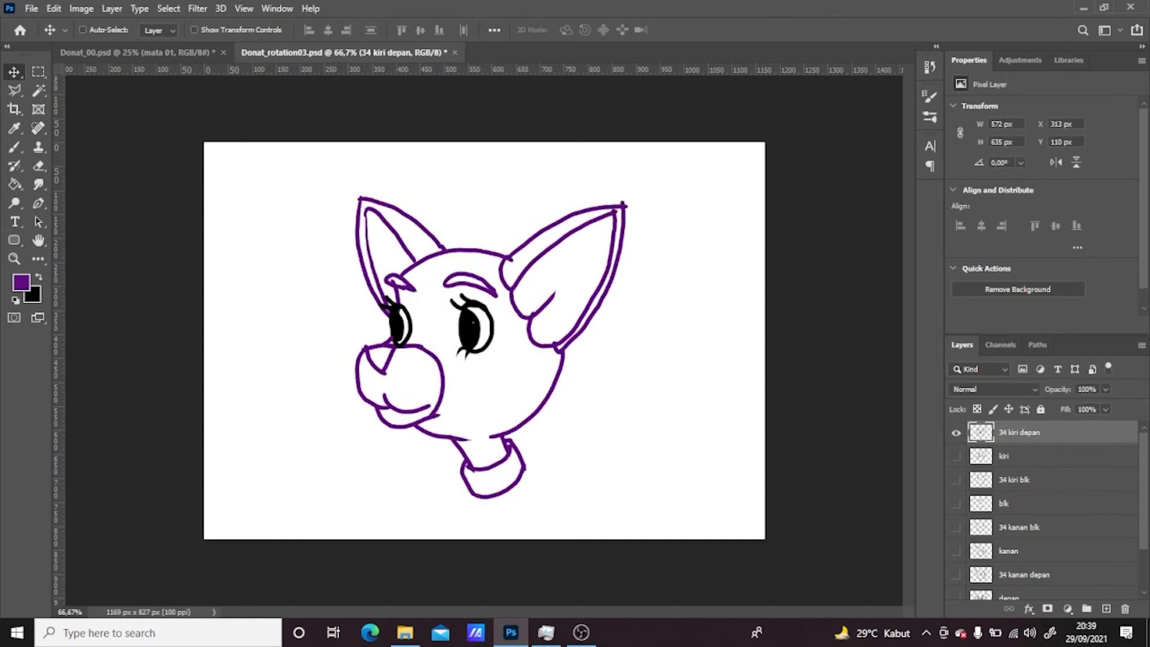
key(ctrl+s)
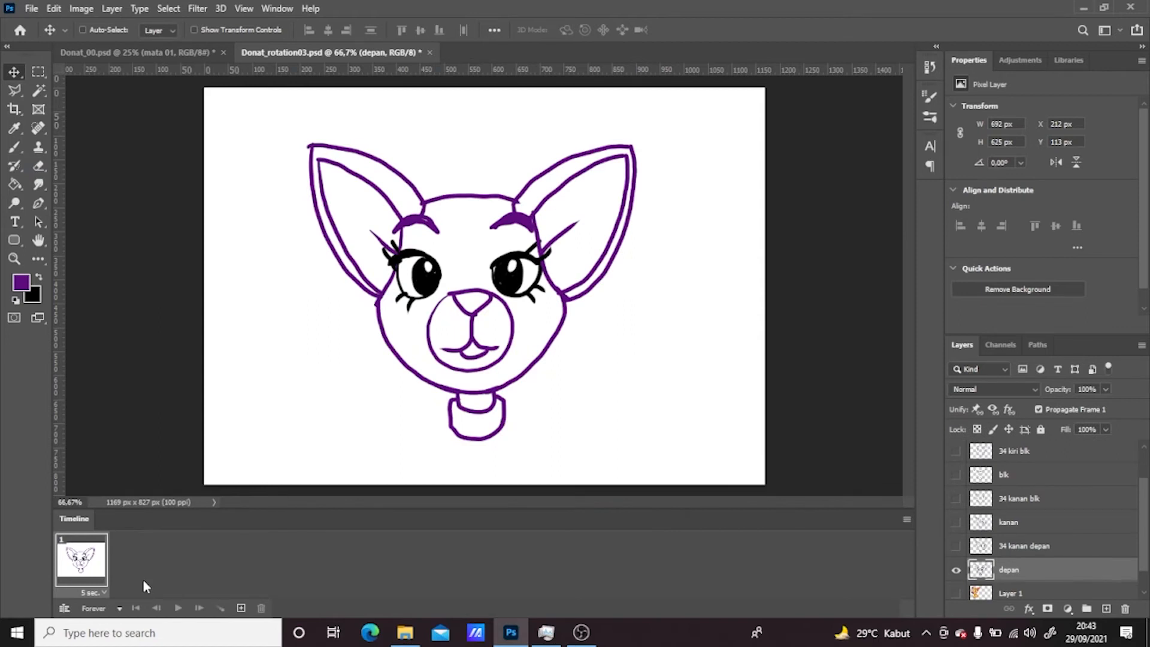
Set the first animation frame's delay to 0.2 seconds and duplicate it to make eight frames in total
click(100, 591)
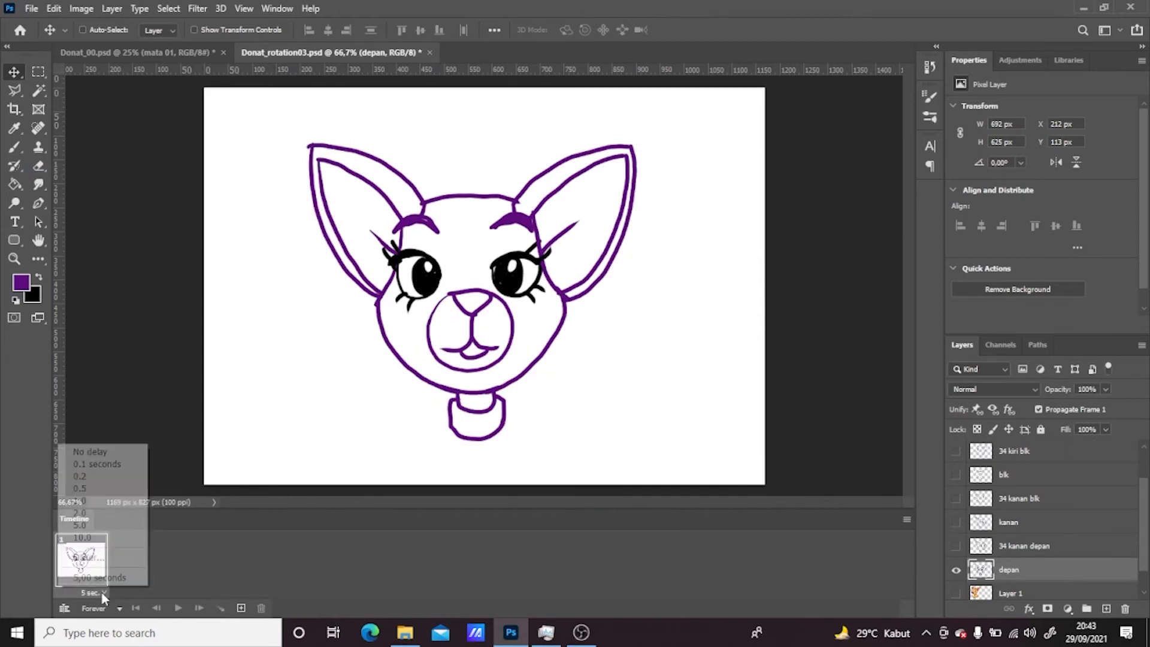
click(114, 476)
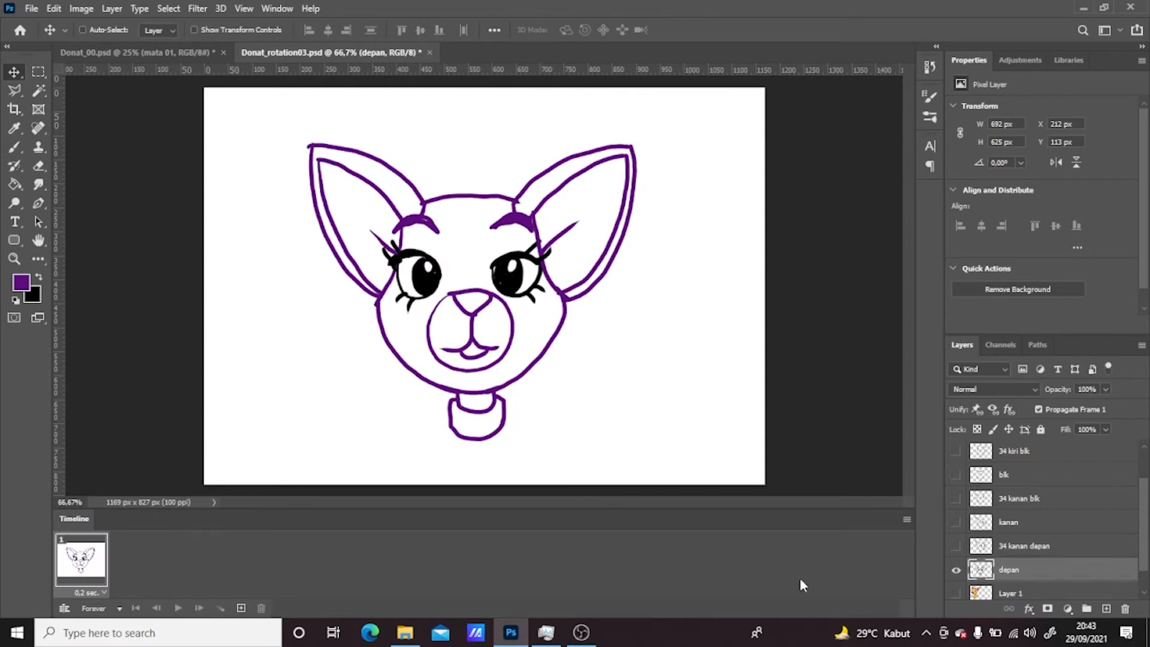
click(240, 608)
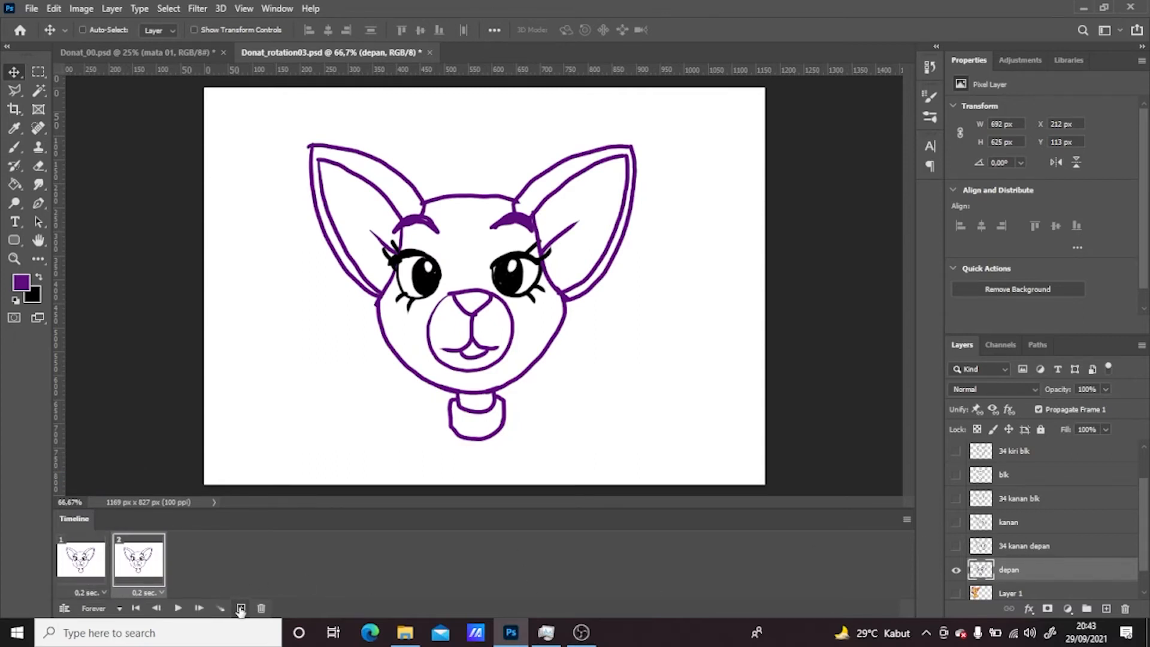
click(240, 608)
click(240, 609)
click(240, 608)
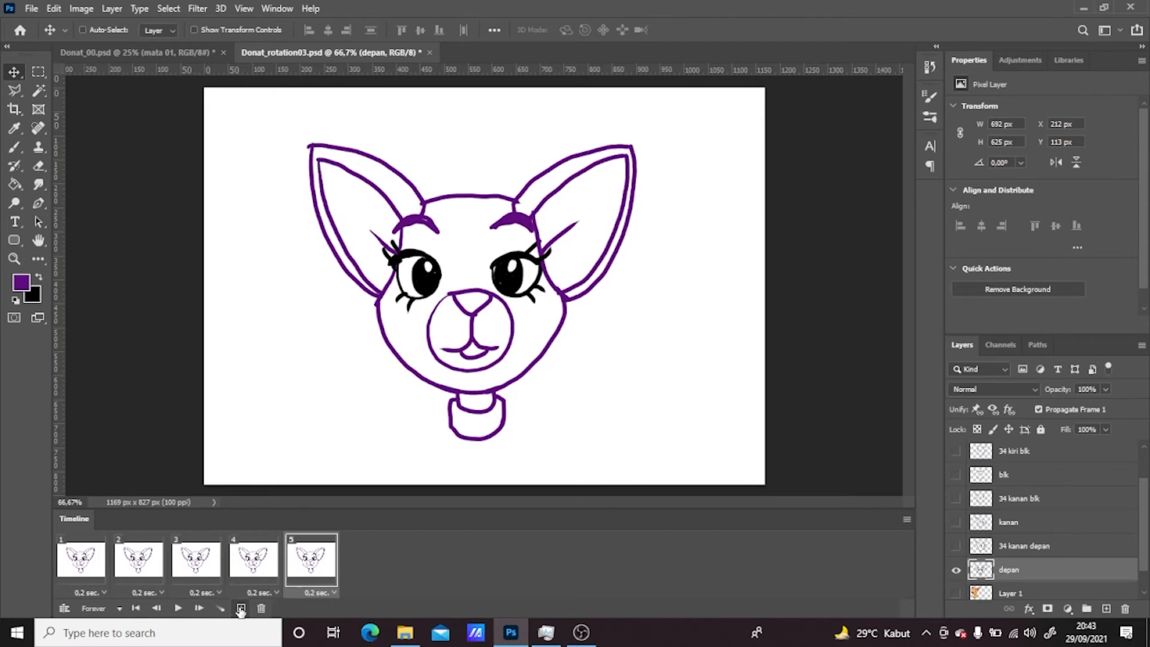
click(240, 608)
click(240, 608)
click(240, 609)
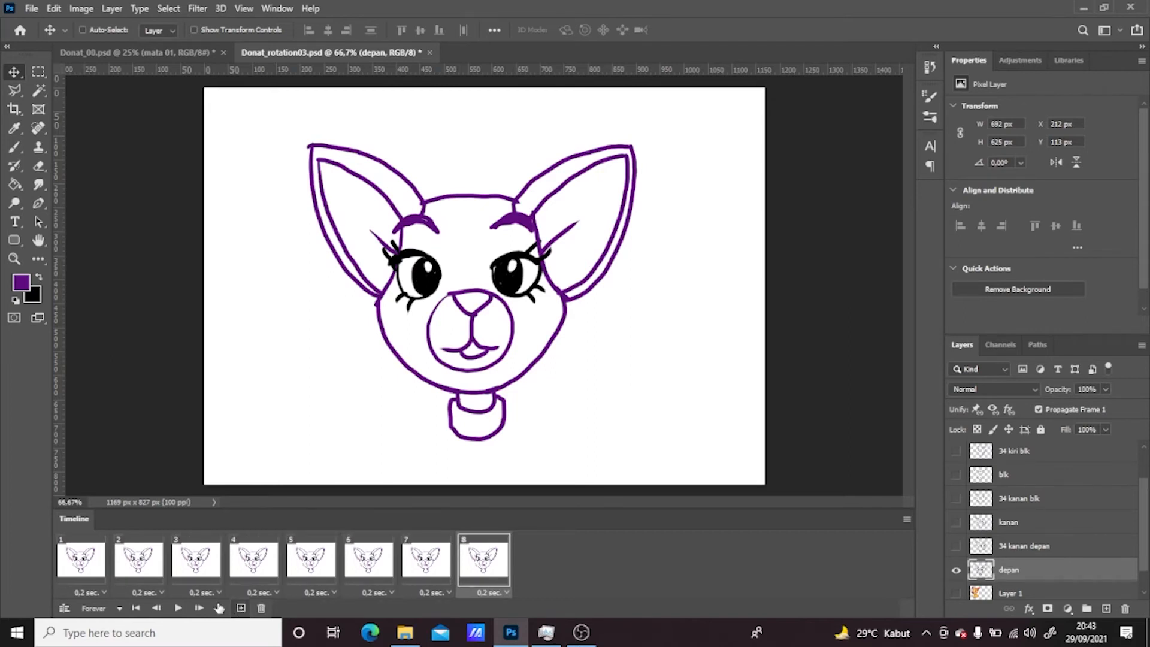
Replace the depan view with 34 kanan depan in frame 2 and with kanan in frame 3
click(127, 570)
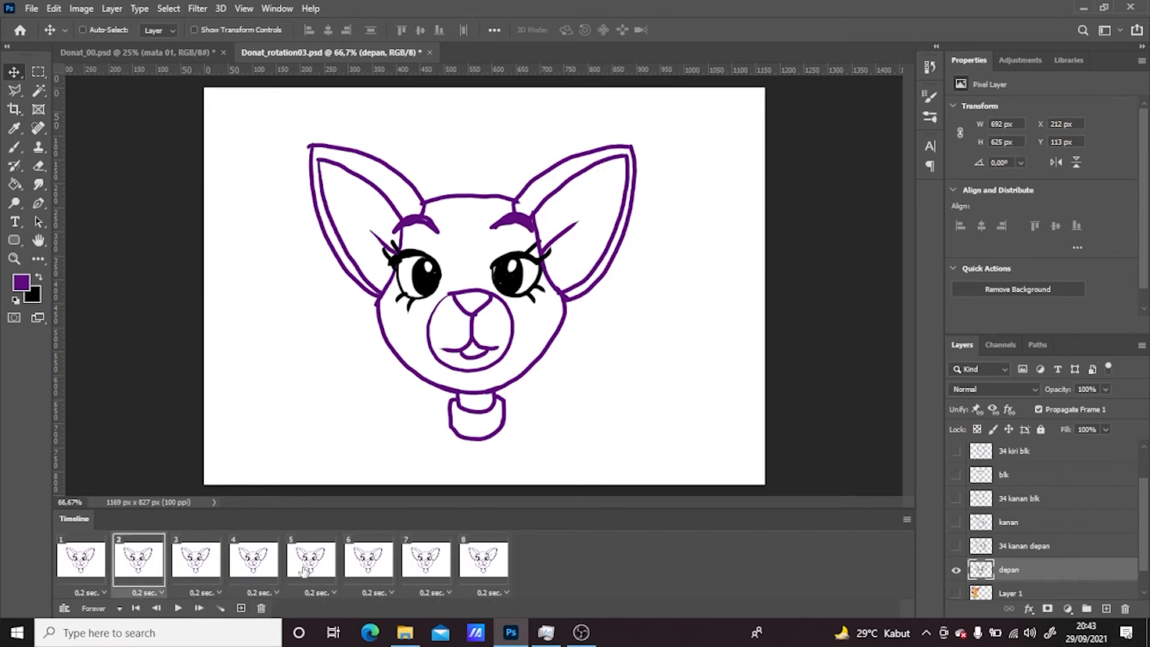
click(956, 545)
click(955, 570)
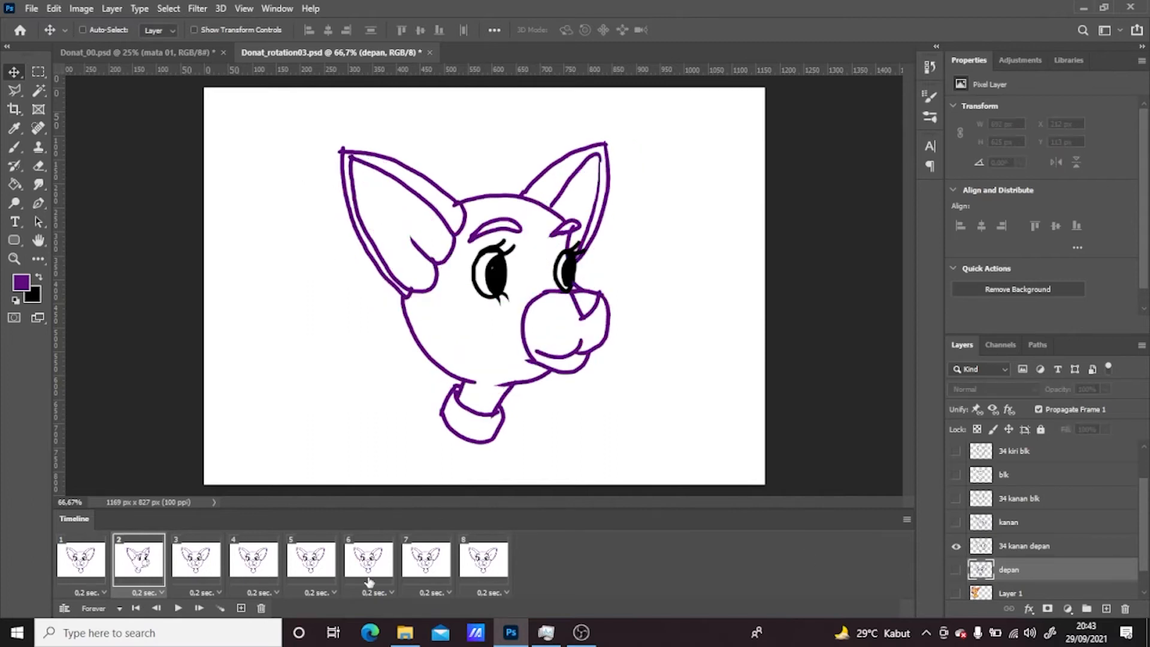
click(206, 570)
click(955, 521)
click(956, 570)
Replace the depan view with 34 kanan blk in frame 4 and with blk in frame 5
click(253, 560)
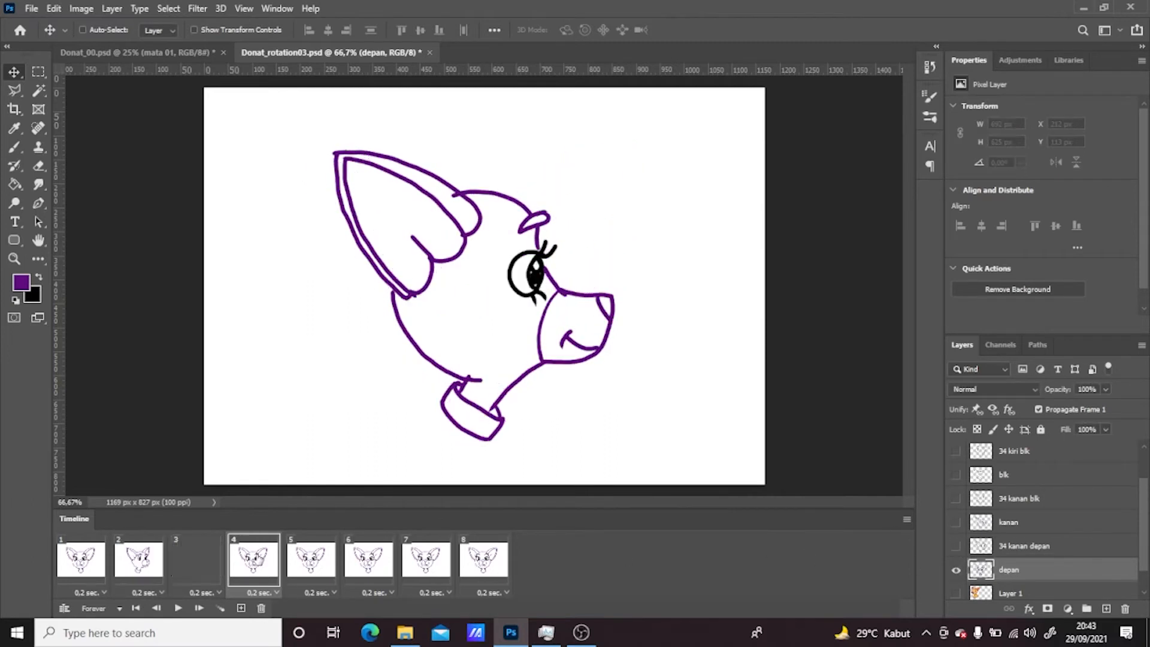
click(956, 569)
click(956, 498)
click(310, 560)
click(956, 569)
click(956, 475)
Replace the depan view with 34 kiri blk in frame 6 and with kiri in frame 7
click(359, 563)
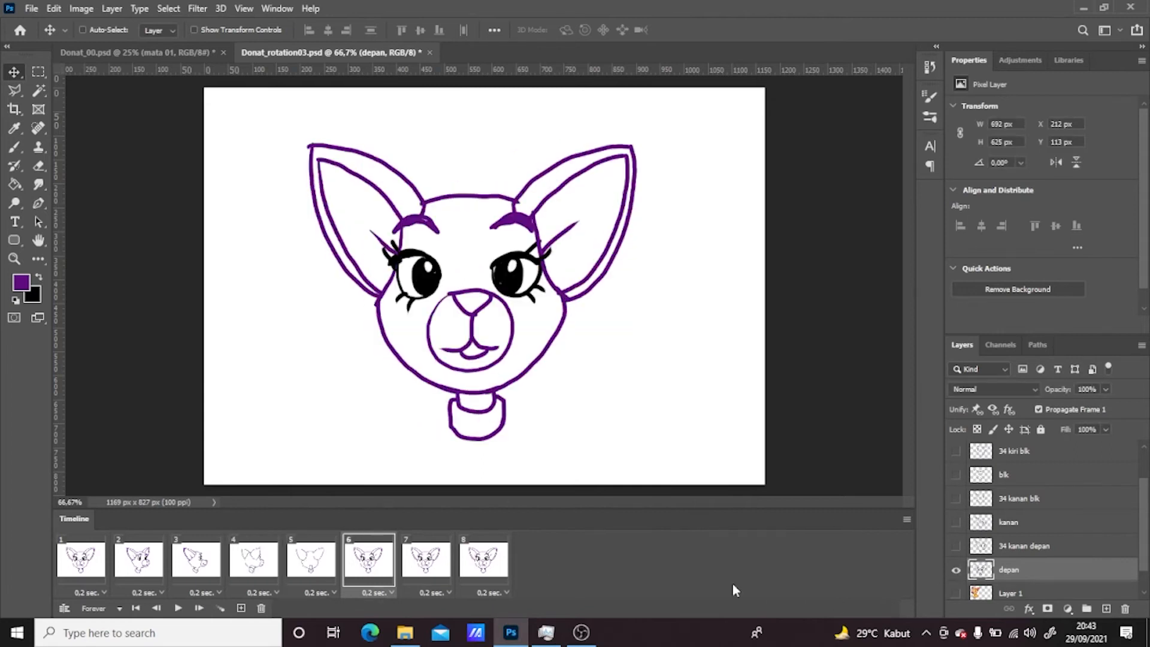
click(956, 570)
click(956, 450)
click(425, 560)
click(956, 569)
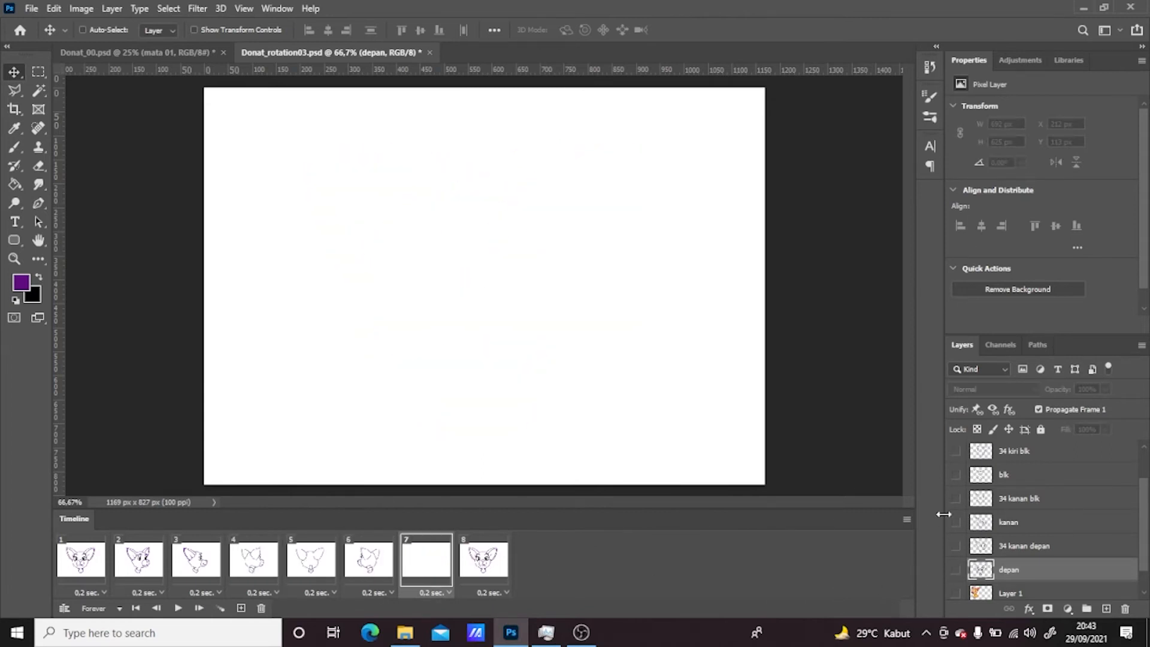
scroll(1018, 521, up, 2)
click(955, 475)
Hide depan and show 34 kiri depan in frame 8 of the animation
click(465, 560)
scroll(958, 590, down, 1)
click(955, 584)
scroll(949, 569, up, 1)
click(956, 451)
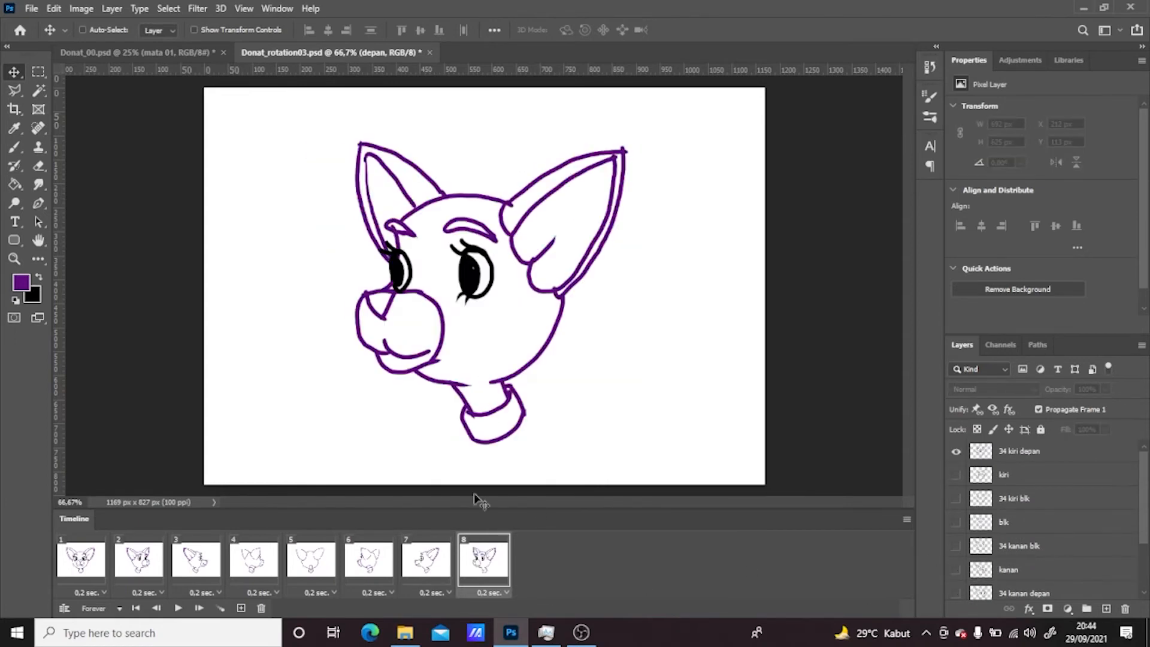
Review frames 1 to 8 one by one and play the head rotation animation
click(79, 571)
click(133, 572)
click(187, 573)
click(244, 572)
click(305, 569)
click(364, 562)
click(421, 568)
click(476, 567)
click(178, 609)
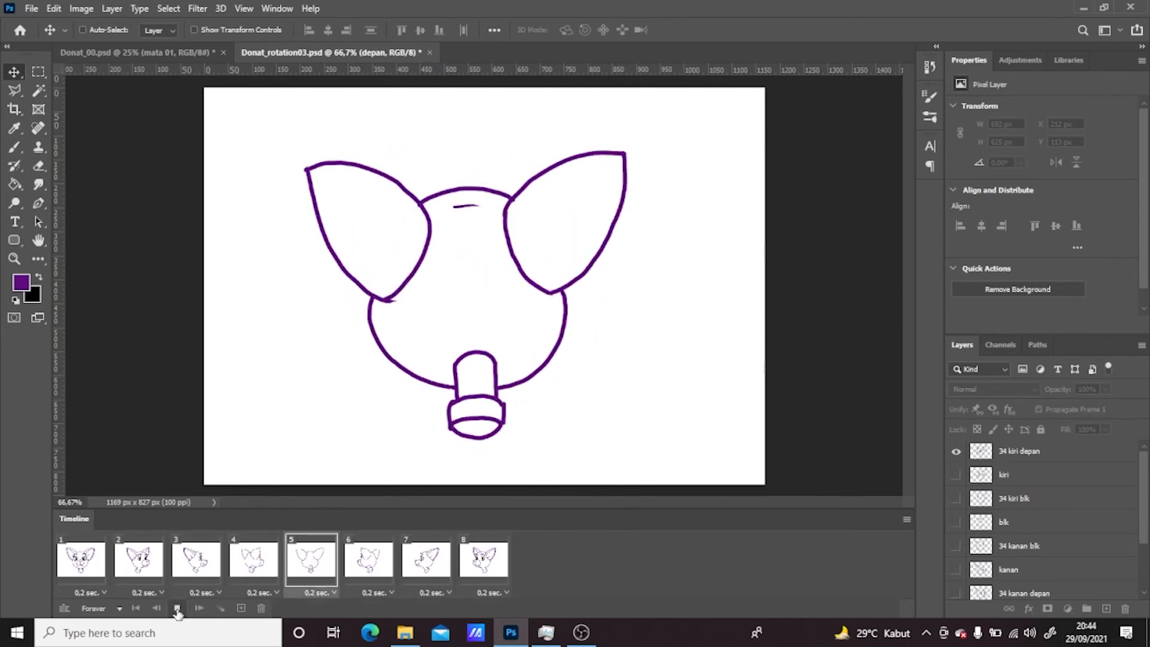
click(177, 608)
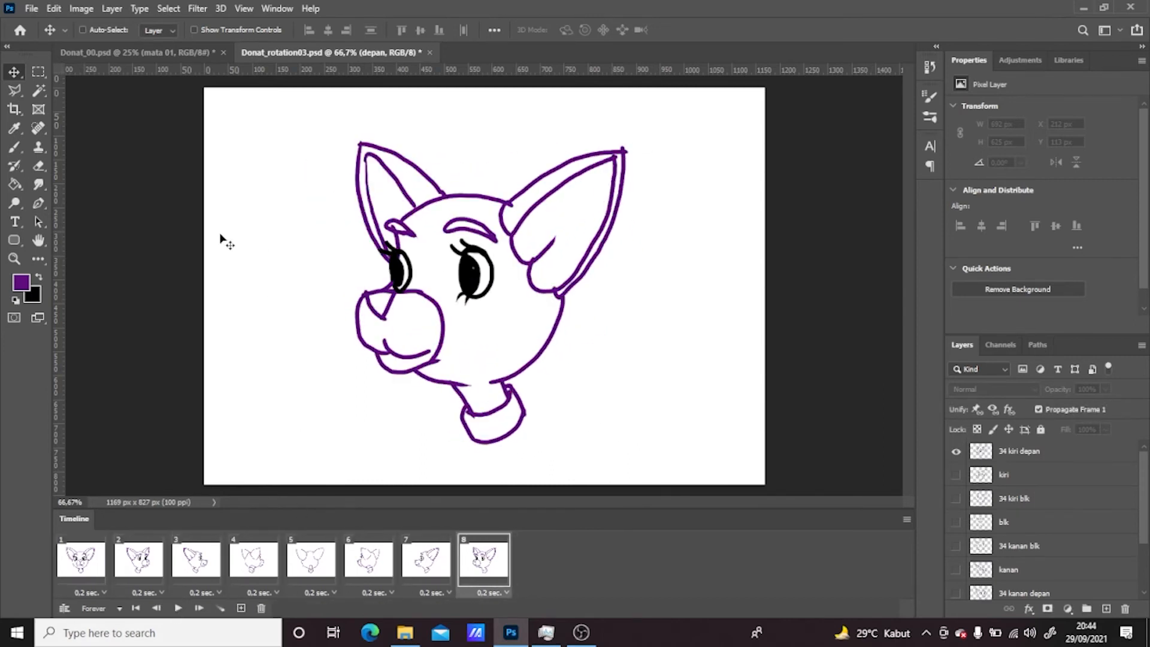
Save the animated document as a new PSD file named Donat_rotation04_anim
click(33, 8)
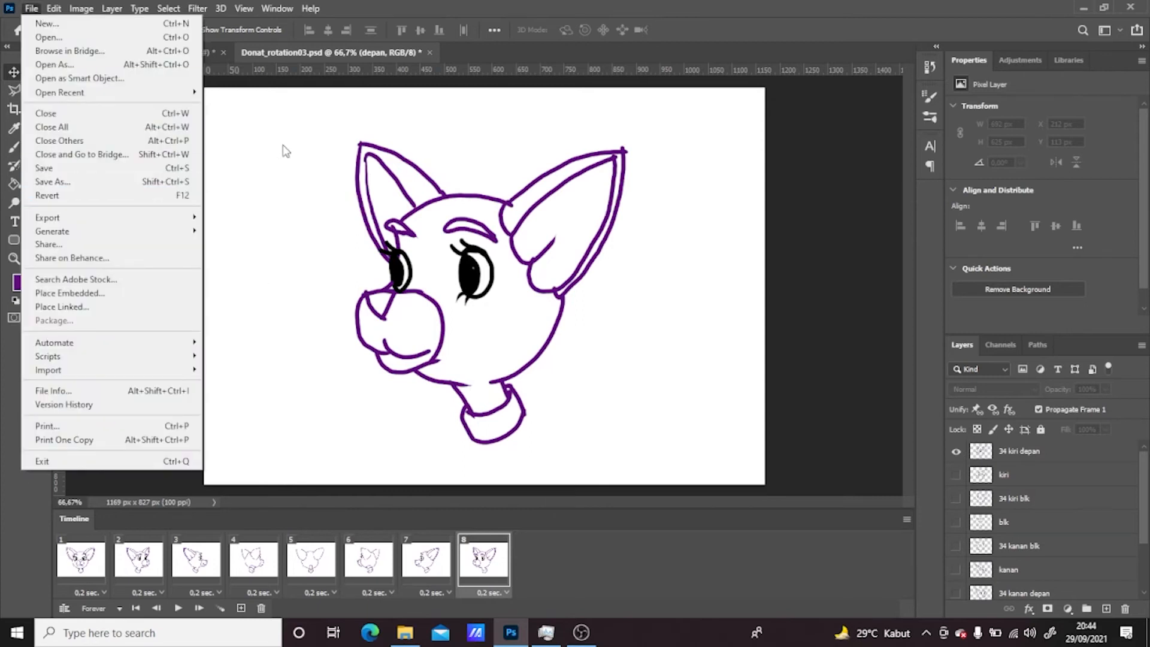
click(103, 170)
click(641, 425)
click(257, 271)
key(BackSpace)
text(4_a)
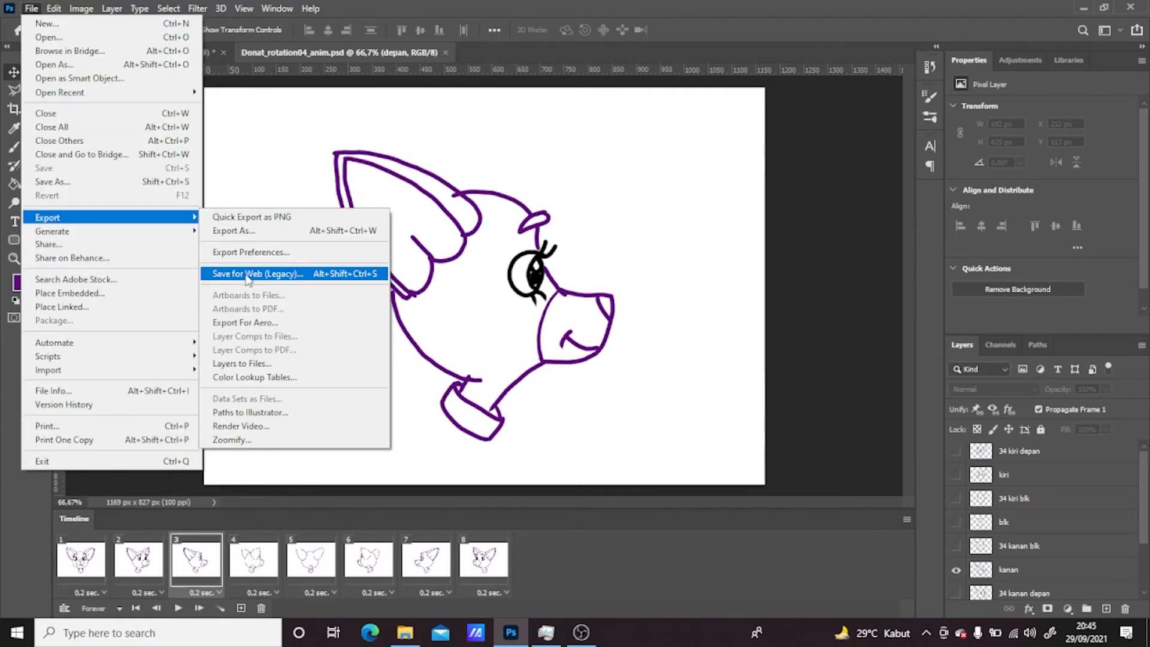
Set up a Save for Web export as a 16-color GIF, with the preview fitted in view
click(244, 273)
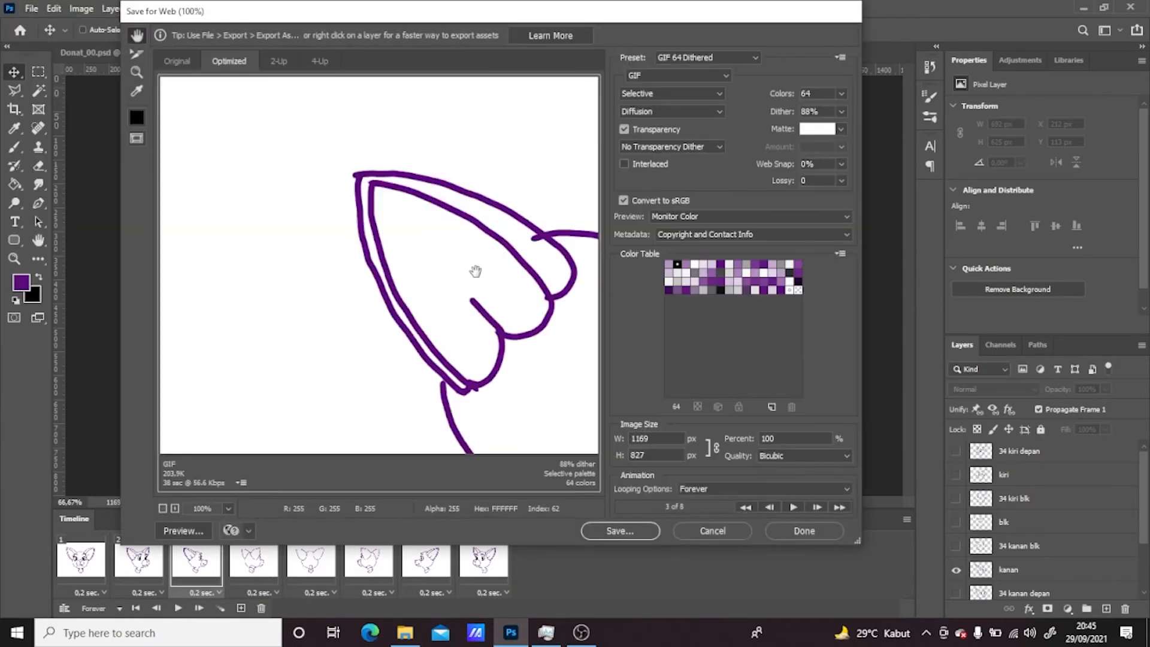
click(227, 508)
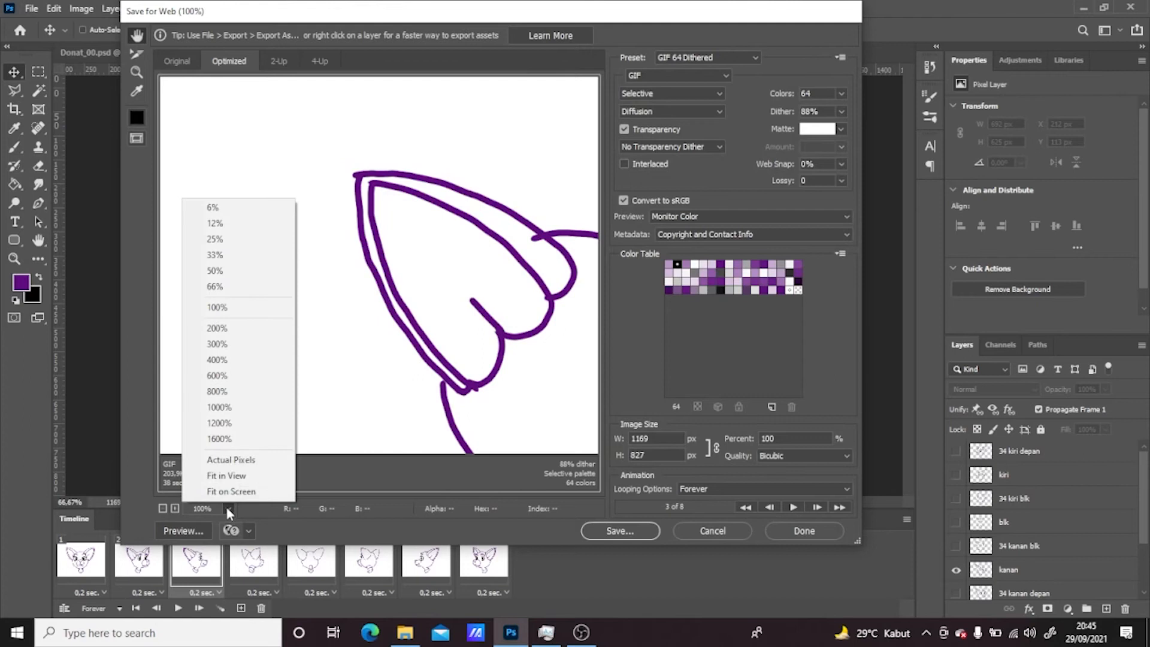
click(232, 474)
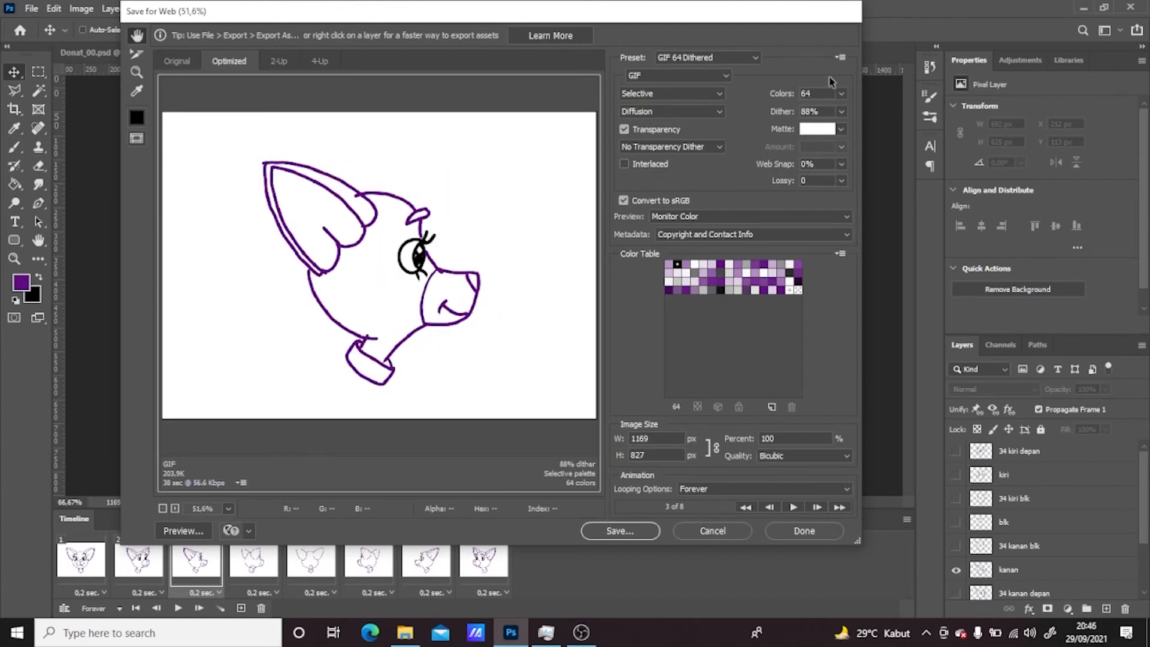
click(841, 94)
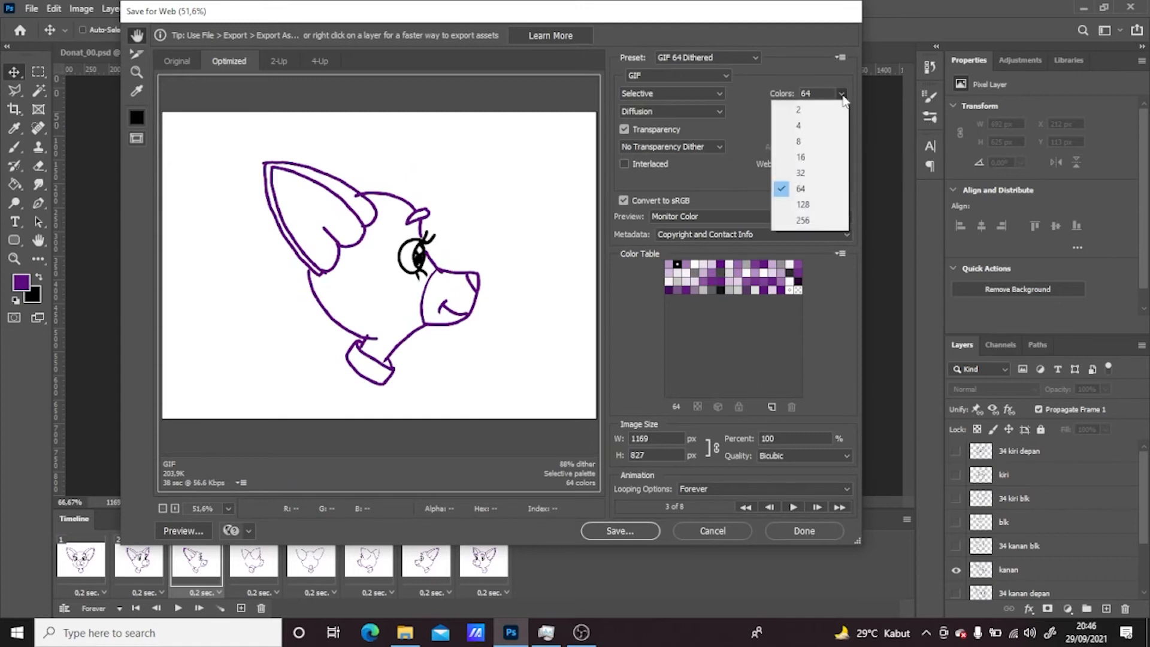
click(830, 162)
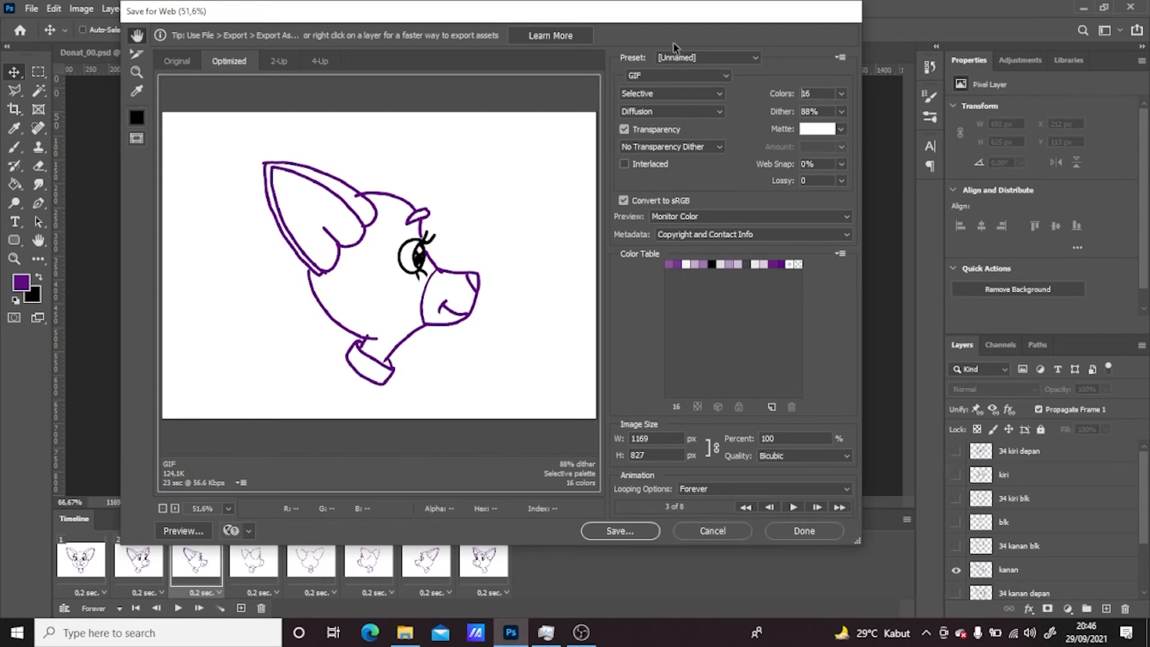
click(727, 77)
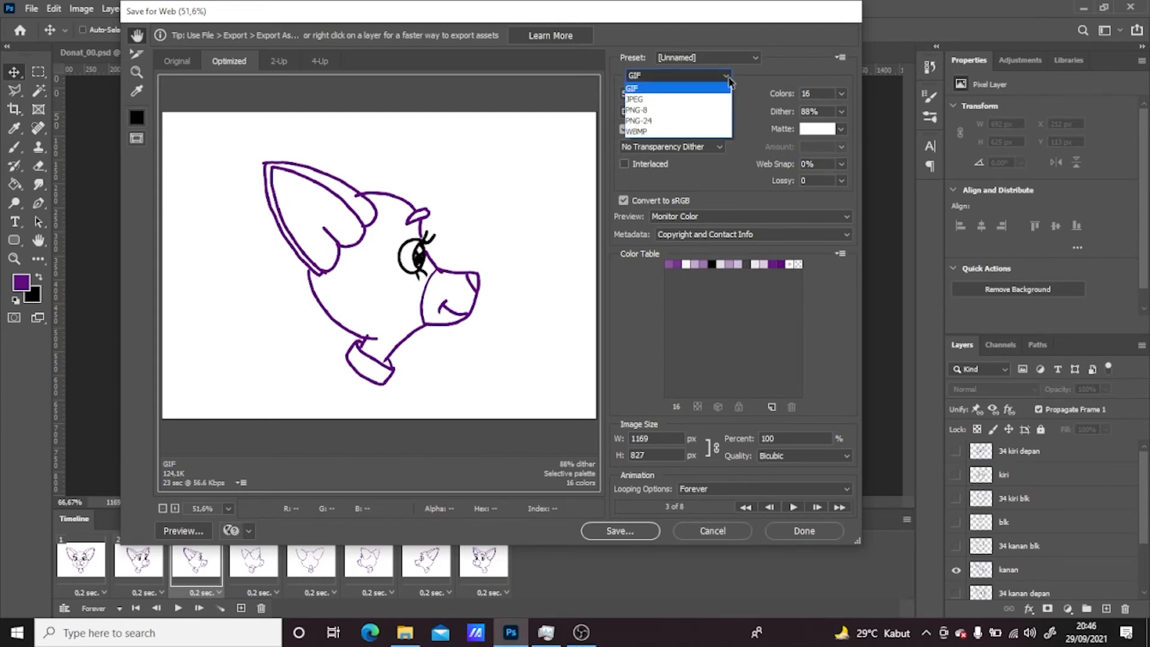
click(744, 87)
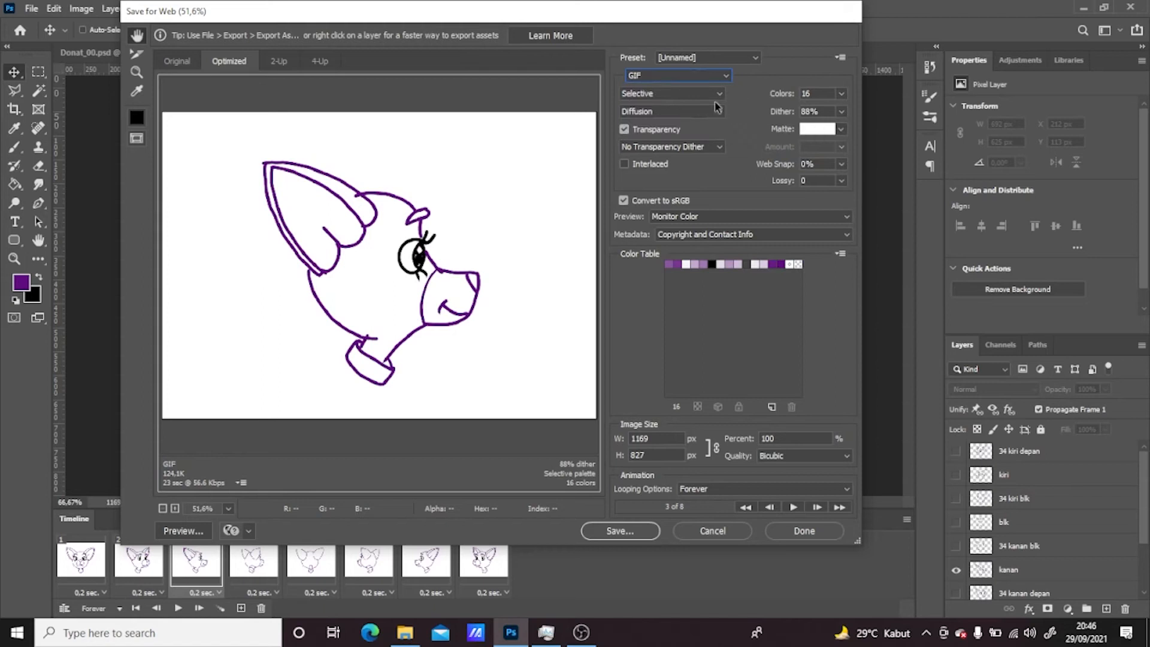
click(755, 57)
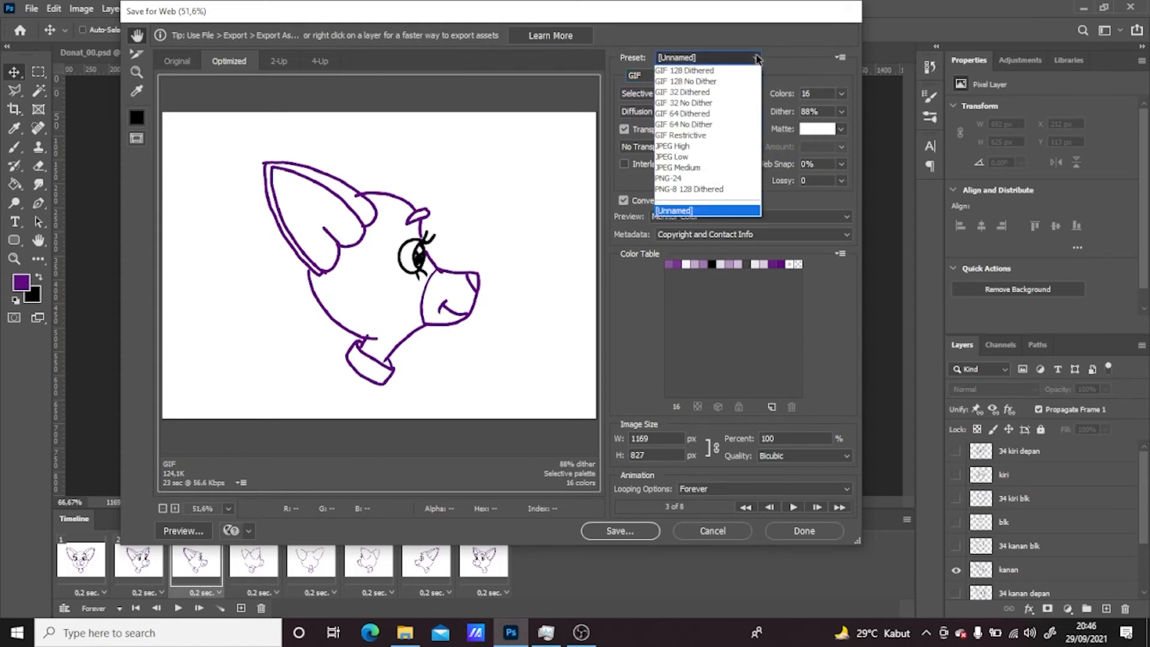
click(777, 61)
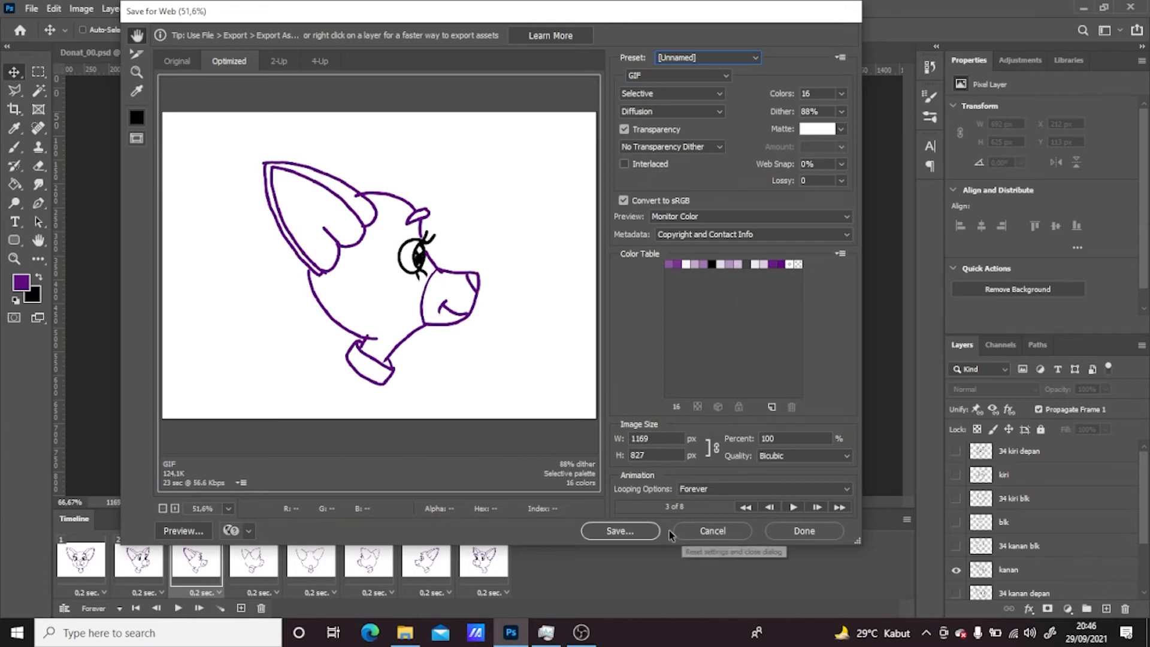
Play the export preview of the animation and save the GIF as Donat_rotation04_anim in the char_sheet01 folder
click(793, 509)
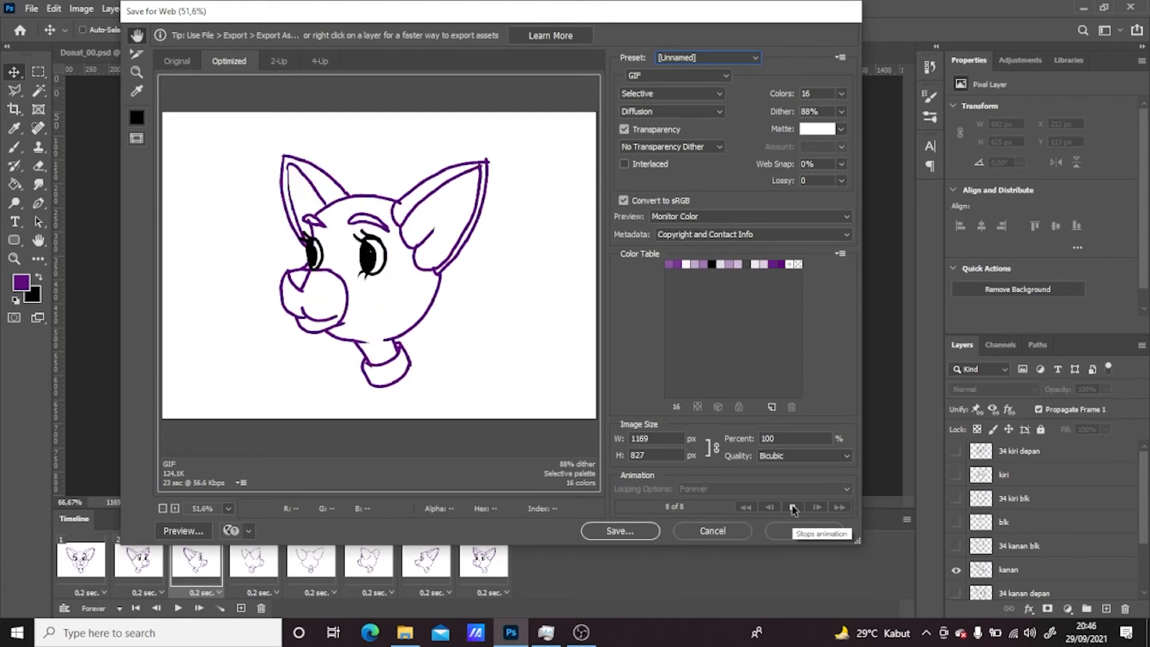
click(793, 508)
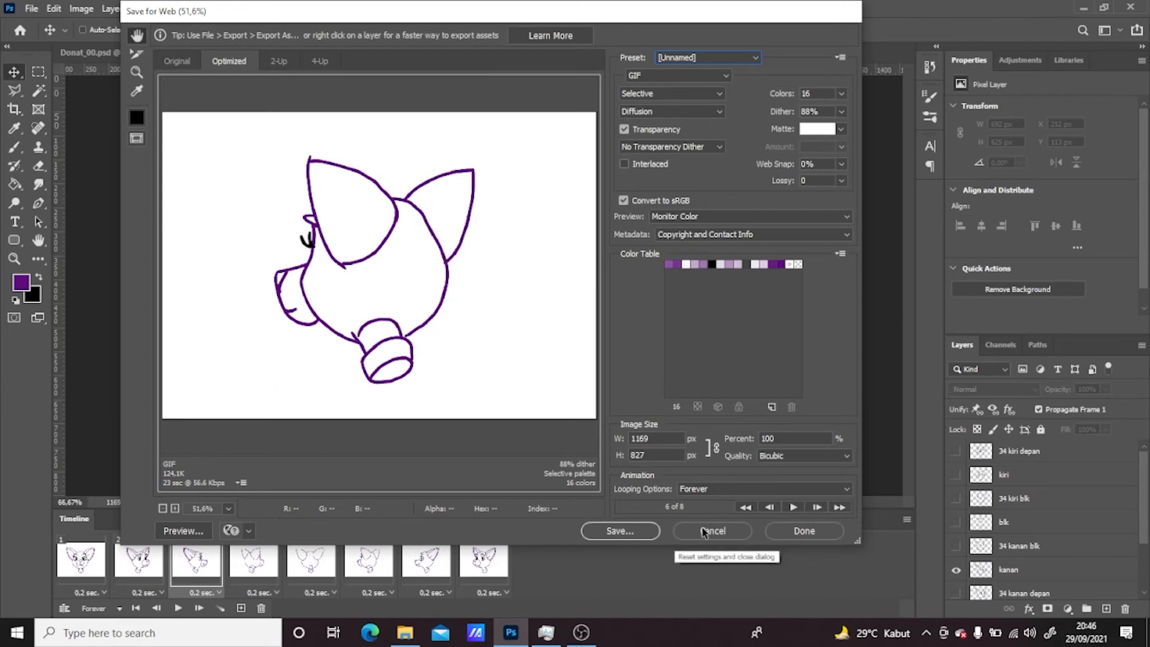
click(641, 531)
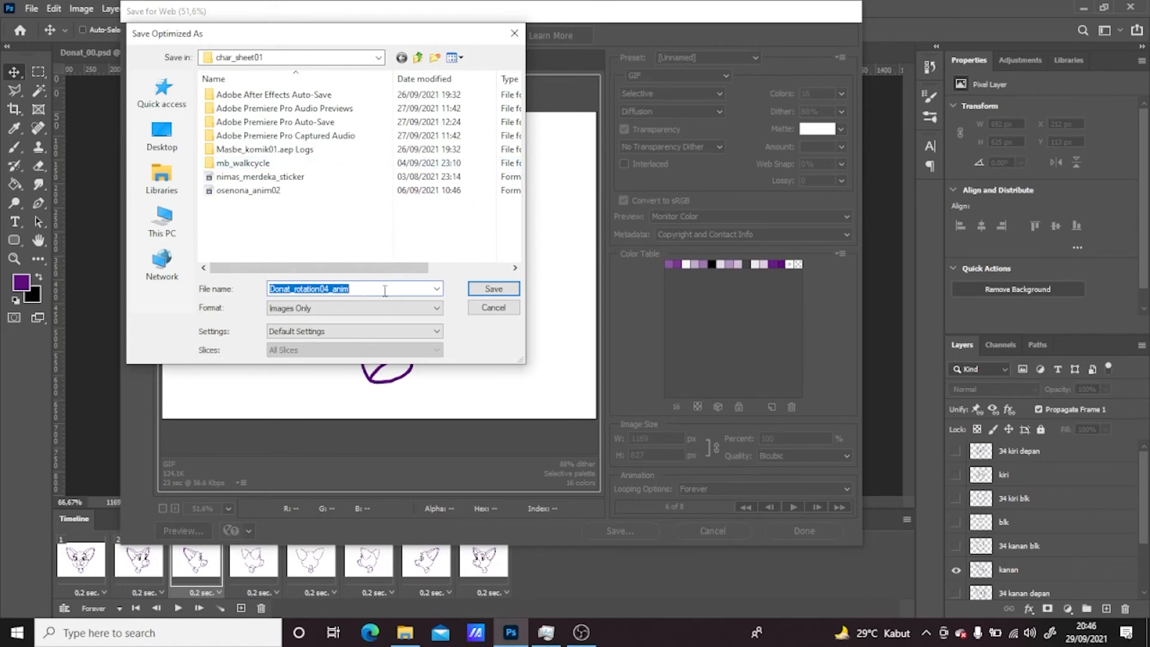
click(493, 289)
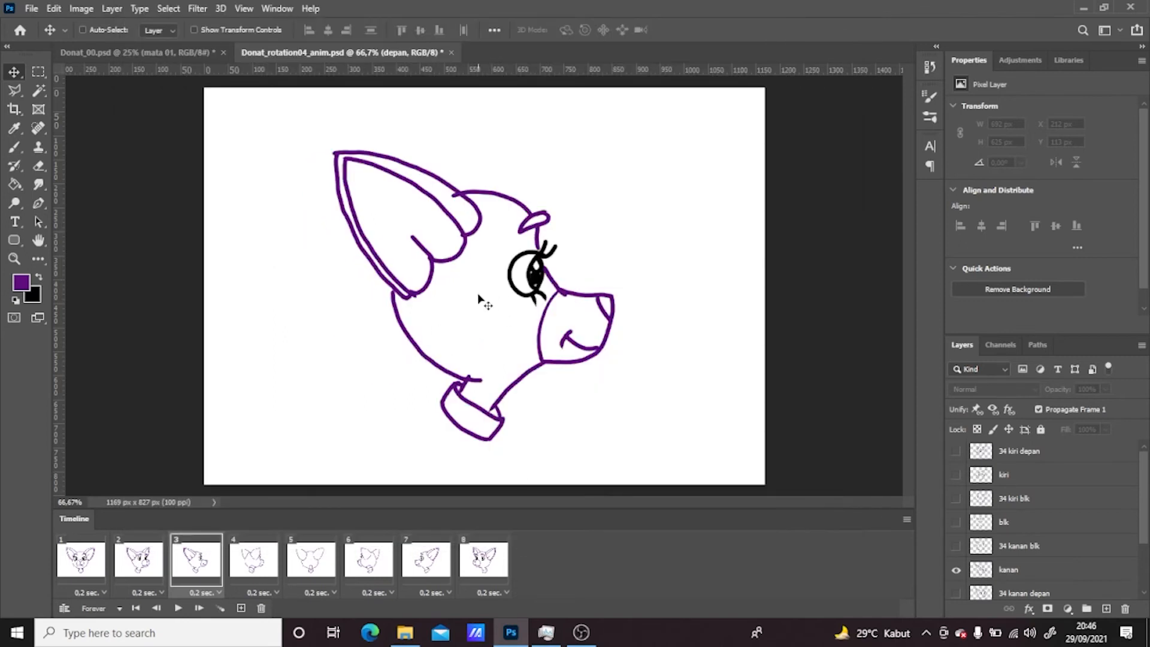
Open the Donat_rotation04_anim GIF from the char_sheet01 folder in Internet Explorer, watch its loop, and close the browser
click(404, 636)
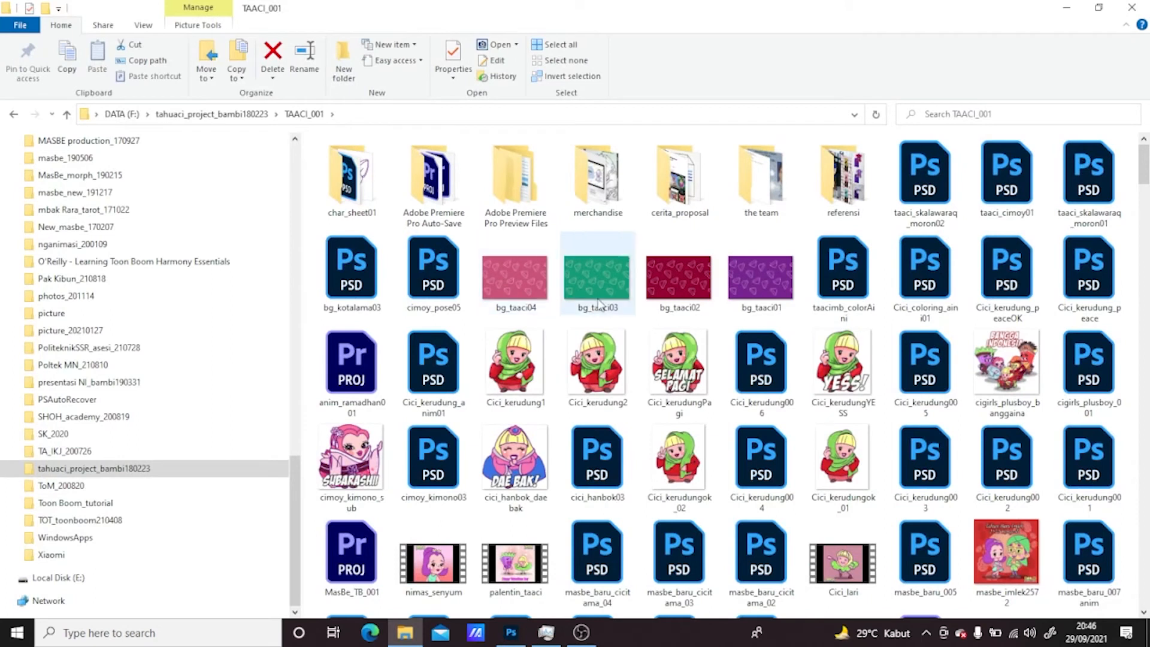
double_click(352, 201)
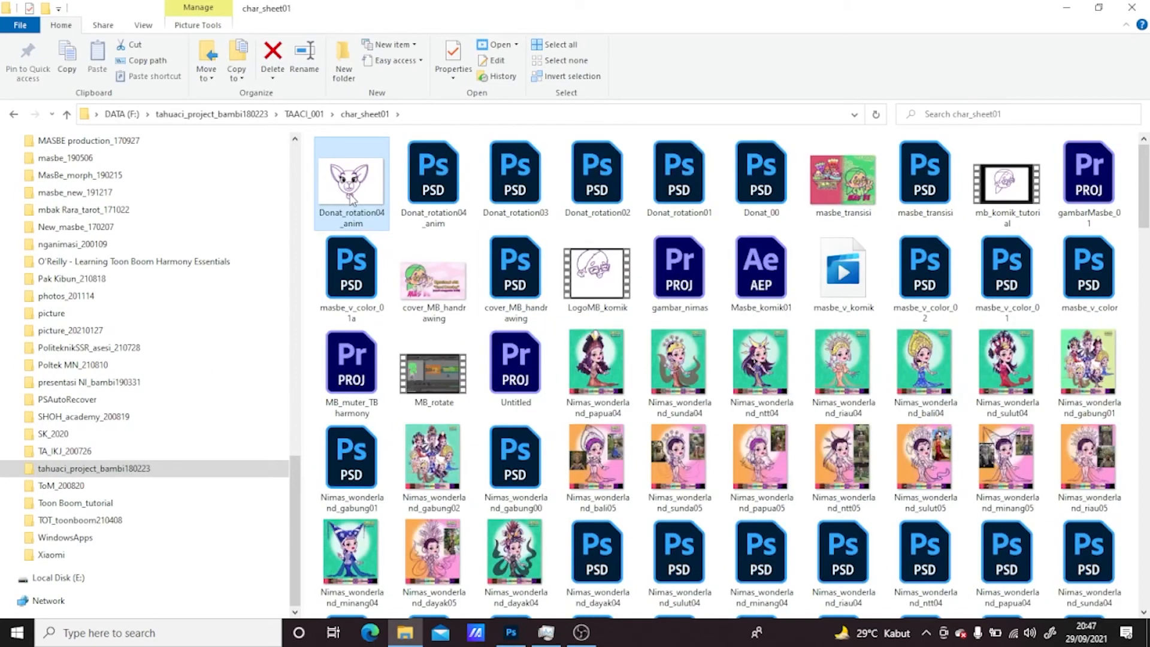
right_click(352, 201)
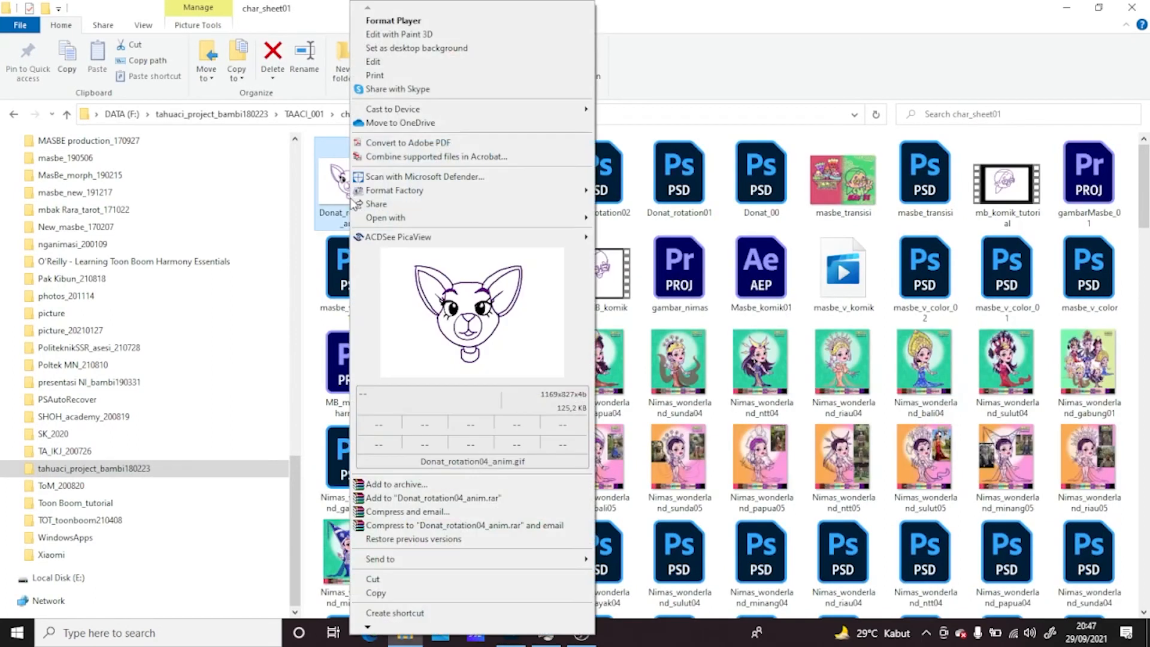
mouse_move(384, 218)
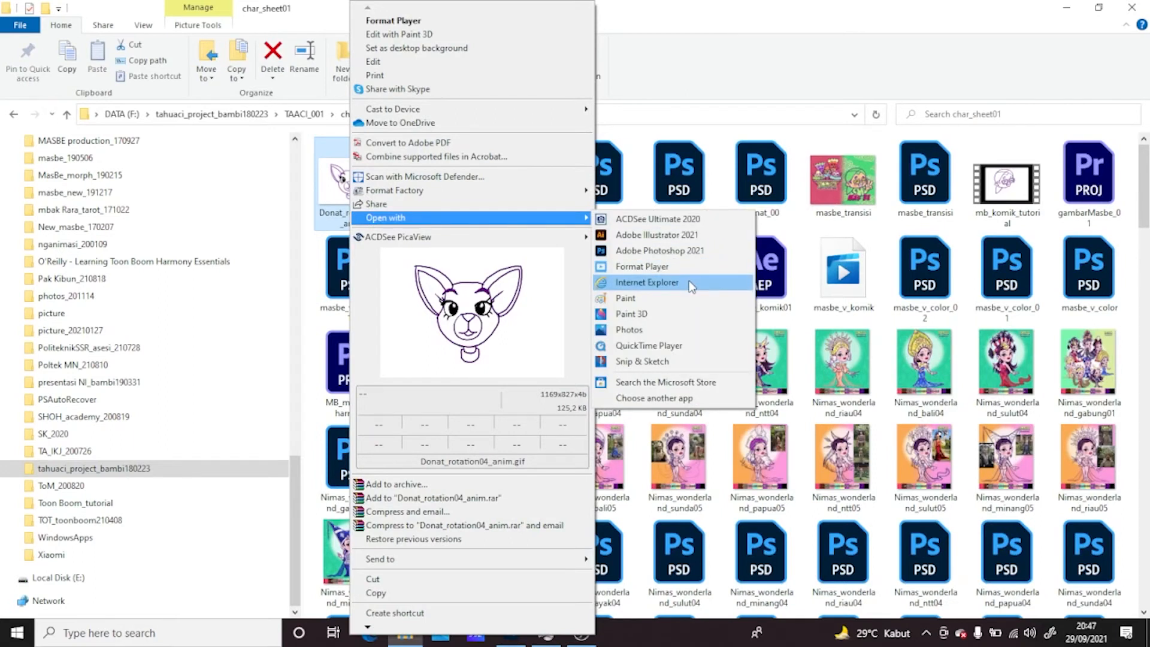
click(647, 282)
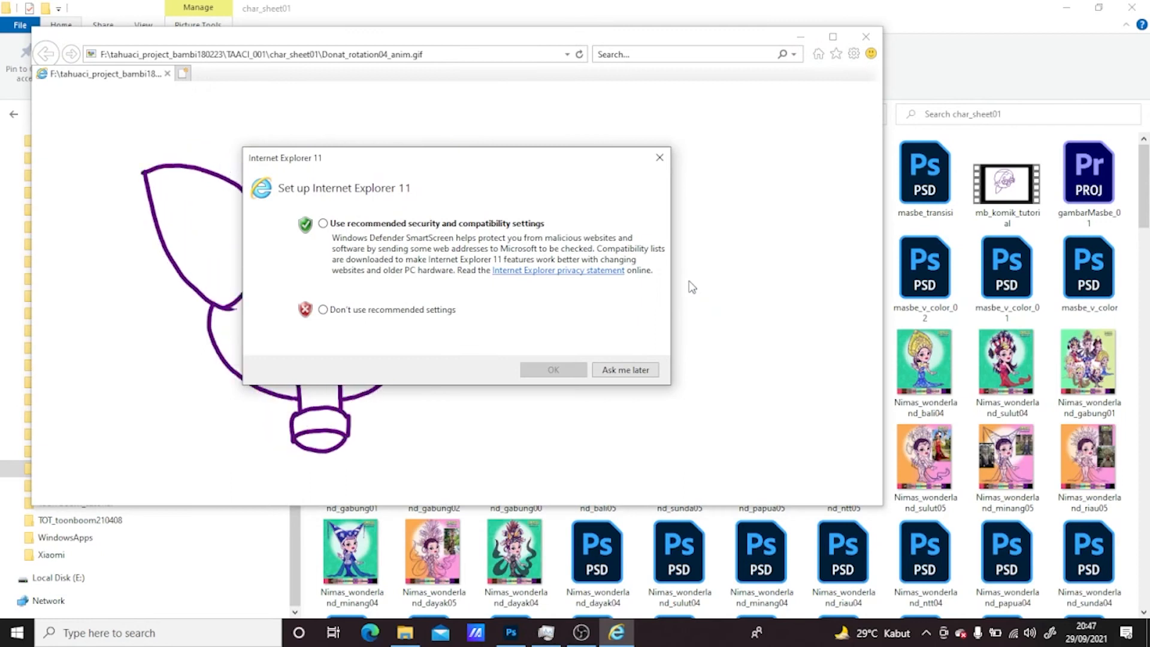
click(625, 370)
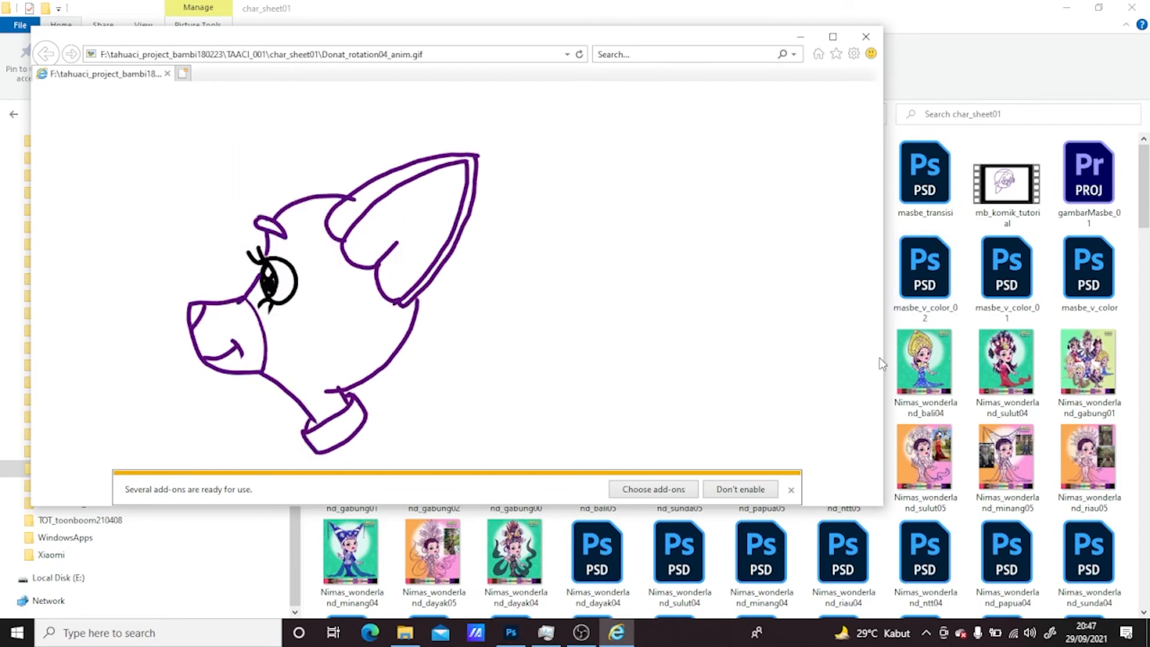
click(740, 490)
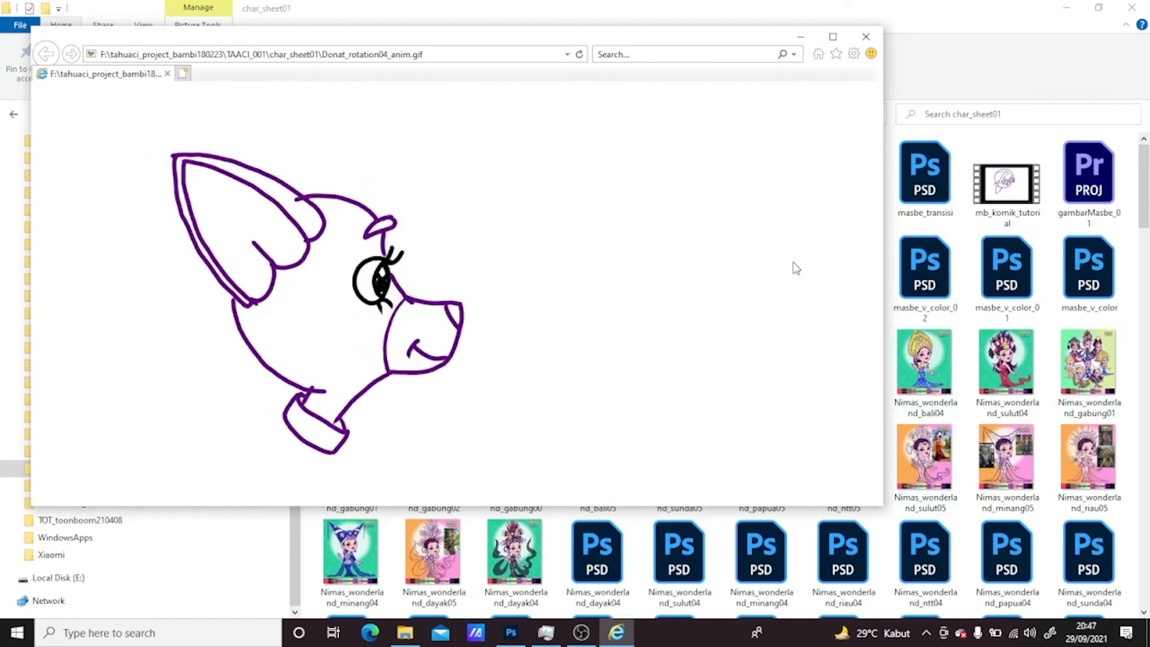
click(866, 37)
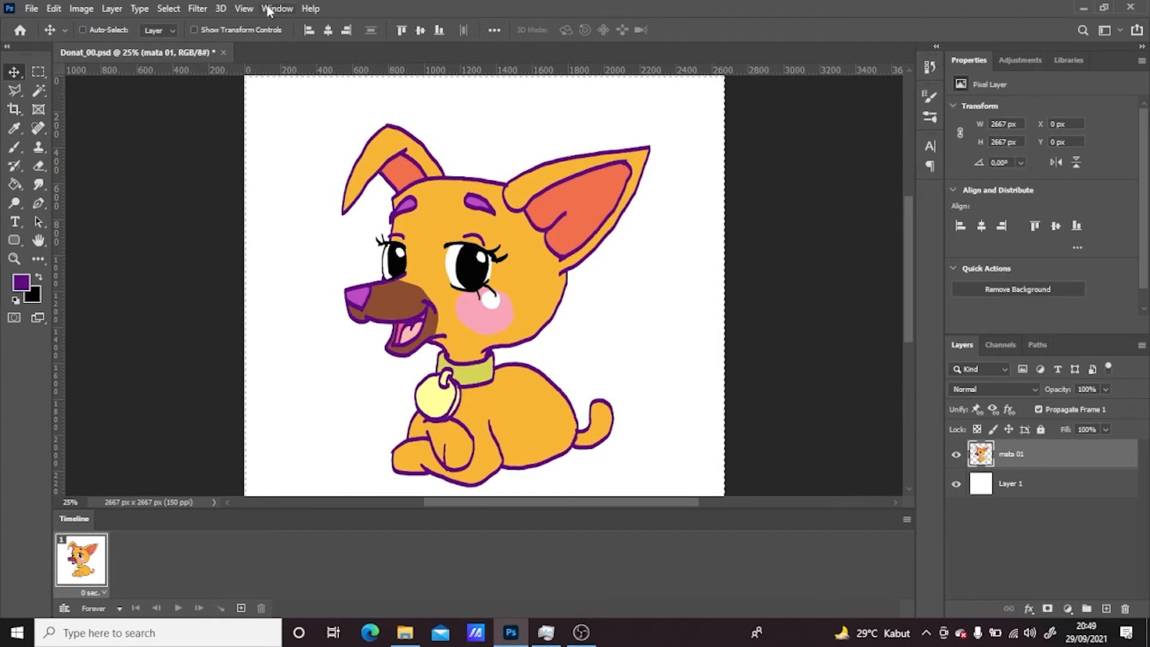
Hide the Timeline in Photoshop and open the recent file Donat_rotation03.psd
click(277, 8)
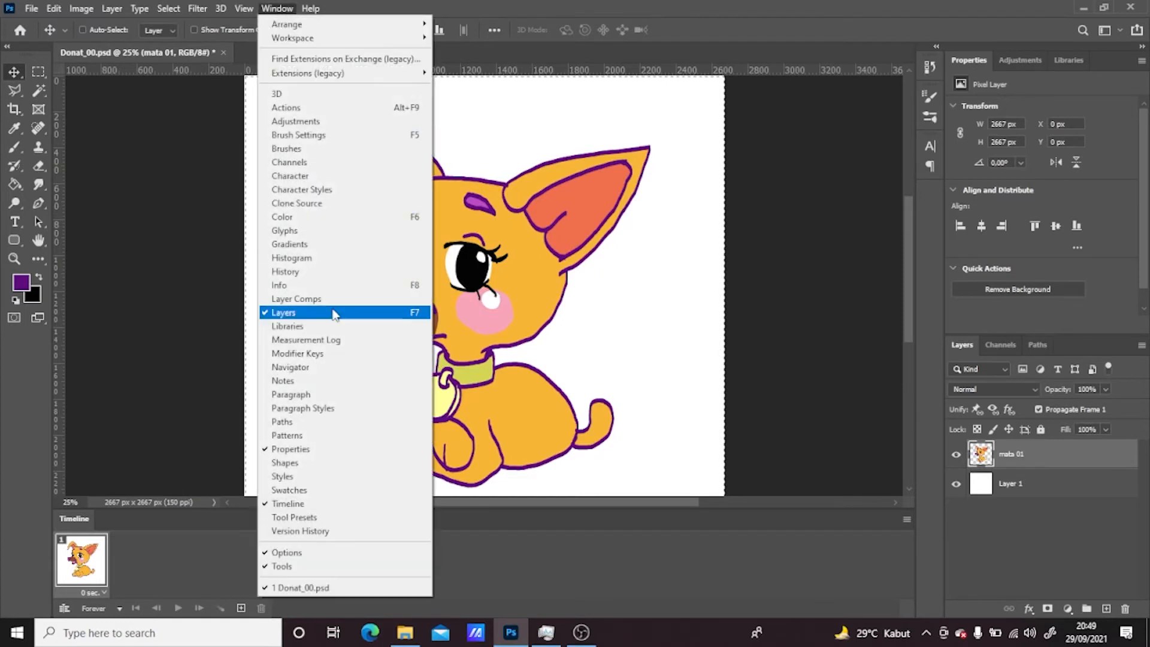
click(297, 503)
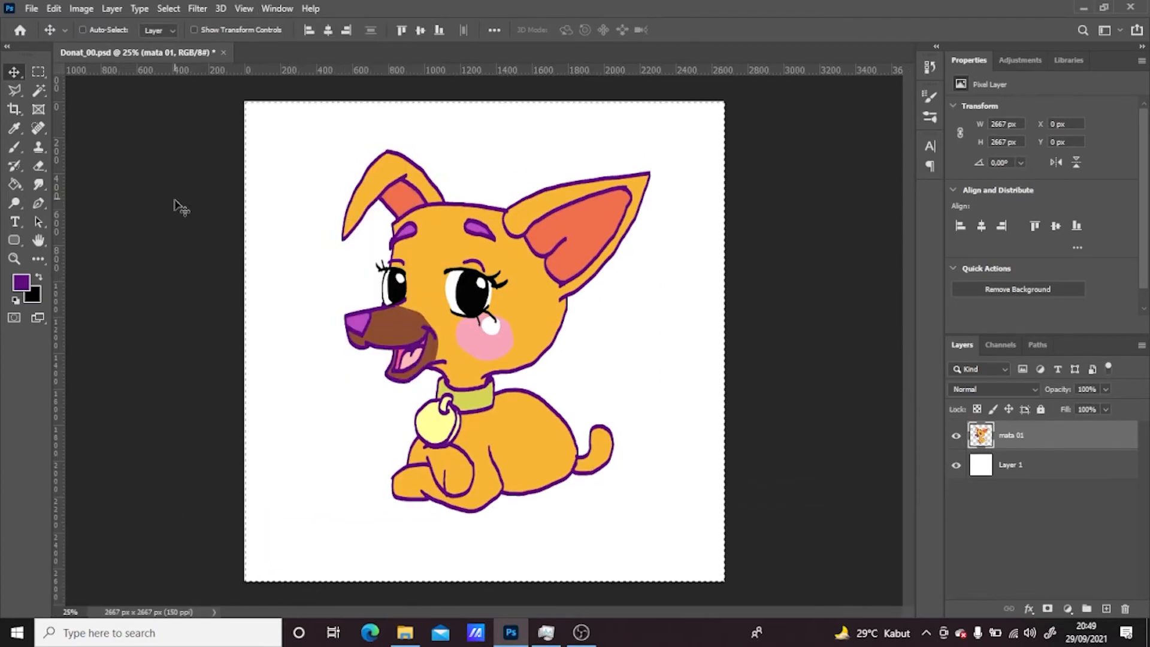
click(31, 9)
mouse_move(103, 93)
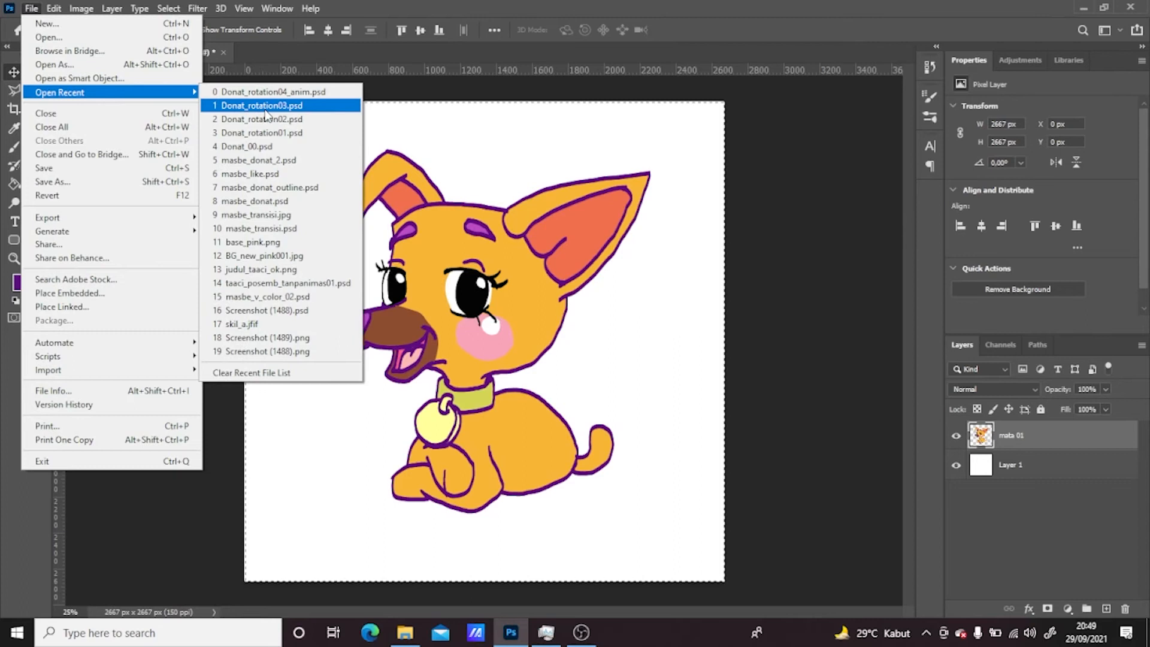
click(263, 106)
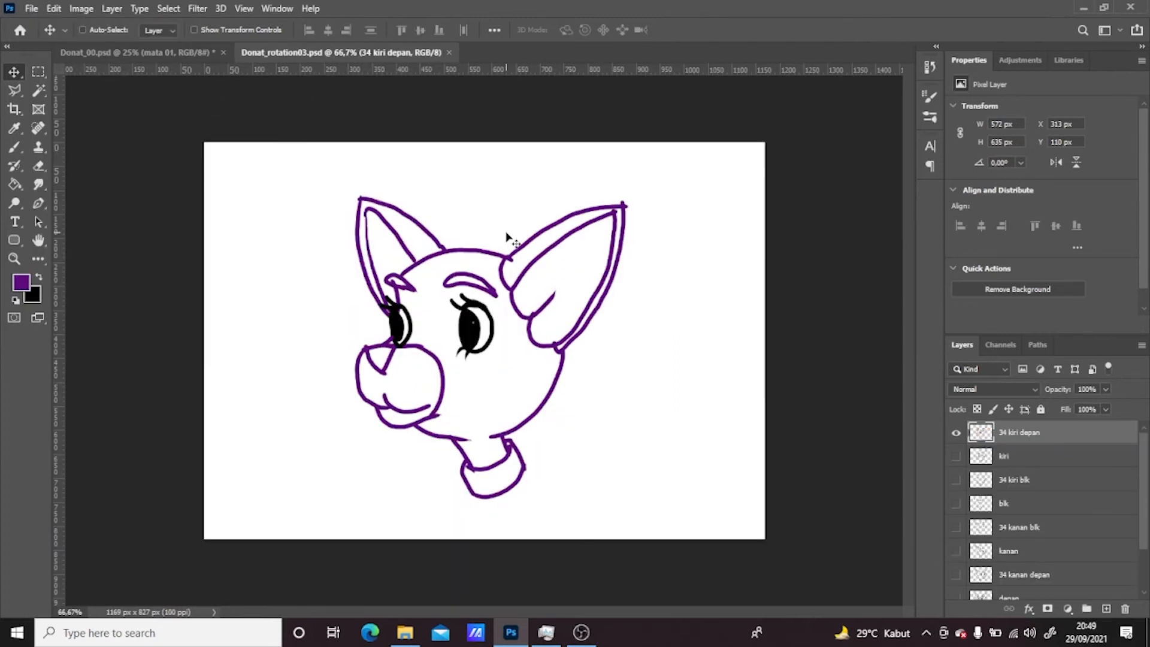
Paint white highlights in the pupils of the 34 kiri depan head view with the Brush tool
key(d)
key(x)
key(b)
click(469, 317)
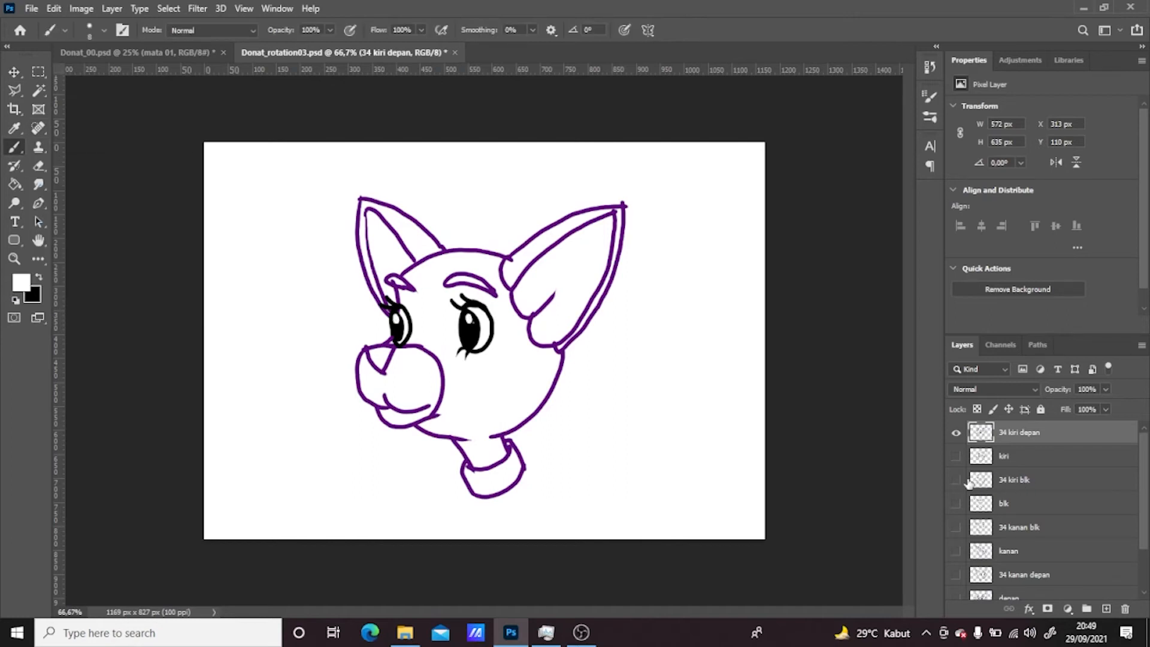
Show the 34 kanan depan head view in place of 34 kiri depan and paint white highlights in its pupils
click(957, 432)
click(956, 527)
click(956, 527)
click(956, 575)
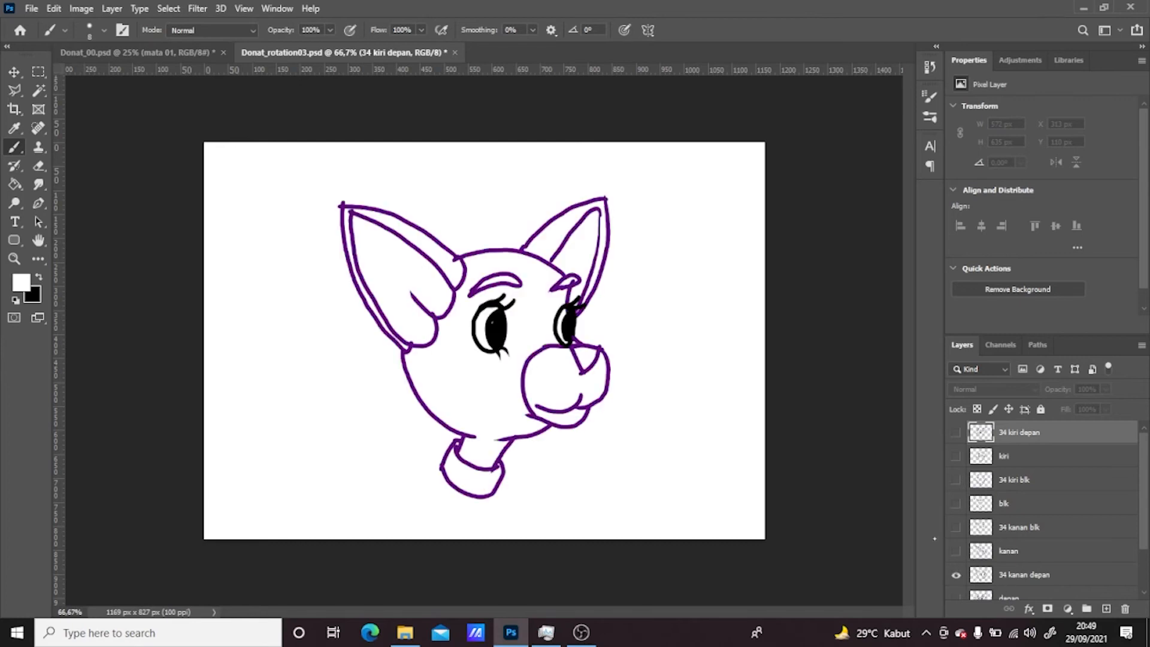
click(1011, 576)
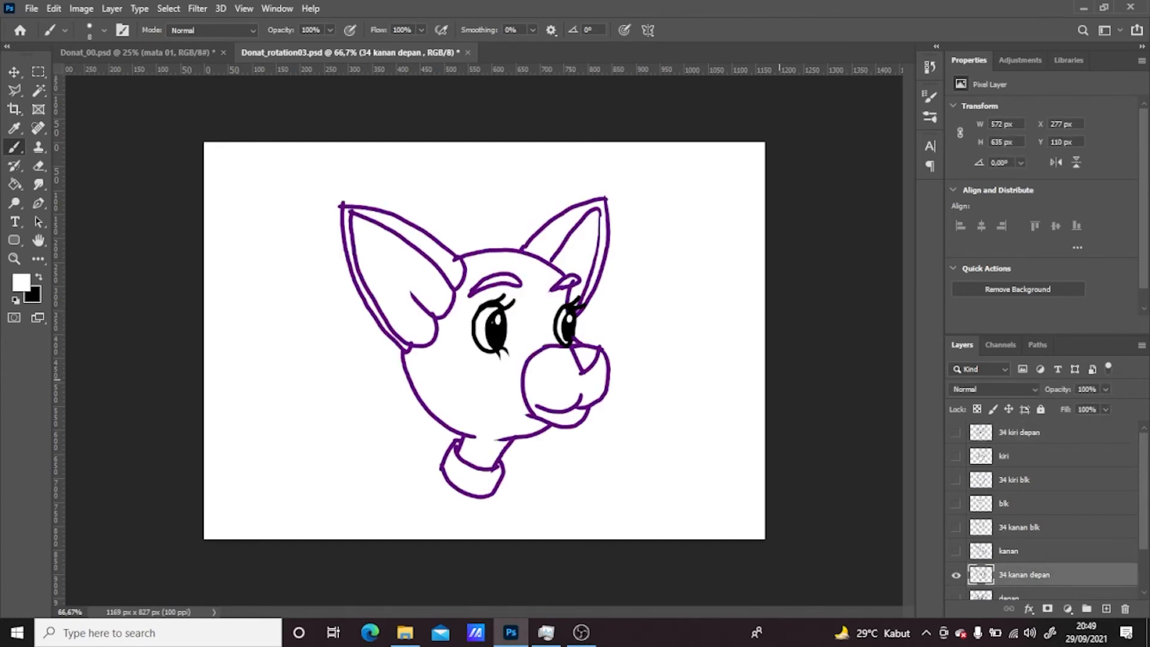
Switch to the depan head view and sample the fur orange from the coloured reference dog on Layer 1 as the foreground colour
scroll(1108, 538, down, 3)
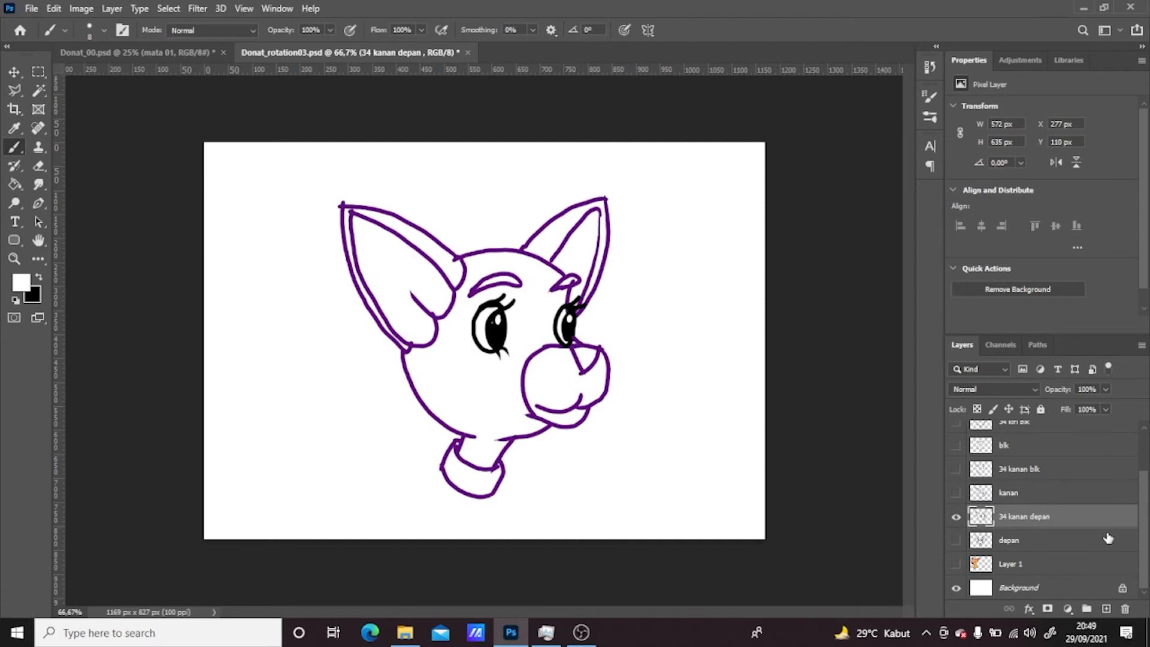
click(956, 517)
click(957, 541)
click(1024, 566)
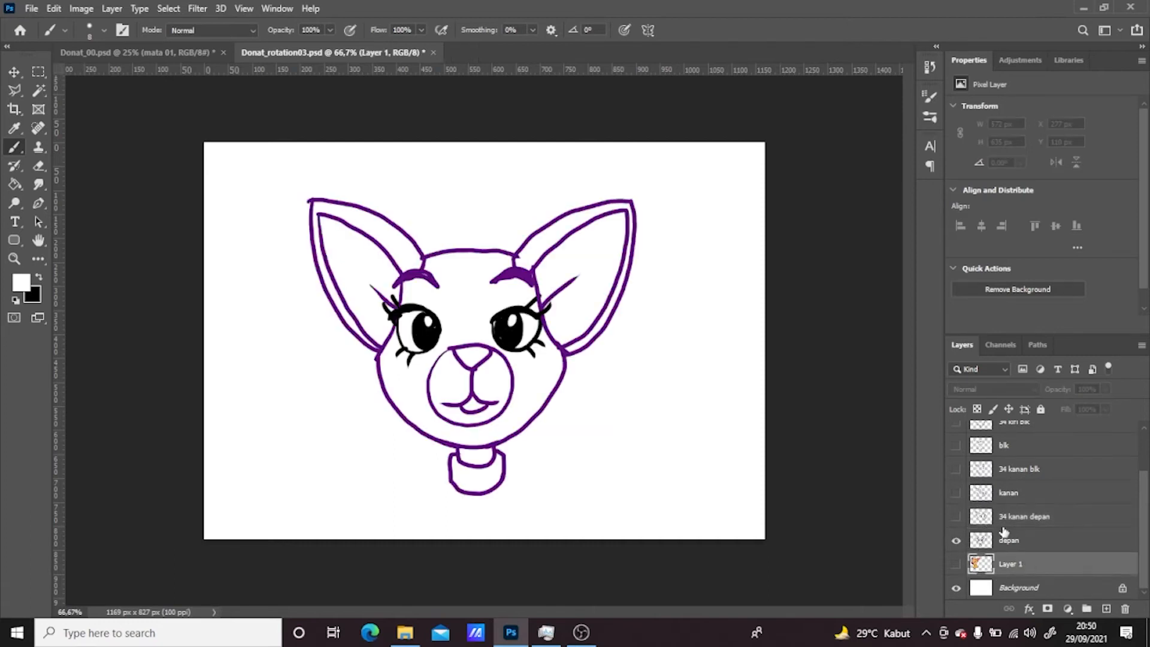
click(956, 564)
click(21, 281)
click(308, 220)
click(508, 313)
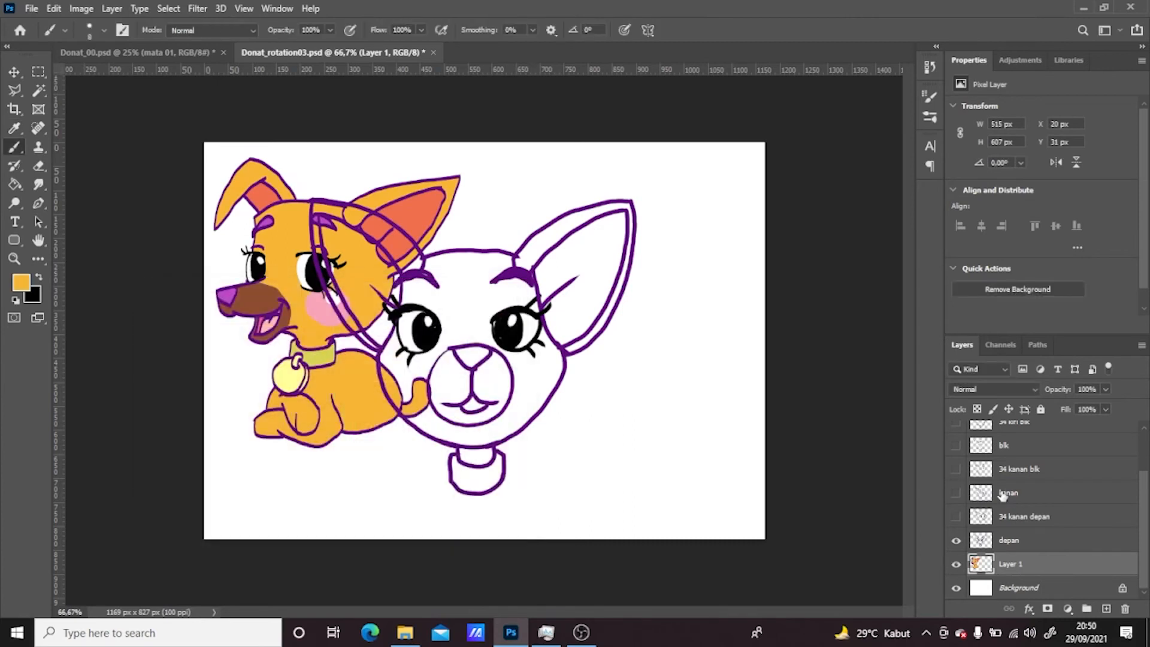
click(956, 564)
Select the depan head's silhouette by inverting a Magic Wand selection of the outside, add a new layer, and contract the selection
click(1024, 540)
key(w)
click(683, 257)
click(168, 9)
click(209, 65)
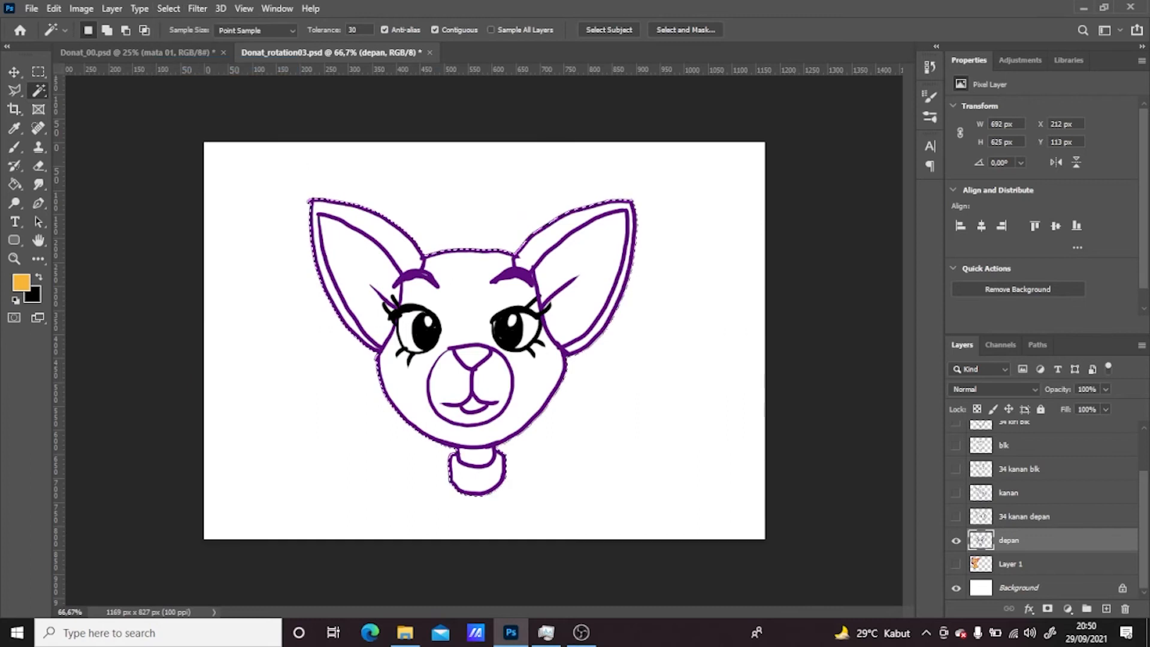
click(1106, 609)
click(168, 9)
mouse_move(181, 225)
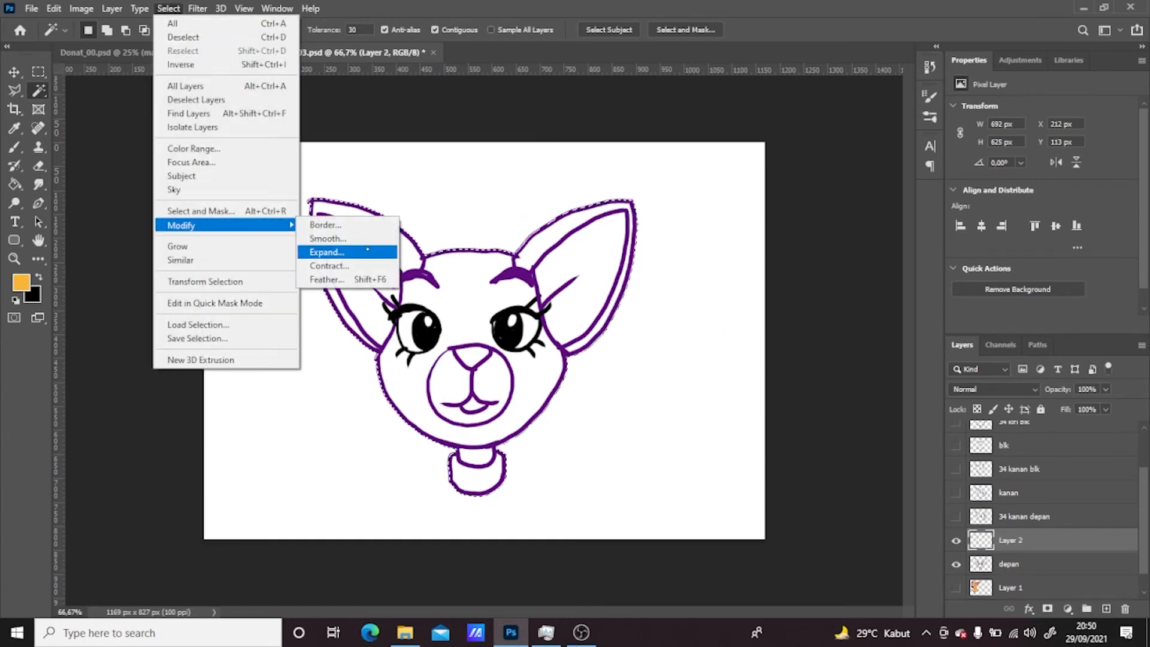
click(329, 267)
key(Return)
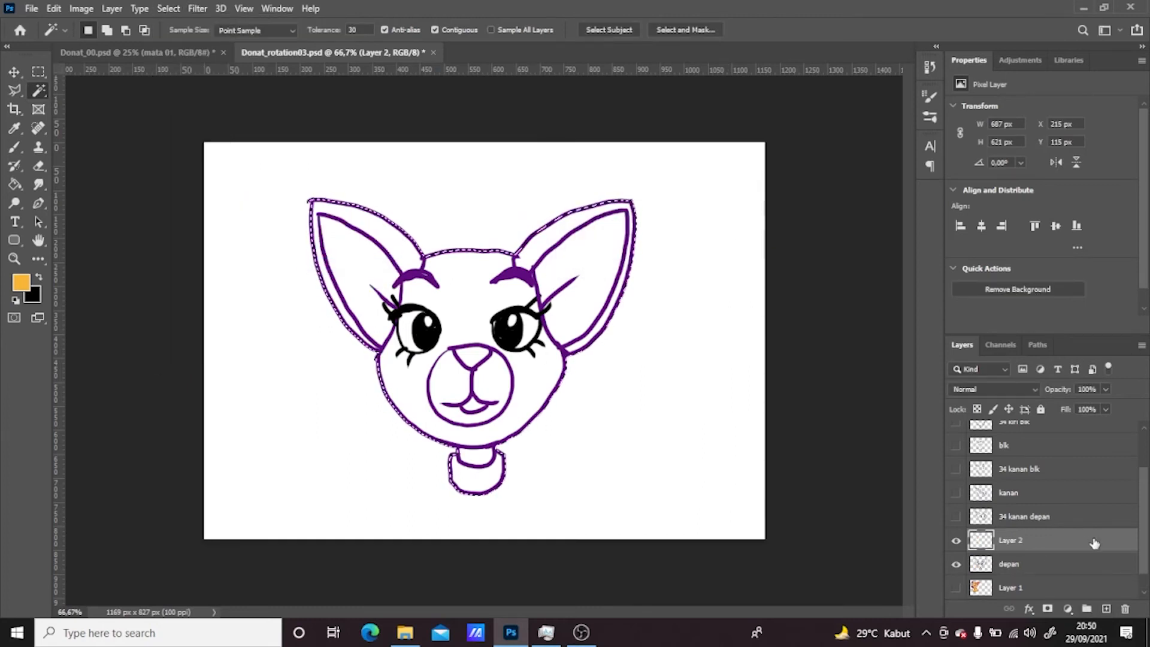
Fill the depan silhouette with the foreground orange at 100% opacity and place the fill layer beneath the depan line art
click(53, 8)
click(89, 233)
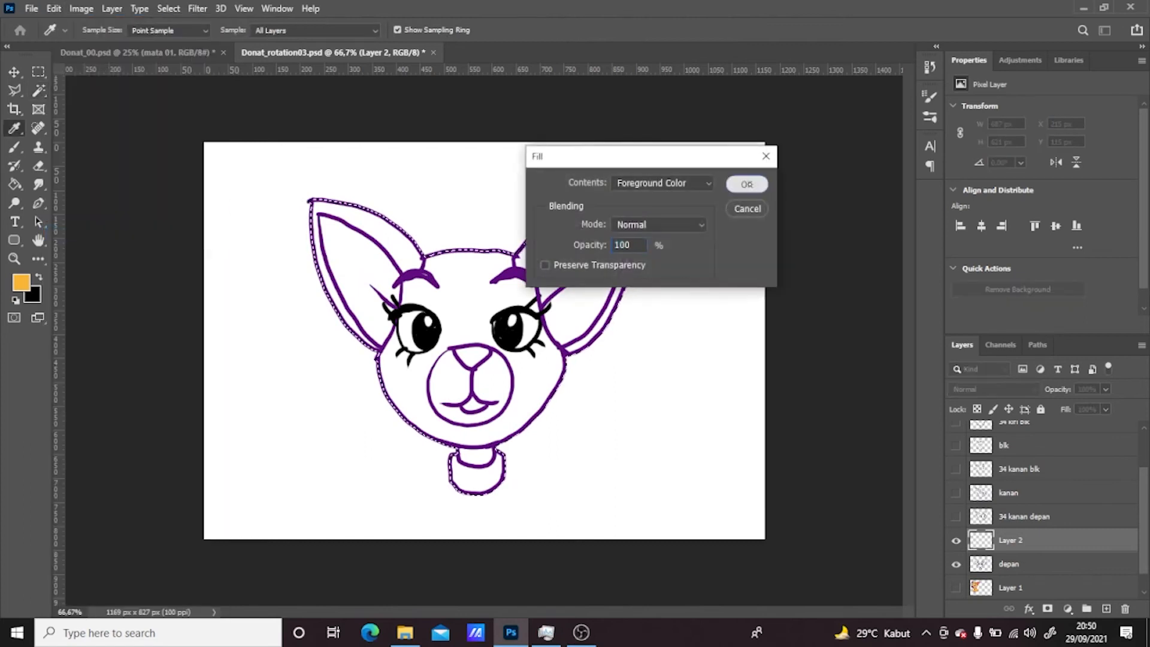
click(745, 182)
drag(1067, 544, 1079, 576)
Show only the 34 kanan depan head view and make a contracted selection of its silhouette
click(956, 516)
click(955, 540)
click(956, 563)
click(1025, 516)
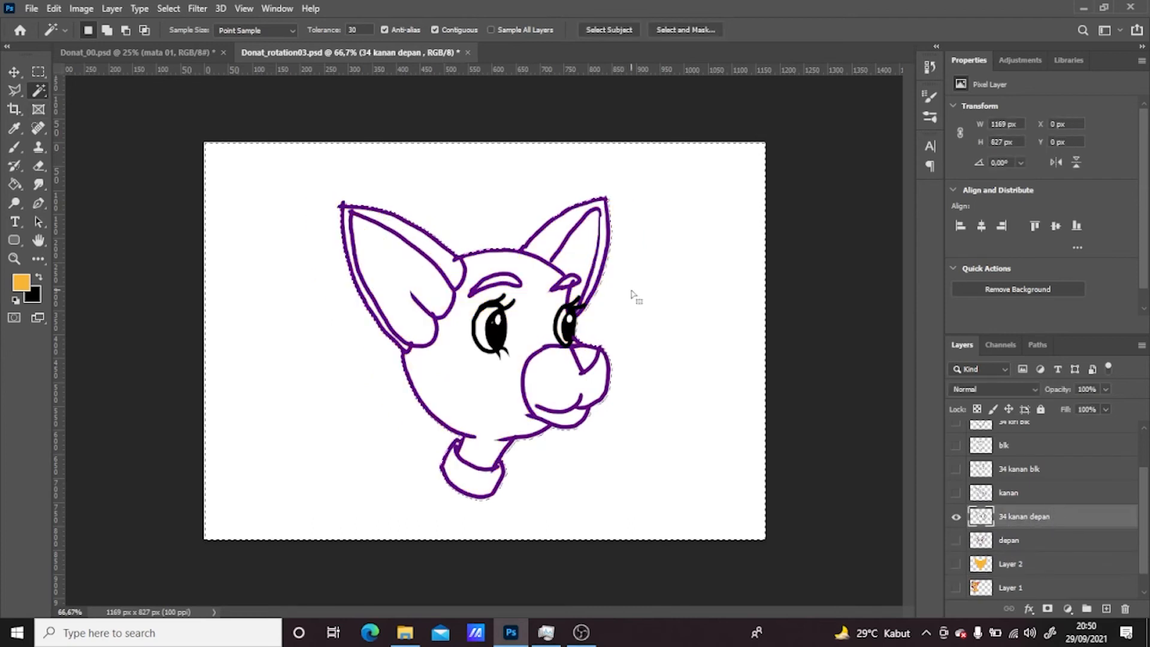
click(168, 8)
click(191, 64)
click(168, 9)
mouse_move(197, 224)
click(328, 266)
click(735, 212)
Fill the 34 kanan depan silhouette with orange on a new layer and place that layer beneath its line art
click(1105, 609)
click(53, 9)
click(81, 230)
click(746, 185)
drag(1064, 527, 1054, 552)
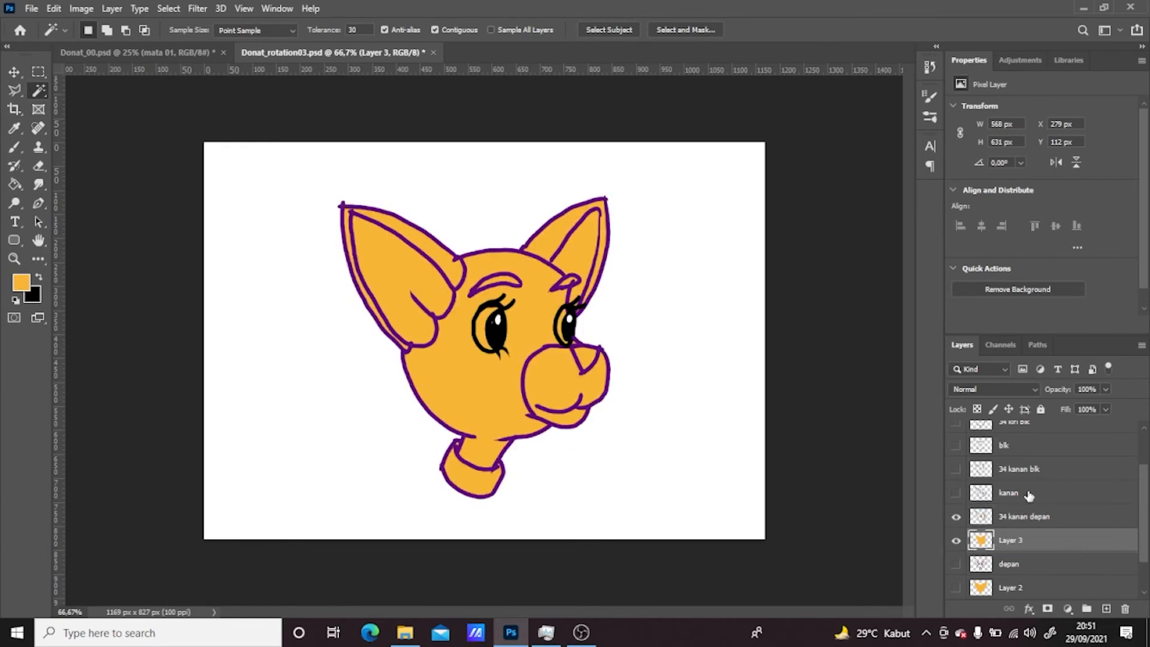
Show only the kanan profile view and make a contracted selection of its silhouette
click(956, 493)
click(955, 517)
click(956, 540)
click(1015, 497)
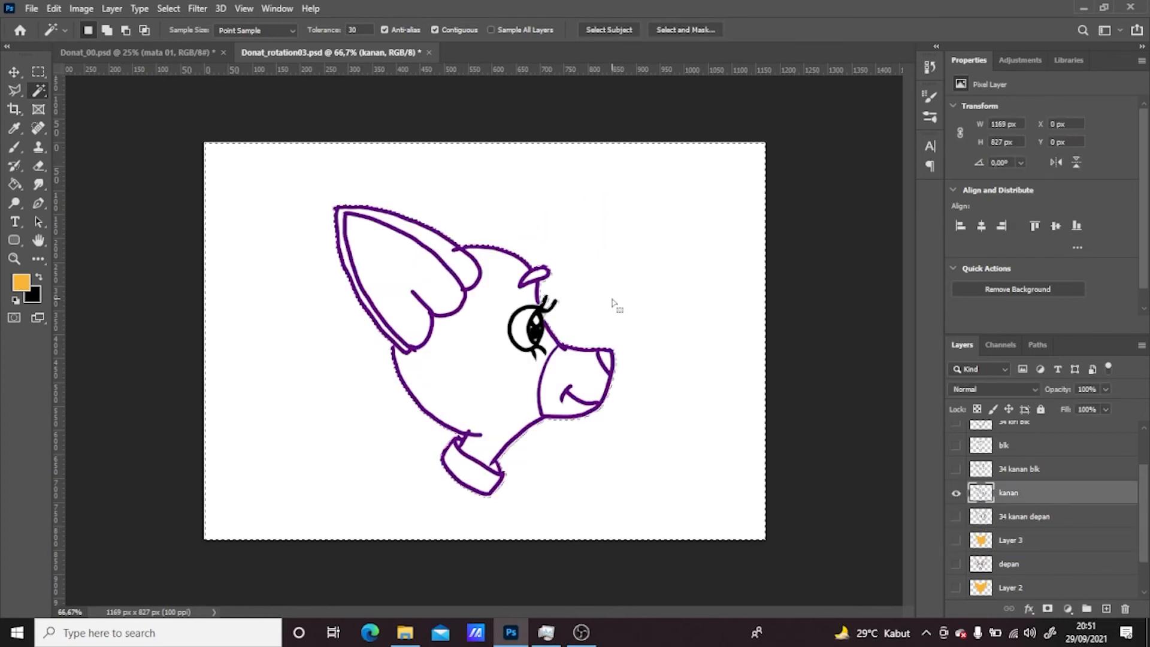
click(168, 9)
click(180, 64)
click(168, 9)
mouse_move(209, 224)
click(326, 261)
click(730, 227)
Fill the kanan silhouette with orange on a new layer, deselect, and place that layer beneath its line art
click(1105, 608)
click(54, 8)
click(100, 234)
click(750, 173)
key(ctrl+d)
drag(1062, 501, 1058, 525)
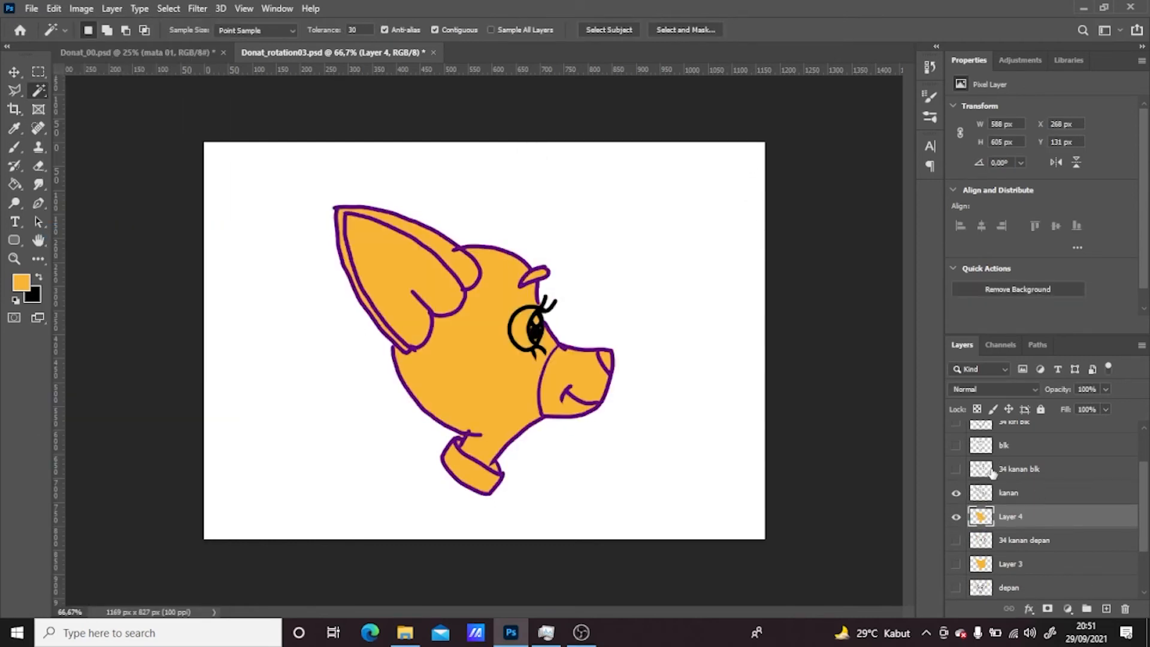
Show only the 34 kanan blk view, add a new layer for its fill, and make a contracted selection of its silhouette
click(955, 469)
click(956, 492)
click(956, 516)
click(1017, 469)
click(611, 321)
click(1105, 608)
click(169, 8)
click(180, 64)
click(168, 8)
mouse_move(224, 225)
click(332, 266)
click(737, 200)
Fill the 34 kanan blk silhouette with the foreground orange and place the fill layer beneath its line art
click(53, 8)
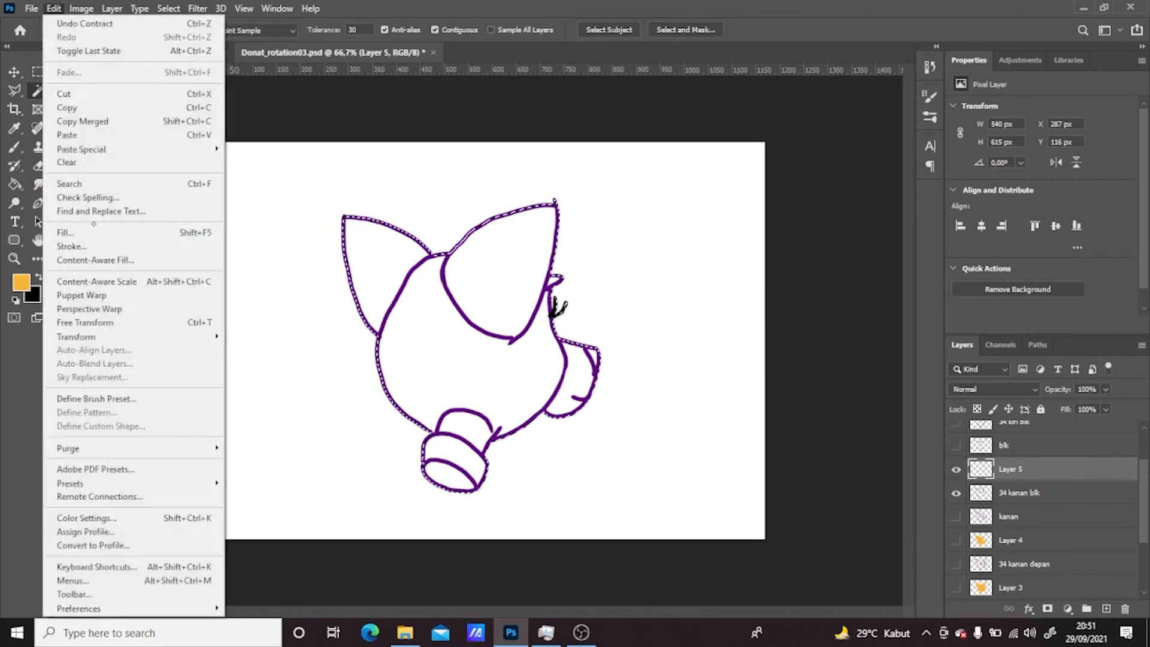
click(74, 233)
click(749, 170)
drag(1048, 478, 1050, 504)
Show only the blk back view, add a new layer for its fill, and make a contracted selection of its silhouette
click(956, 446)
click(956, 469)
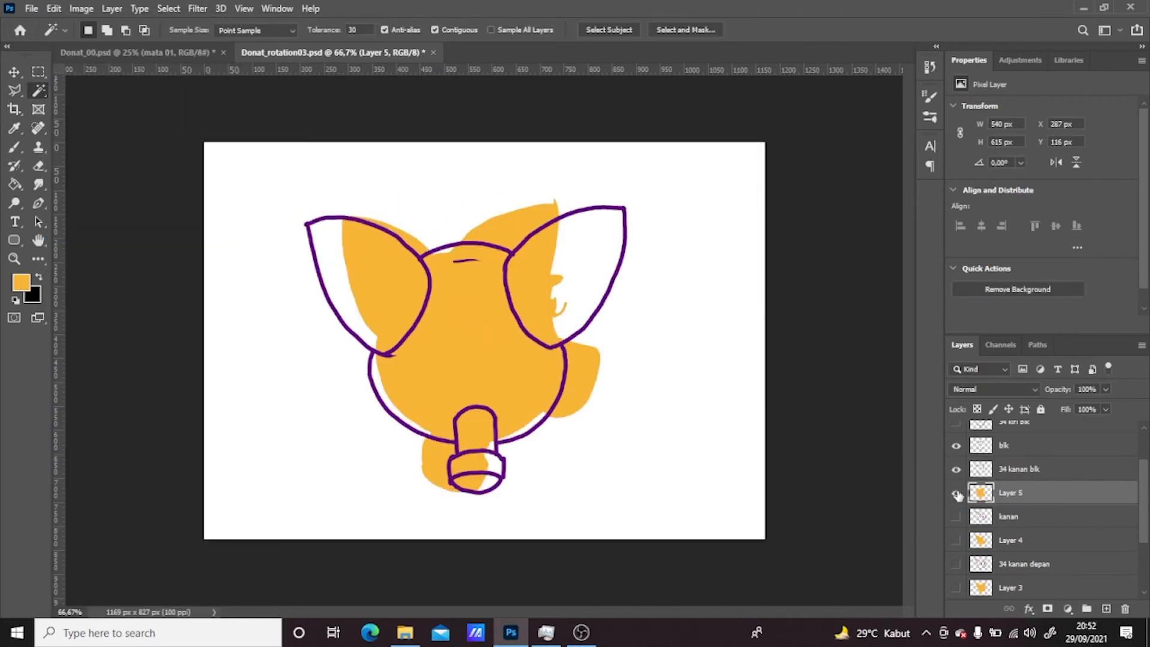
click(955, 493)
click(1030, 446)
click(1105, 608)
click(1030, 469)
click(251, 251)
click(169, 8)
click(180, 64)
click(168, 9)
mouse_move(209, 224)
click(346, 266)
click(728, 228)
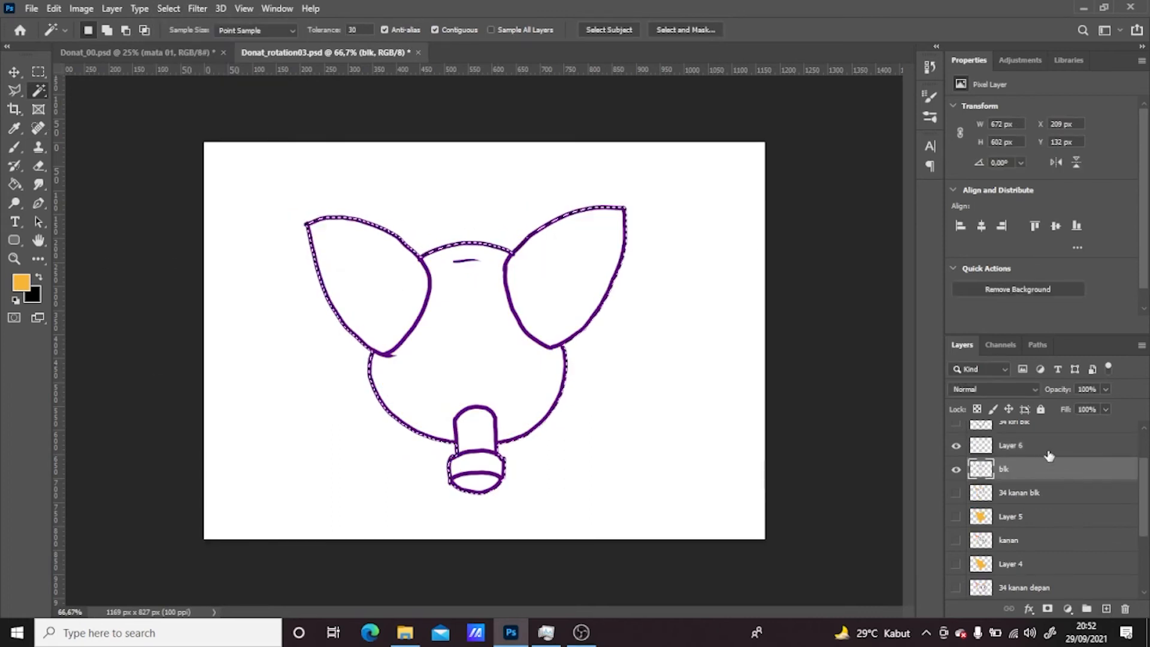
Fill the blk silhouette with orange on the new layer, place it beneath the line art, and deselect
click(1050, 450)
click(53, 9)
click(96, 232)
click(749, 169)
drag(1059, 442, 1061, 477)
click(1065, 450)
key(ctrl+d)
Sample the collar green and cheek pink from the reference dog on Layer 1 as working colours, and hide the reference again
click(1141, 583)
click(956, 565)
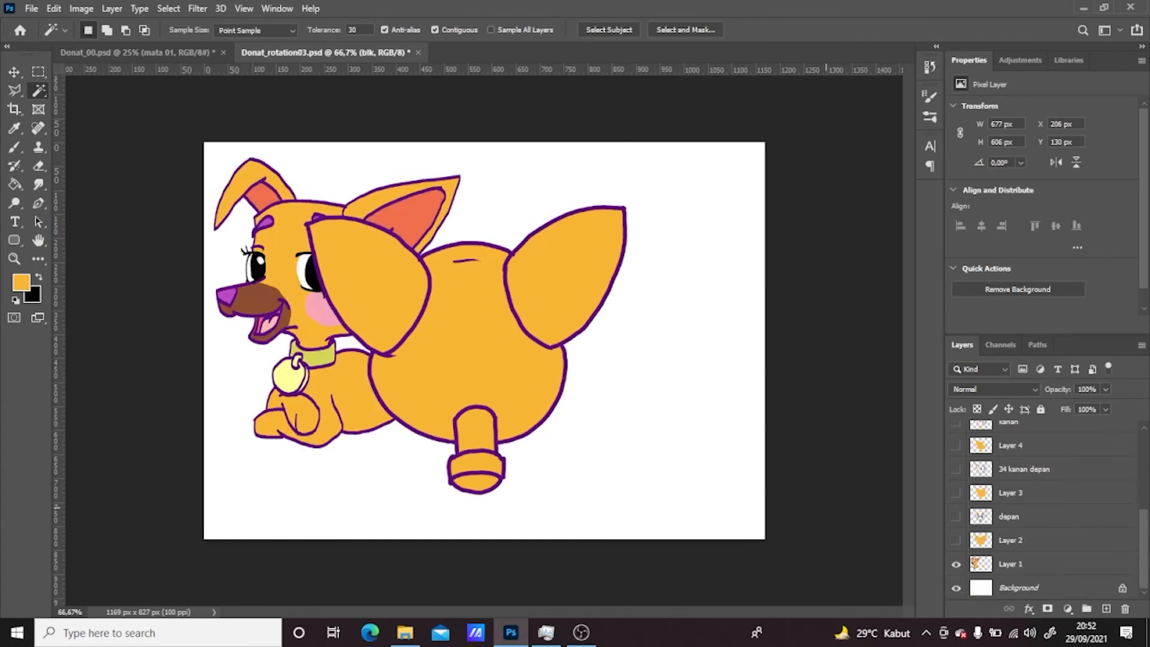
click(21, 282)
drag(361, 284, 572, 302)
click(316, 356)
click(696, 329)
click(38, 277)
click(21, 282)
click(319, 311)
click(710, 328)
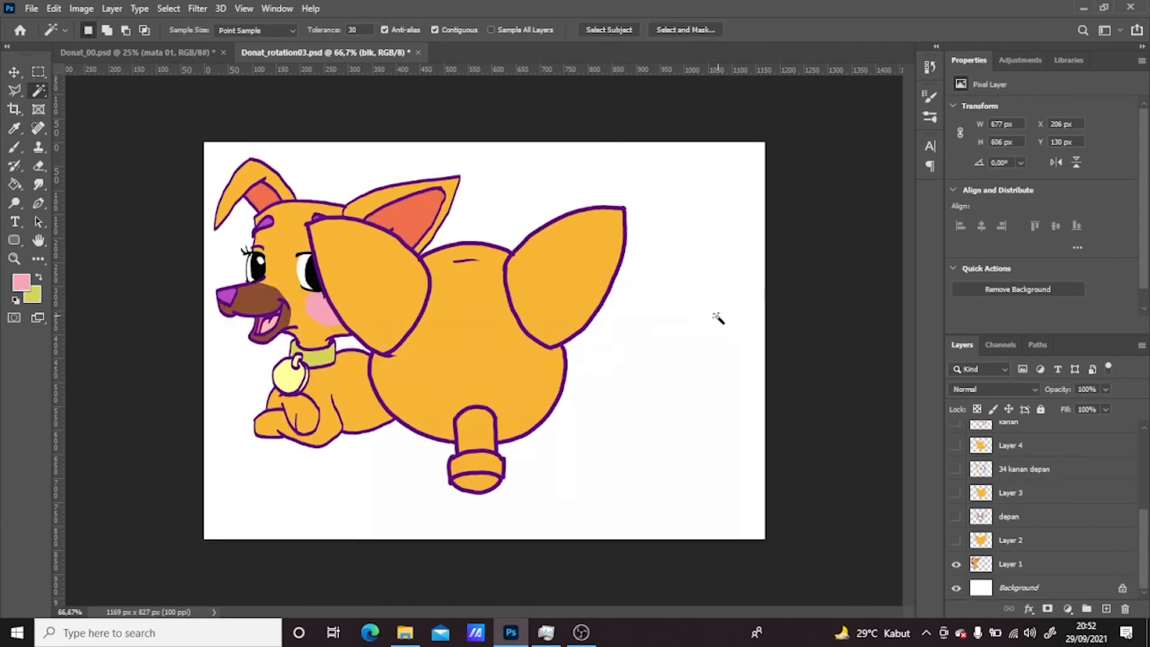
click(956, 563)
Select the collar areas of the blk back view, expand the selection, and fill it with collar green on the orange fill layer
scroll(1042, 509, up, 3)
click(1018, 527)
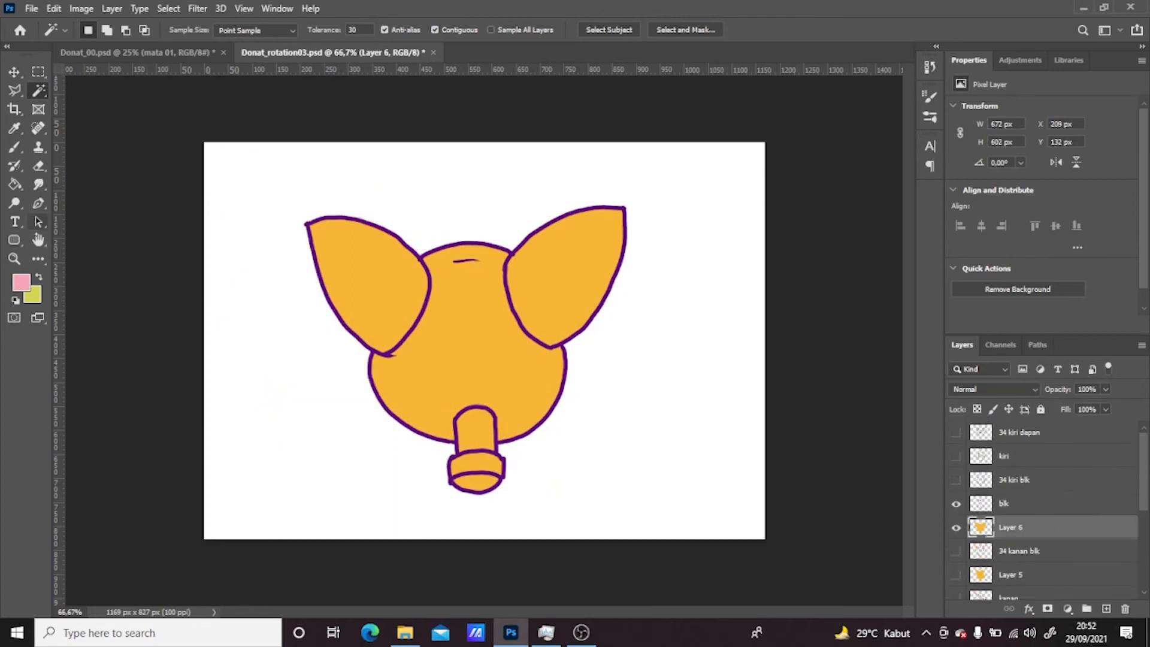
click(1021, 506)
click(1018, 527)
click(168, 8)
mouse_move(197, 224)
click(321, 253)
click(727, 218)
key(alt+BackSpace)
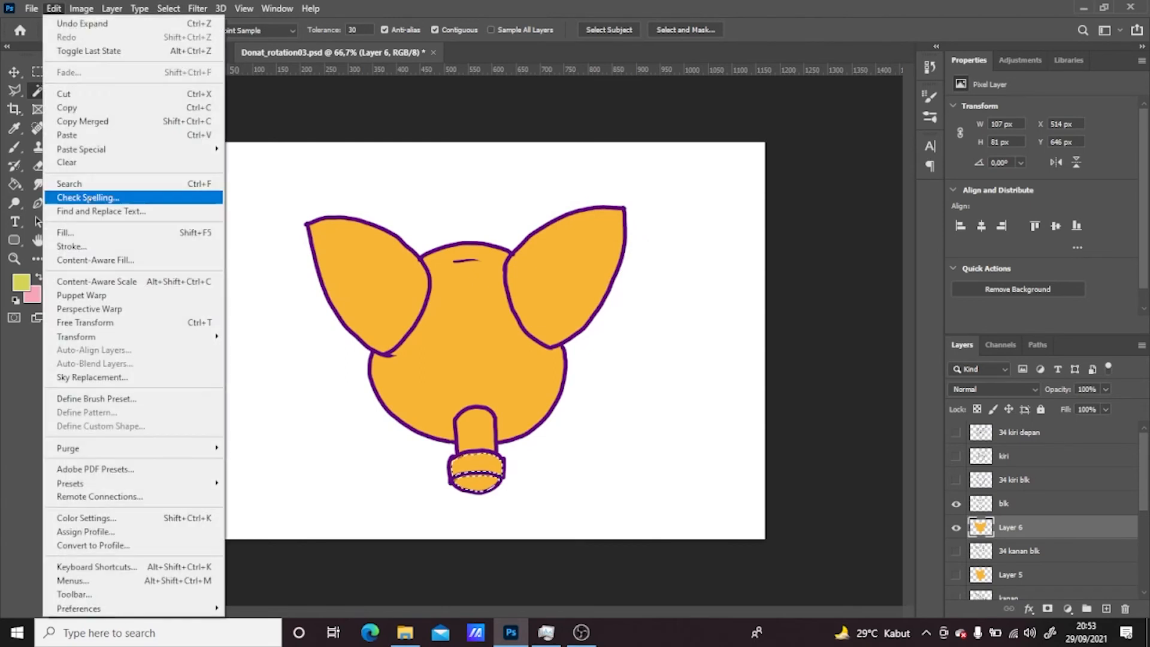
Merge the blk line art with its colour fill layer
click(1021, 508)
shift+click(1042, 530)
key(ctrl+e)
Hide the blk view, show the 34 kanan blk line art with Layer 5, and make the line art active
click(956, 503)
click(957, 552)
click(957, 552)
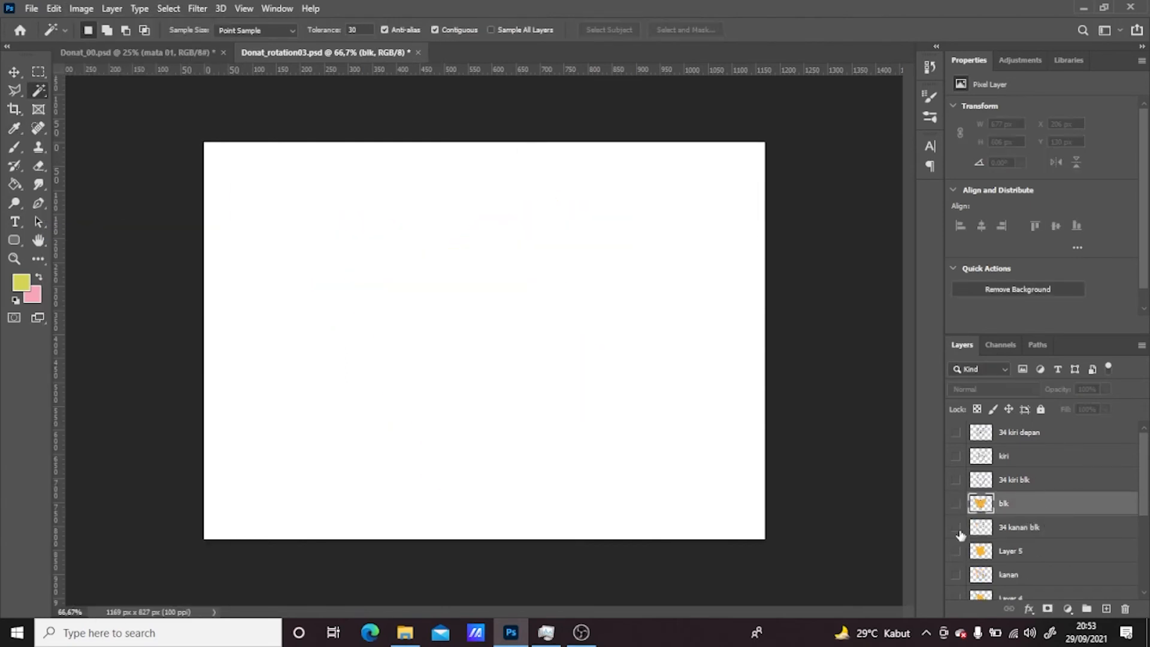
click(957, 529)
click(957, 551)
click(1024, 554)
click(1024, 528)
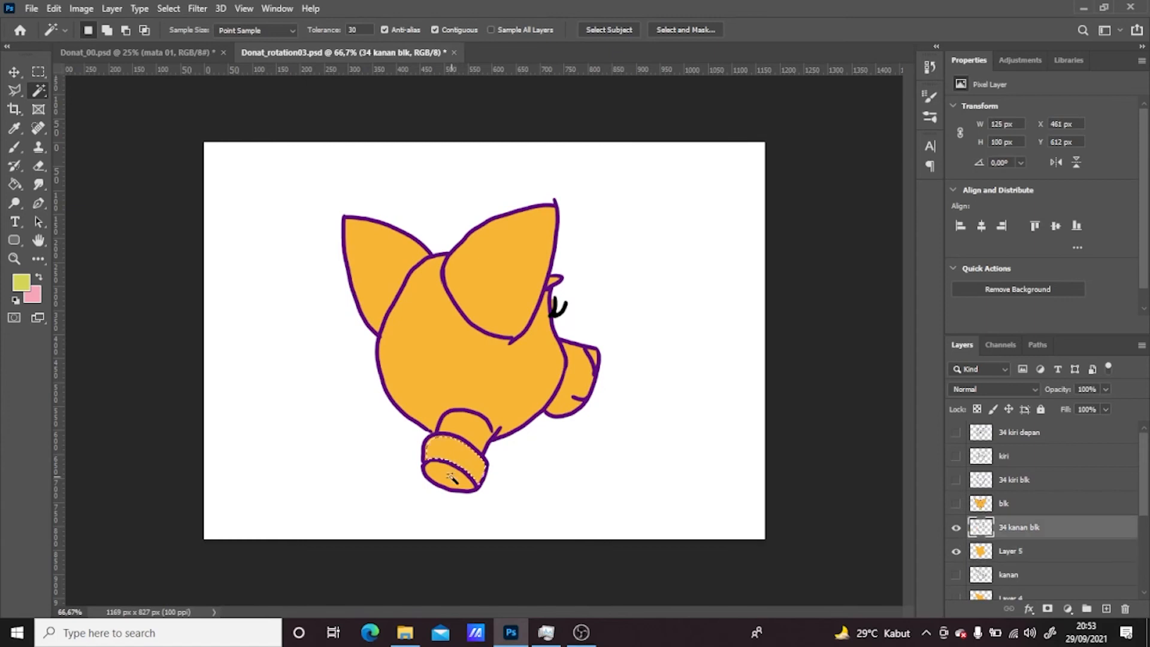
Expand the collar selection of the 34 kanan blk view and fill it with collar green on Layer 5
key(alt+bracketleft)
click(168, 8)
click(385, 248)
click(717, 233)
click(54, 8)
click(78, 222)
click(747, 184)
key(ctrl+d)
Lasso a cheek area beside the muzzle of the 34 kanan blk view, fill it with cheek pink, and deselect
key(x)
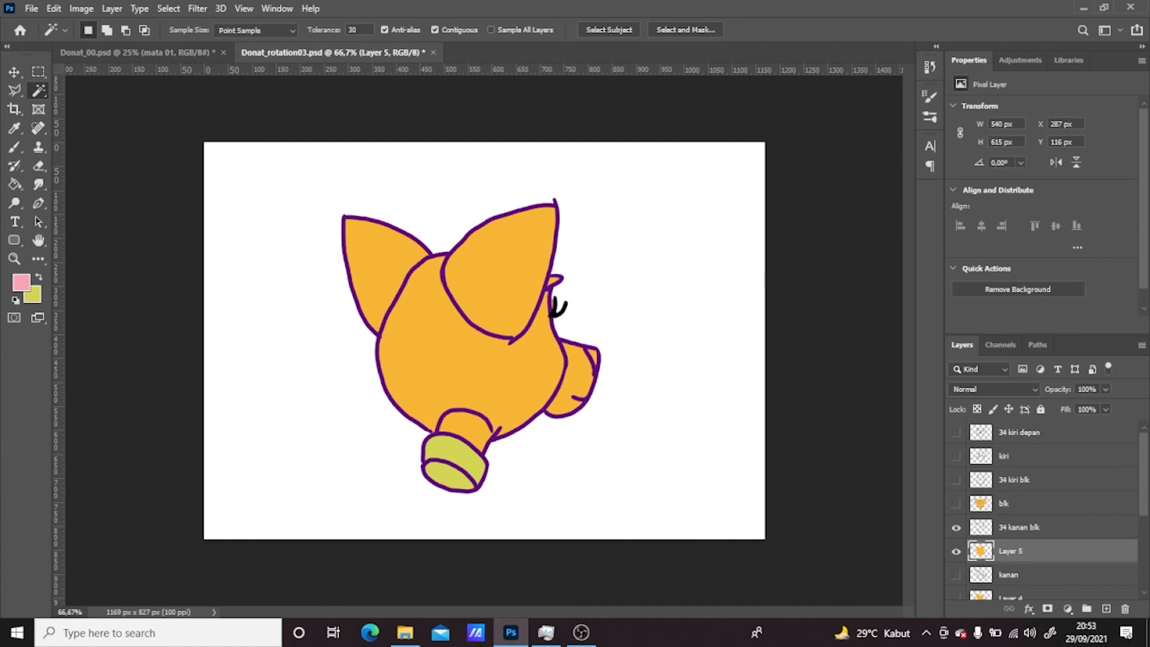
right_click(15, 90)
click(69, 87)
drag(563, 375, 562, 379)
click(53, 8)
click(78, 222)
click(743, 182)
key(ctrl+d)
Show the kanan view with Layer 4 instead, and fill a lassoed oval cheek with pink on a new layer beneath its line art
drag(957, 535, 979, 568)
scroll(982, 566, down, 3)
drag(957, 487, 977, 511)
click(994, 512)
click(1105, 609)
drag(533, 374, 531, 371)
click(53, 9)
click(78, 231)
click(741, 183)
key(ctrl+d)
Select the kanan view's collar from its line art, expand the selection, and fill it with collar green on Layer 4
click(1043, 490)
key(x)
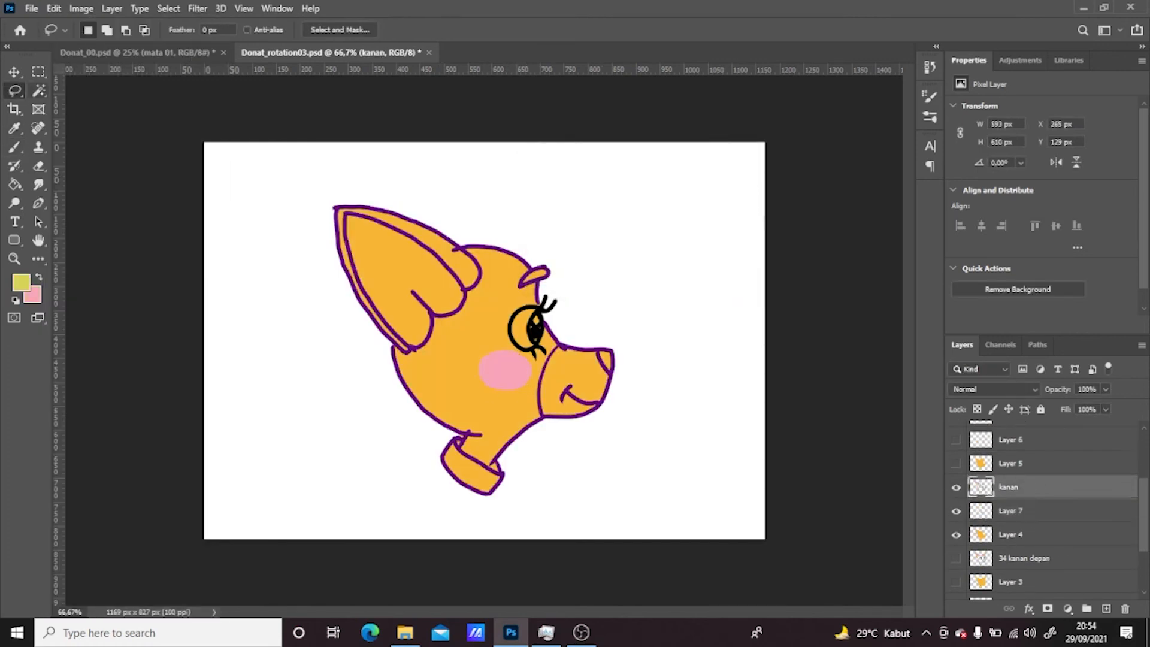
click(38, 90)
click(472, 470)
click(1018, 527)
click(169, 8)
mouse_move(180, 226)
click(329, 252)
click(729, 215)
click(53, 9)
click(78, 231)
click(747, 185)
key(ctrl+d)
key(b)
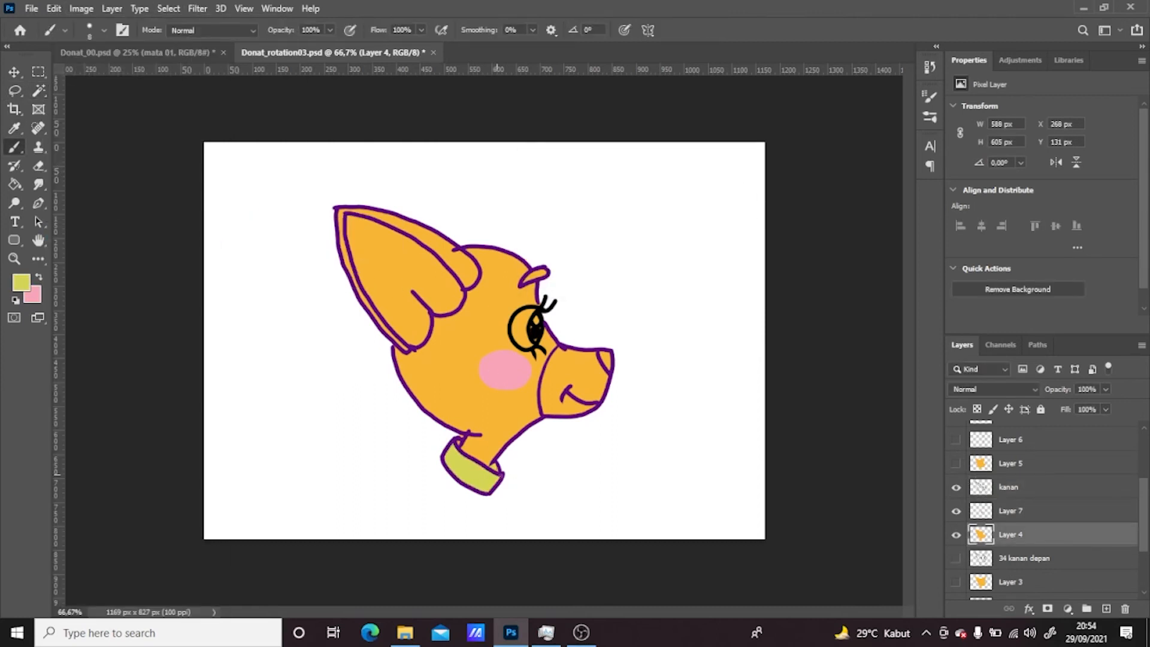
key(e)
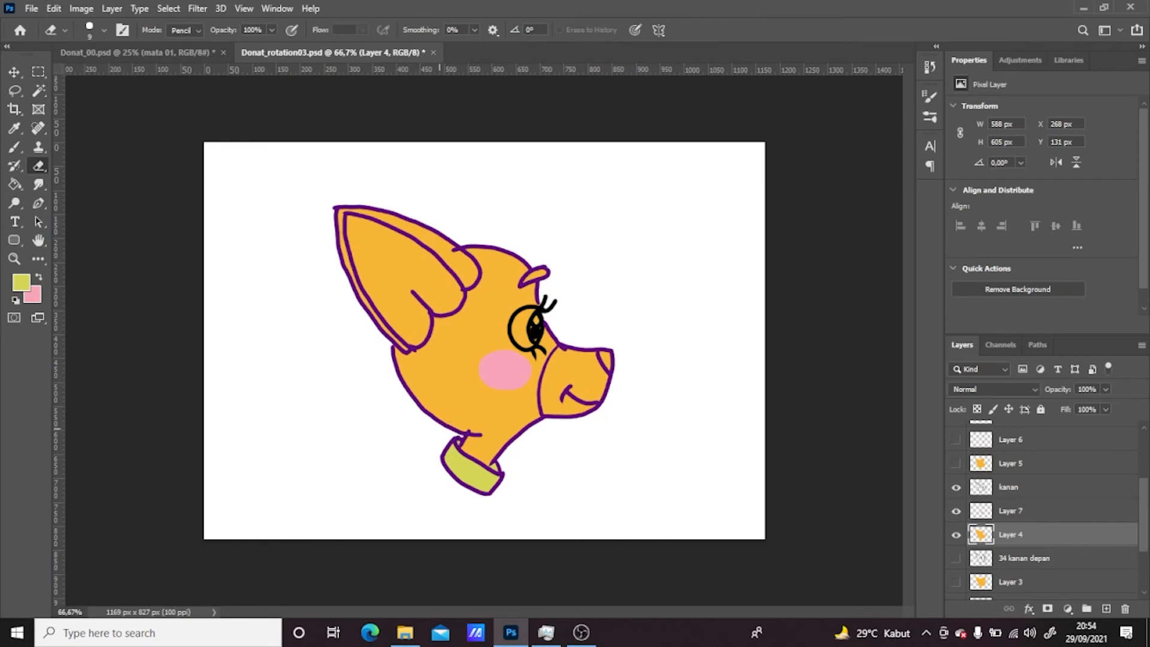
Save the document as a new Photoshop file named Donat_rotation04_color
key(ctrl+shift+s)
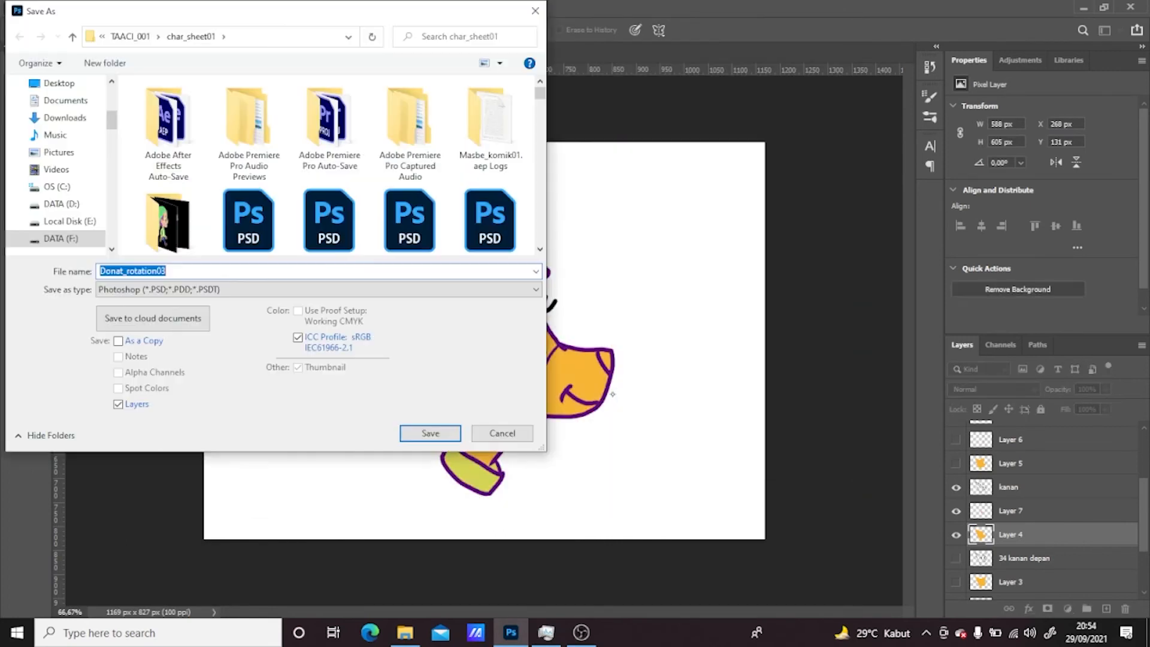
key(BackSpace)
text(4)
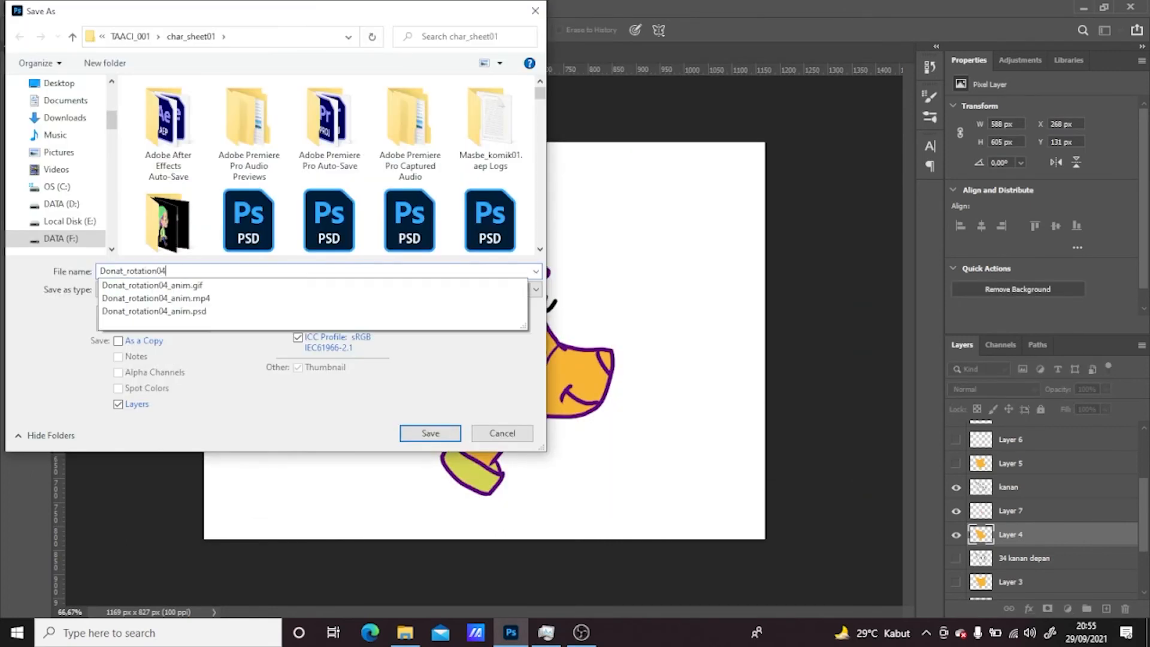
text(_color)
key(Return)
key(Return)
Hide the kanan view's layers and show the 34 kanan depan line art with Layer 3
click(956, 535)
click(956, 487)
click(956, 558)
click(957, 581)
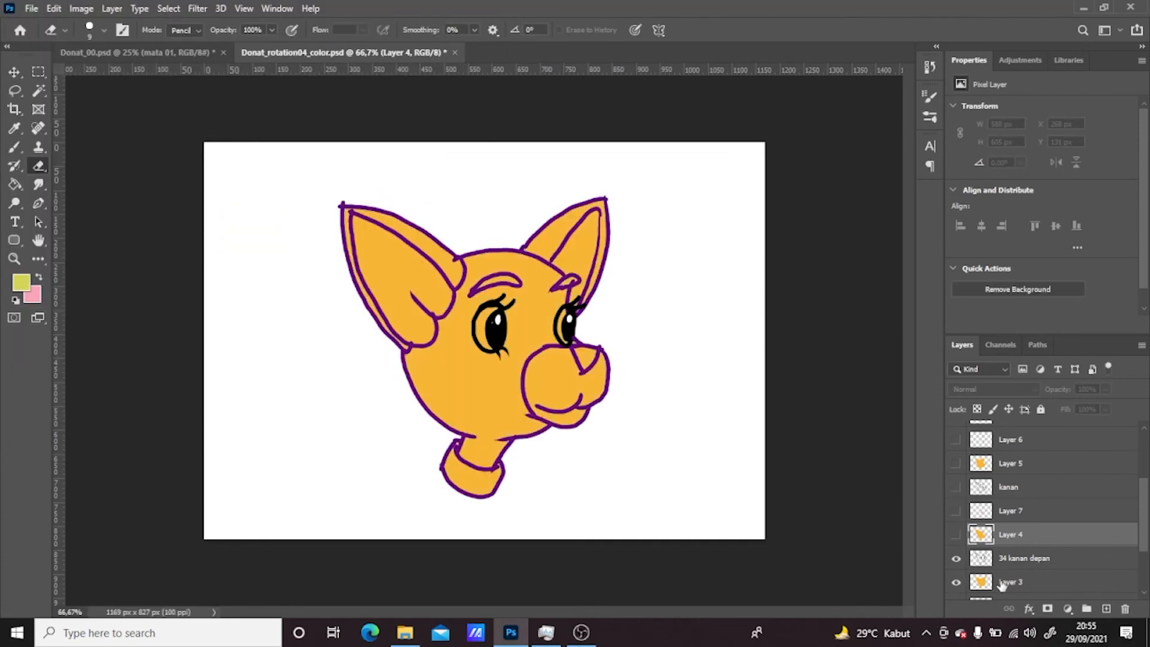
click(1010, 581)
Select the 34 kanan depan view's collar from its line art, expand the selection, and fill it with collar green on Layer 3
click(38, 90)
key(alt+bracketright)
click(480, 474)
click(1024, 582)
click(168, 8)
mouse_move(172, 224)
click(321, 251)
click(731, 209)
click(54, 8)
click(105, 233)
click(746, 184)
key(ctrl+d)
Lasso an oval cheek beneath the near eye of the 34 kanan depan view and fill it with pink on a new layer
key(b)
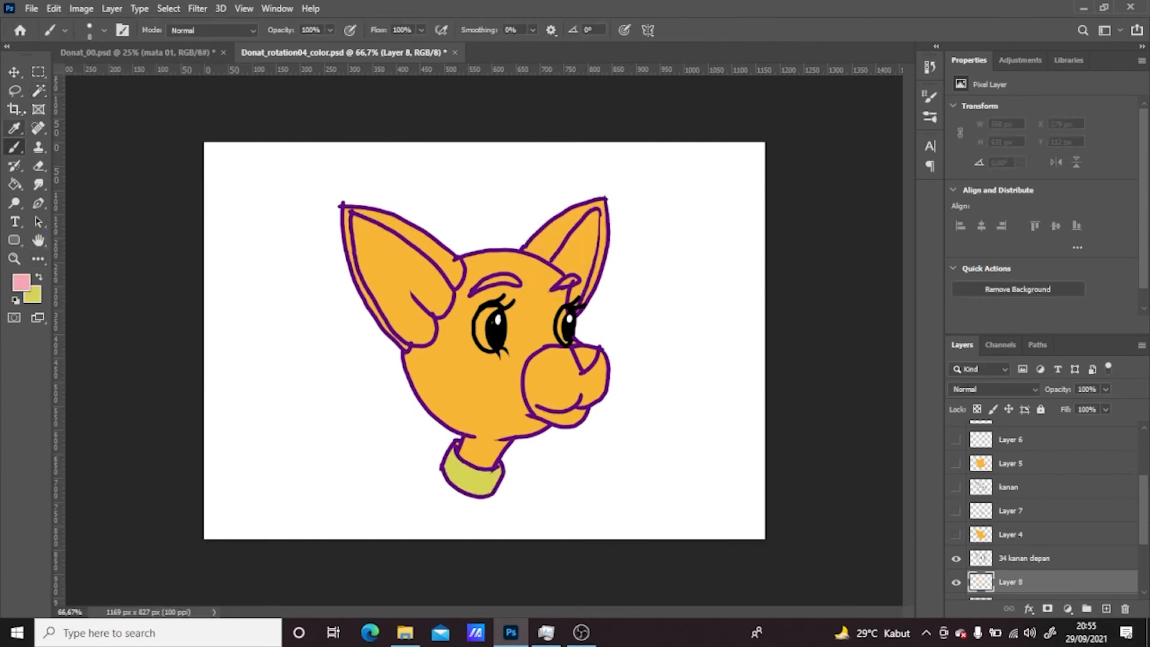
key(l)
drag(508, 367, 511, 371)
click(54, 8)
click(105, 233)
click(743, 182)
Hide the 34 kanan depan view's layers and show the depan line art with Layer 2
scroll(1018, 509, down, 3)
click(955, 490)
click(956, 466)
click(956, 537)
click(956, 561)
click(1063, 569)
Add a layer above Layer 2 and fill lassoed ovals on both cheeks of the depan view with pink
click(1106, 609)
drag(403, 358, 425, 373)
mouse_move(552, 359)
mouse_down()
mouse_move(520, 393)
mouse_move(533, 352)
mouse_up()
click(53, 8)
click(65, 232)
click(744, 193)
Select the depan view's collar from its line art, expand the selection, and fill it with collar green on Layer 2
click(1026, 537)
key(x)
key(w)
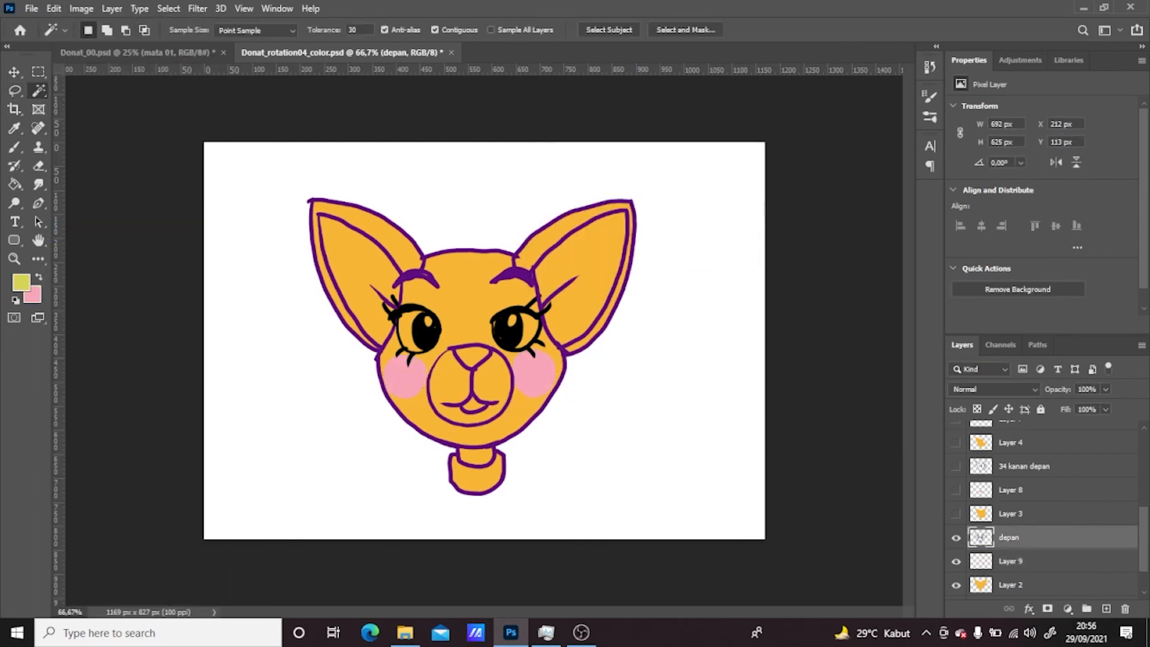
click(1012, 584)
click(168, 9)
mouse_move(193, 226)
click(326, 248)
click(732, 224)
click(53, 8)
click(66, 232)
click(760, 168)
key(ctrl+d)
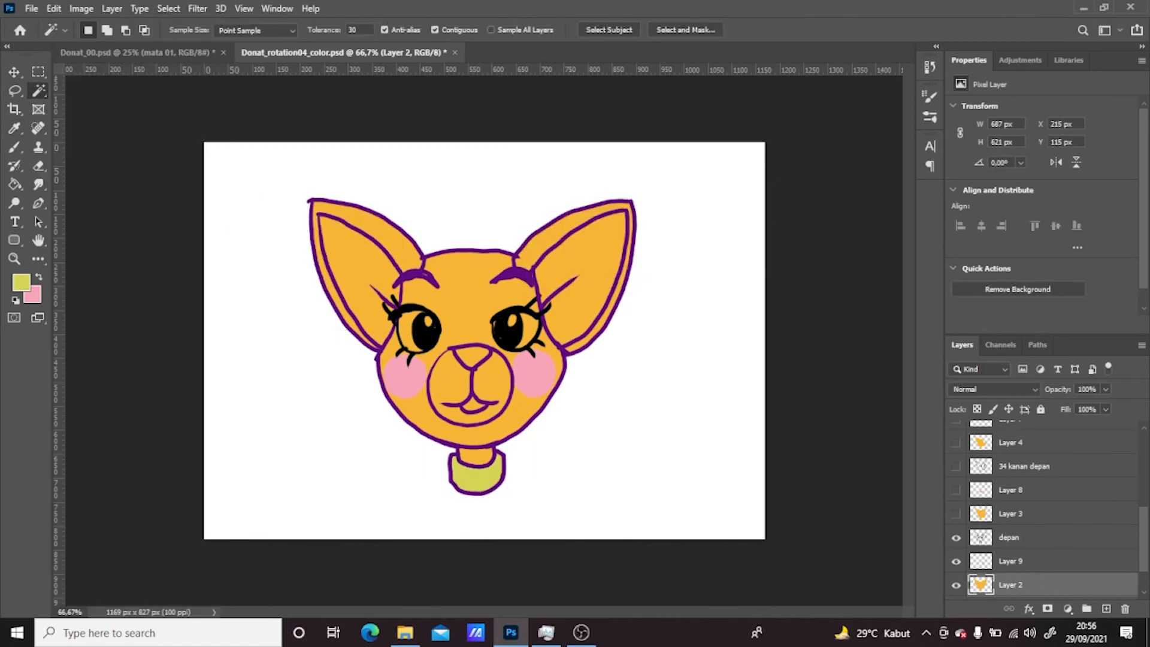
Sample the inner-ear red-orange from the reference dog on Layer 1 as foreground colour, and hide the reference again
scroll(953, 539, down, 2)
click(955, 564)
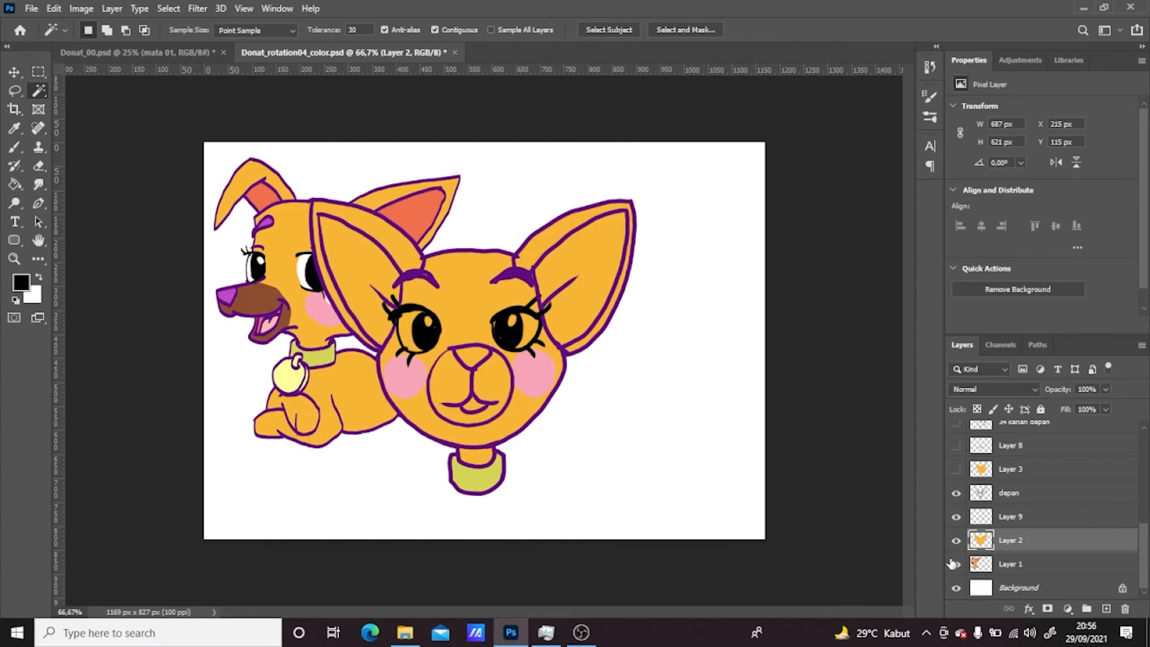
click(21, 282)
click(413, 212)
click(683, 323)
click(956, 564)
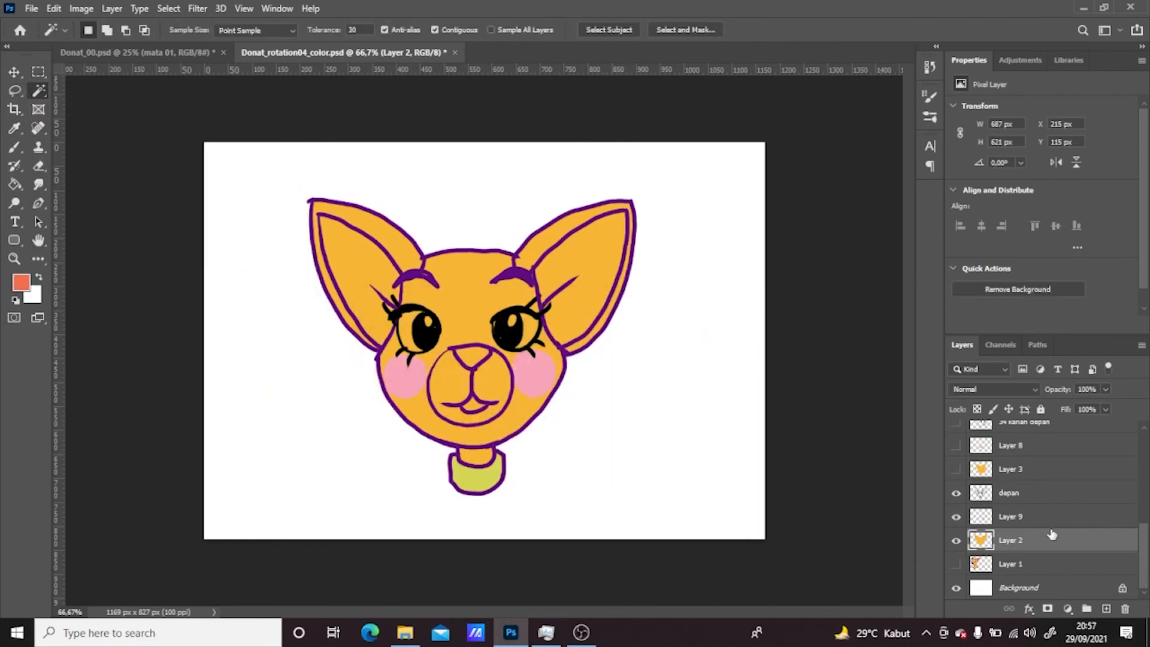
Select both inner ears of the depan view, expand the selection, and fill them with the sampled red-orange on Layer 2
click(987, 495)
ctrl+click(986, 495)
click(1018, 540)
click(168, 9)
mouse_move(213, 225)
click(323, 252)
click(726, 202)
click(53, 9)
click(113, 229)
click(746, 184)
key(ctrl+d)
Brush a small white highlight onto each pink cheek of the depan view on Layer 9
key(b)
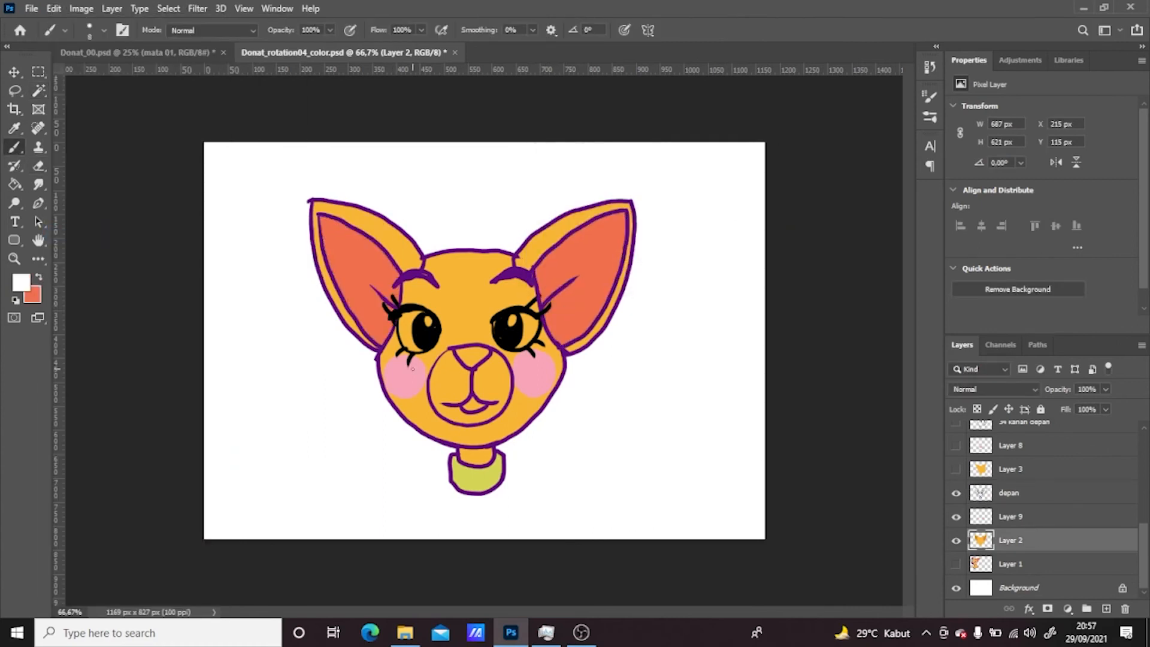
key(alt+bracketright)
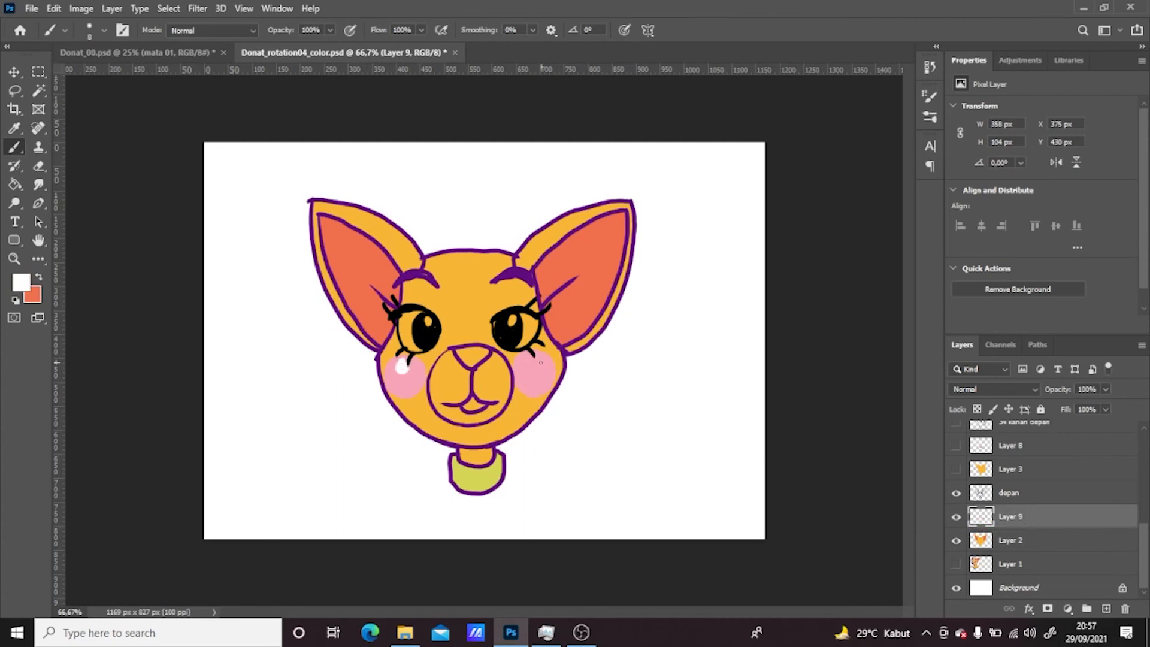
Fill the expanded selection of the depan view's eye whites with white on Layer 2, and paint the pupil highlights white
key(w)
key(alt+bracketright)
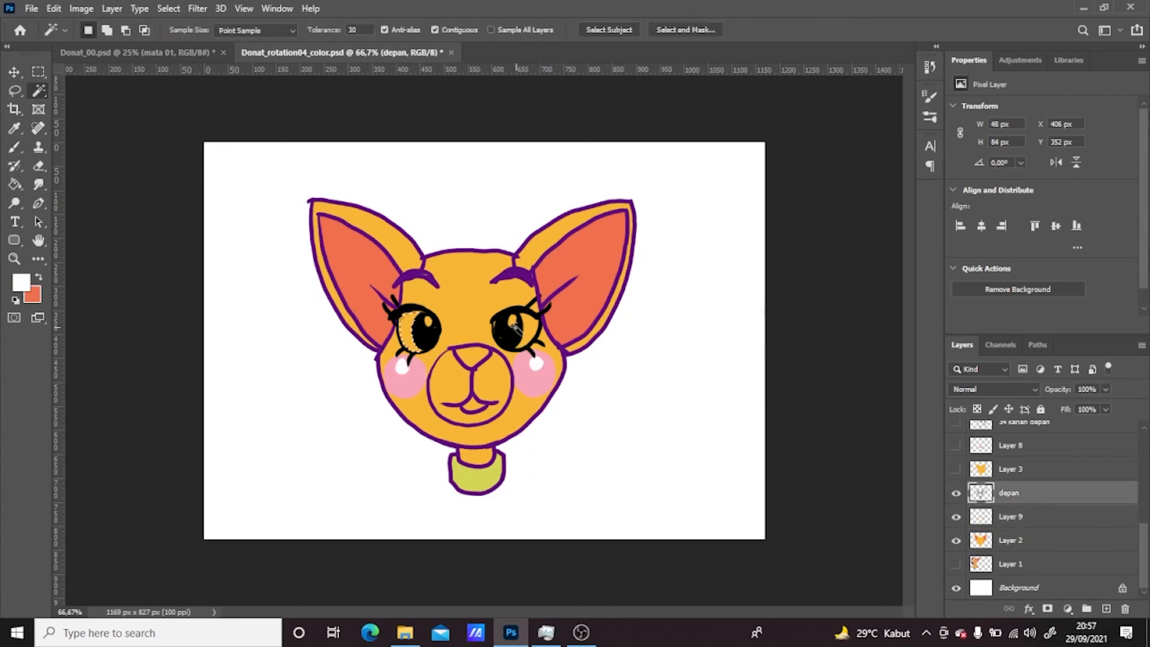
click(1024, 542)
click(168, 9)
mouse_move(180, 225)
click(326, 253)
click(731, 228)
click(53, 9)
click(90, 231)
click(744, 182)
key(ctrl+d)
key(b)
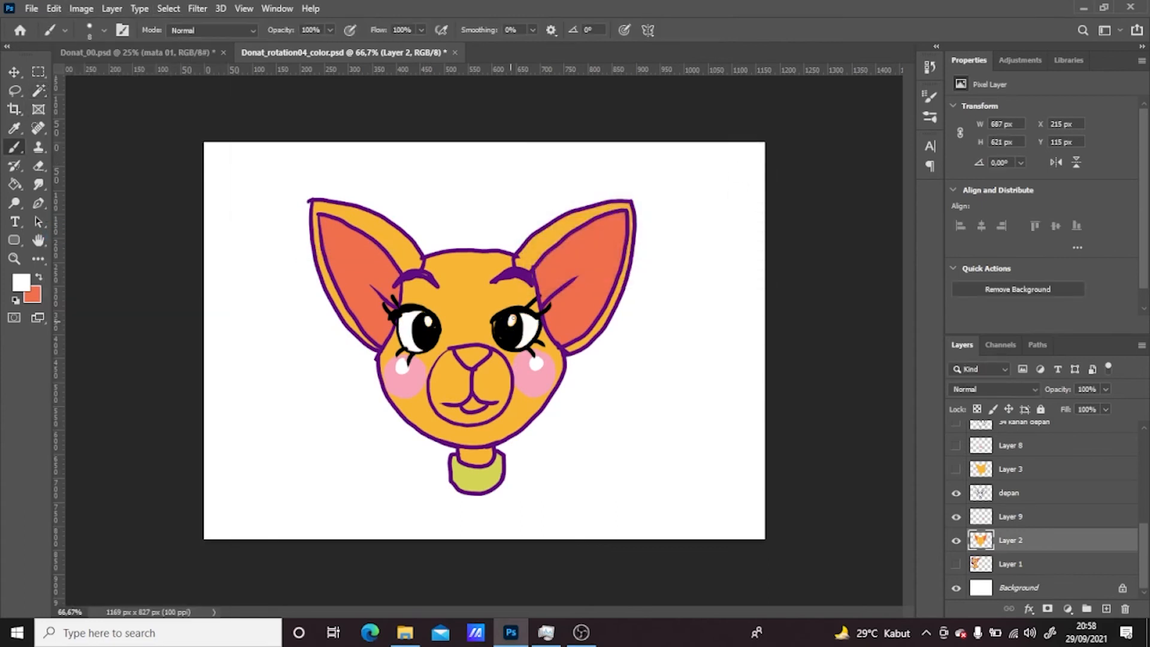
Merge the depan view's cheek layer, Layer 9, with its colour fill on Layer 2
click(1032, 519)
shift+click(1018, 536)
key(ctrl+e)
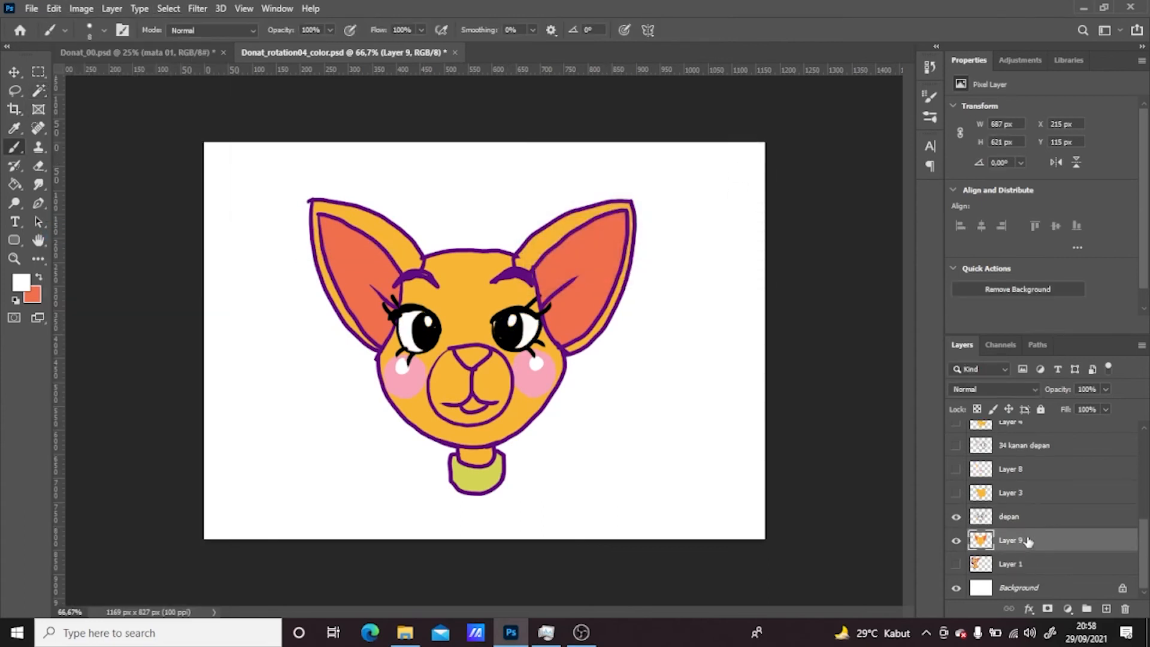
Switch visibility from the depan to the 34 kanan depan view, and paint its cheek highlight and eye whites in white
drag(956, 516, 956, 540)
drag(956, 492, 956, 445)
click(1018, 469)
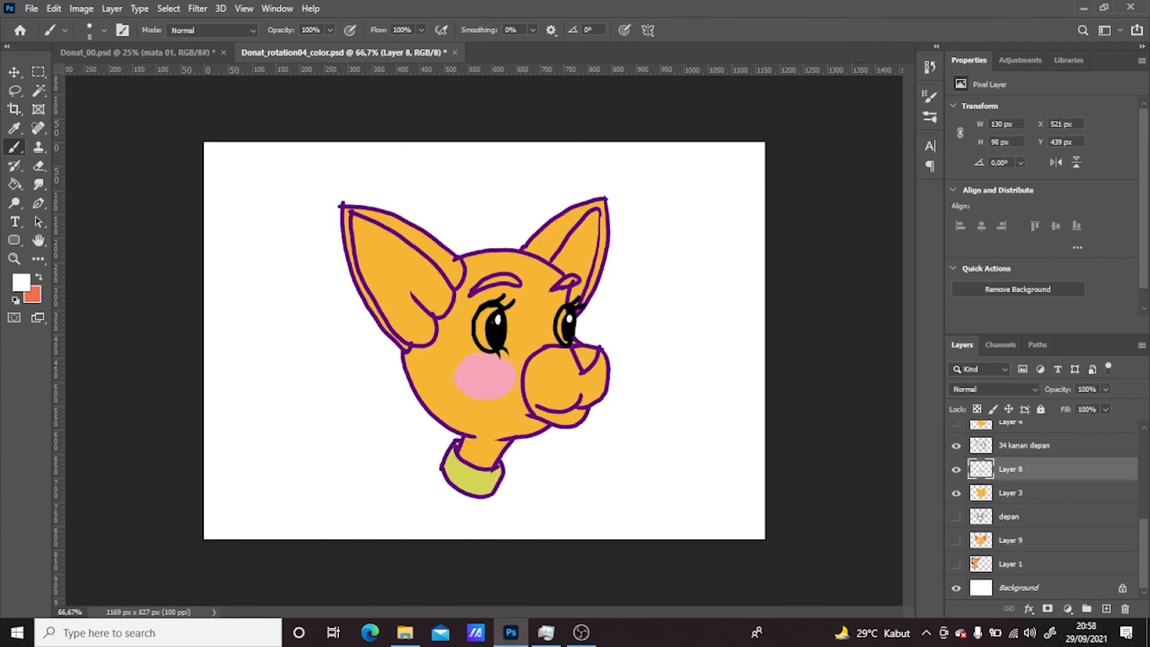
ctrl+click(560, 319)
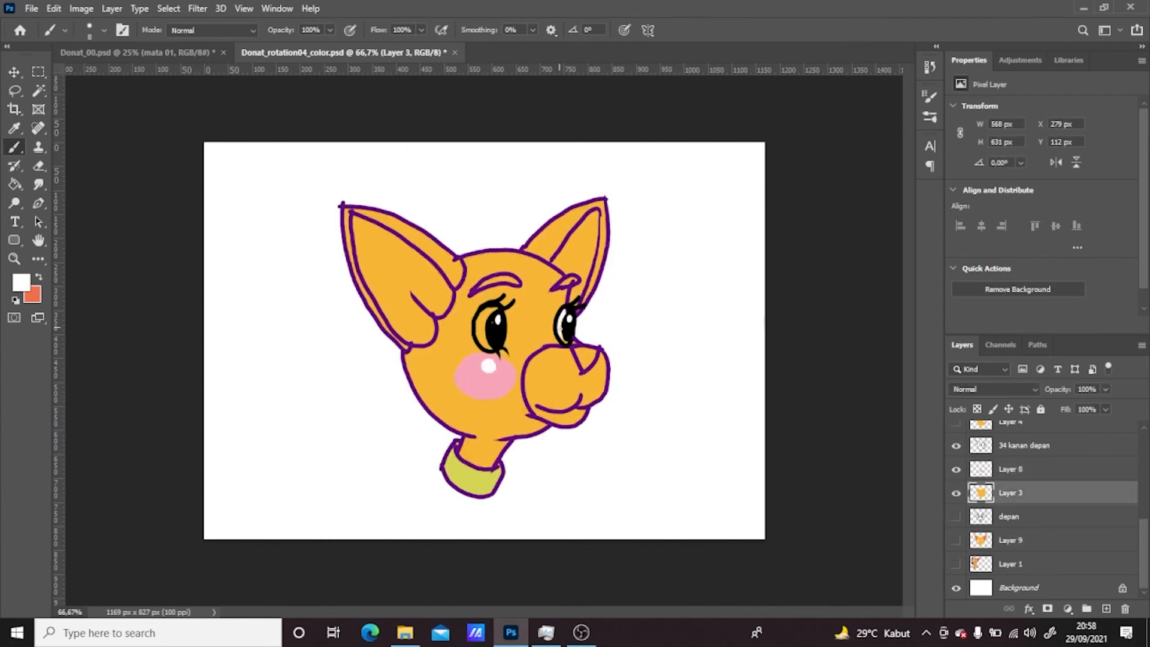
Make the inner-ear red-orange the foreground colour, and merge Layer 8 with Layer 3
key(x)
key(w)
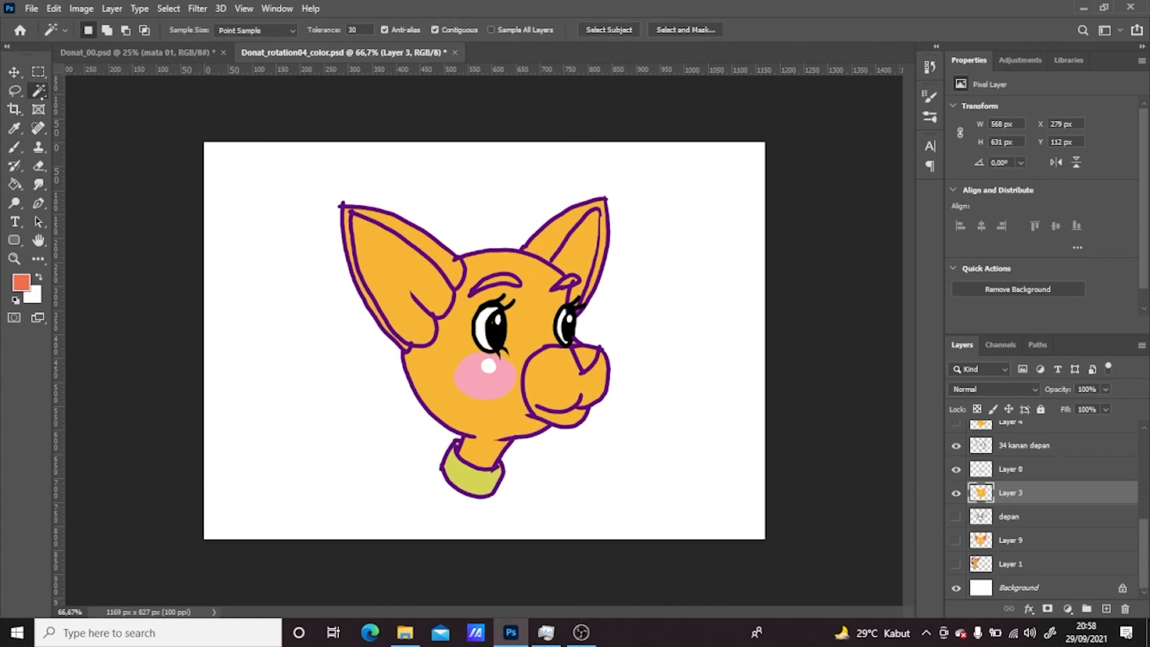
click(1049, 470)
shift+click(1057, 493)
key(ctrl+e)
Select both inner ears of the 34 kanan depan view, expand the selection, and fill them with red-orange on the merged colour layer
click(1054, 469)
click(404, 288)
shift+click(574, 271)
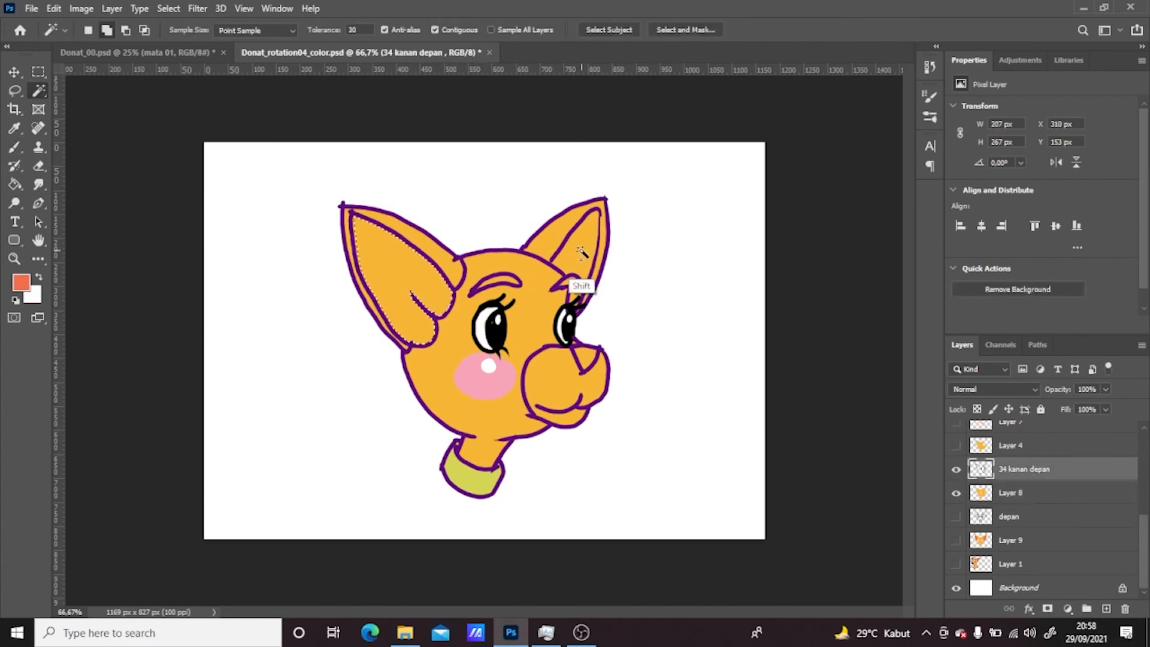
click(1037, 493)
click(168, 8)
click(201, 226)
click(329, 252)
click(728, 210)
click(53, 8)
click(105, 231)
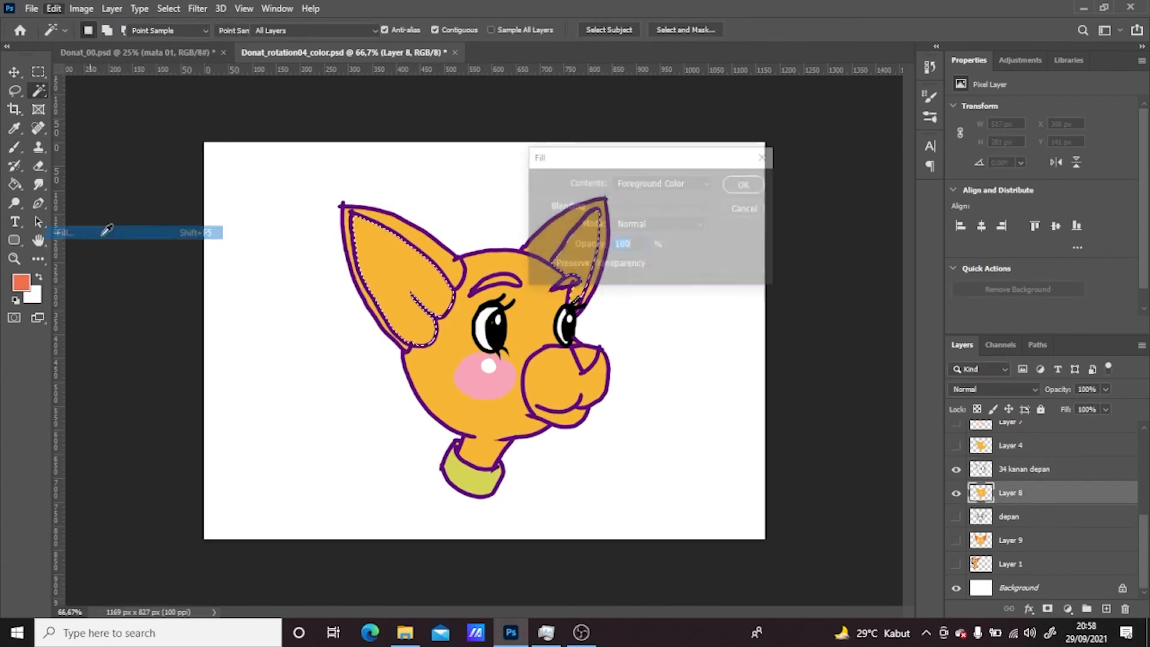
click(739, 184)
key(ctrl+d)
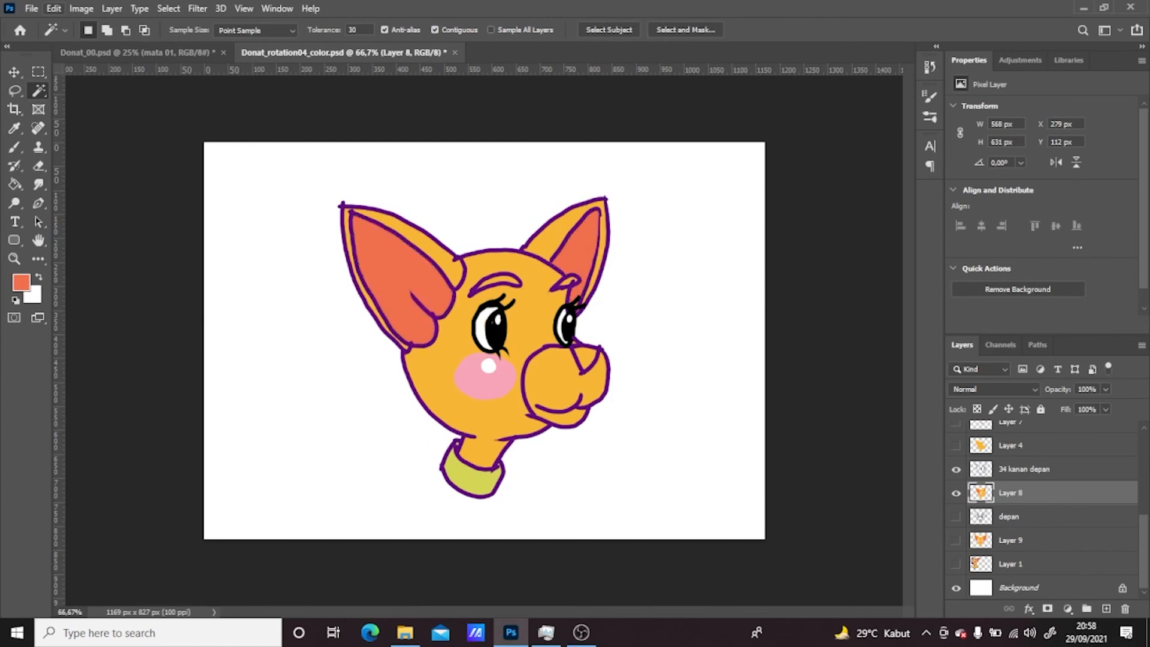
key(b)
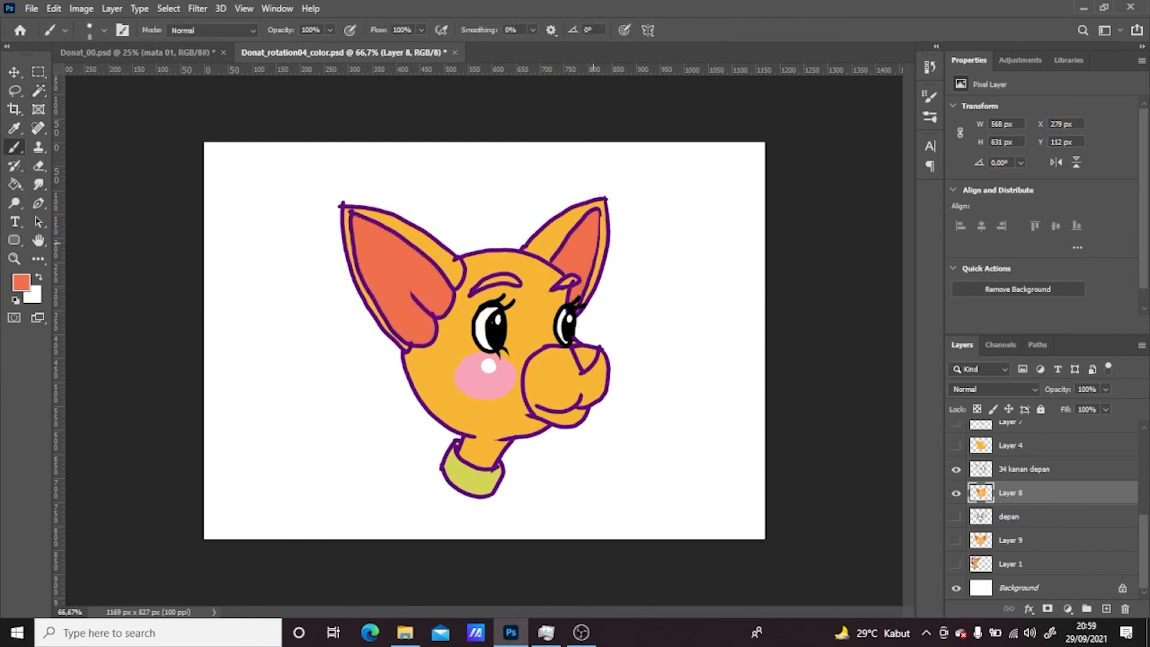
Switch visibility from the 34 kanan depan to the kanan view, and paint its cheek highlight in white on Layer 7
click(955, 493)
click(956, 469)
drag(956, 445, 956, 424)
drag(1141, 527, 1141, 497)
click(956, 468)
click(1018, 496)
key(x)
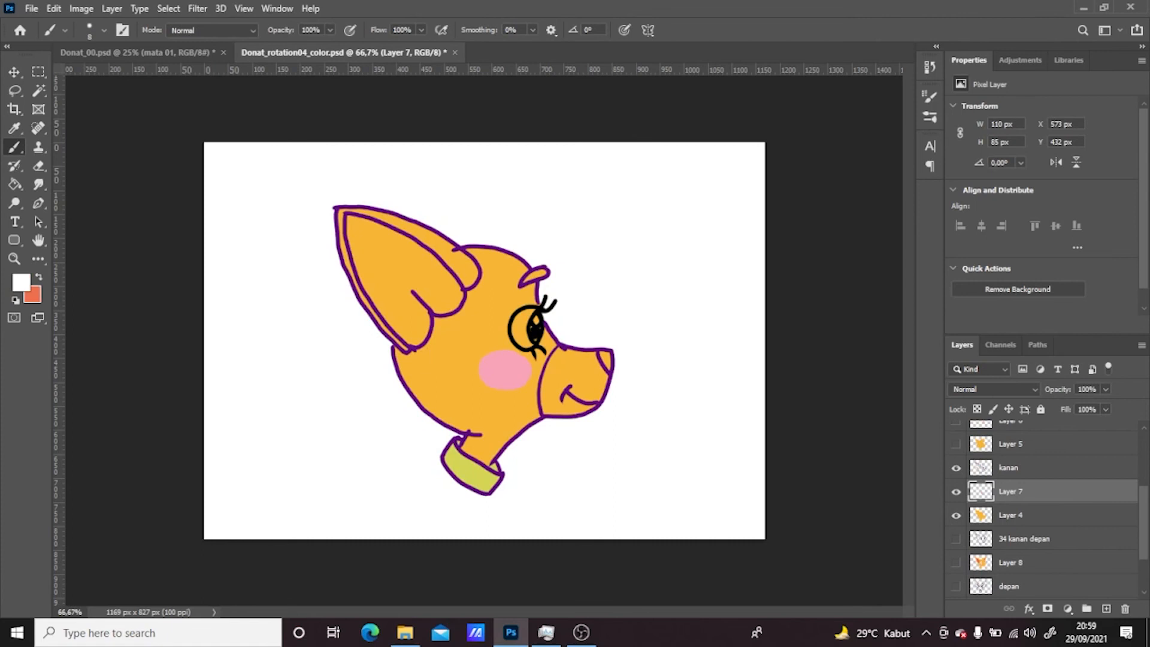
Paint the kanan view's eye highlight white on Layer 4, and touch up the pupil in black on the kanan layer
click(1023, 517)
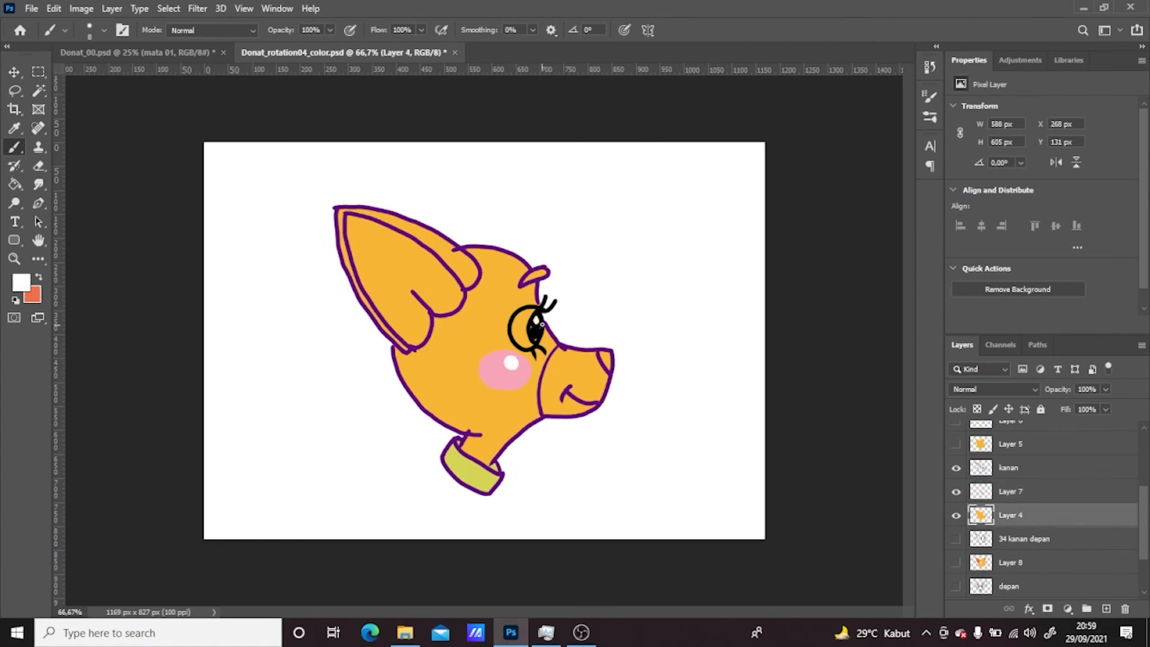
click(16, 300)
click(1030, 468)
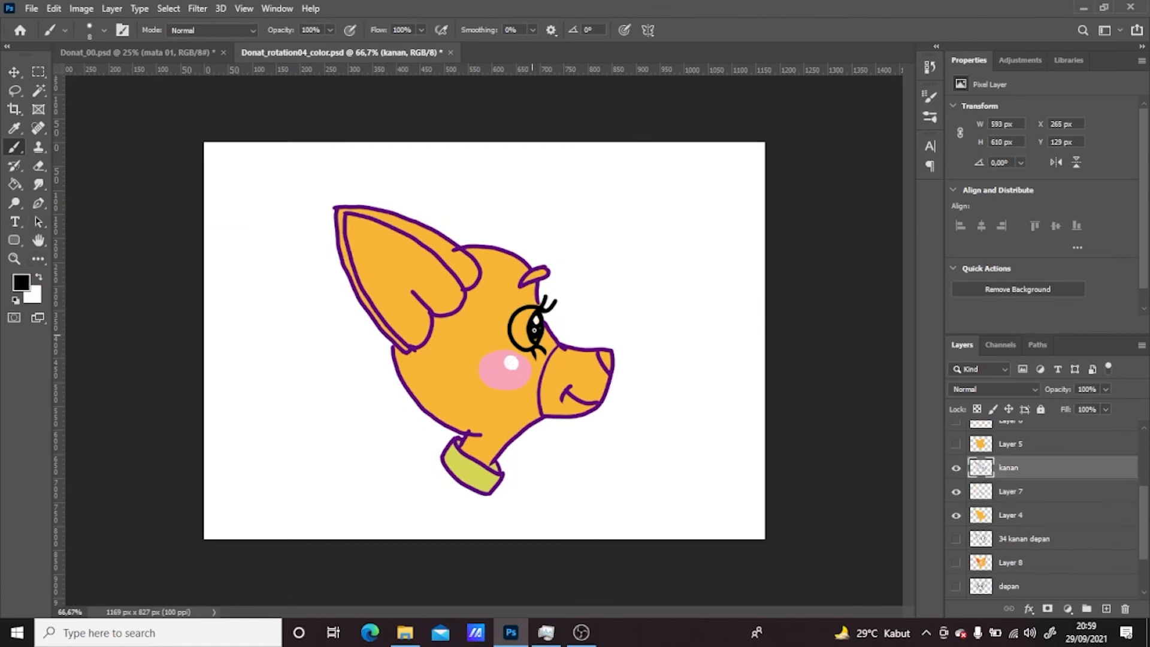
Select the kanan view's eye white, expand the selection, and fill it with white on Layer 4
key(x)
key(w)
click(1030, 515)
click(168, 8)
mouse_move(228, 225)
click(346, 251)
click(728, 228)
click(54, 8)
click(136, 230)
click(749, 167)
key(ctrl+d)
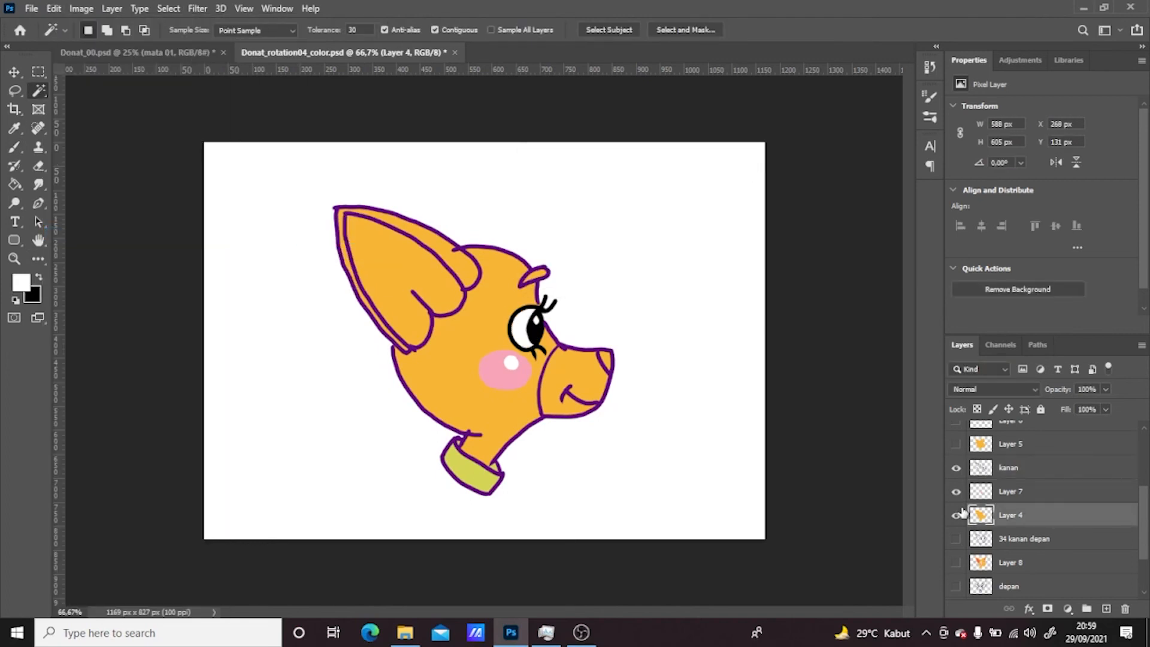
Make the inner-ear red-orange from Layer 8 the foreground colour, and merge Layer 7 with Layer 4
click(955, 562)
click(21, 282)
click(576, 251)
click(694, 329)
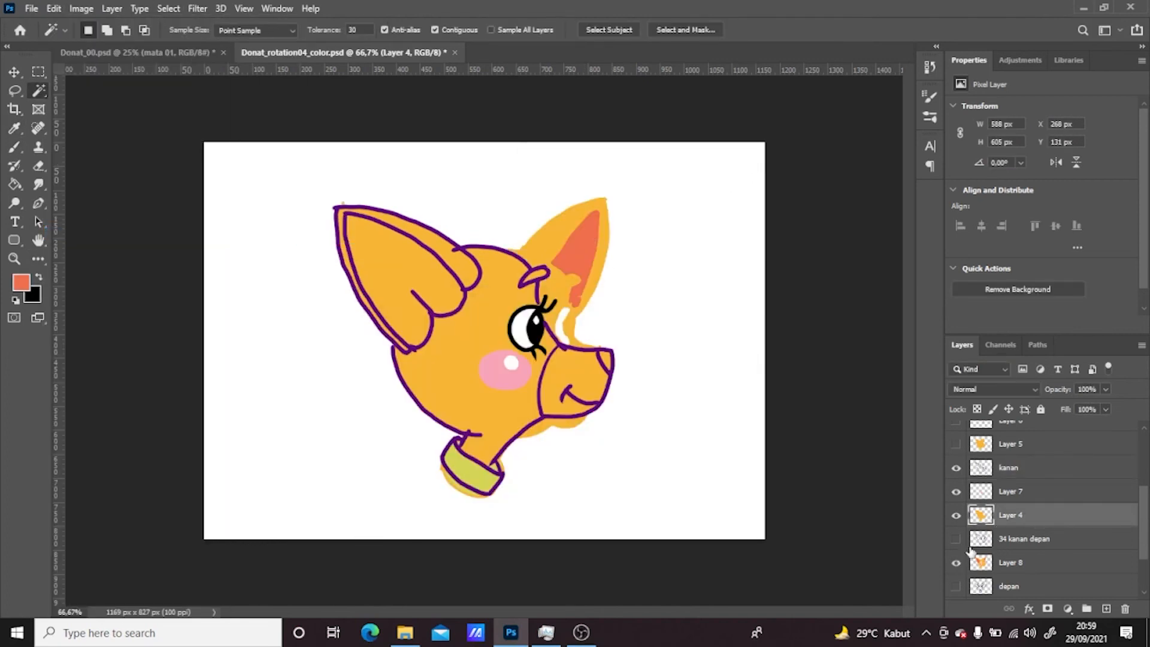
click(957, 560)
click(1012, 491)
shift+click(1041, 514)
key(ctrl+e)
Select the kanan view's inner ear, expand the selection, and fill it with red-orange on the merged Layer 7
click(394, 280)
key(ctrl+d)
click(1041, 467)
click(413, 264)
click(1030, 491)
click(168, 8)
mouse_move(227, 225)
click(346, 255)
click(733, 217)
click(53, 8)
click(69, 238)
click(744, 184)
key(ctrl+d)
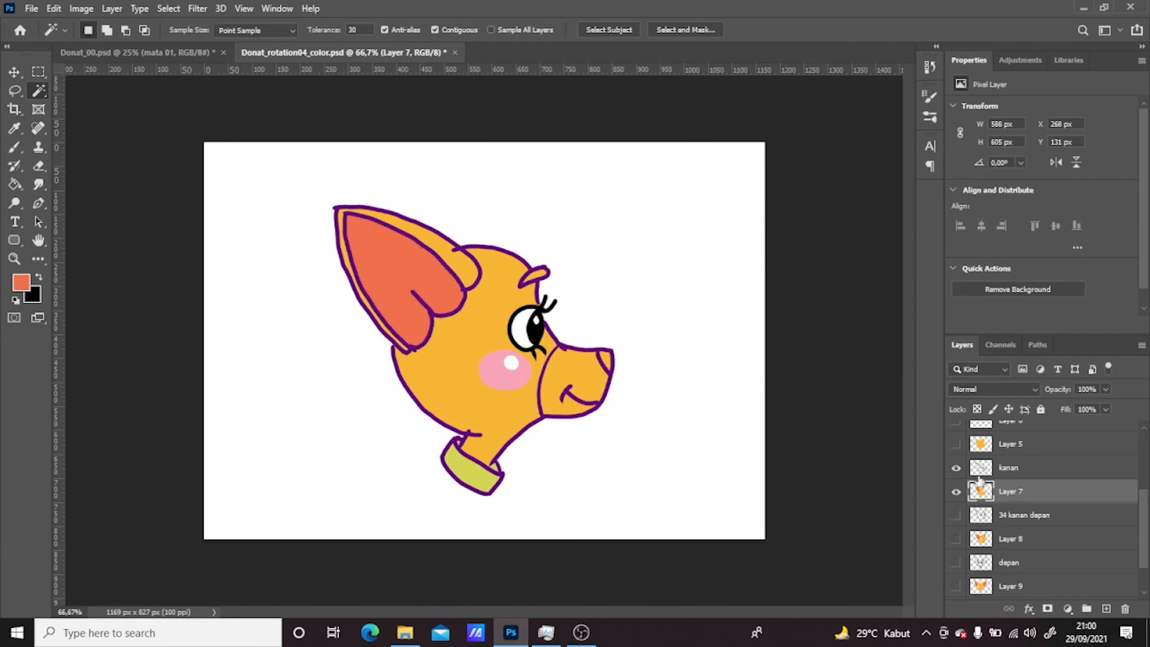
Switch visibility from the kanan view to the 34 kanan blk view with its Layer 6 and Layer 5 colours
click(956, 443)
scroll(1055, 457, up, 3)
drag(956, 542, 956, 565)
drag(956, 494, 955, 471)
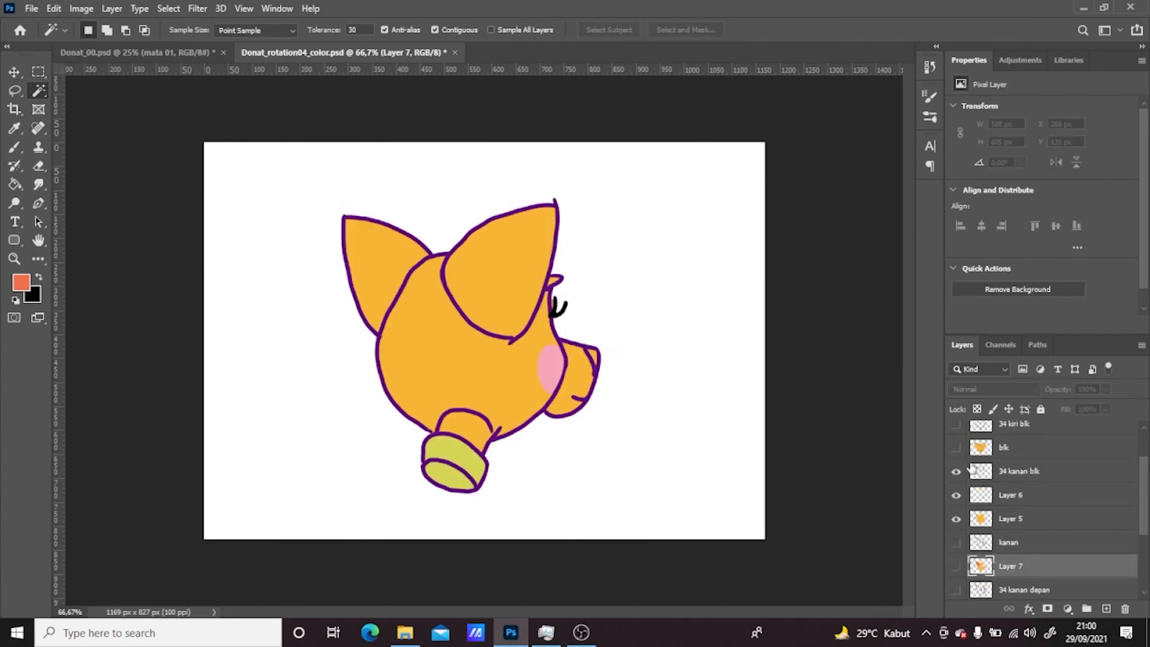
Merge Layer 6 with Layer 5, and paint the 34 kanan blk view's cheek highlight in white
click(1023, 497)
key(ctrl+e)
key(b)
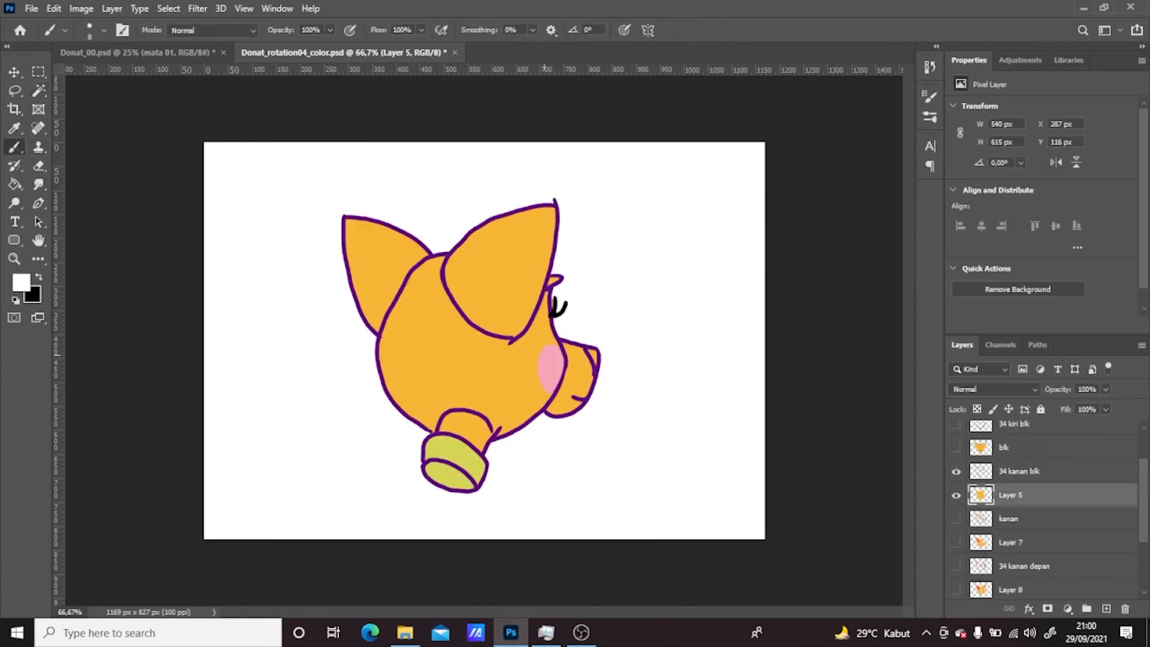
click(31, 8)
Sample the muzzle brown as foreground and the nose purple as background colour from the reference on Layer 1
click(954, 449)
click(956, 451)
scroll(1124, 514, down, 4)
click(956, 563)
click(21, 283)
click(229, 295)
click(694, 327)
click(38, 277)
click(21, 283)
click(266, 291)
key(Return)
key(b)
click(956, 563)
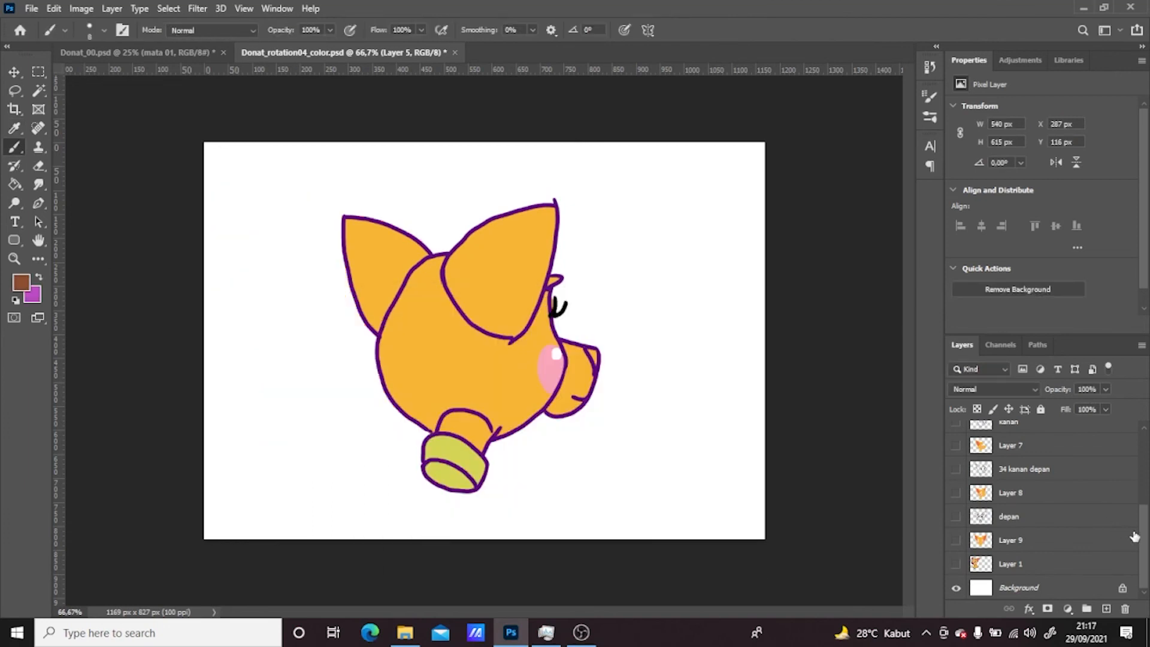
Select the 34 kanan blk view's muzzle, expand the selection, and fill it with brown on Layer 5
scroll(1018, 538, up, 3)
click(38, 90)
click(1044, 520)
click(579, 376)
click(1054, 548)
click(168, 8)
mouse_move(211, 226)
click(323, 255)
click(730, 228)
click(53, 8)
click(90, 233)
click(746, 180)
key(ctrl+d)
Paint the 34 kanan blk view's nose and eyebrow purple, and merge its line layer with Layer 5
key(x)
key(b)
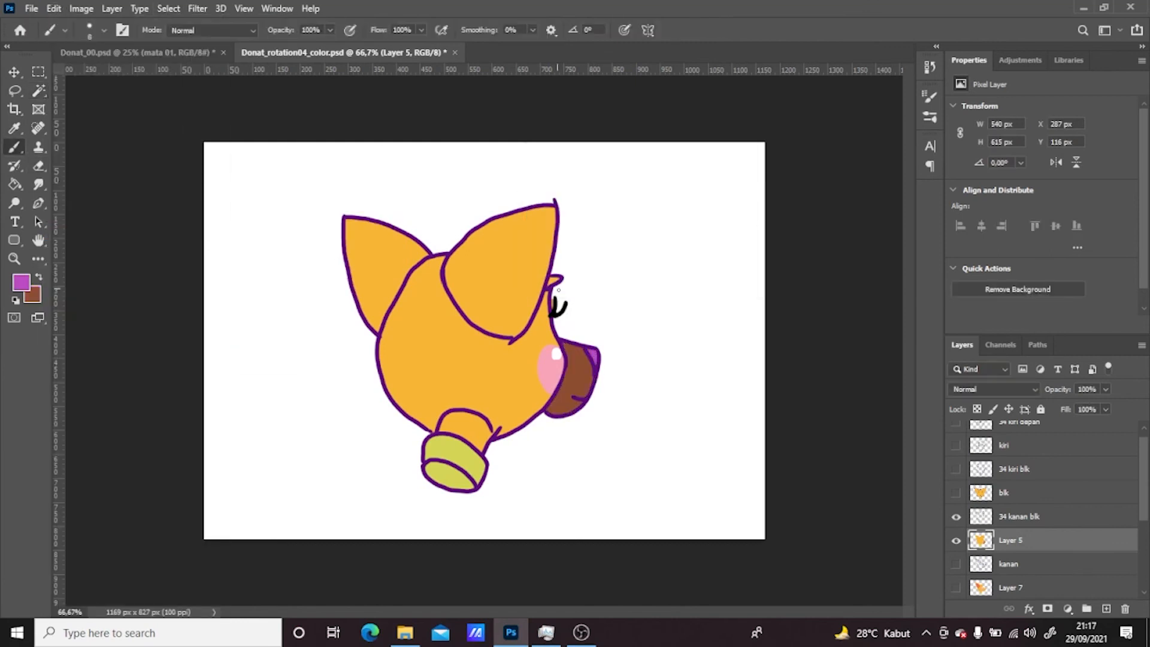
click(1044, 517)
shift+click(1048, 542)
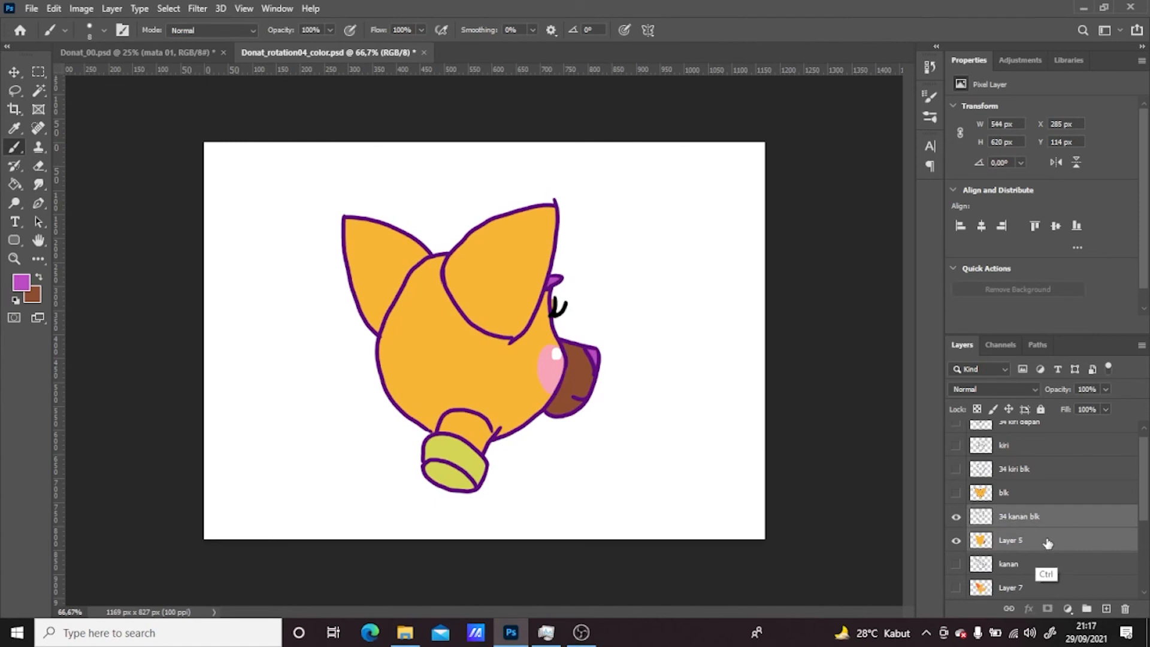
key(ctrl+e)
Switch visibility from the 34 kanan blk to the kanan view, and make the kanan line layer active for Magic Wand selection
click(955, 516)
click(956, 563)
click(957, 541)
click(1023, 565)
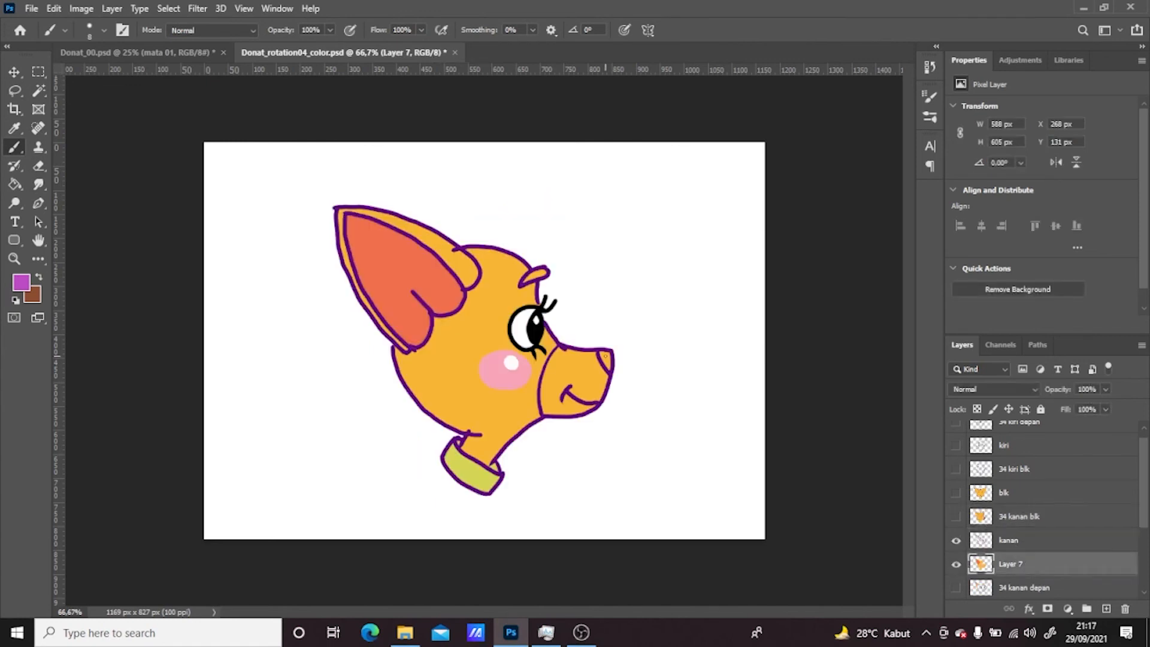
key(w)
click(1018, 540)
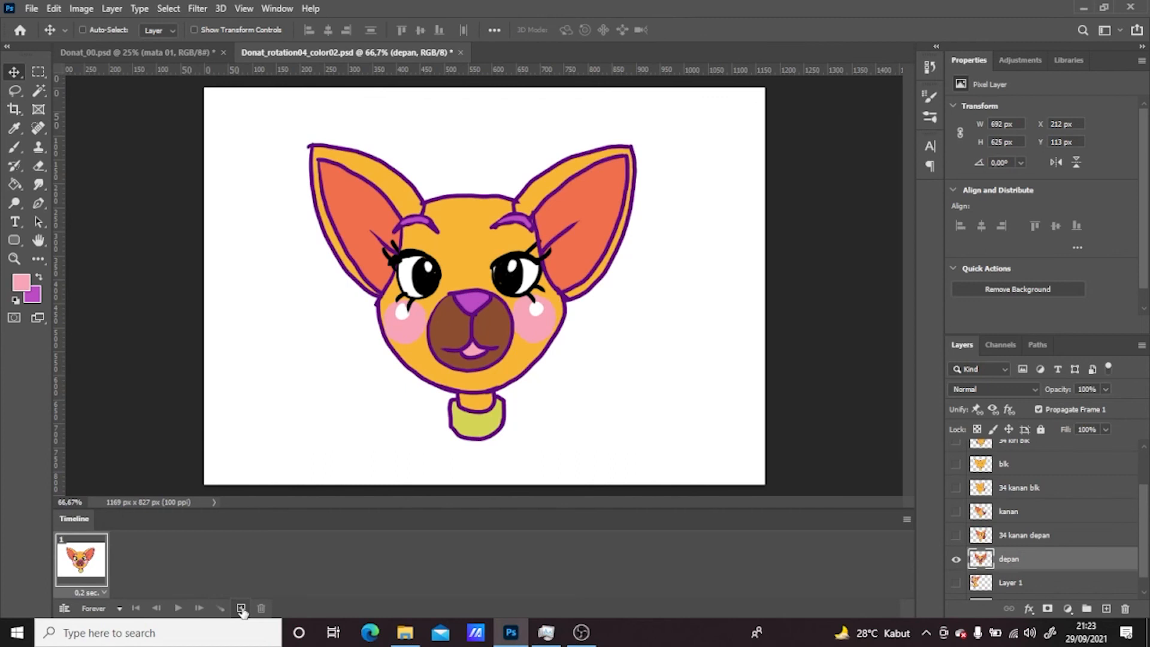
Duplicate the depan animation frame until the timeline holds eight frames
click(242, 609)
click(241, 608)
click(241, 608)
click(242, 609)
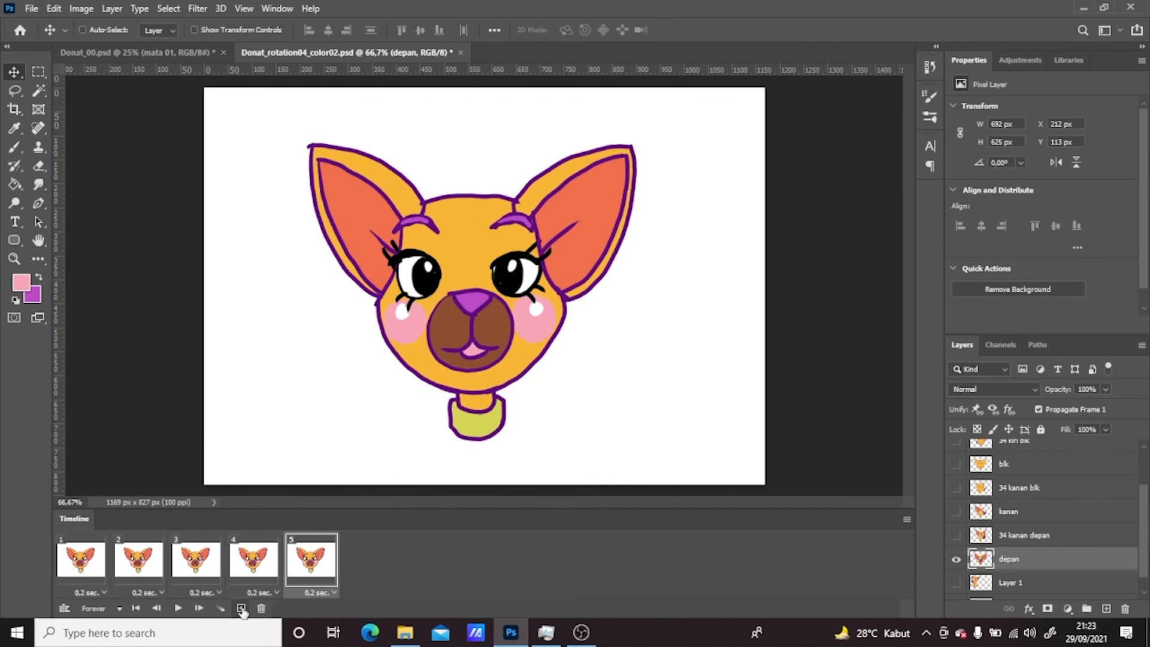
click(241, 608)
click(241, 608)
click(242, 608)
Replace depan with the 34 kanan depan view in frame 2 and with the kanan view in frame 3
click(132, 566)
click(955, 534)
click(955, 558)
click(196, 560)
click(955, 511)
click(956, 559)
Replace depan with the 34 kanan blk view in frame 4 and with the blk view in frame 5
click(254, 559)
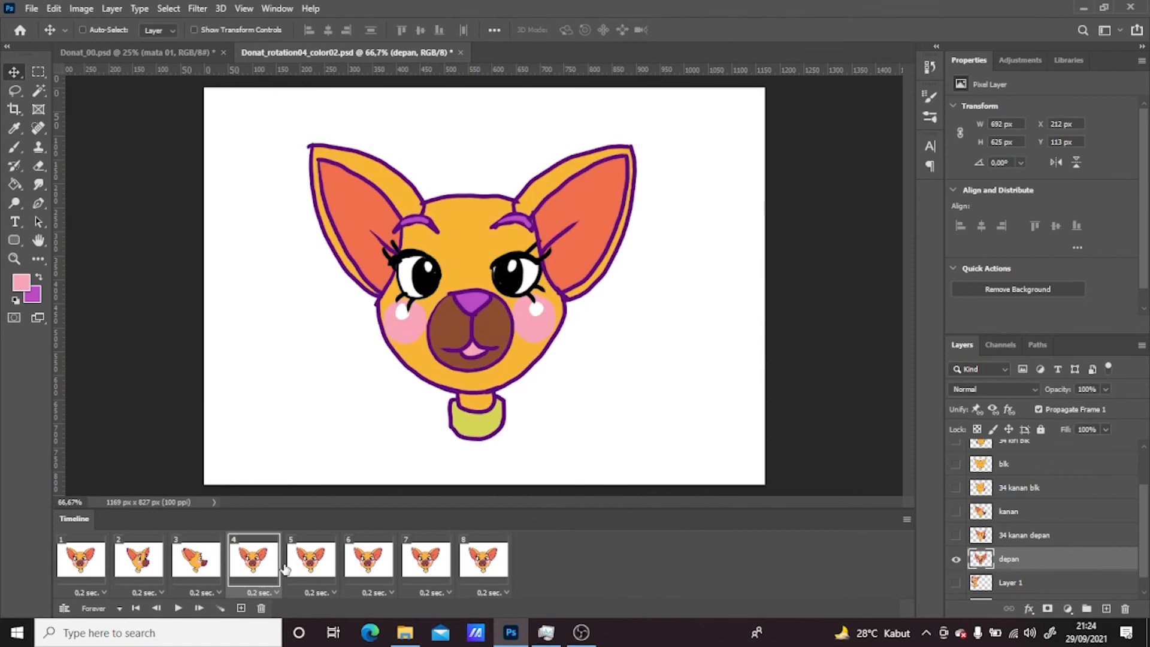
click(956, 558)
click(956, 488)
click(956, 558)
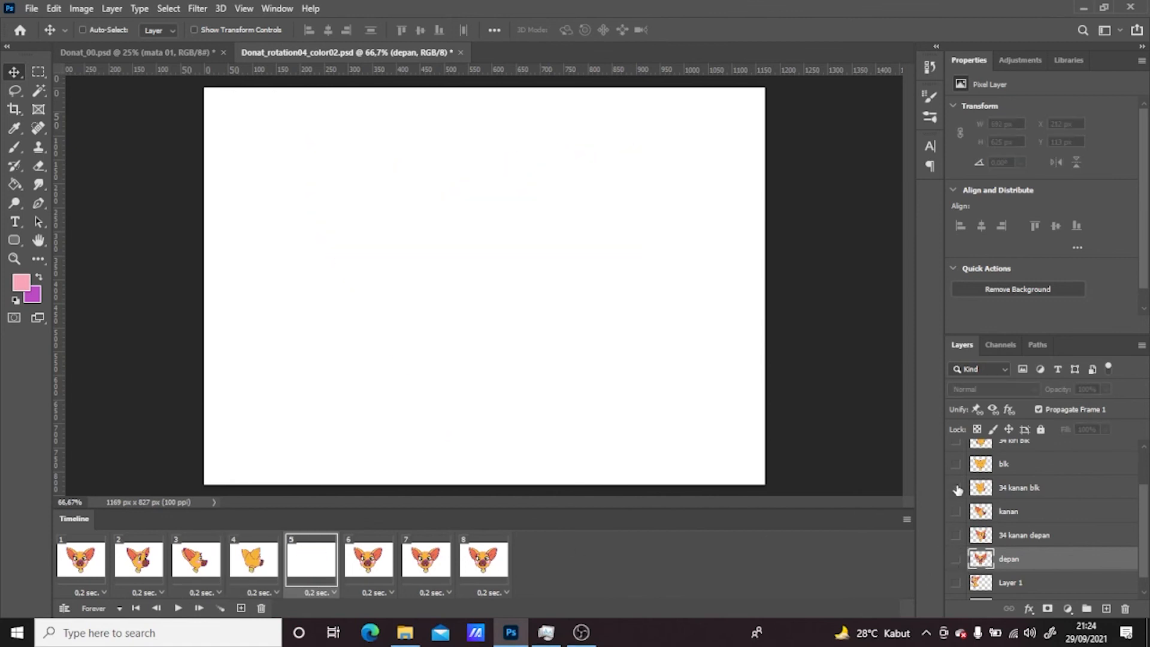
click(956, 463)
Replace depan with the 34 kiri blk view in frame 6 and with the kiri view in frame 7
click(360, 569)
click(956, 559)
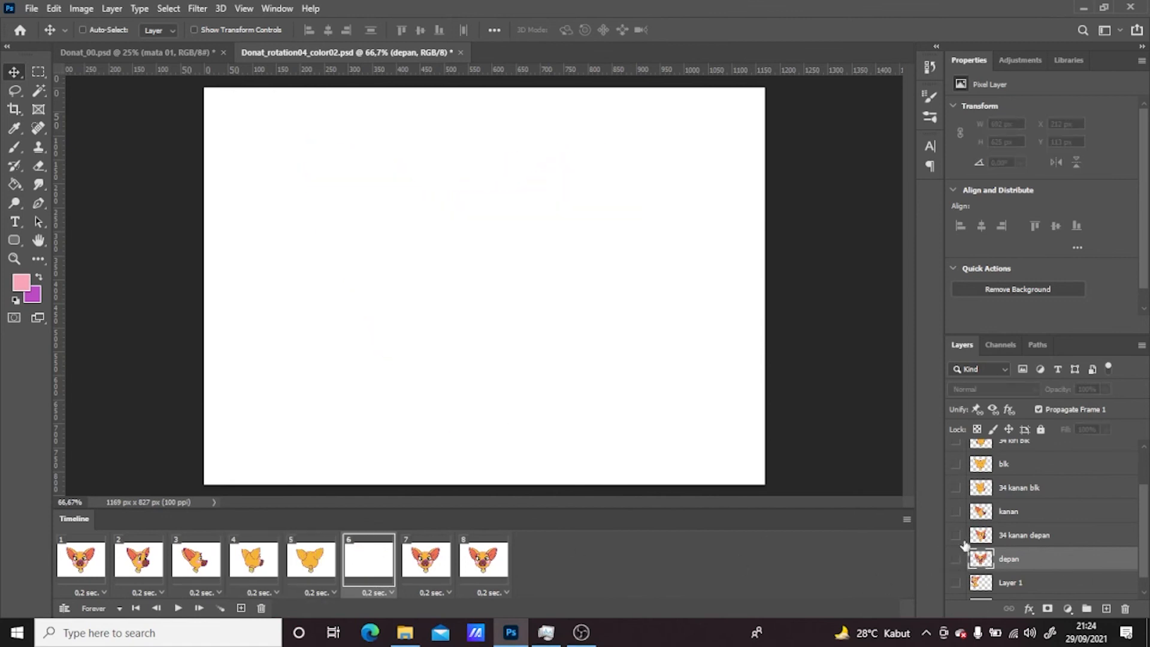
scroll(957, 527, up, 1)
click(955, 487)
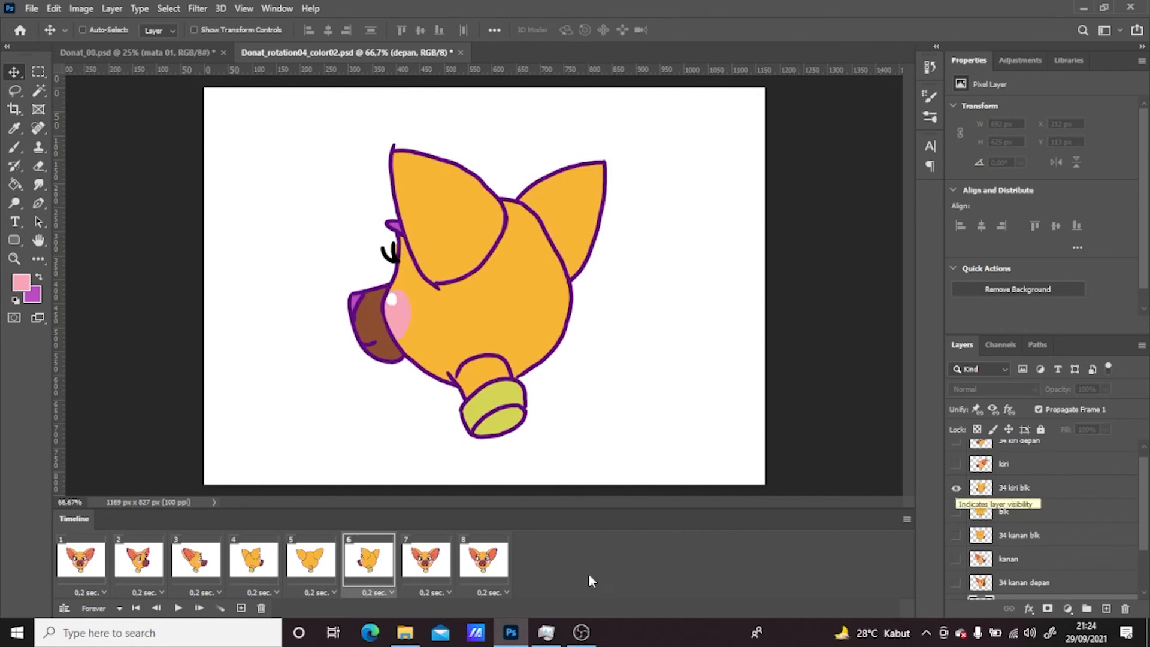
click(425, 559)
scroll(958, 539, down, 1)
click(956, 558)
scroll(958, 539, up, 2)
click(956, 474)
Replace depan with the 34 kiri depan view in frame 8, and play back the rotation animation
click(506, 560)
alt+click(955, 451)
scroll(976, 476, down, 2)
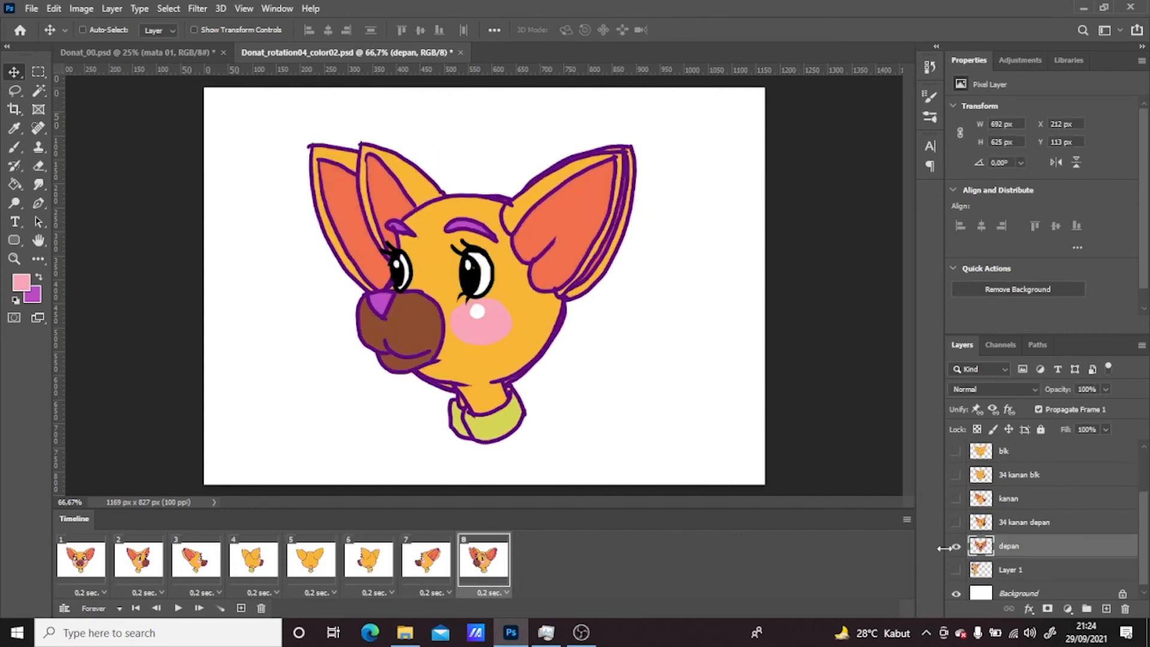
click(955, 545)
click(178, 608)
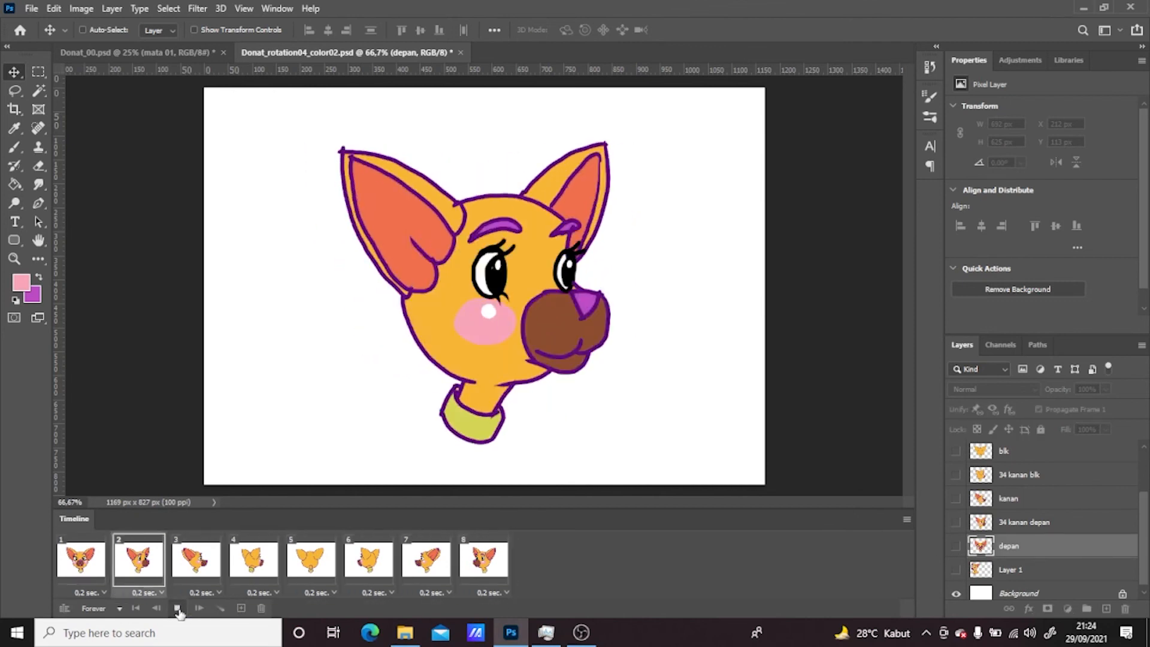
click(178, 608)
Save the document on the computer as Donat_rotation04_color02anim in Photoshop format with Maximize Compatibility
click(32, 9)
click(51, 182)
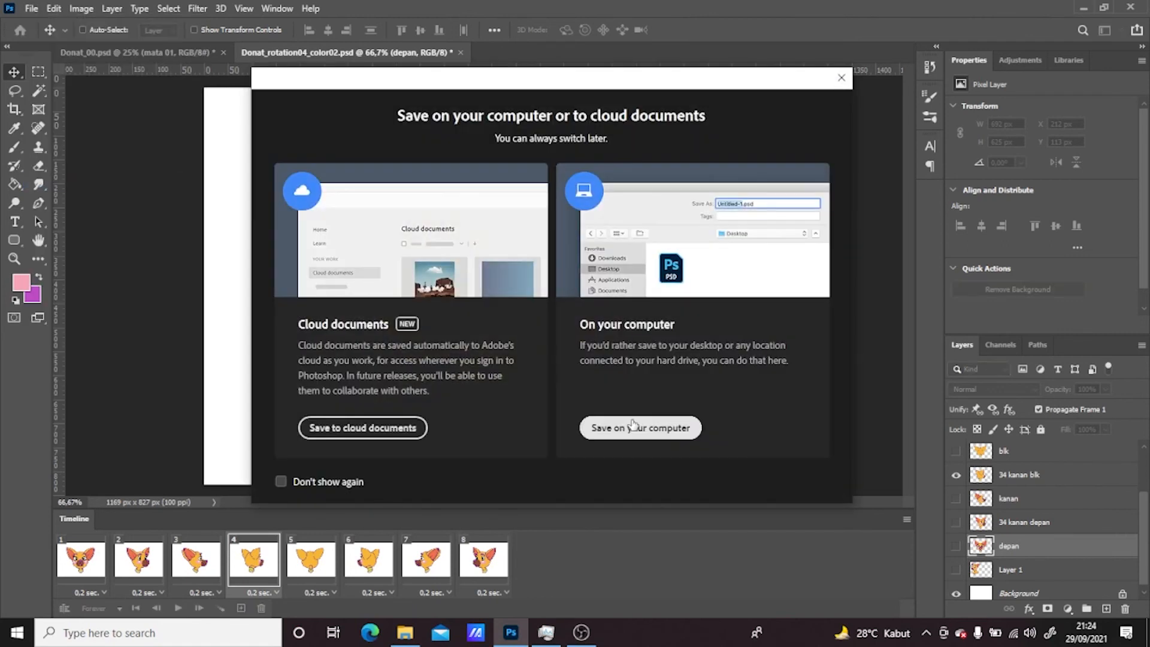
click(639, 427)
click(221, 270)
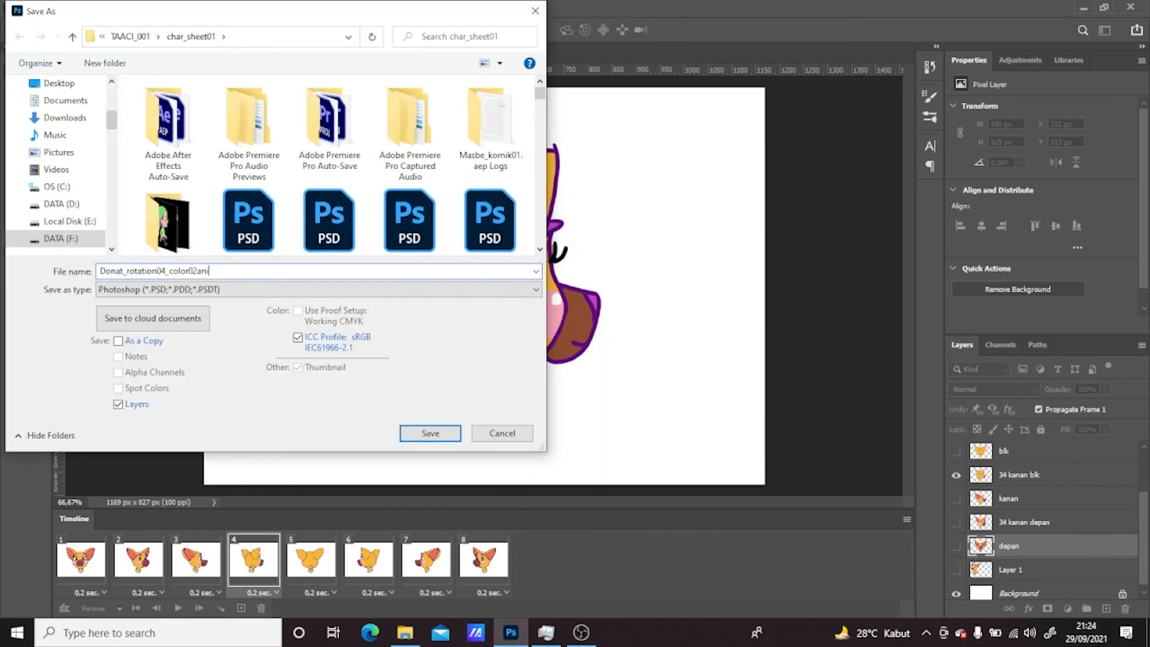
click(442, 435)
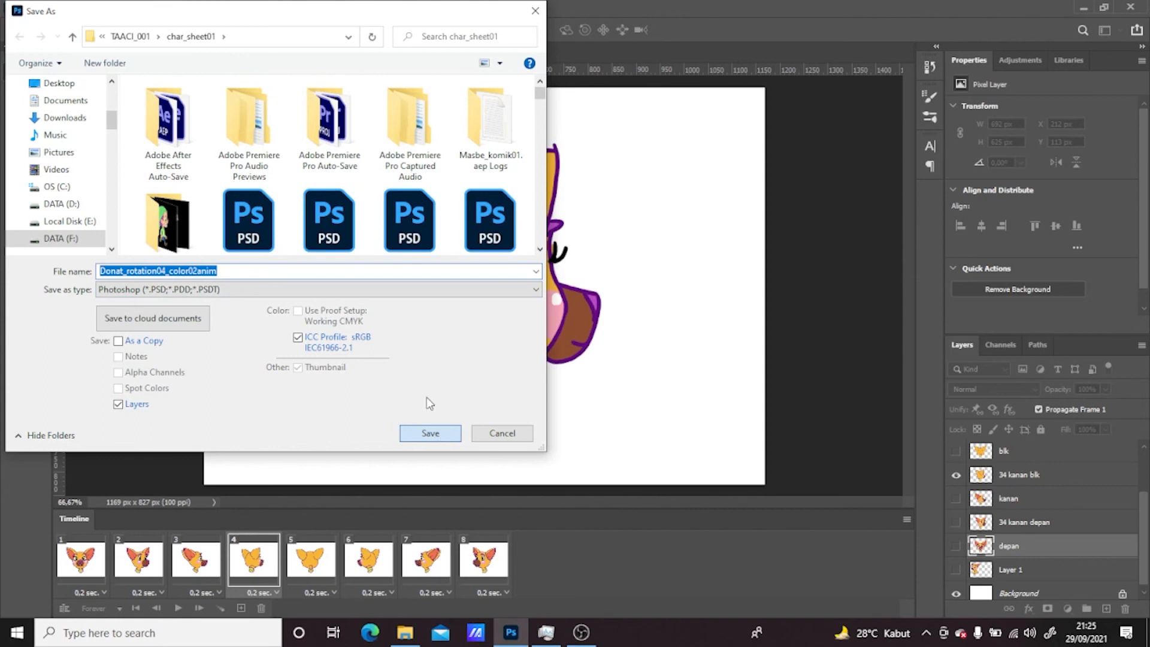
key(Return)
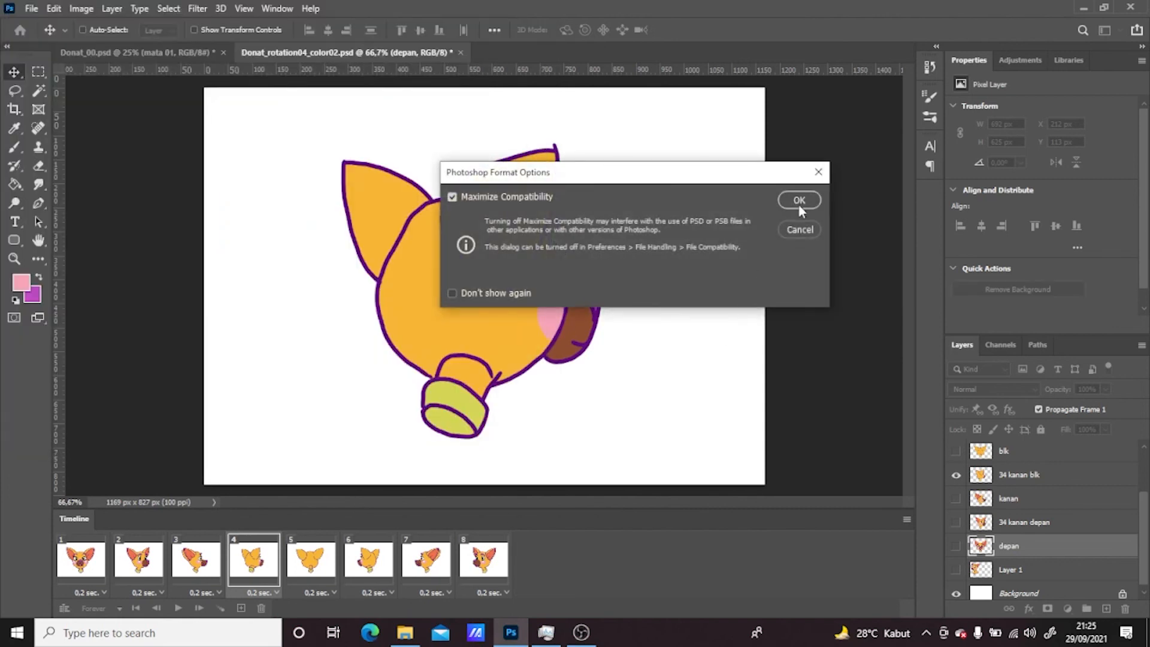
click(798, 204)
Select all eight animation frames and duplicate them repeatedly to extend the timeline to 40 frames
click(90, 568)
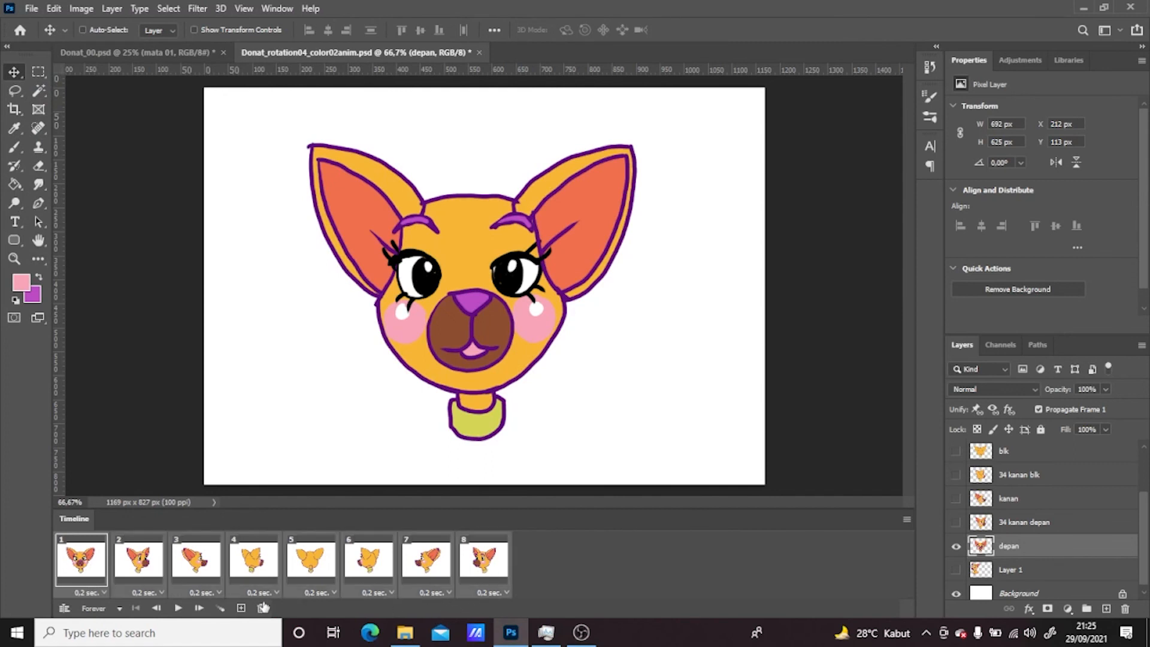
click(241, 609)
click(241, 609)
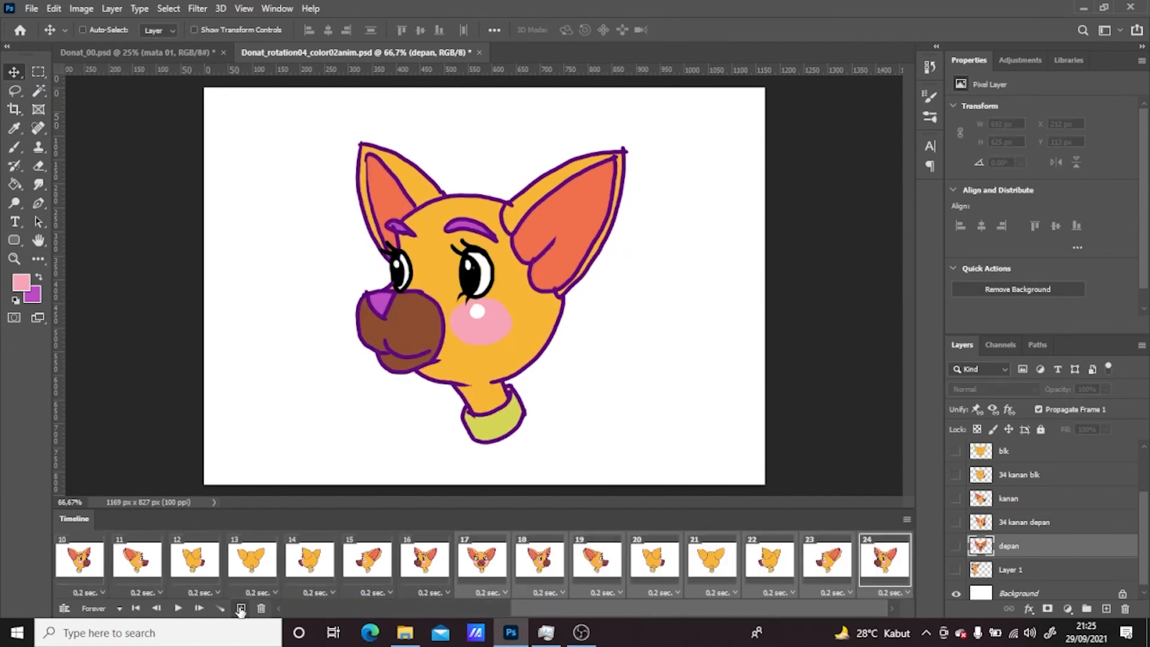
click(240, 609)
click(241, 608)
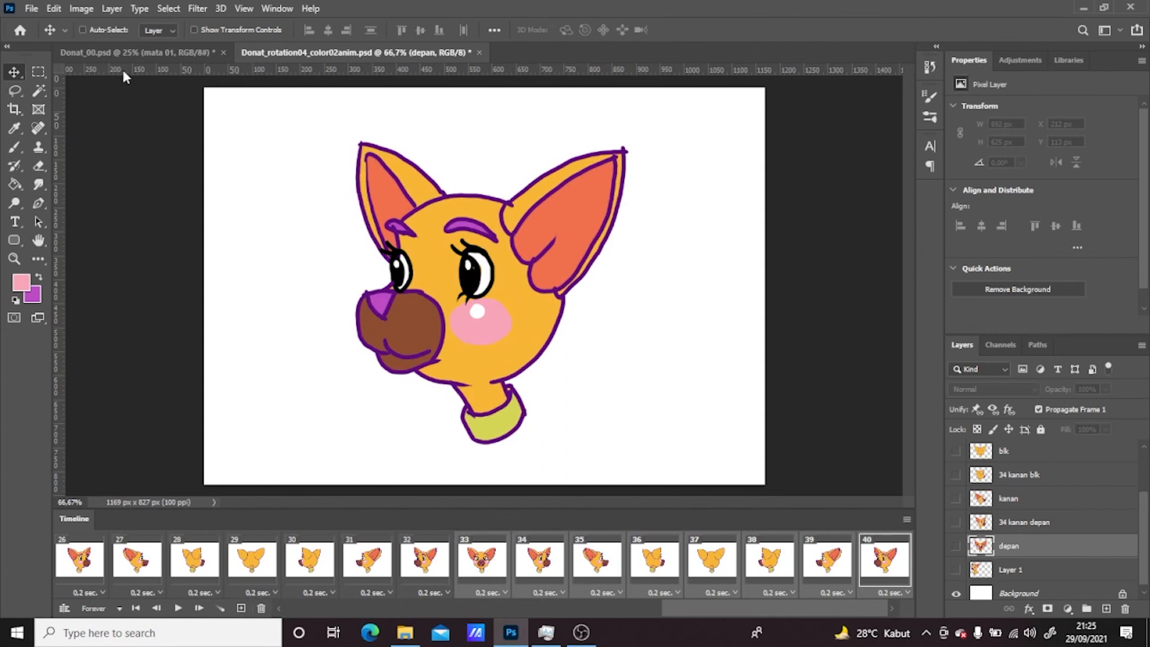
Render all frames as an H.264 video named Donat_rotation in the char_sheet01 folder
click(31, 9)
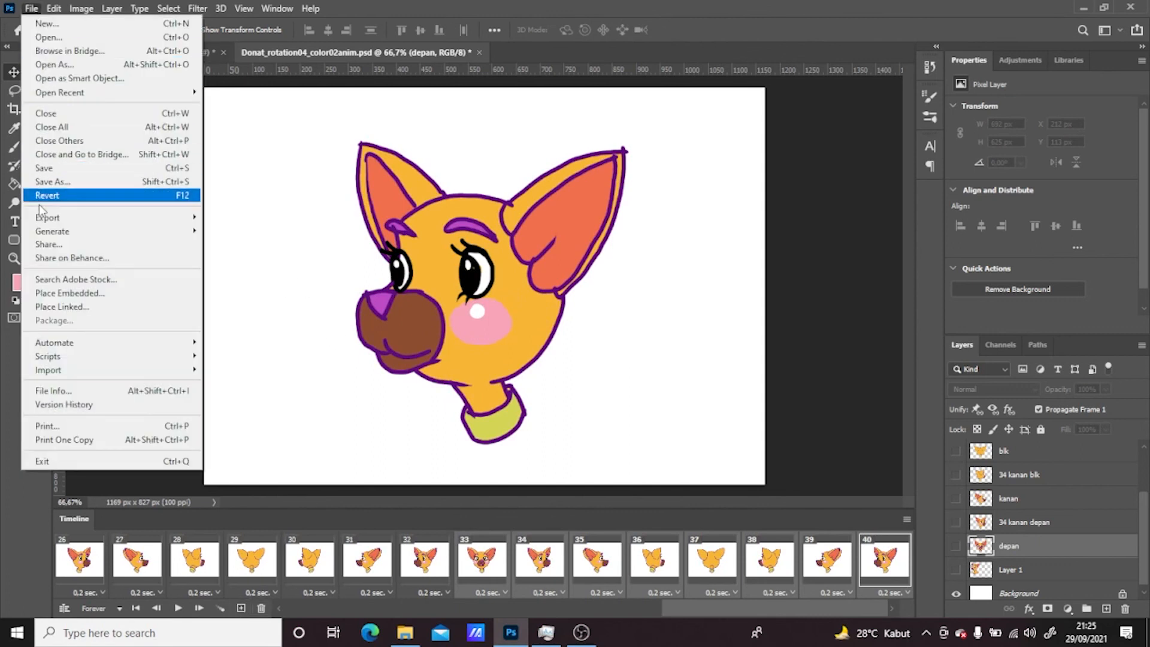
mouse_move(49, 221)
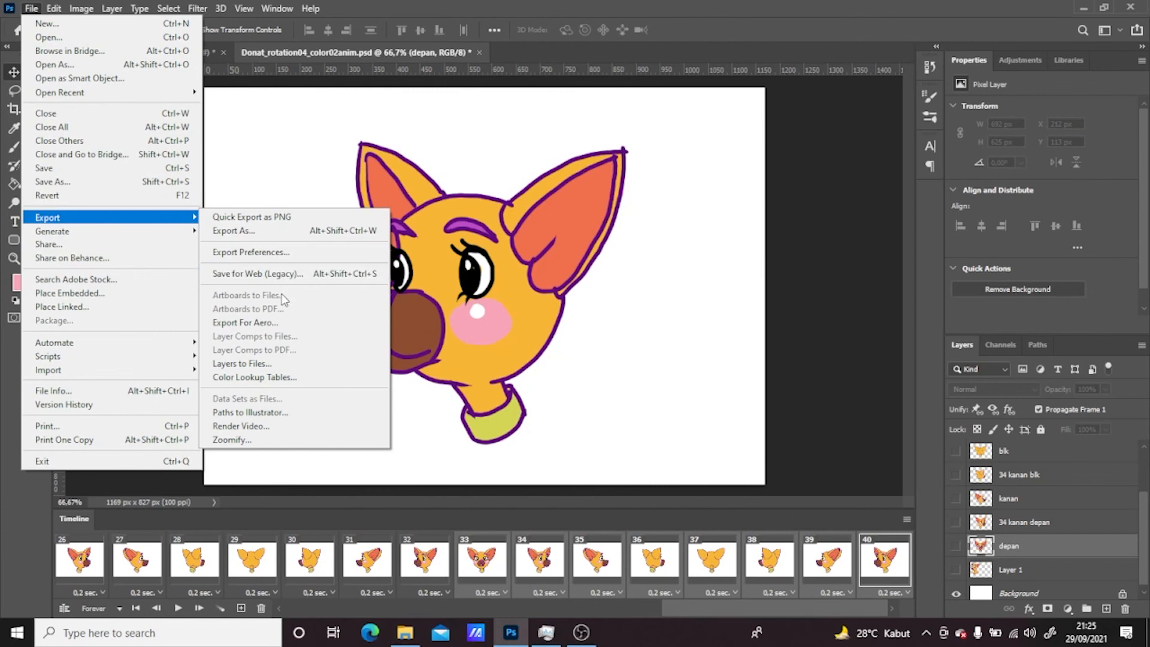
click(246, 426)
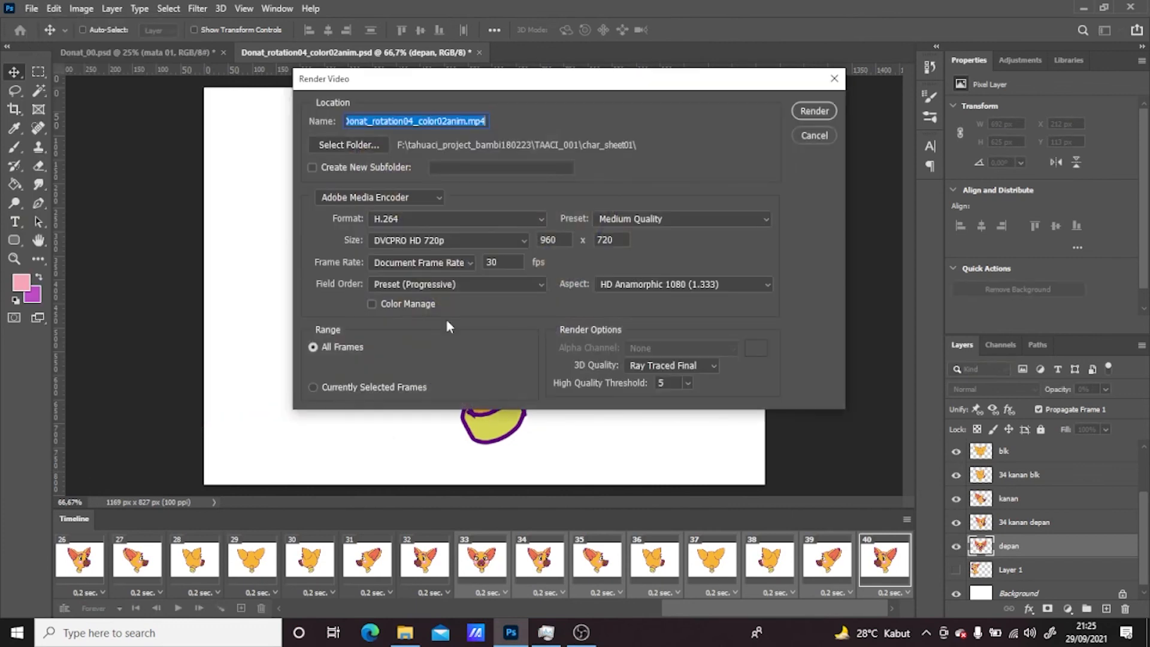
click(466, 123)
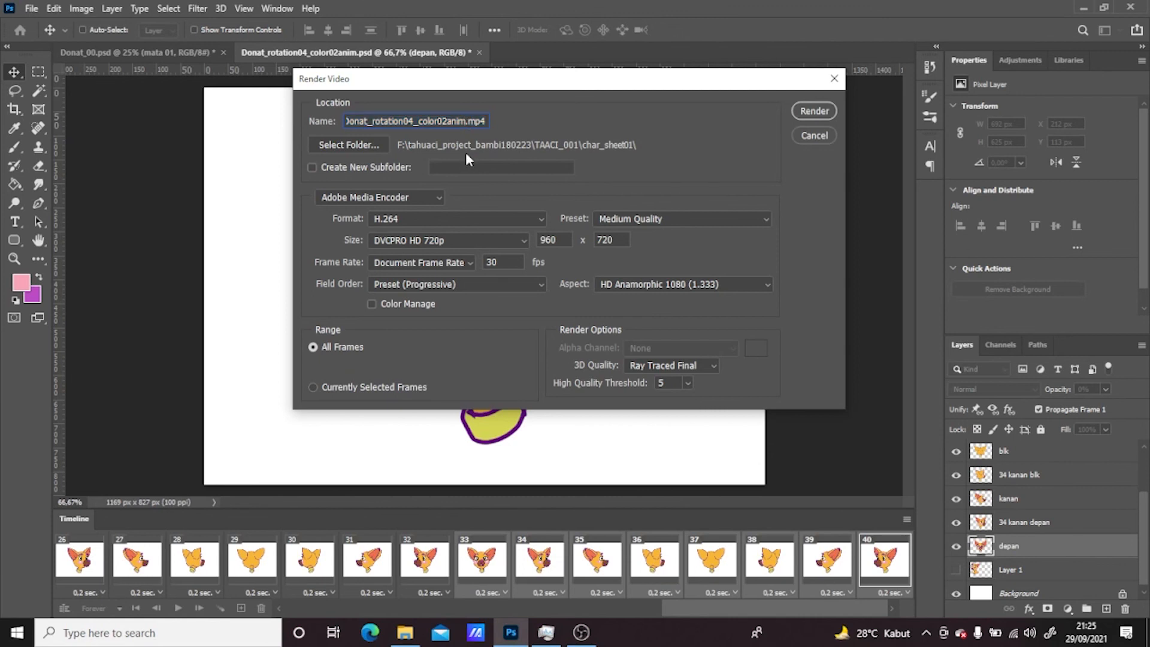
key(BackSpace)
key(BackSpace)
key(BackSpace)
key(BackSpace)
key(BackSpace)
key(BackSpace)
click(814, 111)
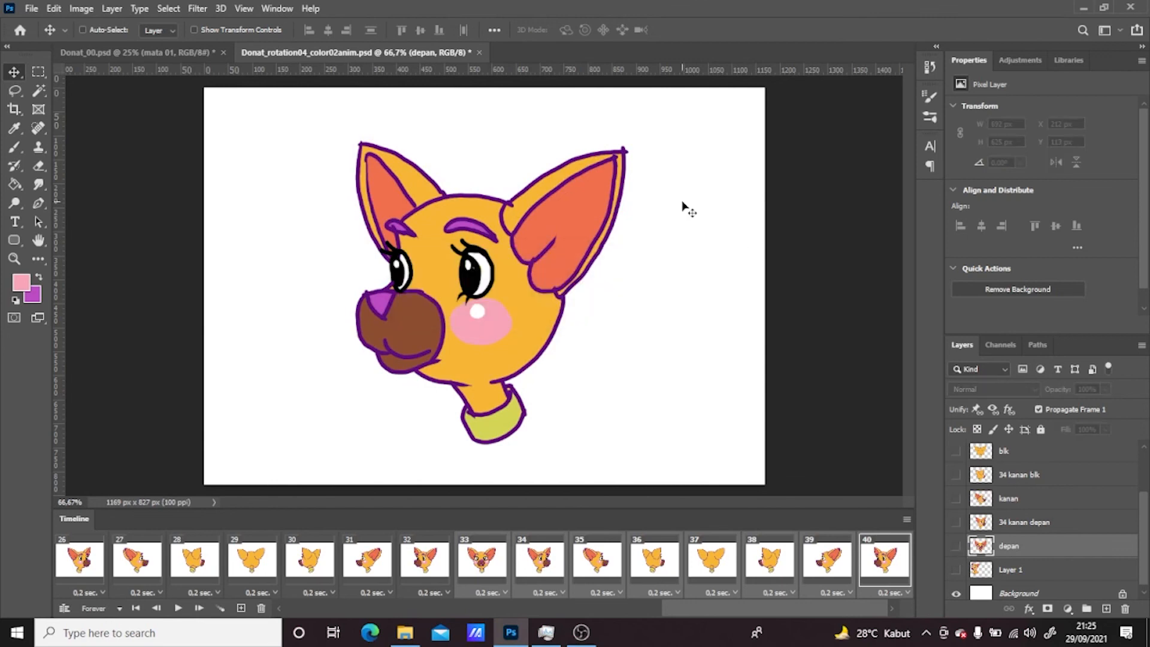
Switch to File Explorer and open the rendered Donat_rotation video from the char_sheet01 folder
click(404, 636)
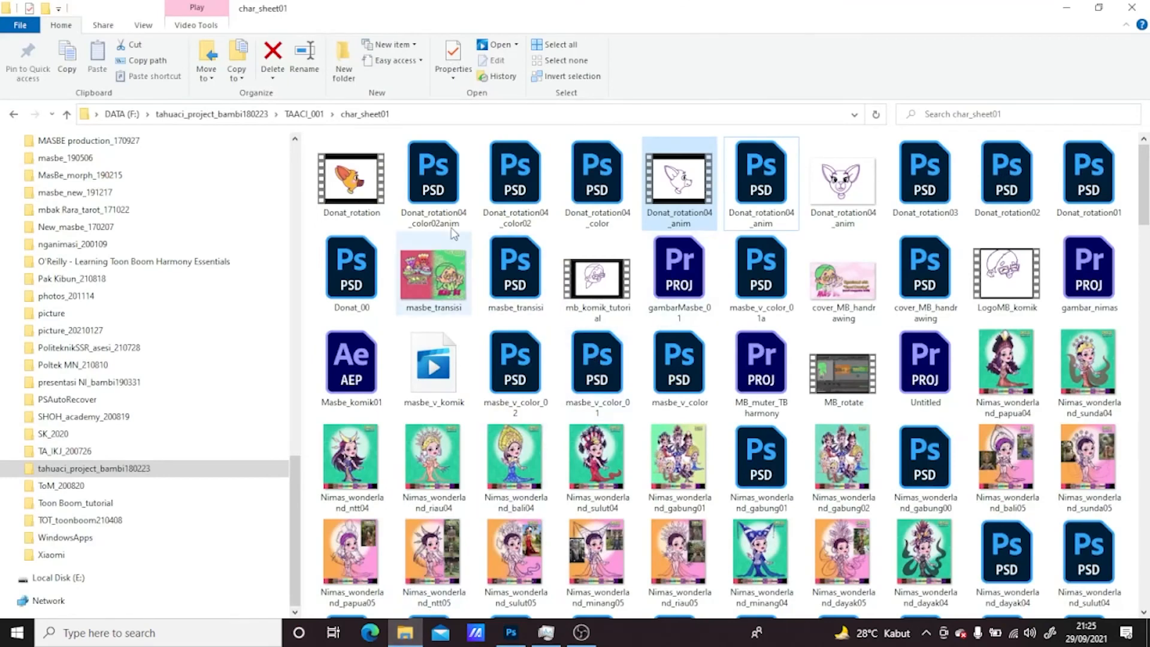
double_click(343, 188)
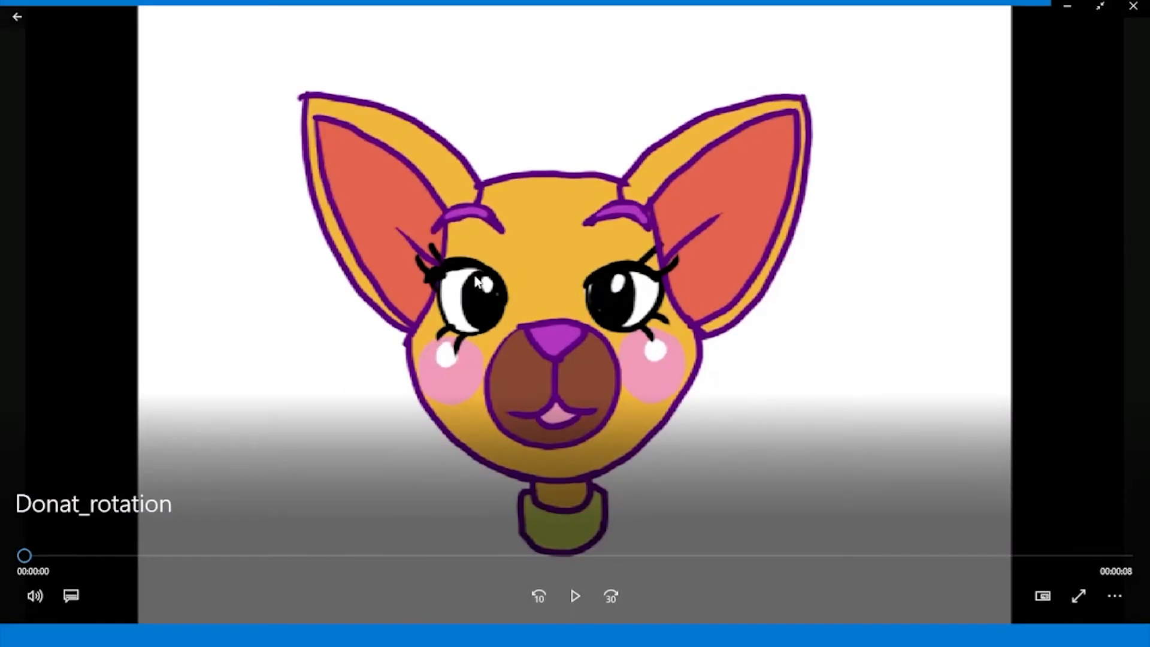